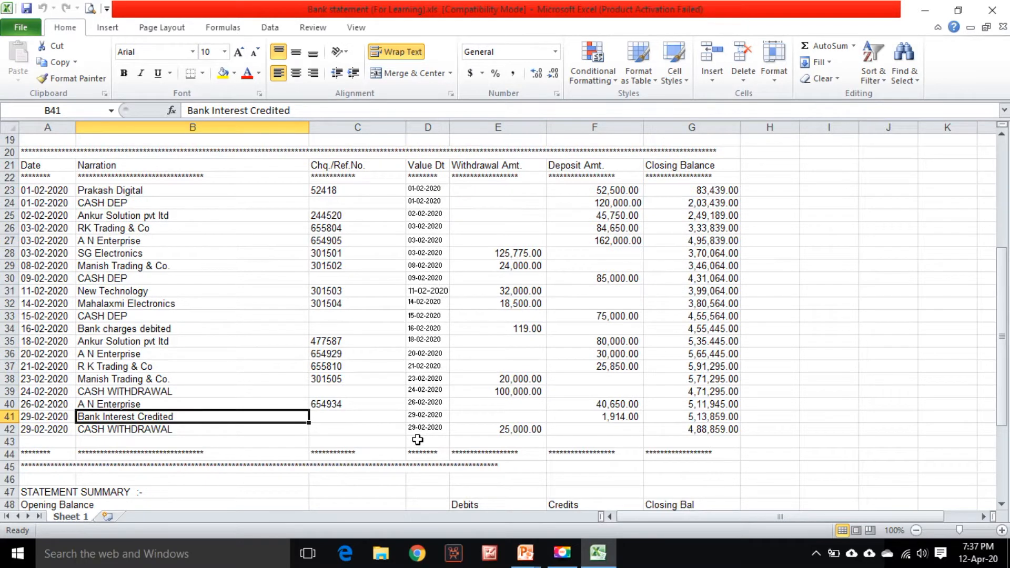
Review the bank statement's account header details and transaction rows
{"action": "scroll", "coordinate": [417, 440], "scroll_direction": "down", "scroll_amount": 2}
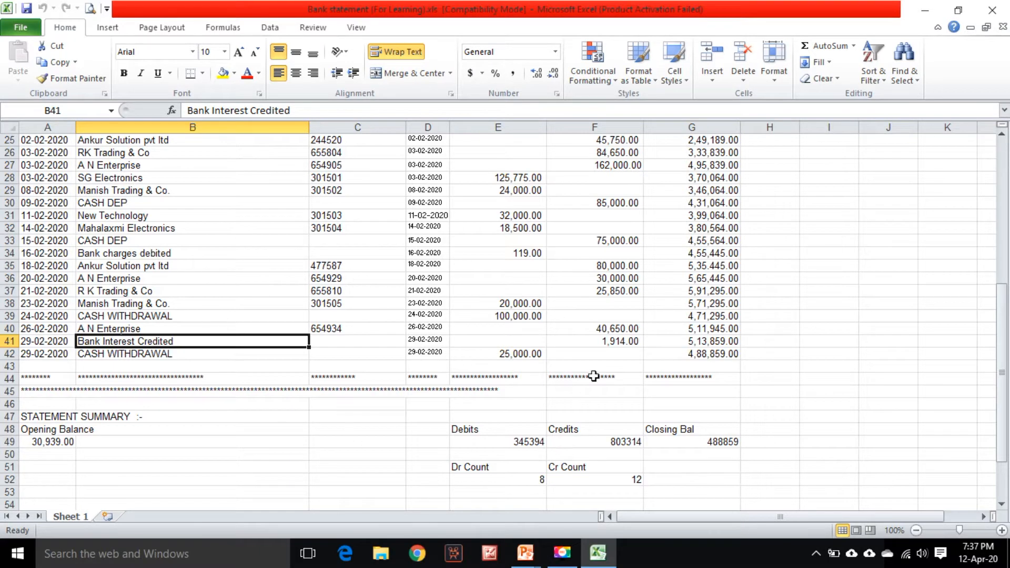
{"action": "scroll", "coordinate": [566, 337], "scroll_direction": "up", "scroll_amount": 3}
{"action": "scroll", "coordinate": [566, 337], "scroll_direction": "up", "scroll_amount": 5}
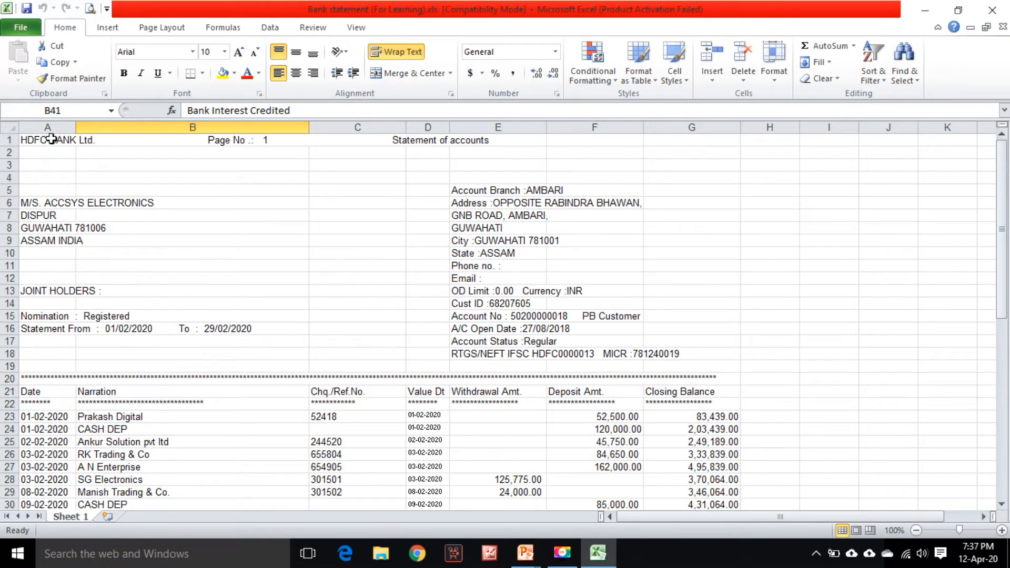
{"action": "left_click_drag", "start_coordinate": [38, 204], "coordinate": [39, 237]}
{"action": "left_click_drag", "start_coordinate": [491, 192], "coordinate": [492, 354]}
{"action": "scroll", "coordinate": [491, 355], "scroll_direction": "down", "scroll_amount": 3}
{"action": "scroll", "coordinate": [491, 355], "scroll_direction": "down", "scroll_amount": 3}
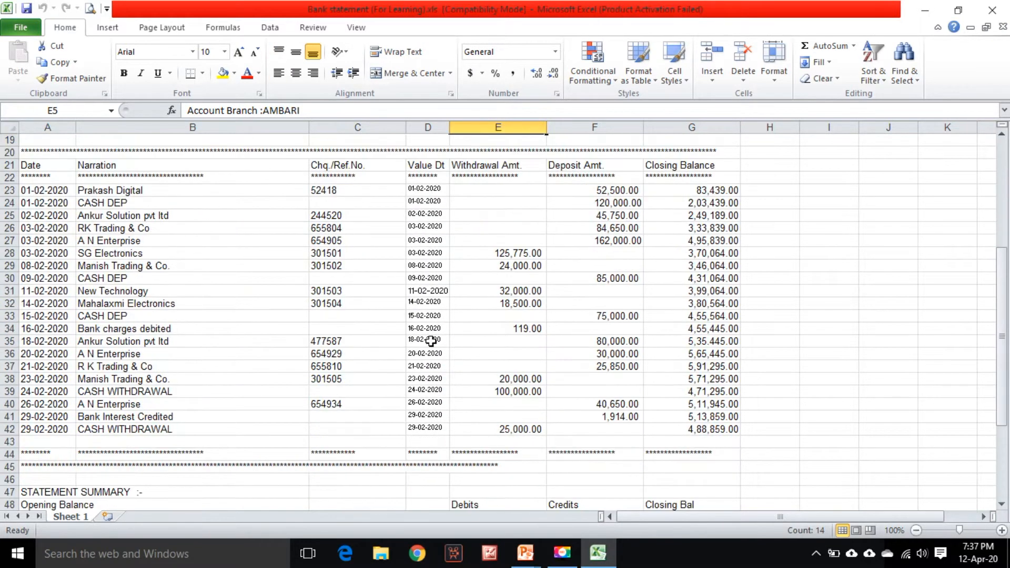
Examine the narration and cheque/reference number entries of each transaction in the statement
{"action": "left_click_drag", "start_coordinate": [116, 185], "coordinate": [132, 353]}
{"action": "left_click", "coordinate": [191, 192]}
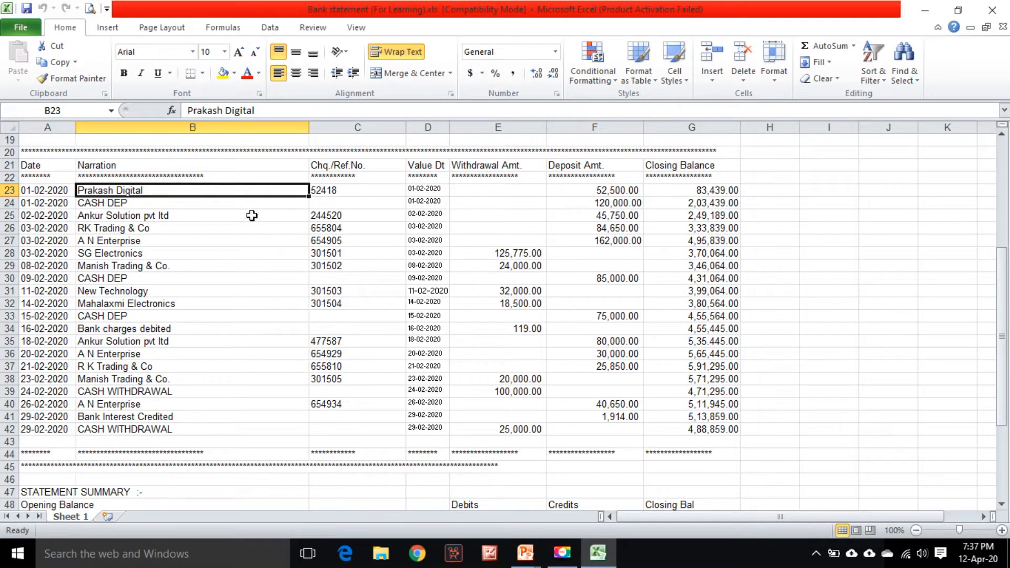
{"action": "left_click", "coordinate": [214, 207]}
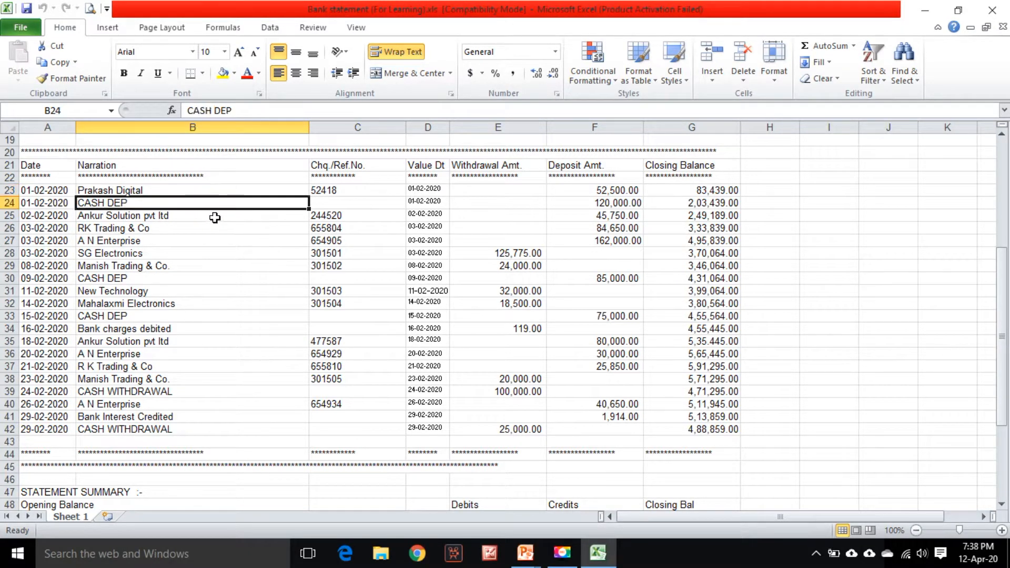
{"action": "left_click", "coordinate": [214, 217]}
{"action": "left_click", "coordinate": [210, 228]}
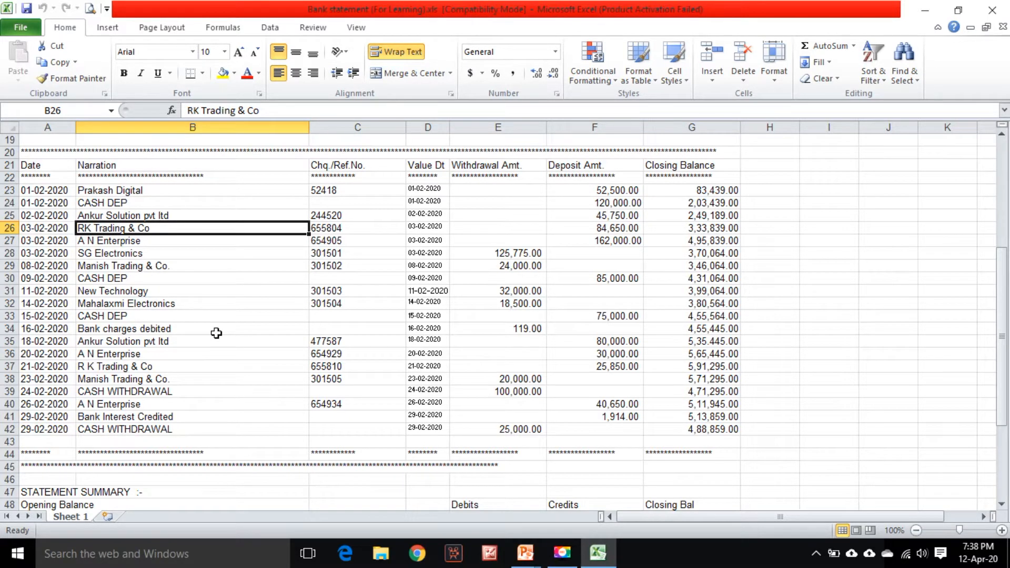
{"action": "left_click_drag", "start_coordinate": [344, 190], "coordinate": [336, 418]}
{"action": "left_click", "coordinate": [322, 253]}
{"action": "left_click", "coordinate": [323, 191]}
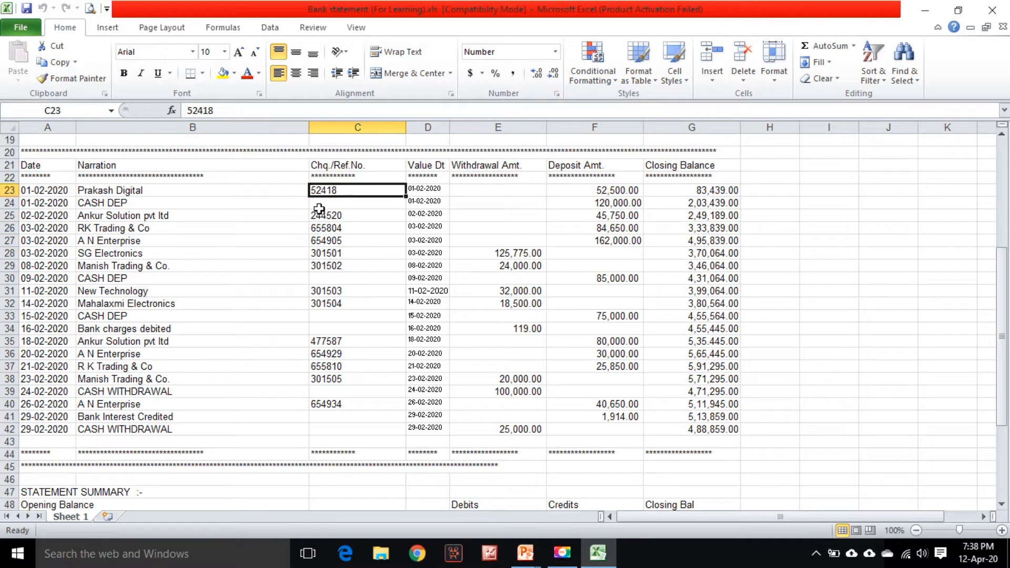
{"action": "left_click", "coordinate": [320, 215]}
{"action": "left_click", "coordinate": [320, 227]}
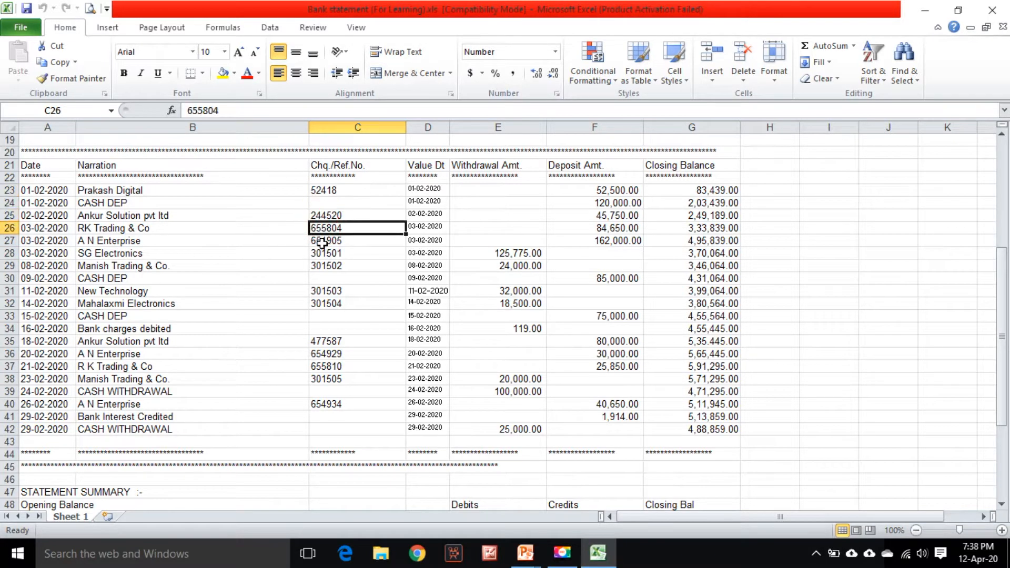
{"action": "left_click", "coordinate": [322, 241]}
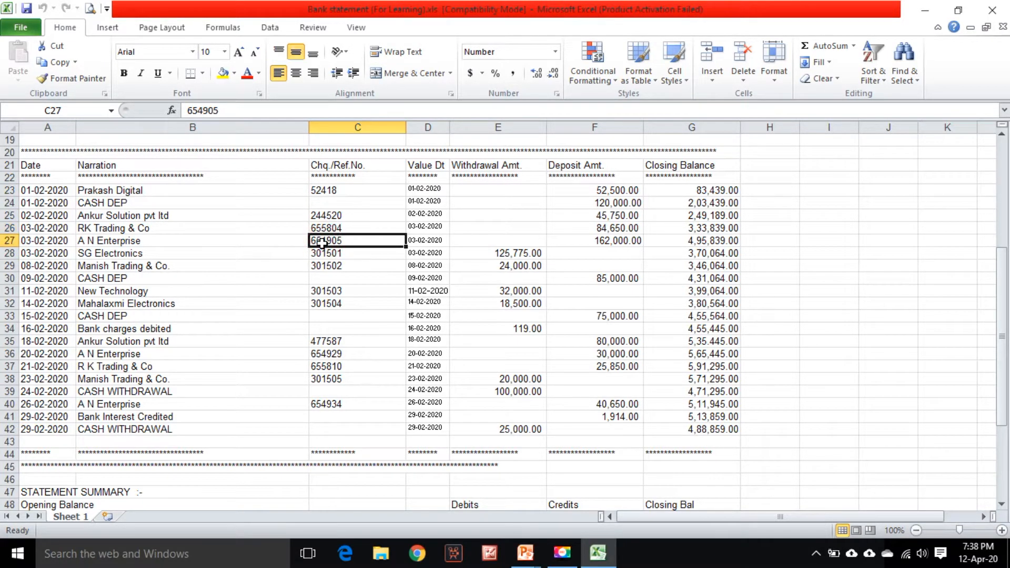
{"action": "left_click", "coordinate": [322, 255]}
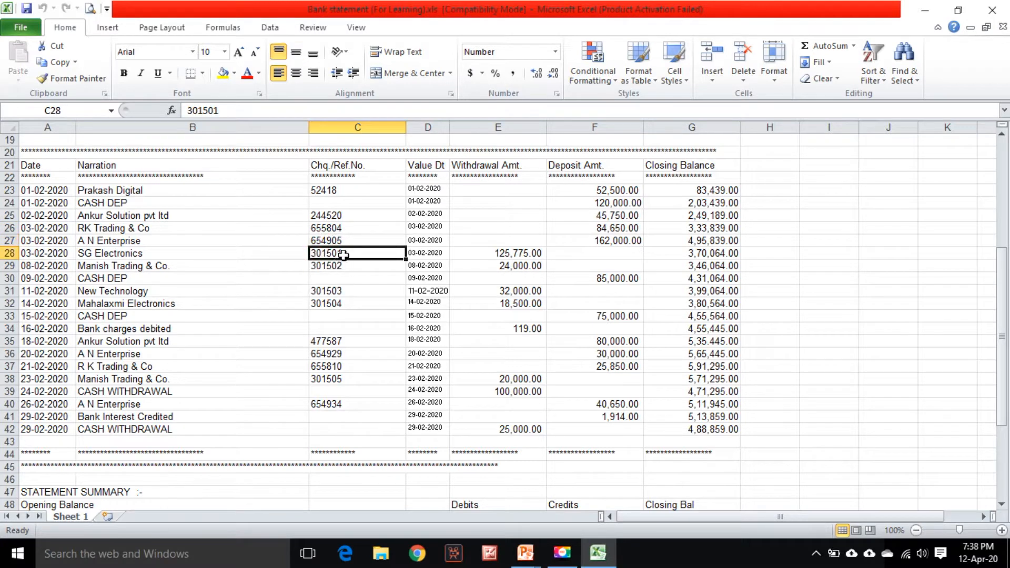
{"action": "left_click", "coordinate": [333, 268]}
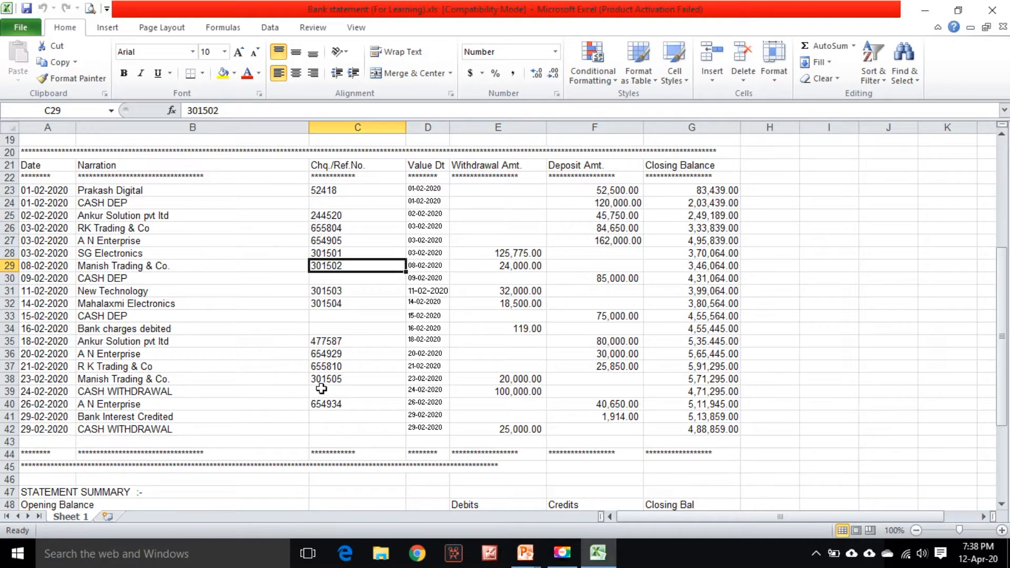
Select the Value Dt, Withdrawal Amt. and Deposit Amt. transaction ranges in turn to review their totals
{"action": "left_click_drag", "start_coordinate": [431, 189], "coordinate": [428, 429]}
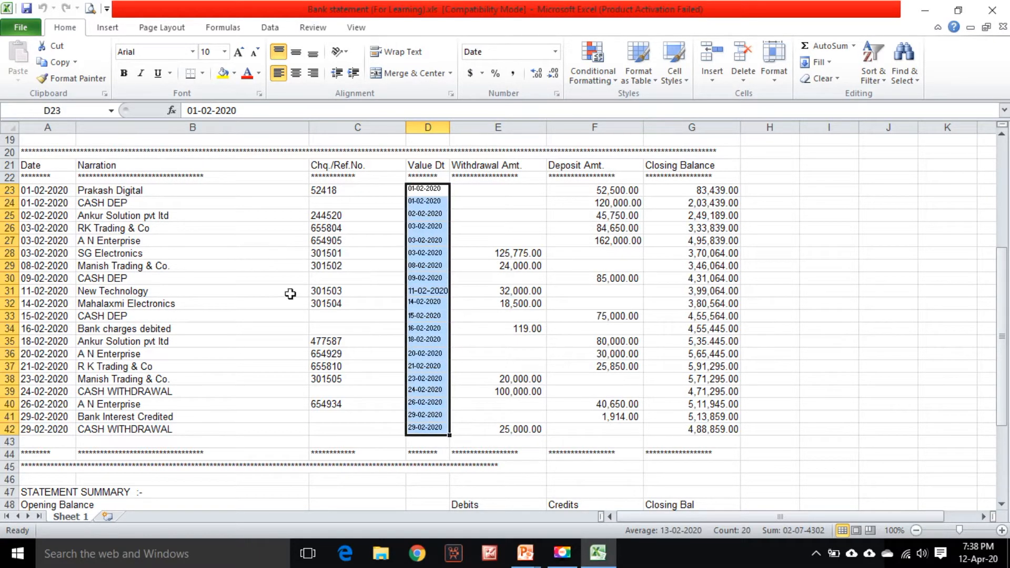
{"action": "left_click_drag", "start_coordinate": [522, 196], "coordinate": [523, 429]}
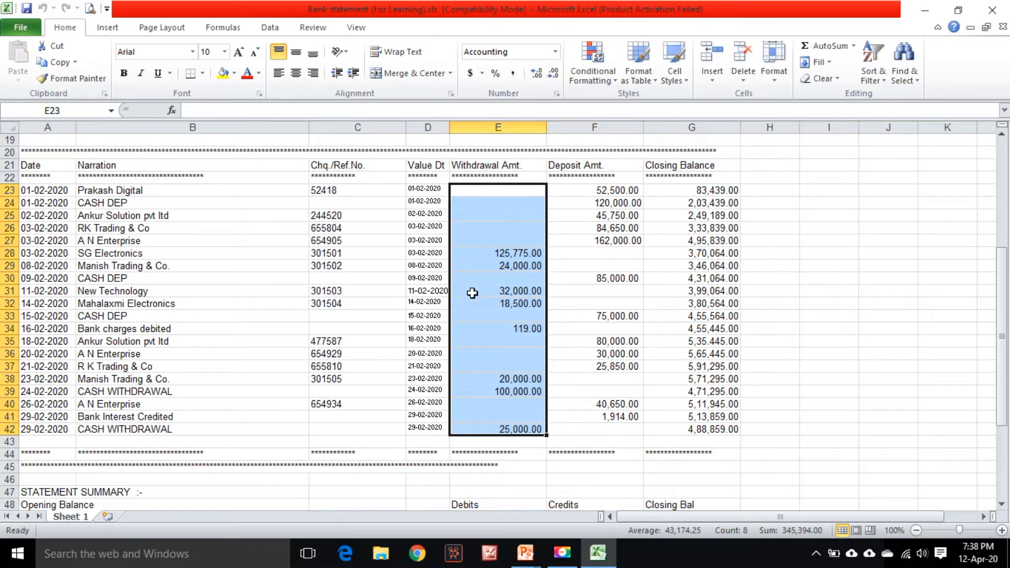
{"action": "left_click_drag", "start_coordinate": [621, 190], "coordinate": [607, 435]}
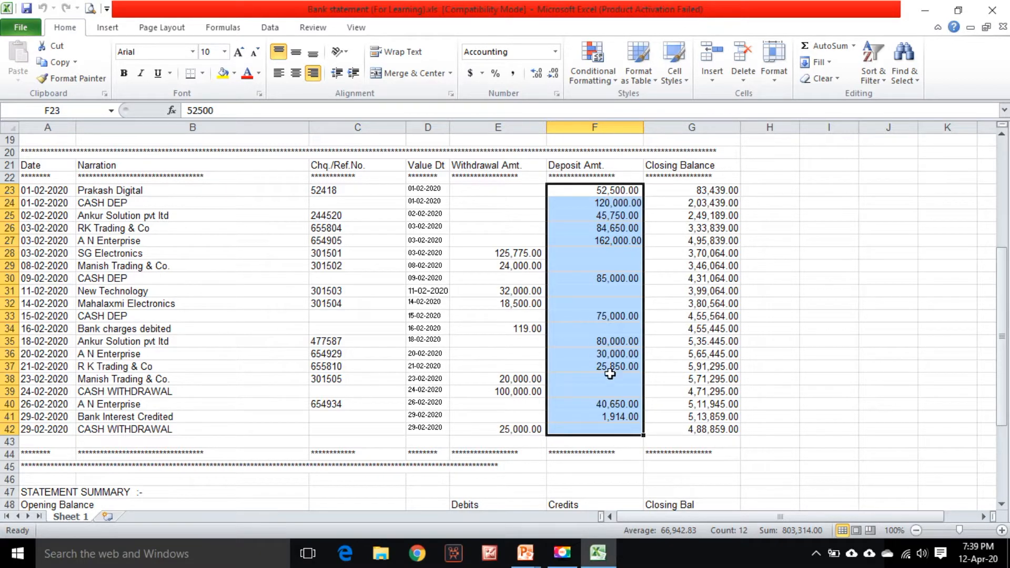
Examine the statement summary's opening balance, debits, credits and closing balance figures
{"action": "scroll", "coordinate": [644, 371], "scroll_direction": "down", "scroll_amount": 4}
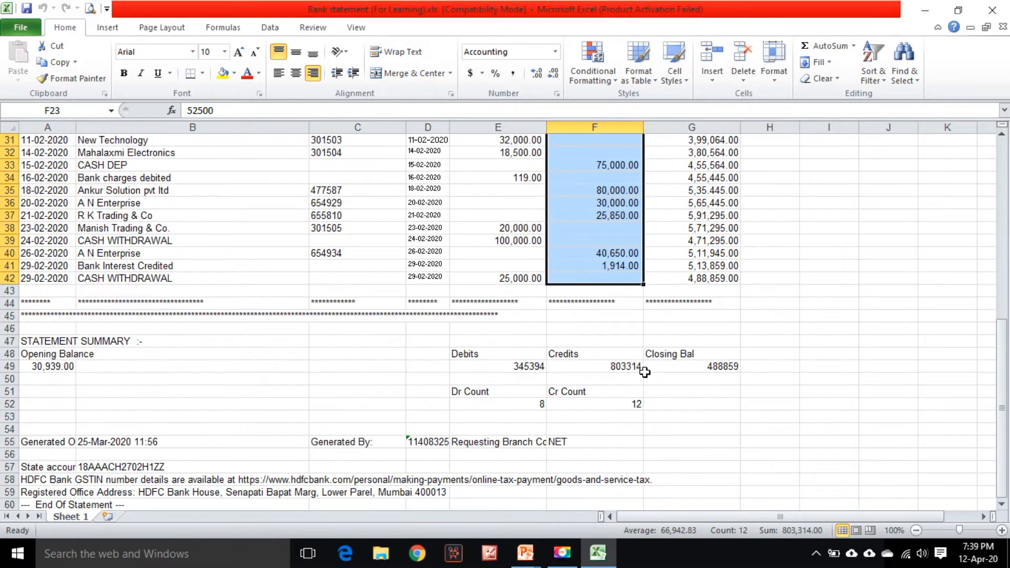
{"action": "left_click", "coordinate": [25, 365]}
{"action": "left_click", "coordinate": [695, 363]}
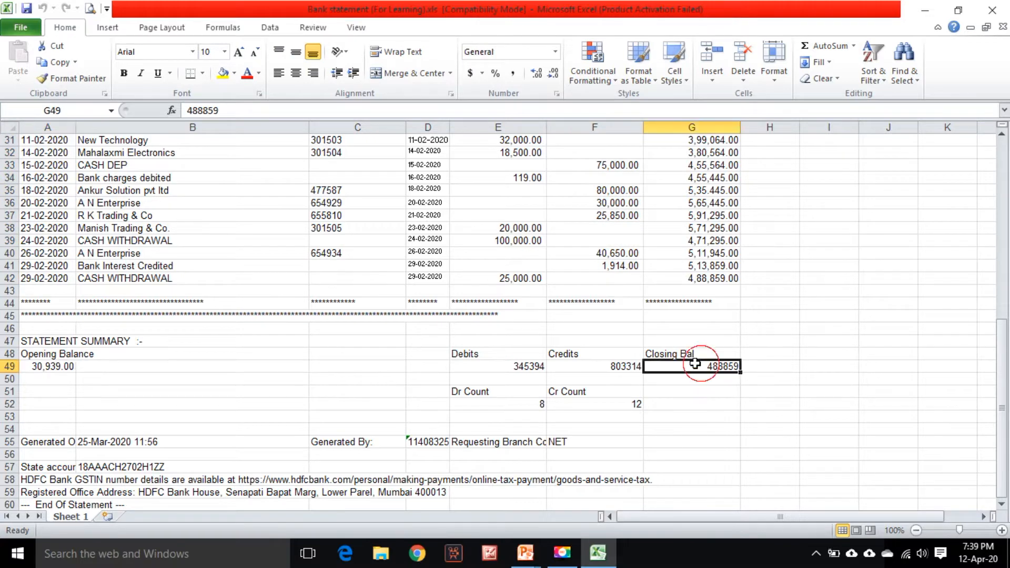
{"action": "scroll", "coordinate": [651, 392], "scroll_direction": "up", "scroll_amount": 8}
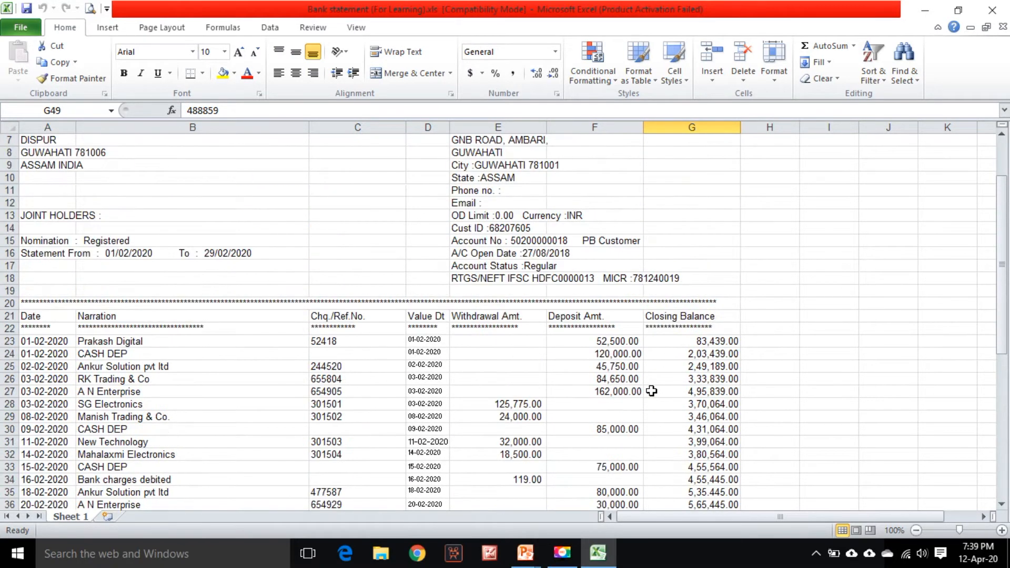
{"action": "scroll", "coordinate": [495, 344], "scroll_direction": "up", "scroll_amount": 2}
{"action": "scroll", "coordinate": [433, 434], "scroll_direction": "down", "scroll_amount": 4}
{"action": "scroll", "coordinate": [343, 257], "scroll_direction": "down", "scroll_amount": 1}
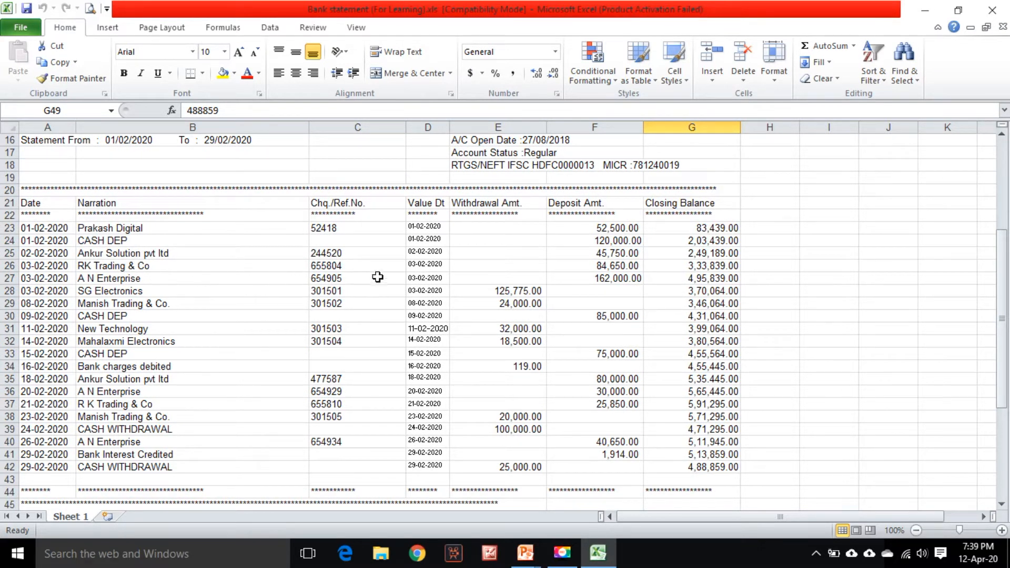
Inspect the date, narration, reference and amount cells of individual transaction rows
{"action": "left_click", "coordinate": [528, 289]}
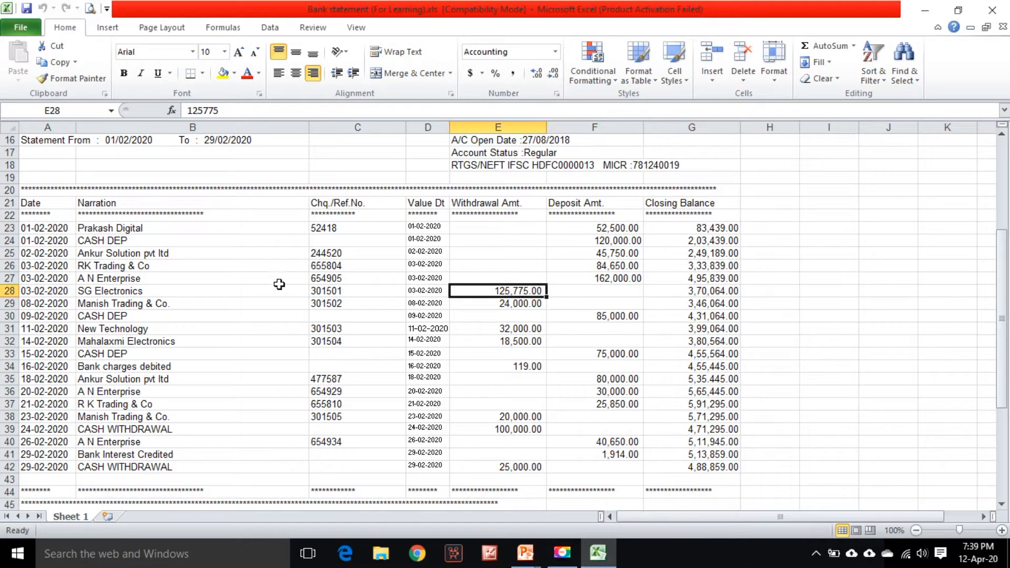
{"action": "left_click", "coordinate": [58, 291]}
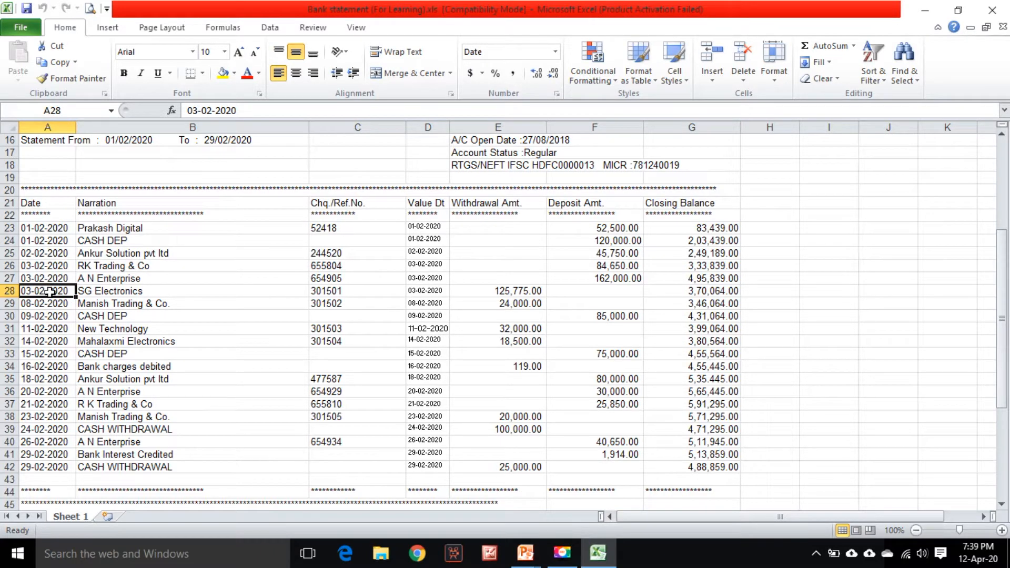
{"action": "left_click", "coordinate": [243, 289]}
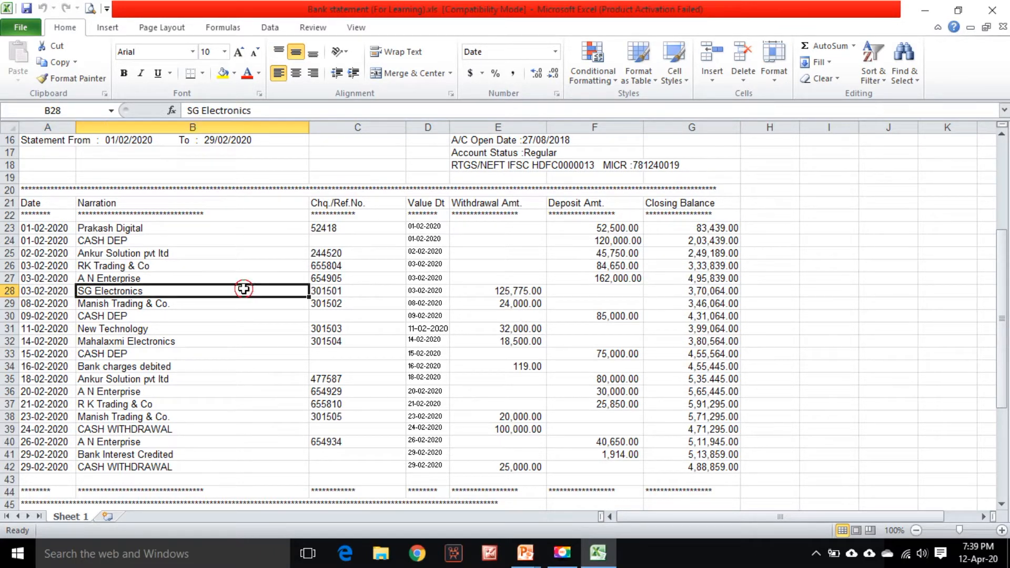
{"action": "left_click", "coordinate": [360, 292]}
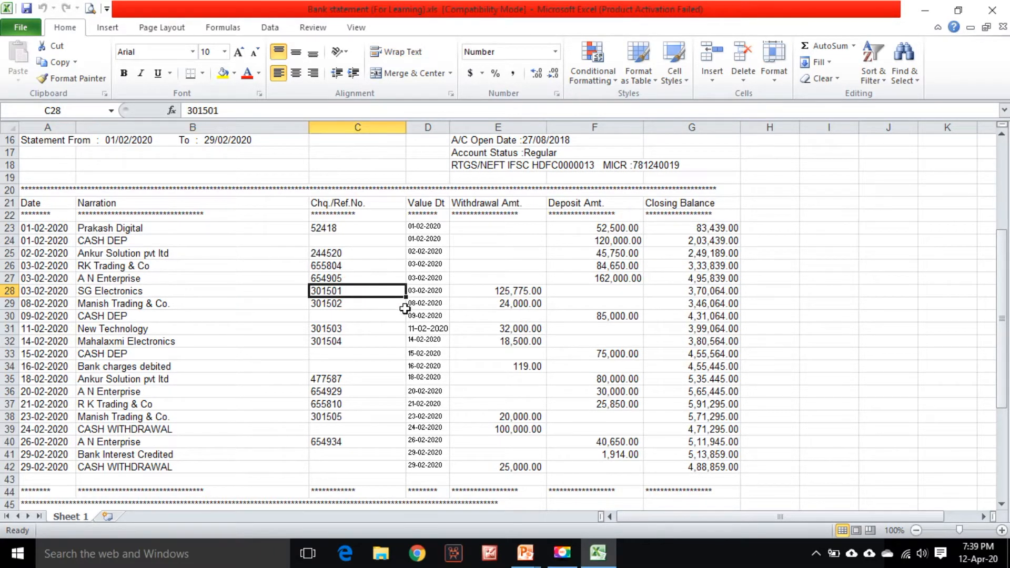
{"action": "left_click", "coordinate": [520, 289]}
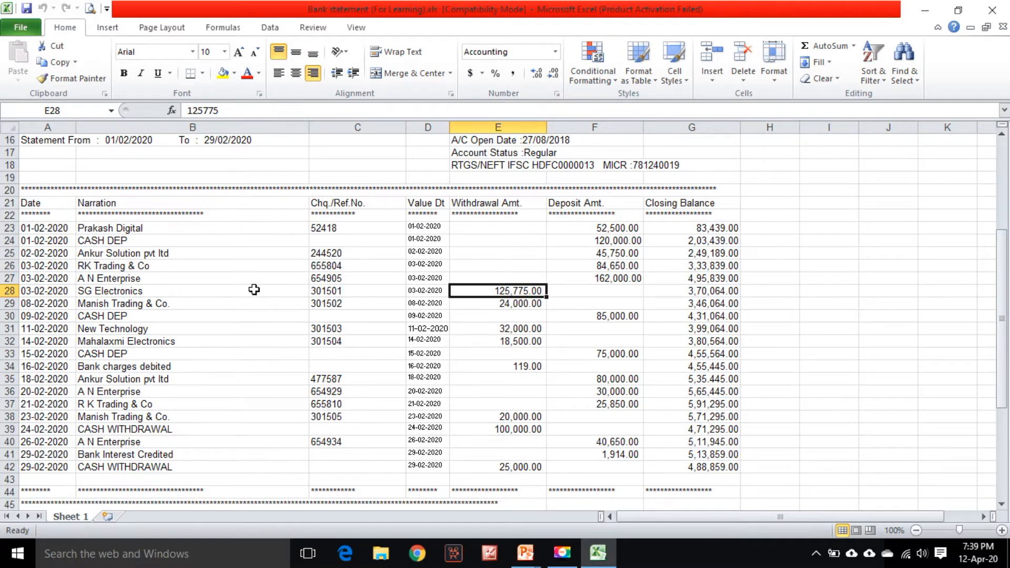
{"action": "left_click", "coordinate": [54, 291]}
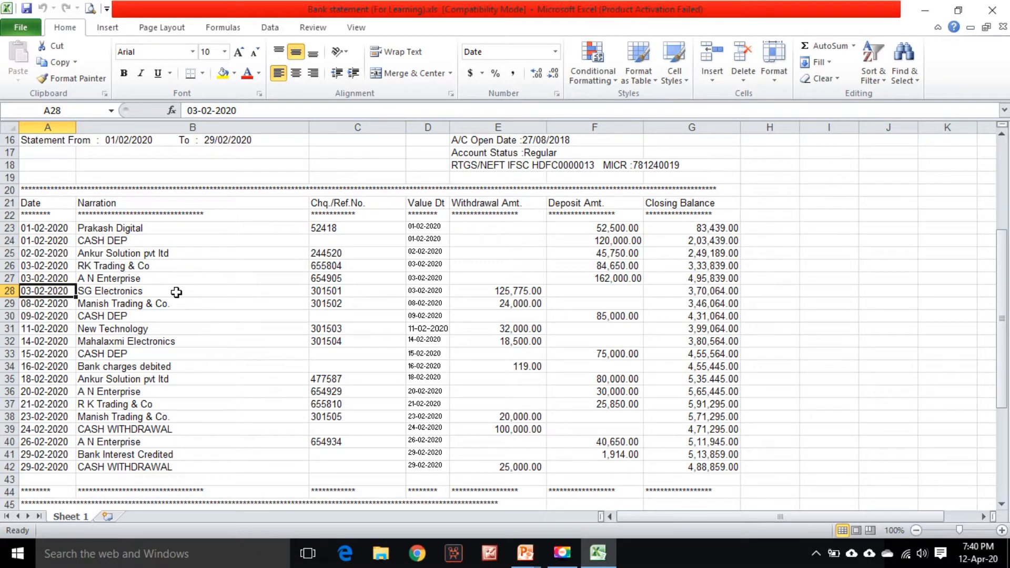
{"action": "left_click", "coordinate": [41, 305]}
{"action": "left_click", "coordinate": [45, 342]}
{"action": "left_click", "coordinate": [42, 367]}
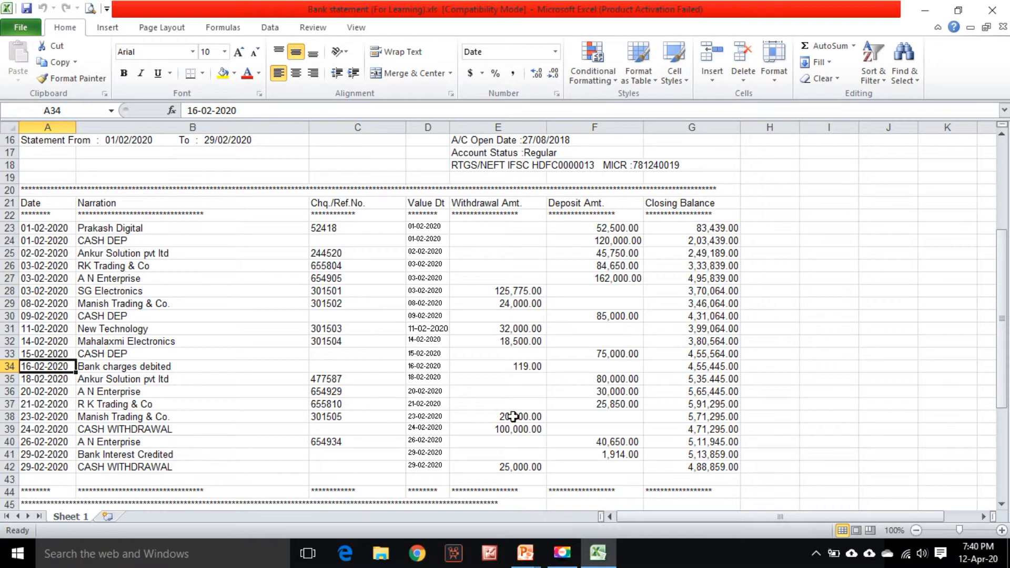
Switch to the desktop and launch Tally.ERP 9
{"action": "key", "text": "super+d"}
{"action": "double_click", "coordinate": [98, 326]}
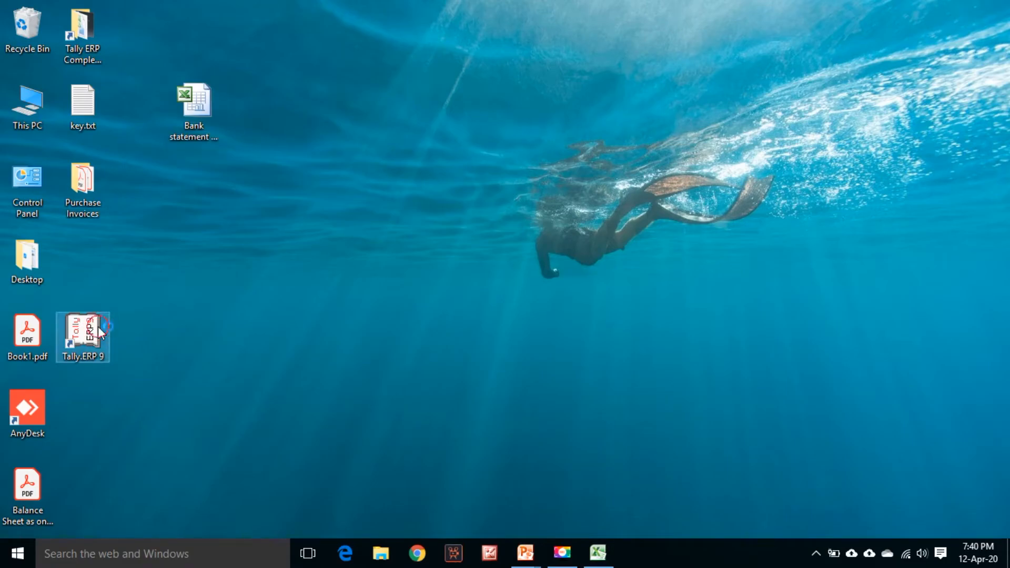
{"action": "key", "text": "Return"}
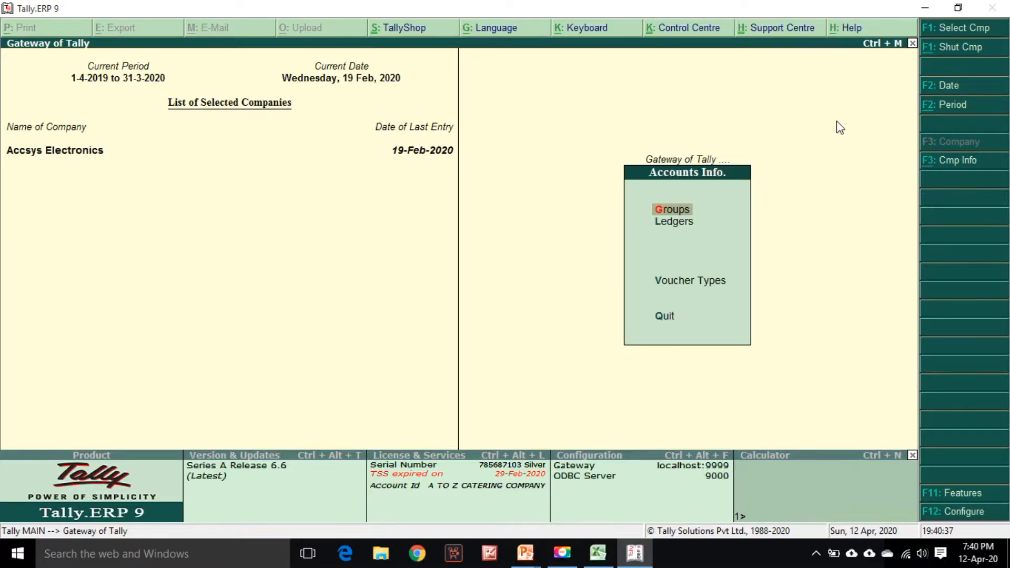
Open the Bank Account- HDFC ledger for alteration from the ledger accounts info
{"action": "key", "text": "Down"}
{"action": "key", "text": "Return"}
{"action": "key", "text": "Down"}
{"action": "key", "text": "Down"}
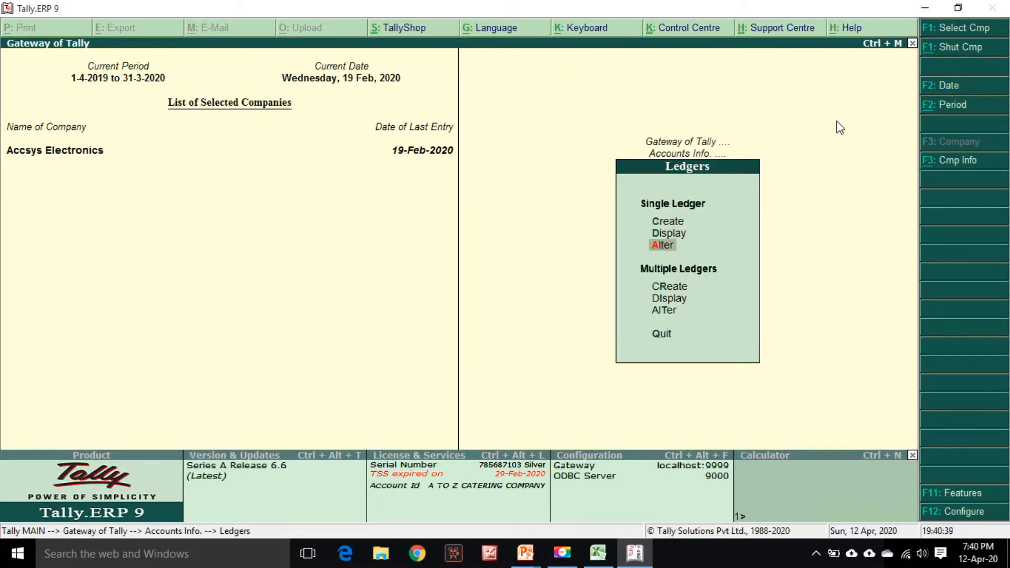
{"action": "key", "text": "Return"}
{"action": "type", "text": "Hdf"}
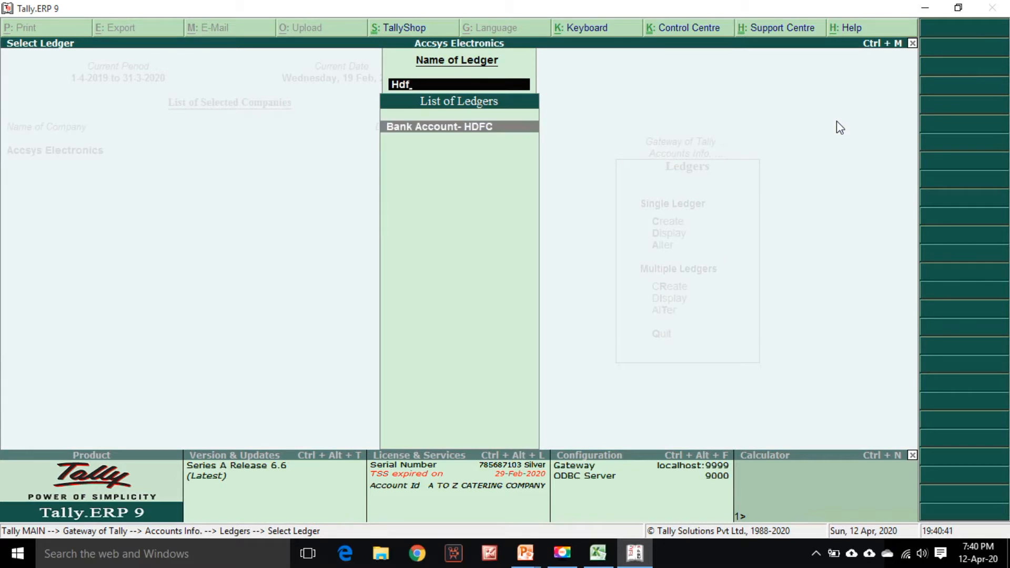
{"action": "key", "text": "Return"}
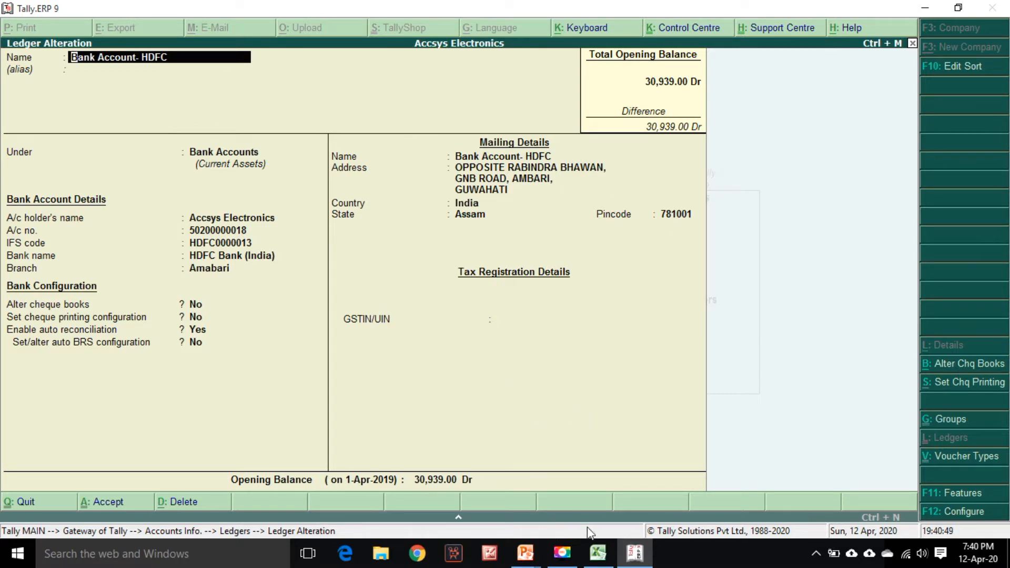
Return to the statement and fill the opening balance cell in the summary with yellow
{"action": "left_click", "coordinate": [599, 552]}
{"action": "scroll", "coordinate": [95, 469], "scroll_direction": "down", "scroll_amount": 6}
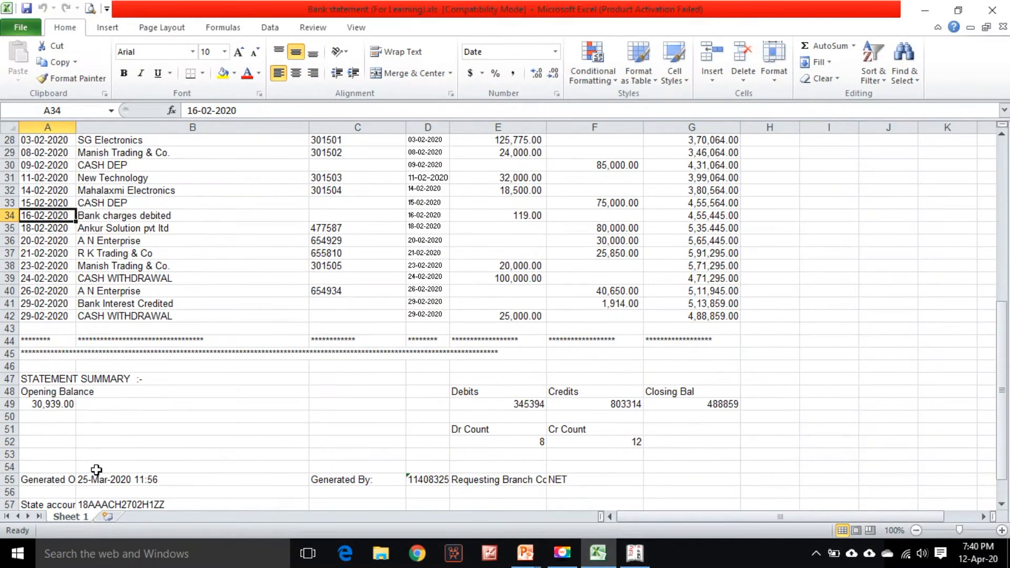
{"action": "left_click", "coordinate": [45, 409]}
{"action": "scroll", "coordinate": [90, 368], "scroll_direction": "up", "scroll_amount": 1}
{"action": "scroll", "coordinate": [200, 428], "scroll_direction": "down", "scroll_amount": 1}
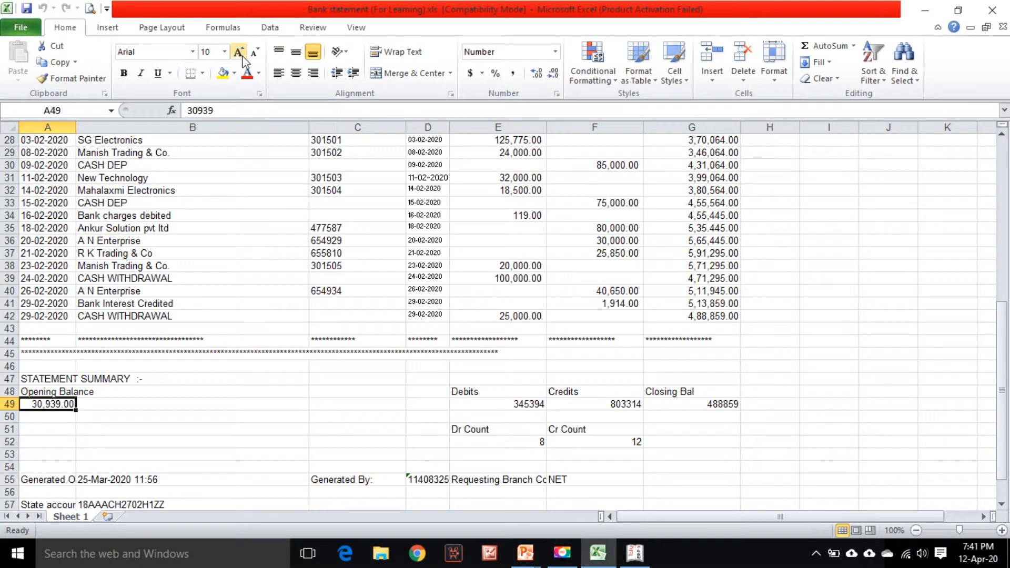
{"action": "left_click", "coordinate": [226, 72]}
{"action": "scroll", "coordinate": [181, 347], "scroll_direction": "up", "scroll_amount": 1}
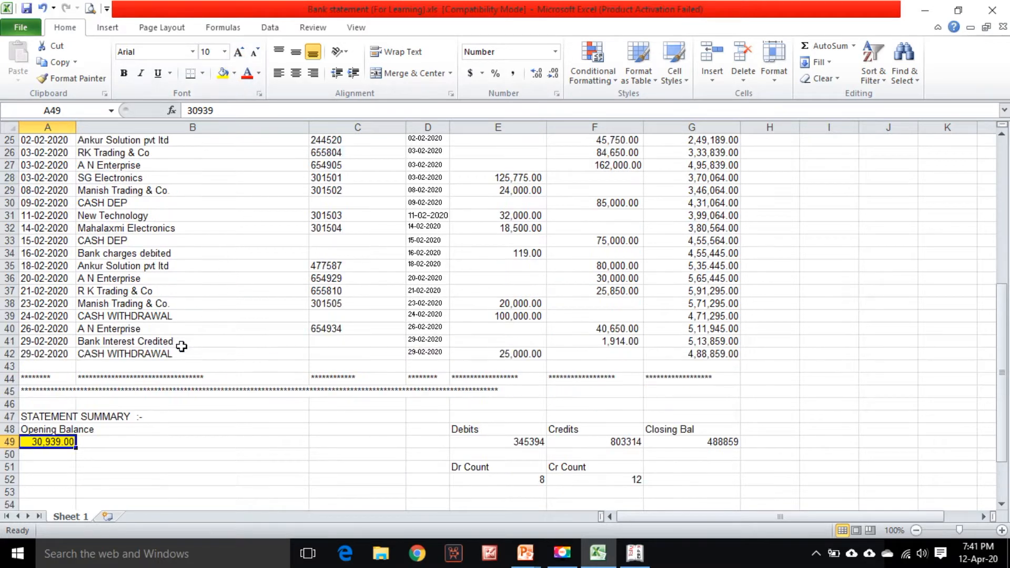
{"action": "left_click", "coordinate": [181, 341]}
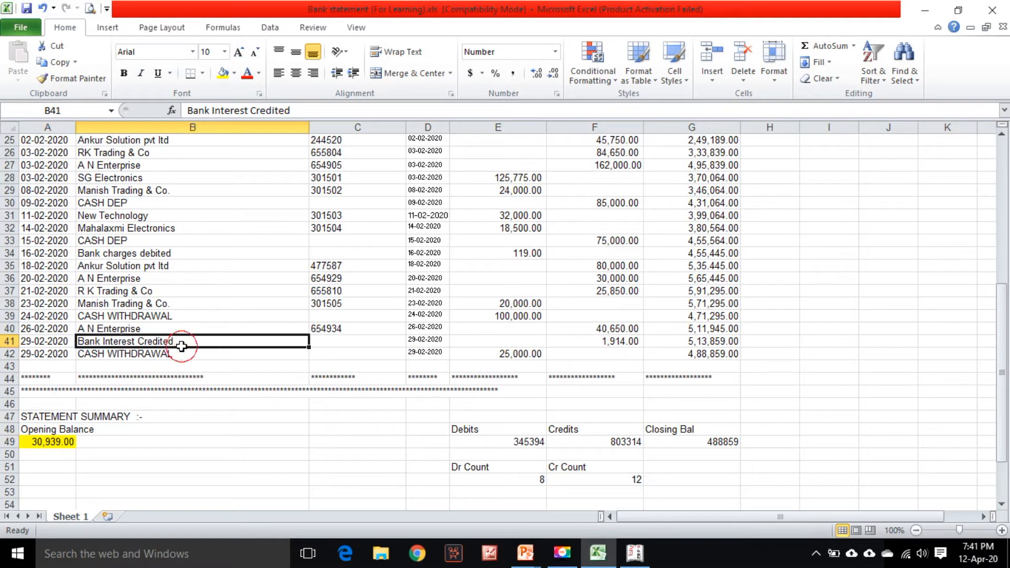
{"action": "left_click", "coordinate": [62, 441]}
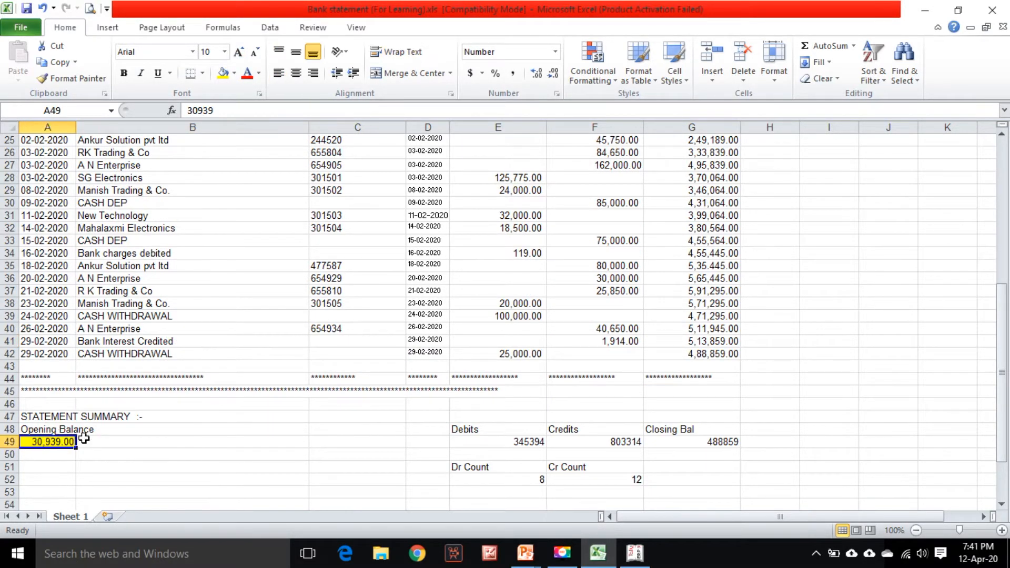
Switch to Tally, leave the ledger alteration, and open the Bank Account- HDFC ledger from Display's Account Books
{"action": "left_click", "coordinate": [635, 552]}
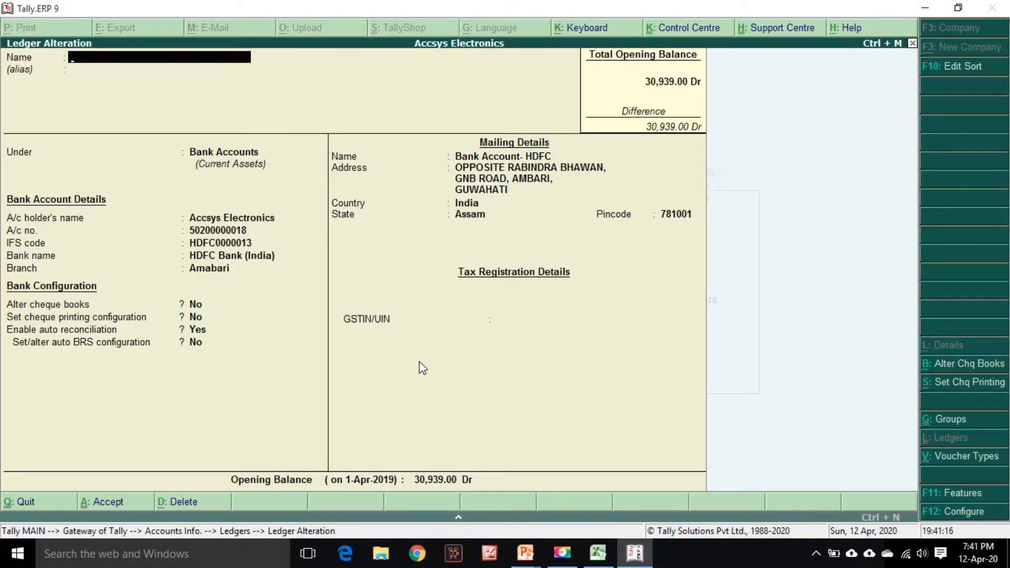
{"action": "key", "text": "Escape"}
{"action": "key", "text": "Escape"}
{"action": "key", "text": "Escape"}
{"action": "key", "text": "Escape"}
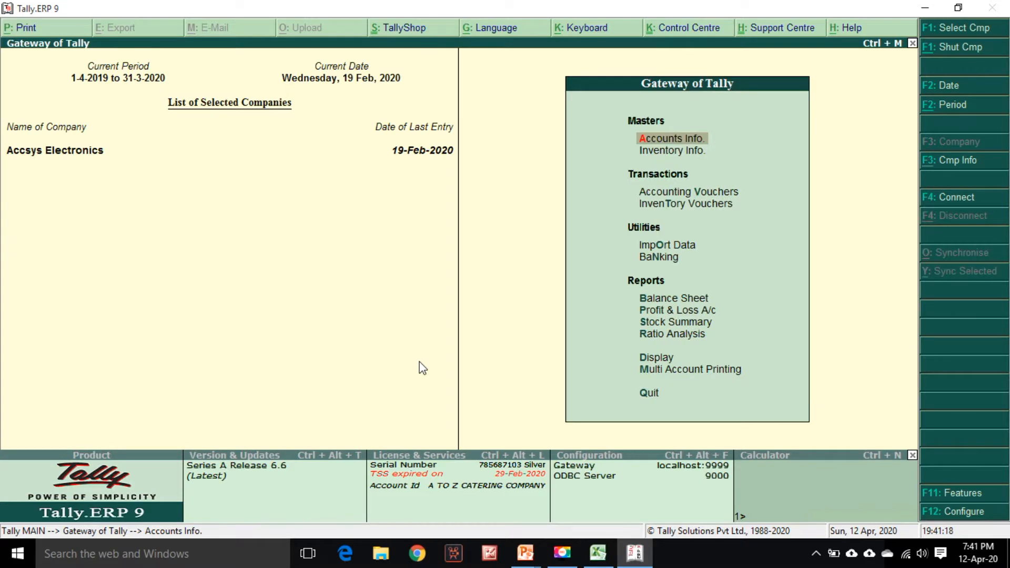
{"action": "key", "text": "Down"}
{"action": "key", "text": "Down"}
{"action": "key", "text": "Down"}
{"action": "key", "text": "Down"}
{"action": "key", "text": "Down"}
{"action": "key", "text": "Down"}
{"action": "key", "text": "Down"}
{"action": "key", "text": "Down"}
{"action": "key", "text": "Down"}
{"action": "key", "text": "Down"}
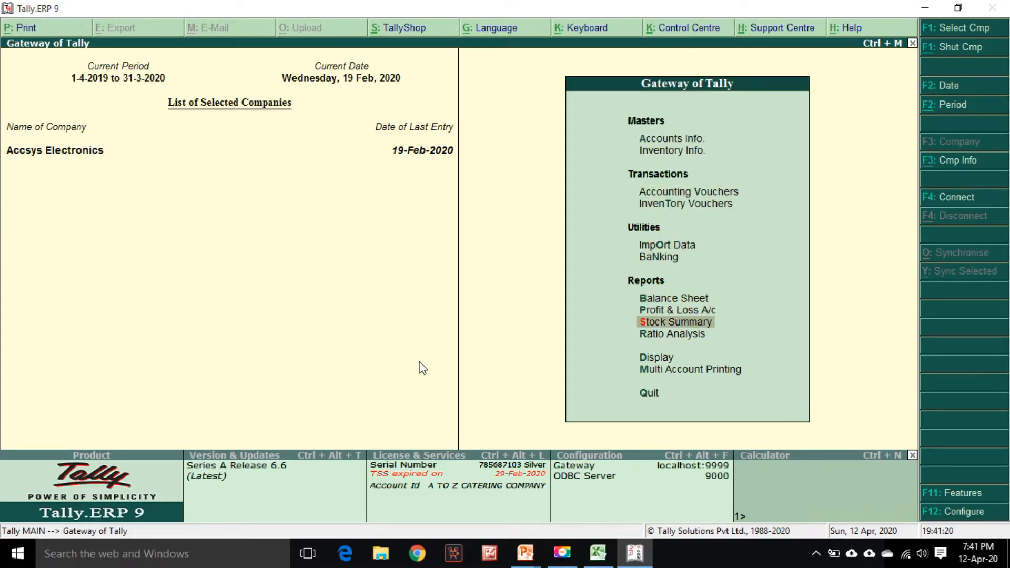
{"action": "key", "text": "Return"}
{"action": "key", "text": "Down"}
{"action": "key", "text": "Down"}
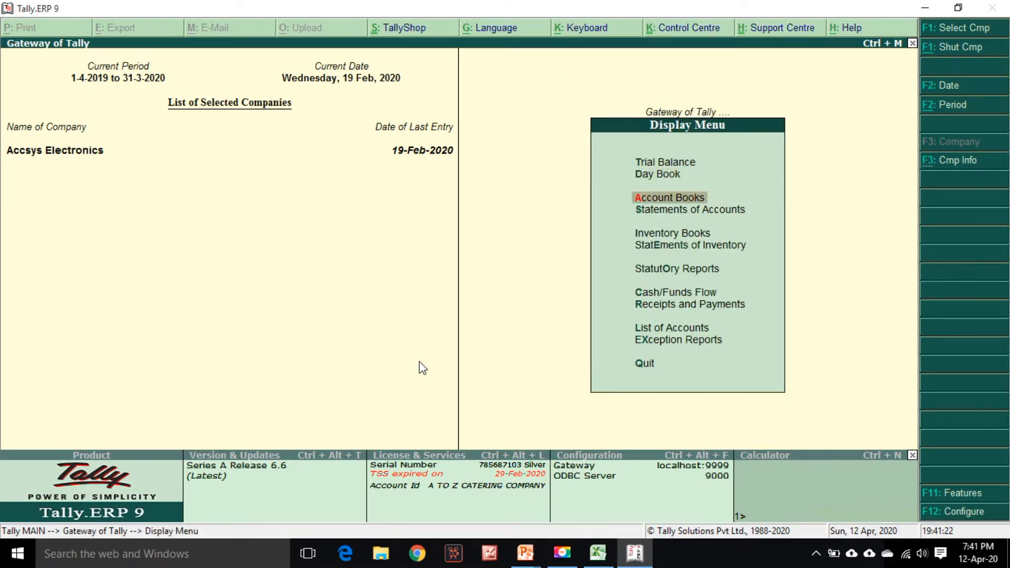
{"action": "key", "text": "Return"}
{"action": "key", "text": "Down"}
{"action": "key", "text": "Return"}
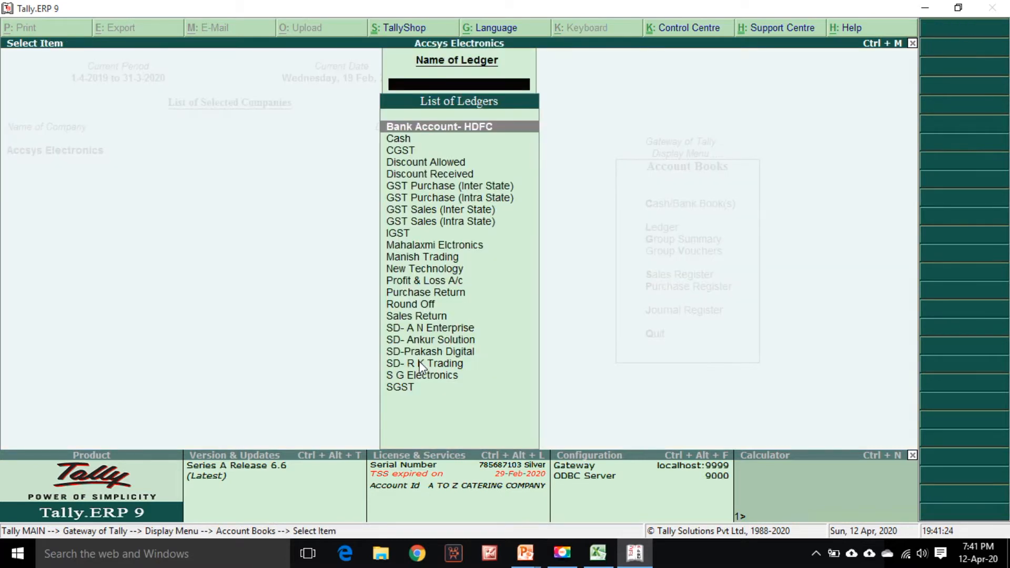
{"action": "type", "text": "hd"}
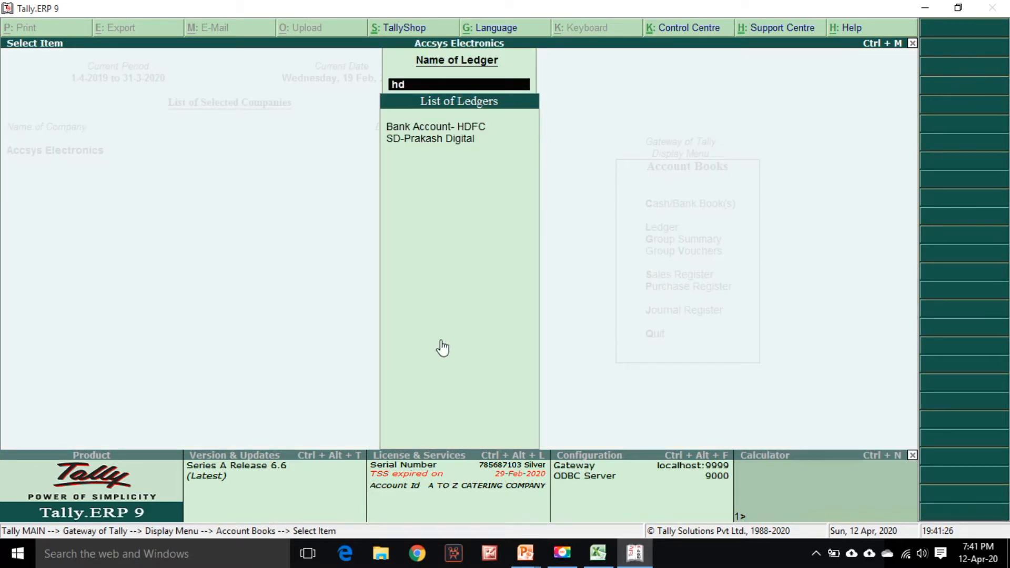
{"action": "key", "text": "Down"}
{"action": "key", "text": "Return"}
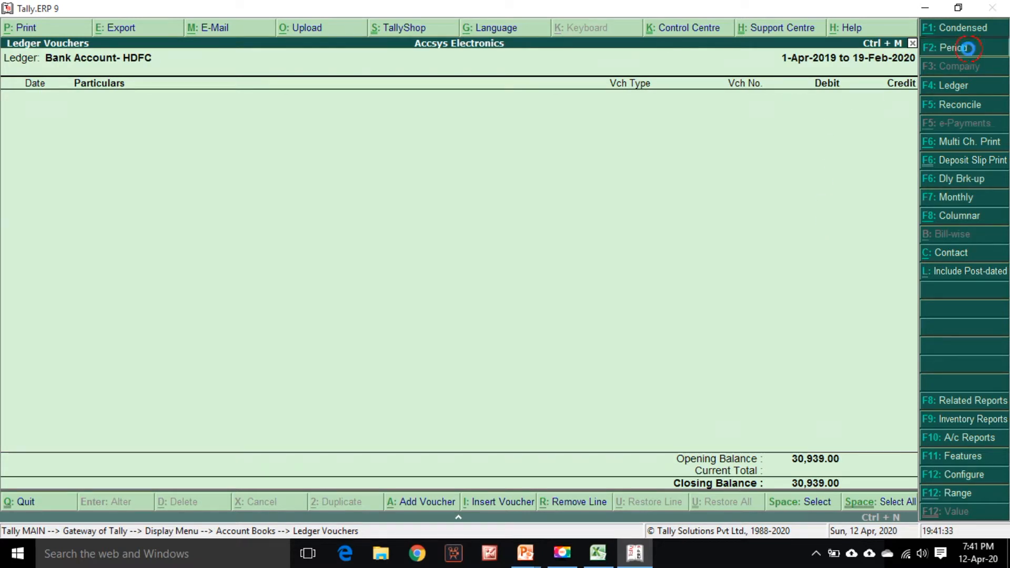
Change the ledger report period to 1-4-2019 through 31-3-2020, review it, and close the report
{"action": "left_click", "coordinate": [945, 46]}
{"action": "type", "text": "1"}
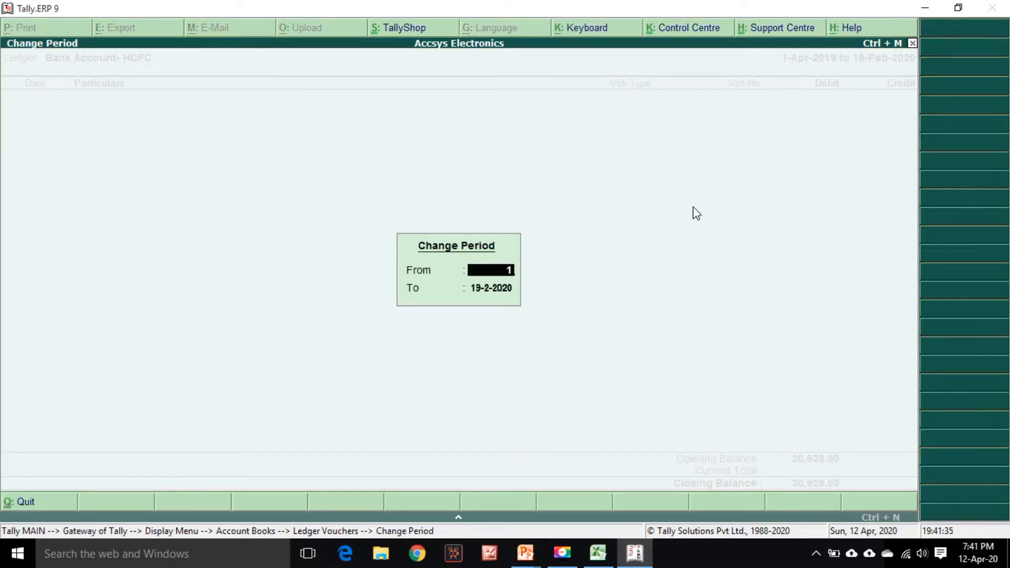
{"action": "type", "text": "/4/19"}
{"action": "key", "text": "Return"}
{"action": "type", "text": "361"}
{"action": "key", "text": "BackSpace"}
{"action": "key", "text": "BackSpace"}
{"action": "type", "text": "1"}
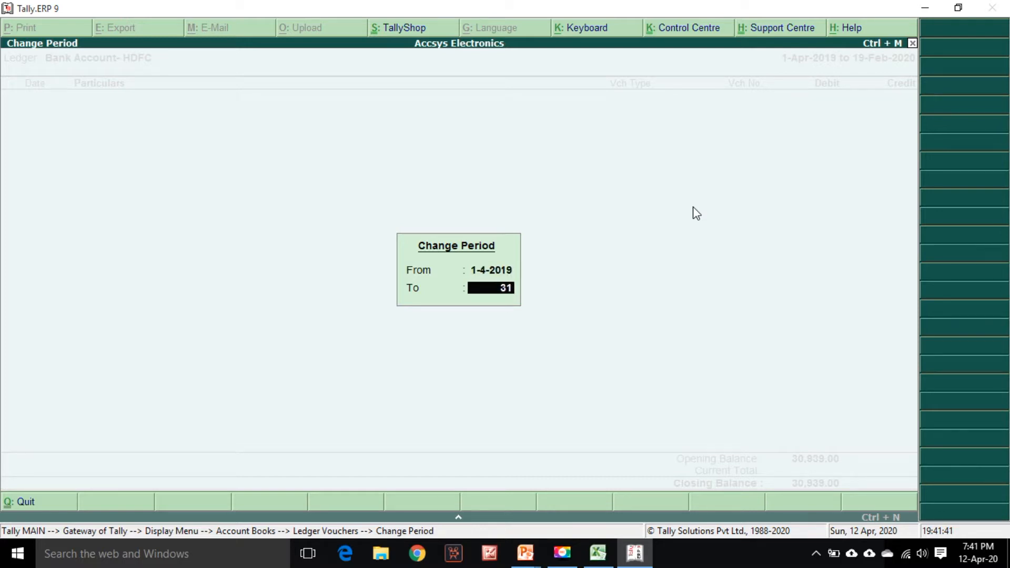
{"action": "type", "text": "/3/20"}
{"action": "key", "text": "Return"}
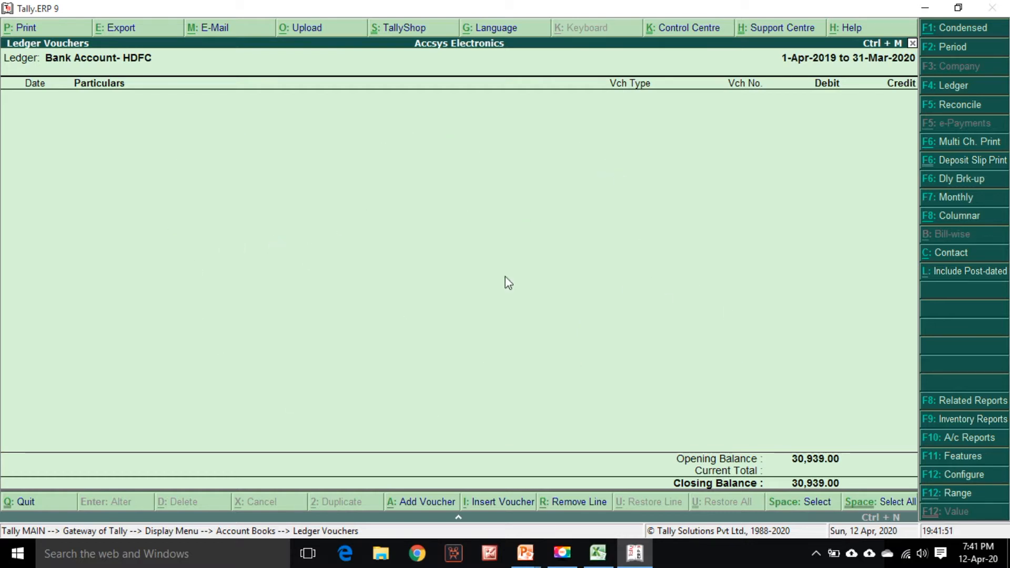
{"action": "key", "text": "Escape"}
{"action": "key", "text": "Escape"}
{"action": "key", "text": "Escape"}
{"action": "key", "text": "Escape"}
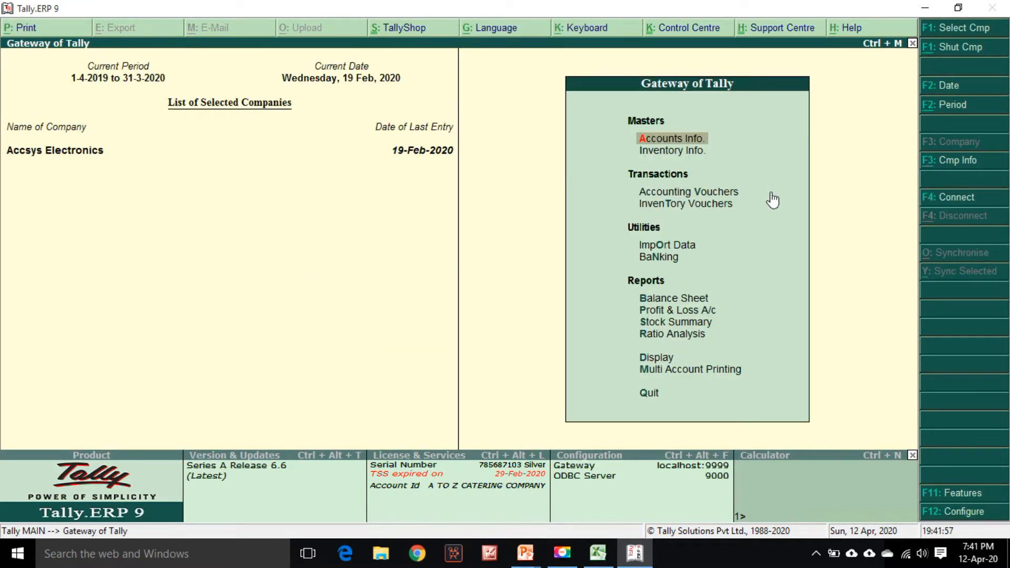
Open Accounting Vouchers creation from the Gateway of Tally
{"action": "key", "text": "Down"}
{"action": "key", "text": "Down"}
{"action": "key", "text": "Down"}
{"action": "key", "text": "Up"}
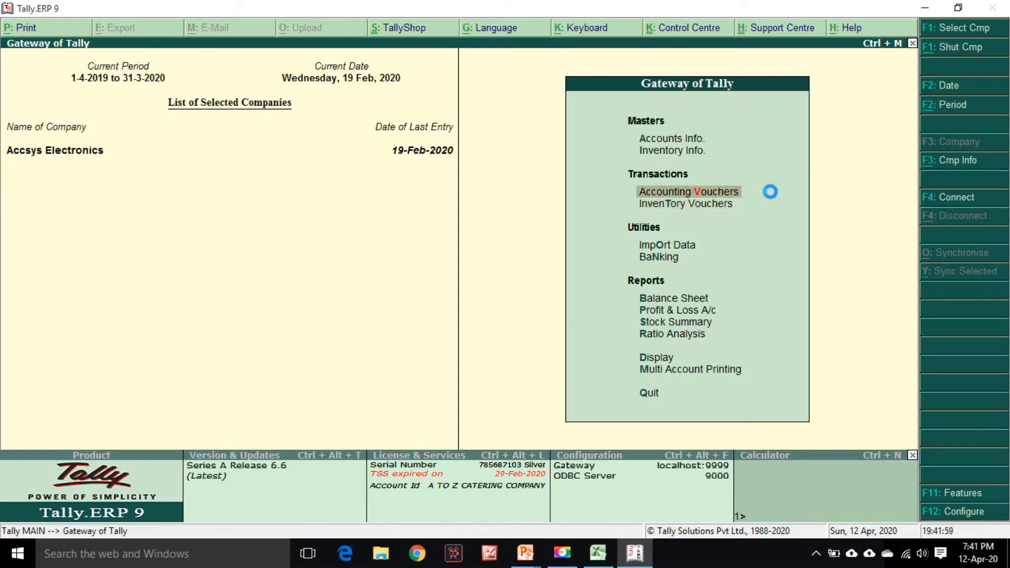
{"action": "key", "text": "Return"}
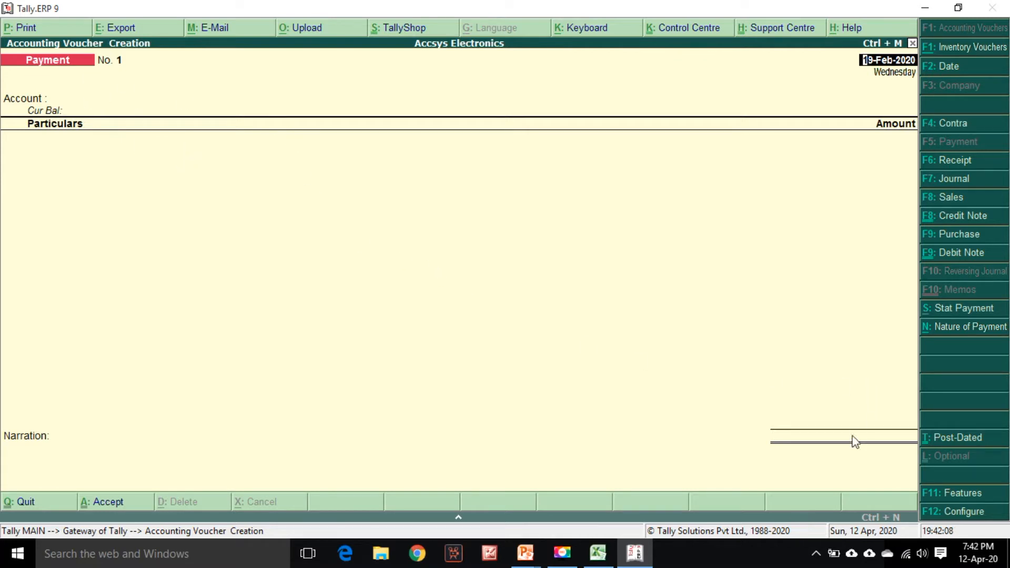
Configure payment vouchers to disable single entry mode, use Cr/Dr instead of To/By, and show bank allocation details
{"action": "left_click", "coordinate": [945, 513]}
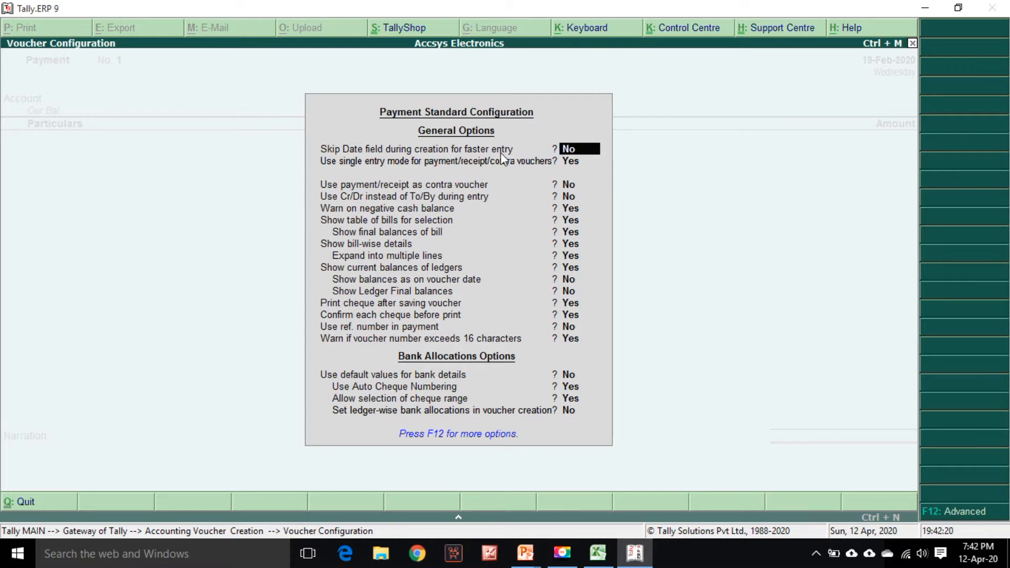
{"action": "key", "text": "Return"}
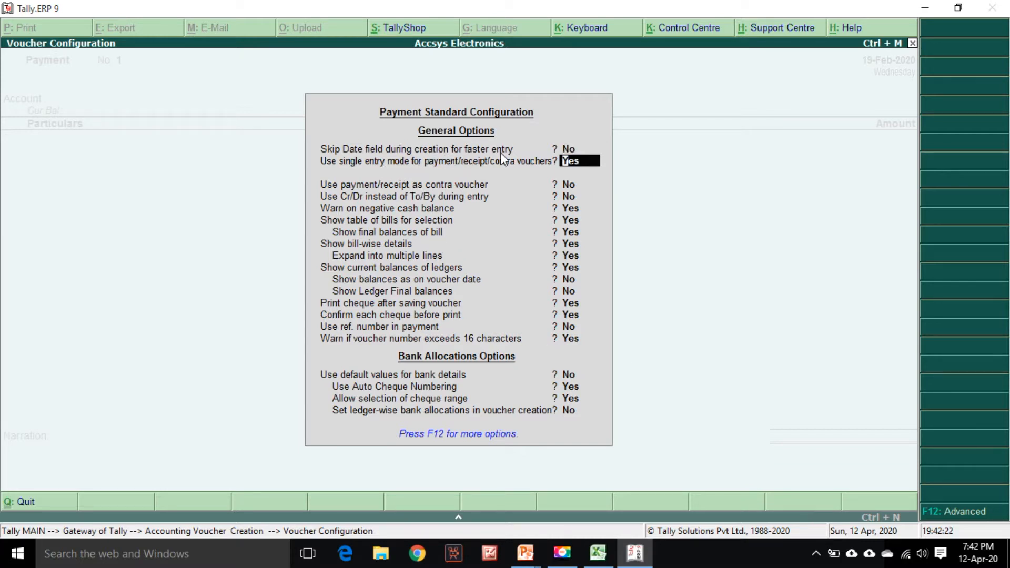
{"action": "type", "text": "n"}
{"action": "key", "text": "Return"}
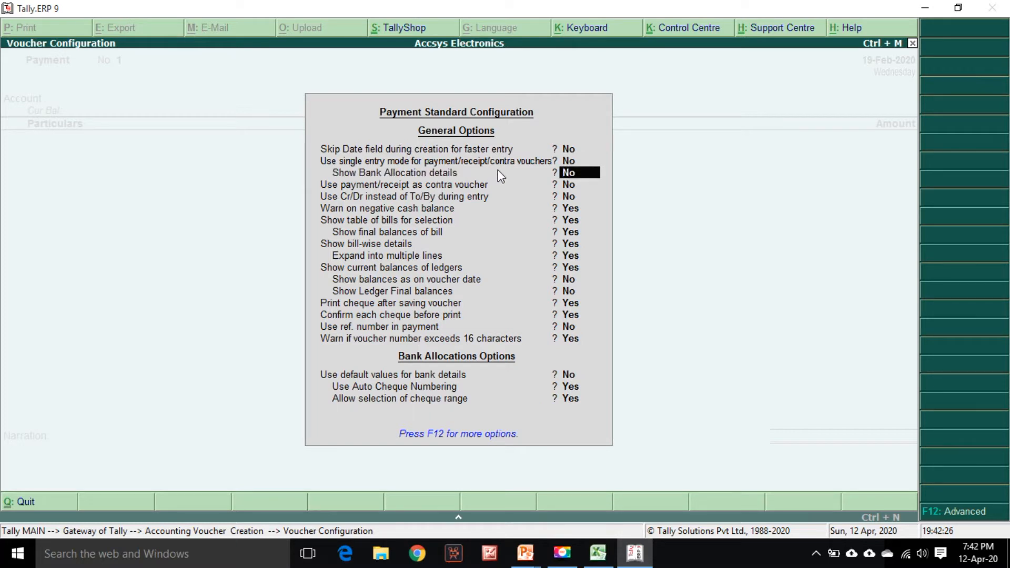
{"action": "key", "text": "Return"}
{"action": "key", "text": "Return"}
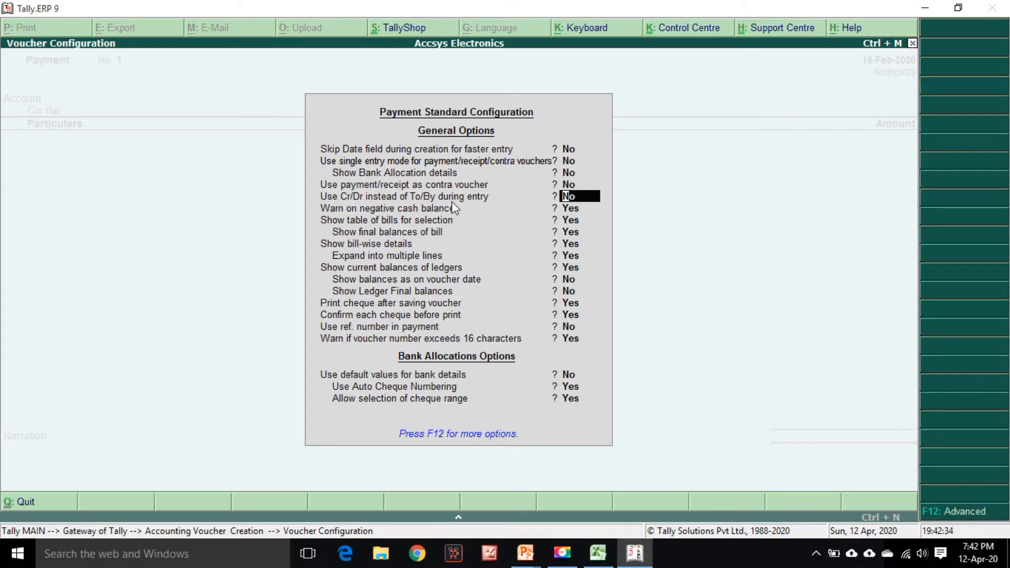
{"action": "type", "text": "y"}
{"action": "key", "text": "Return"}
{"action": "key", "text": "Return"}
{"action": "key", "text": "Return"}
{"action": "key", "text": "Return"}
{"action": "key", "text": "Return"}
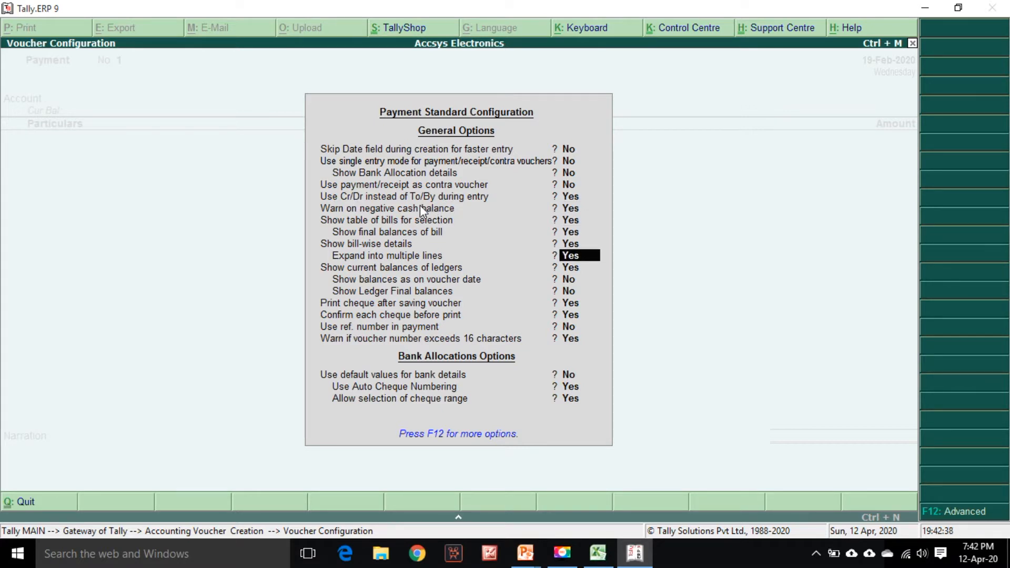
{"action": "key", "text": "Up"}
{"action": "key", "text": "Up"}
{"action": "key", "text": "Up"}
{"action": "key", "text": "Up"}
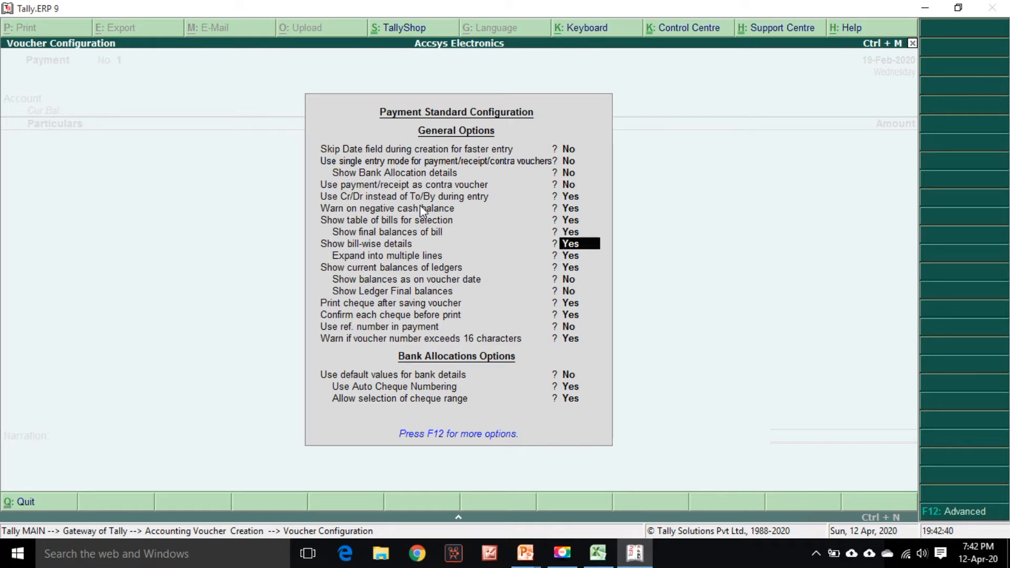
{"action": "key", "text": "Up"}
{"action": "key", "text": "Up"}
{"action": "key", "text": "Up"}
{"action": "type", "text": "y"}
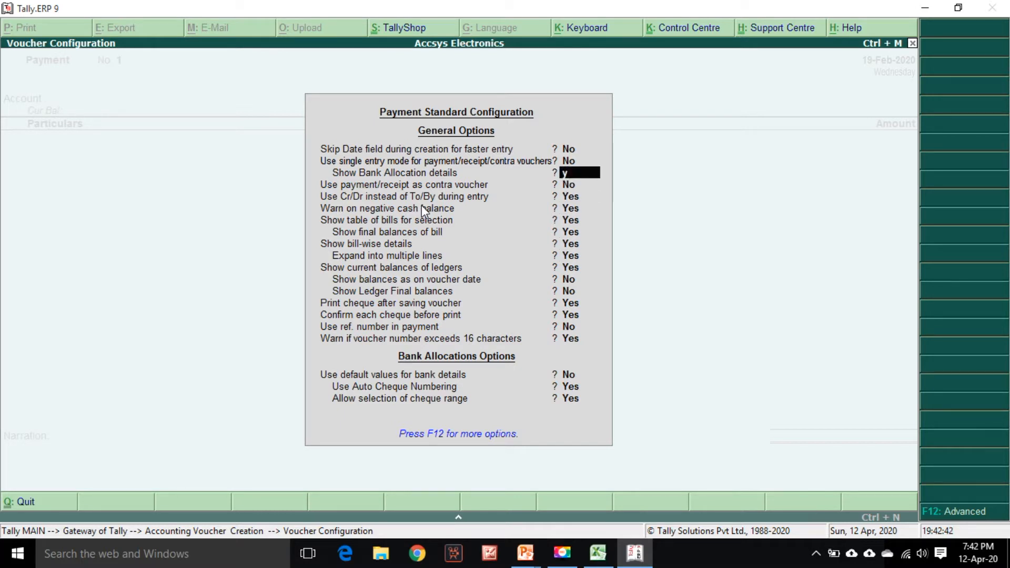
{"action": "key", "text": "Return"}
{"action": "key", "text": "Return"}
{"action": "key", "text": "Return"}
{"action": "key", "text": "Return"}
{"action": "key", "text": "Return"}
{"action": "key", "text": "Return"}
{"action": "key", "text": "Return"}
{"action": "key", "text": "Return"}
{"action": "key", "text": "Return"}
{"action": "key", "text": "Return"}
{"action": "key", "text": "Return"}
{"action": "key", "text": "Return"}
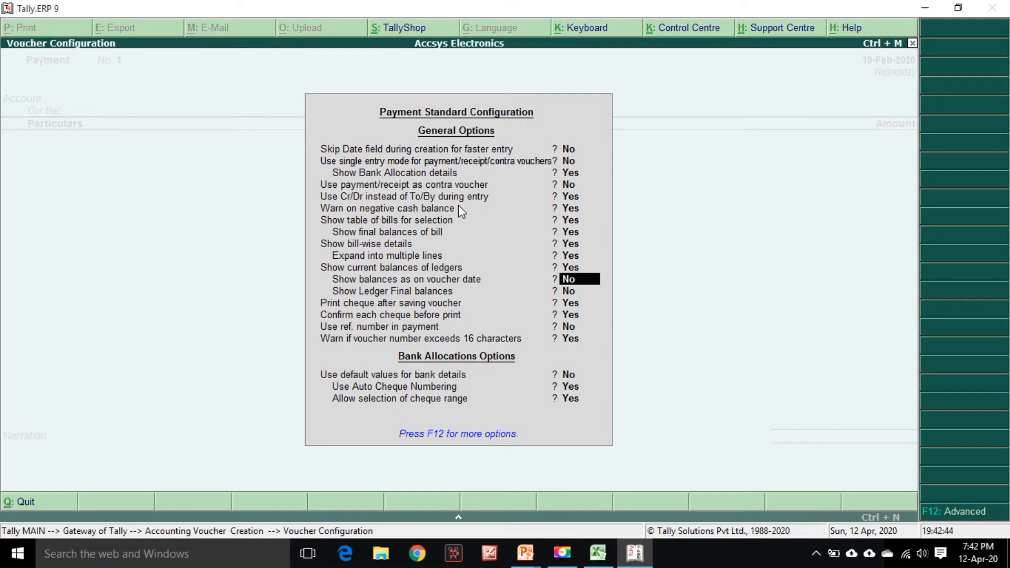
{"action": "key", "text": "Return"}
{"action": "key", "text": "Return"}
{"action": "key", "text": "Return"}
{"action": "key", "text": "Return"}
{"action": "key", "text": "Return"}
{"action": "key", "text": "Return"}
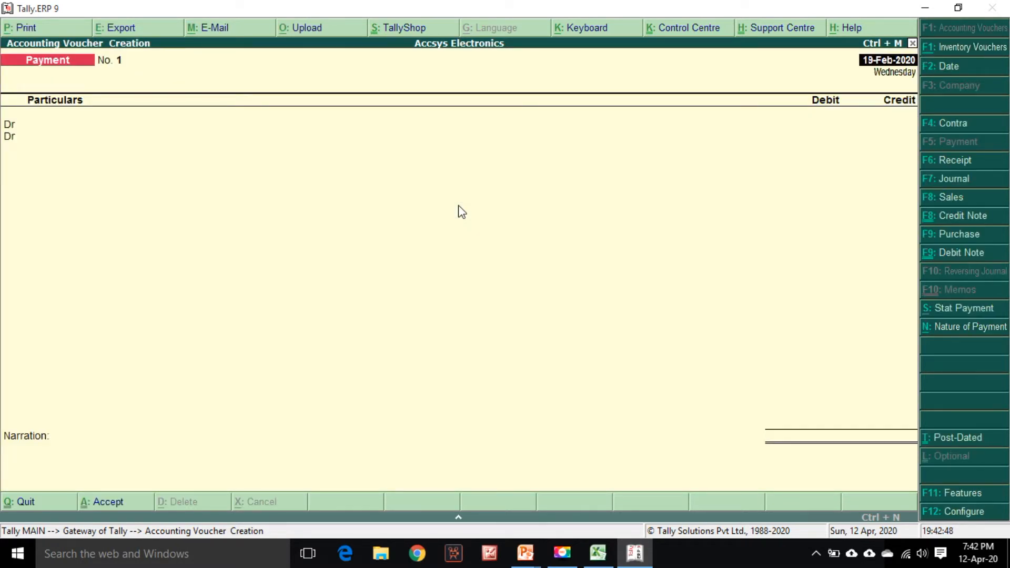
Review the first statement row's narration and deposit amount in the Excel bank statement
{"action": "left_click", "coordinate": [599, 552]}
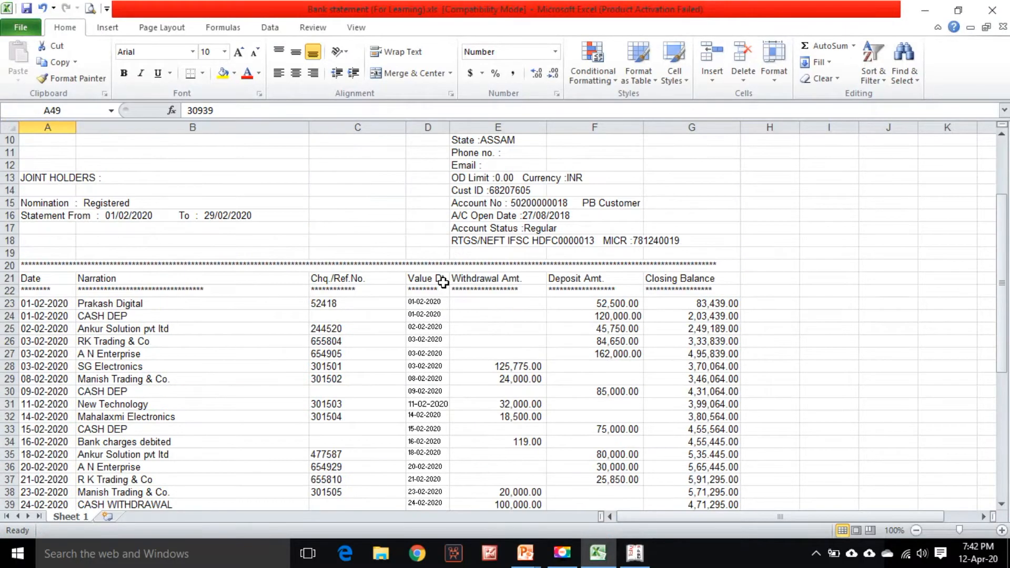
{"action": "left_click", "coordinate": [635, 310]}
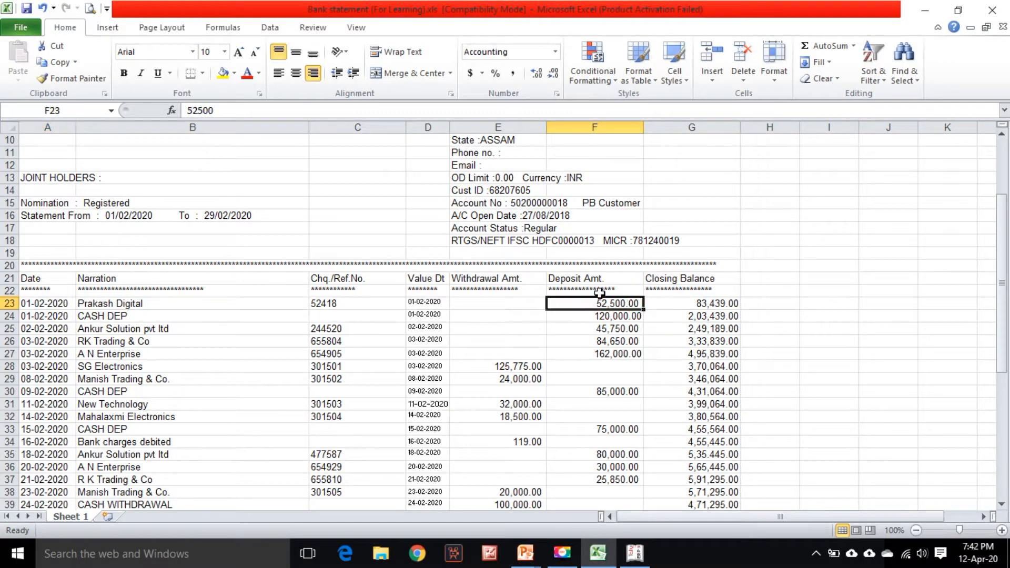
{"action": "left_click", "coordinate": [161, 307]}
{"action": "left_click", "coordinate": [604, 307]}
{"action": "left_click", "coordinate": [634, 553]}
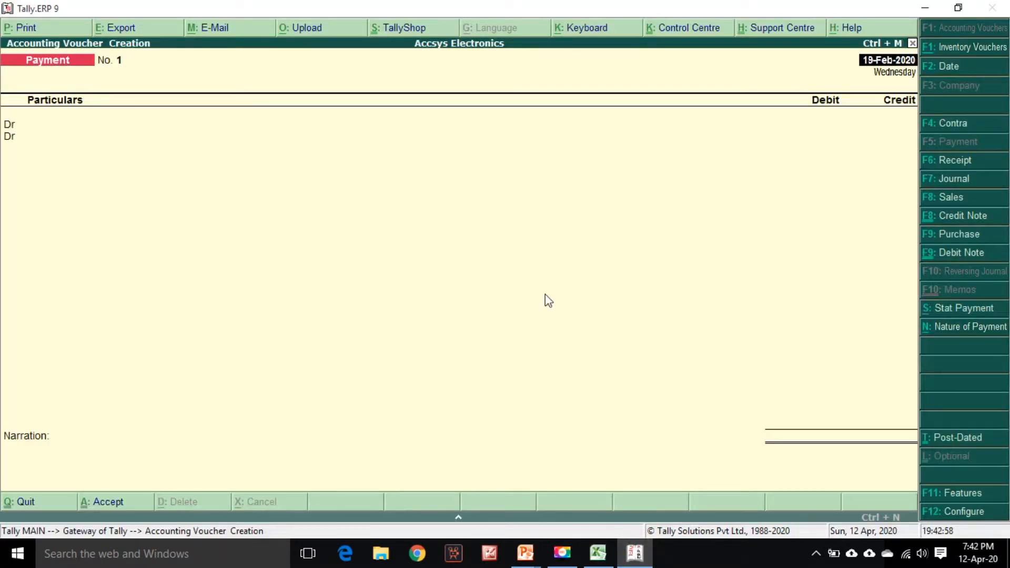
{"action": "left_click", "coordinate": [598, 552]}
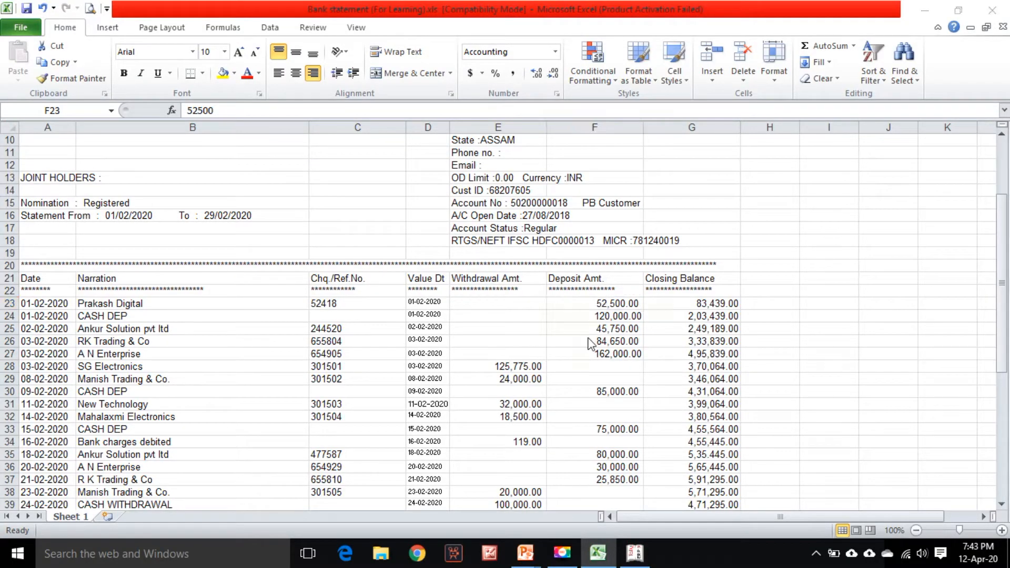
Switch the voucher to a Receipt and set its date to 1-Feb-2020 from the statement row
{"action": "key", "text": "alt+Tab"}
{"action": "left_click", "coordinate": [965, 163]}
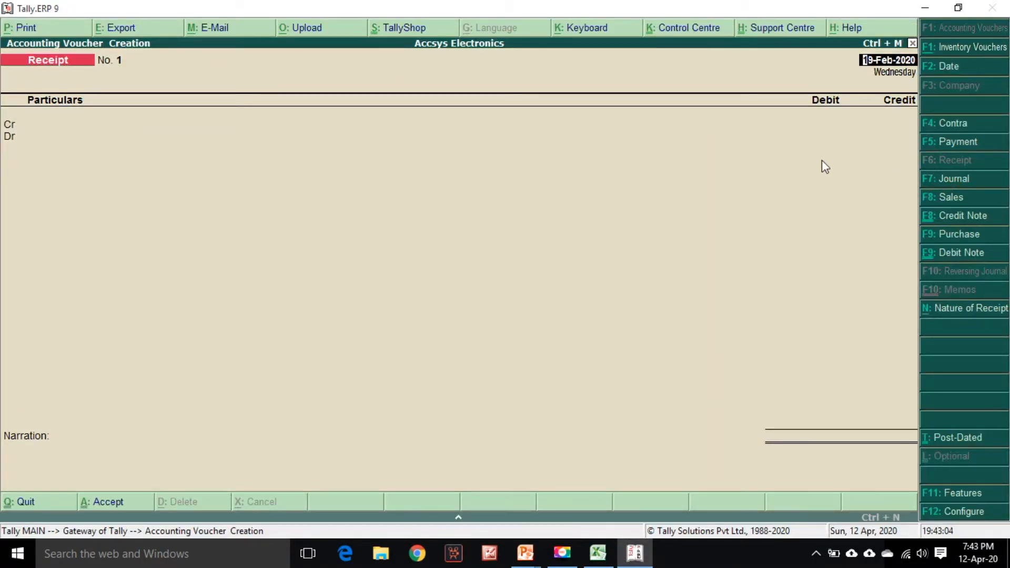
{"action": "key", "text": "alt+Tab"}
{"action": "key", "text": "Left"}
{"action": "key", "text": "Left"}
{"action": "key", "text": "Left"}
{"action": "key", "text": "Left"}
{"action": "key", "text": "Left"}
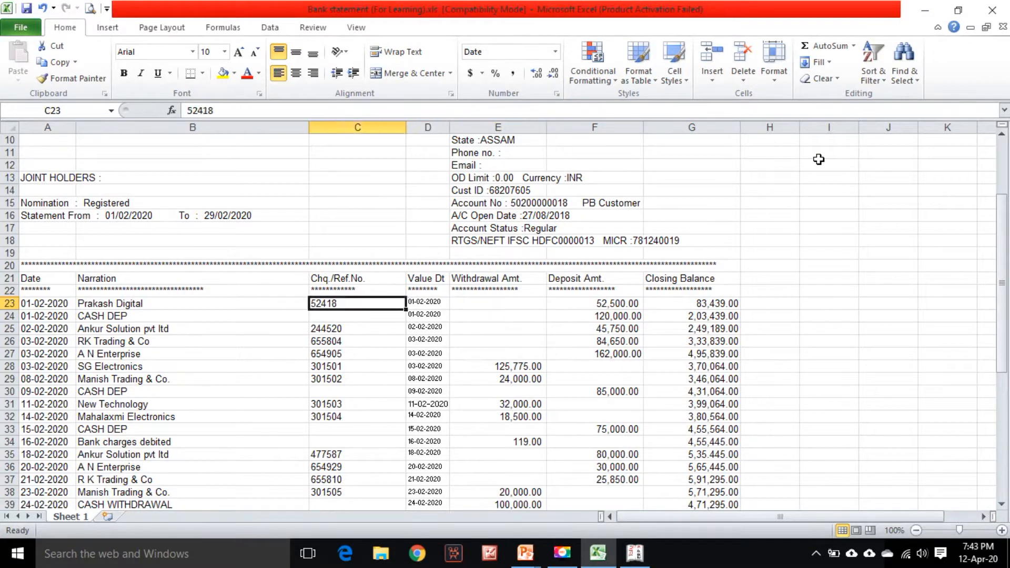
{"action": "key", "text": "alt+Tab"}
{"action": "type", "text": "1/2"}
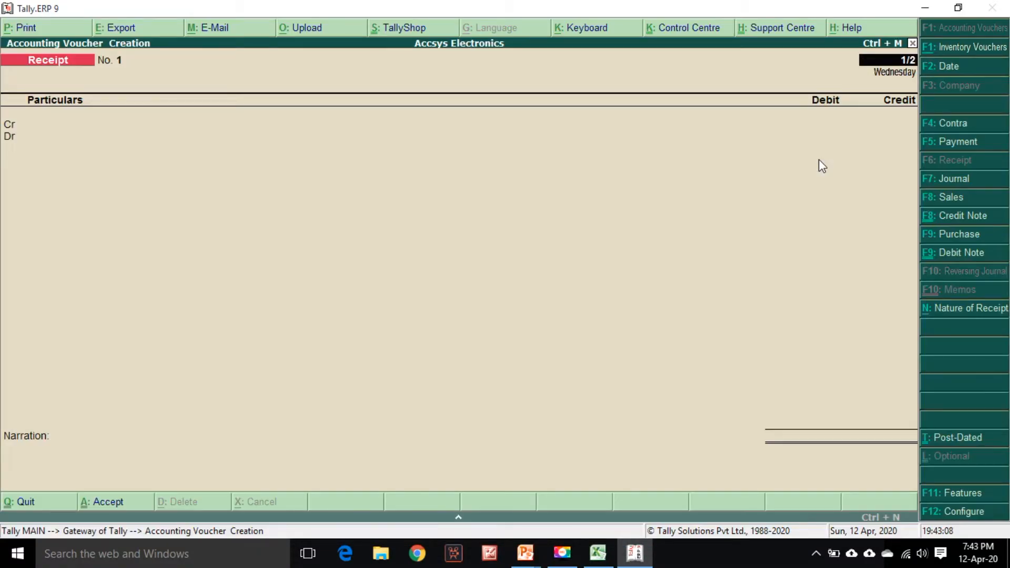
{"action": "key", "text": "Return"}
Credit the receipt to the SD-Prakash Digital ledger, matching the statement narration
{"action": "key", "text": "alt+Tab"}
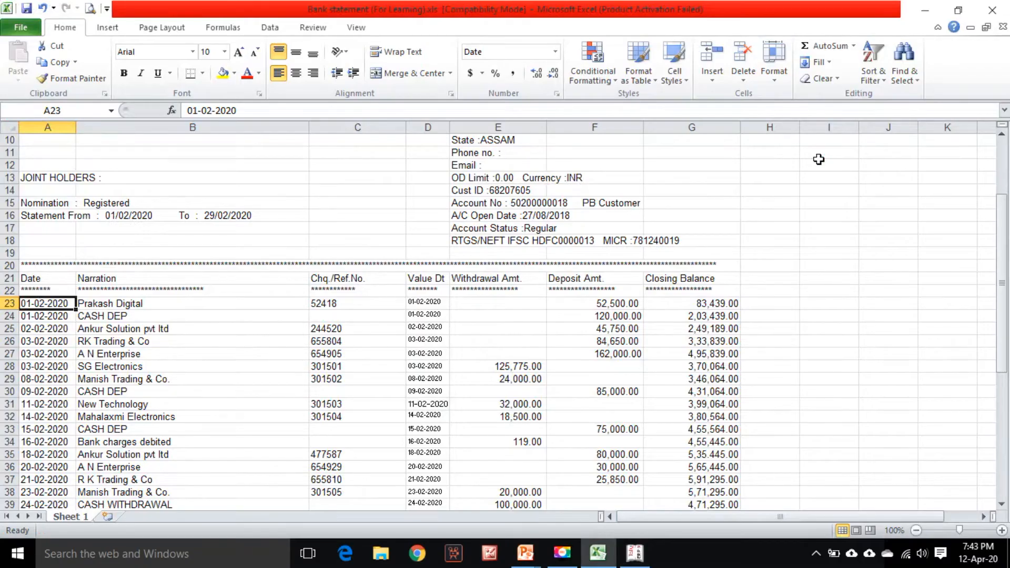
{"action": "key", "text": "Right"}
{"action": "key", "text": "Left"}
{"action": "key", "text": "Right"}
{"action": "key", "text": "alt+Tab"}
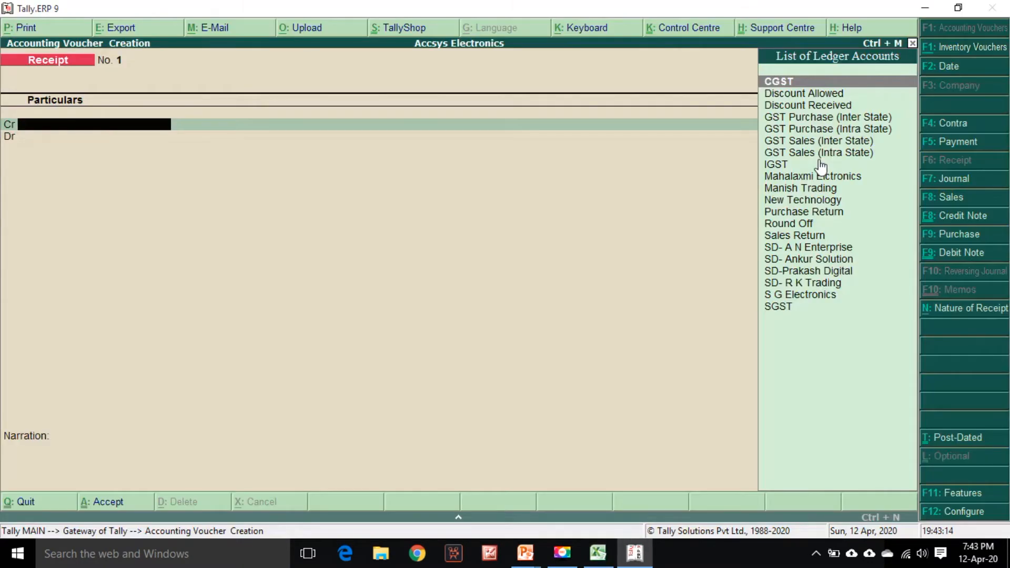
{"action": "type", "text": "Pr"}
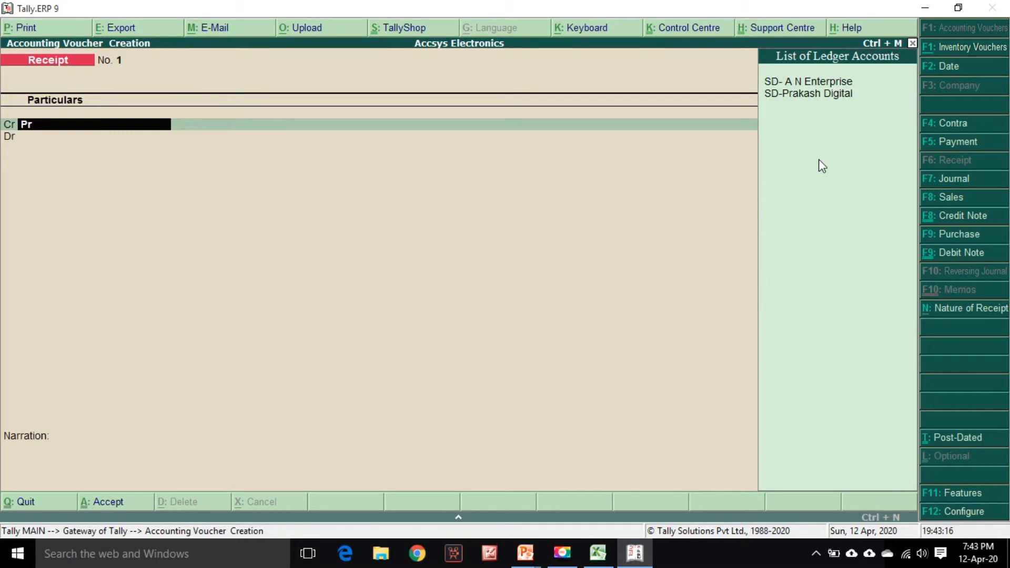
{"action": "key", "text": "Down"}
{"action": "key", "text": "Return"}
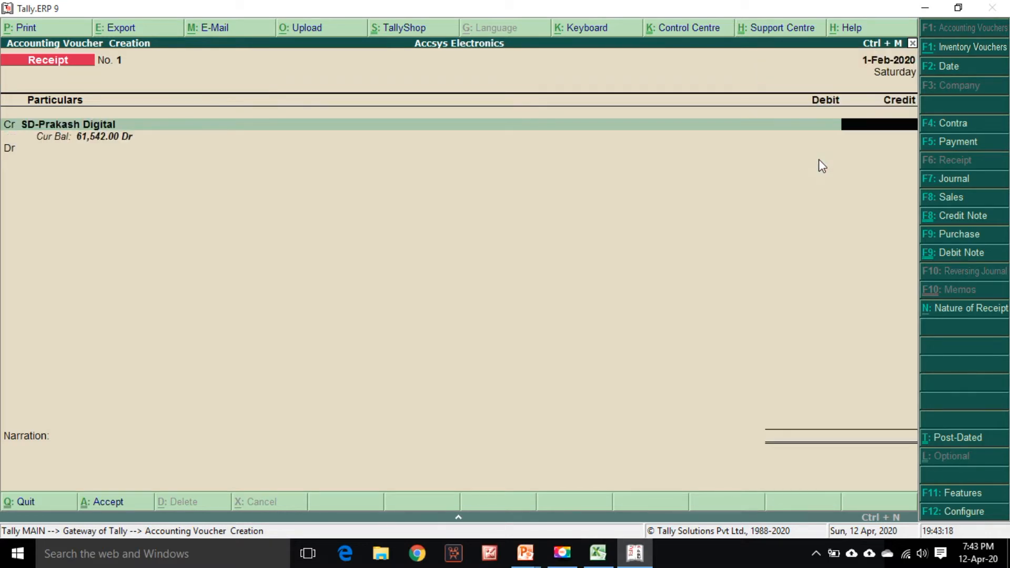
Enter the credit amount of 52500 for SD-Prakash Digital
{"action": "key", "text": "alt+Tab"}
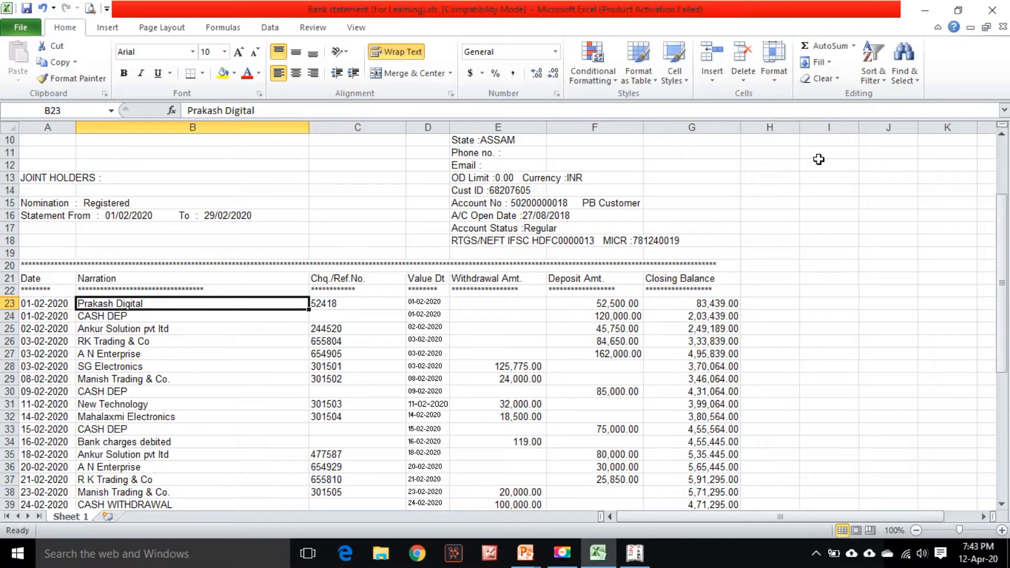
{"action": "key", "text": "alt+Tab"}
{"action": "type", "text": "52500"}
{"action": "key", "text": "Return"}
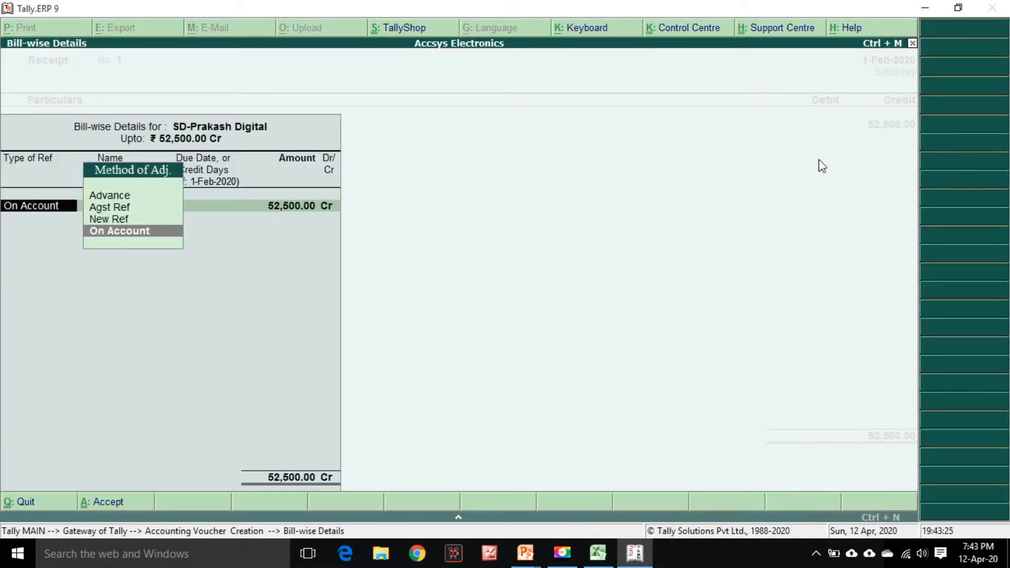
Set SD-Prakash Digital's bill-wise adjustment to On Account for 52,500 and accept the bill-wise details
{"action": "key", "text": "Up"}
{"action": "key", "text": "Up"}
{"action": "key", "text": "Up"}
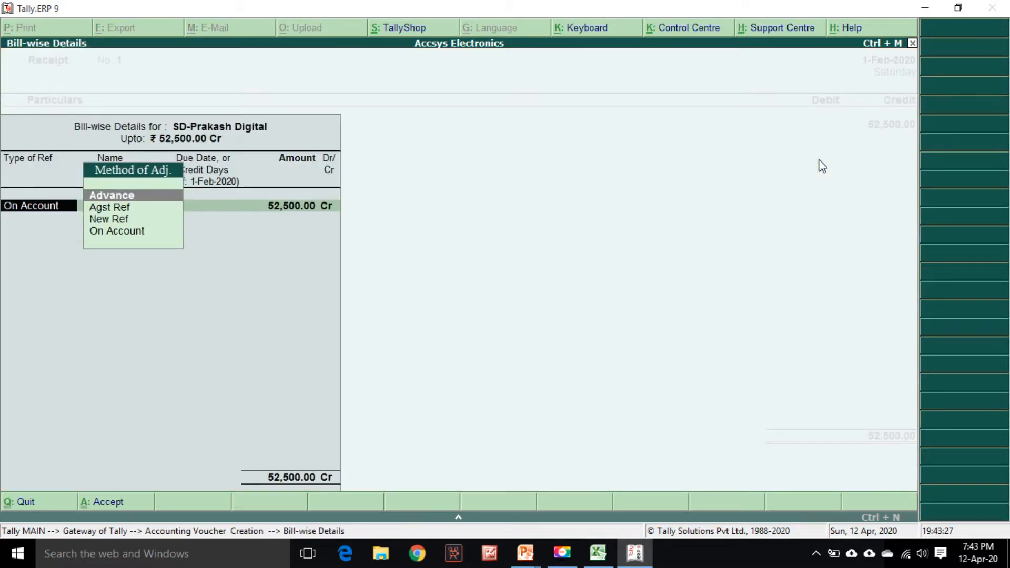
{"action": "key", "text": "Down"}
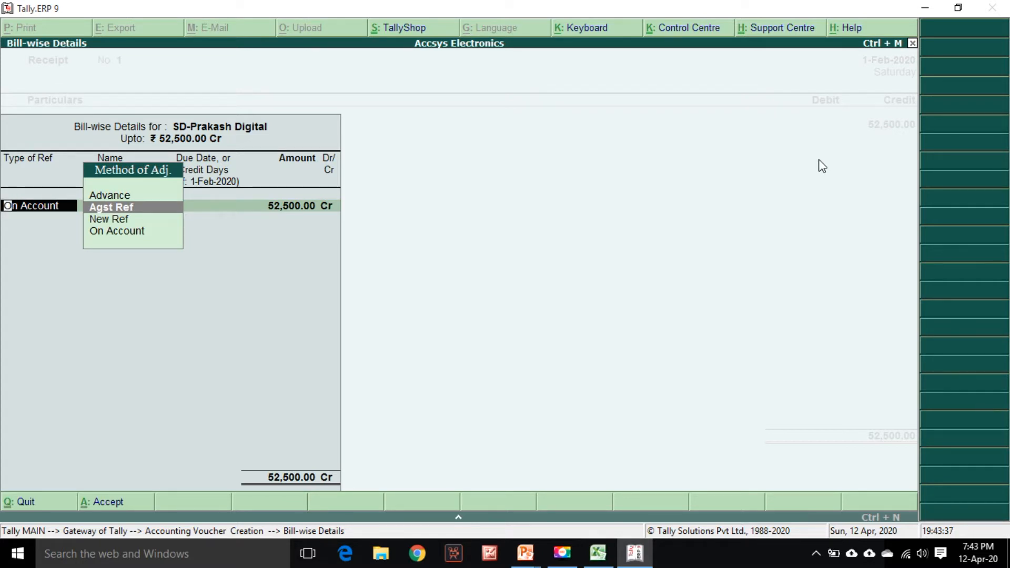
{"action": "key", "text": "Return"}
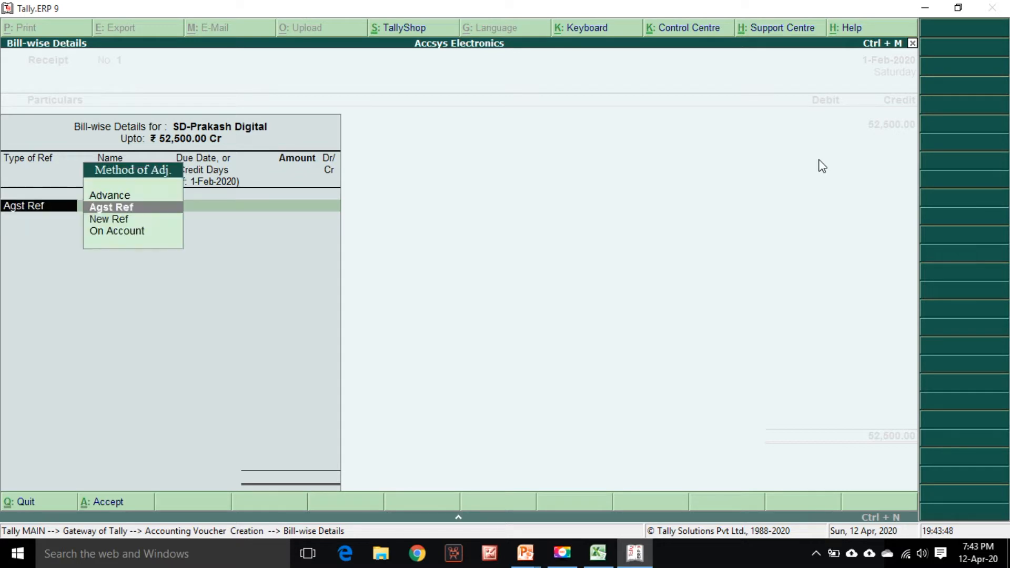
{"action": "key", "text": "Return"}
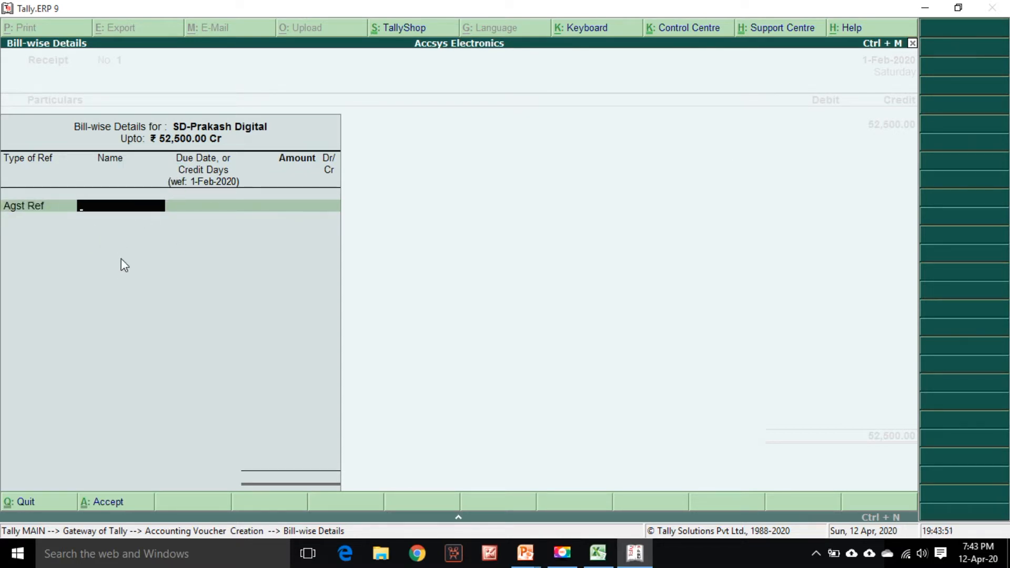
{"action": "key", "text": "BackSpace"}
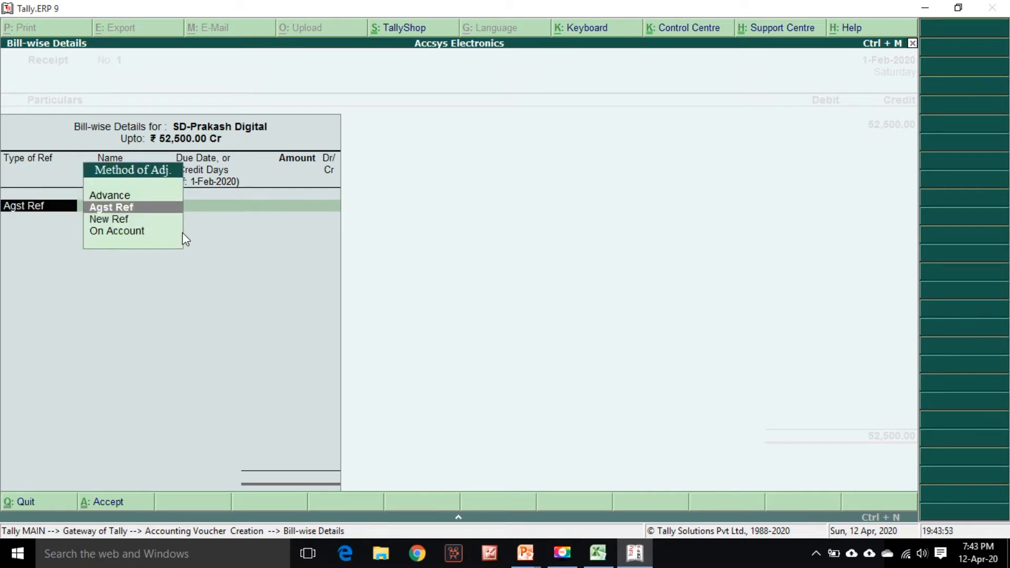
{"action": "key", "text": "Down"}
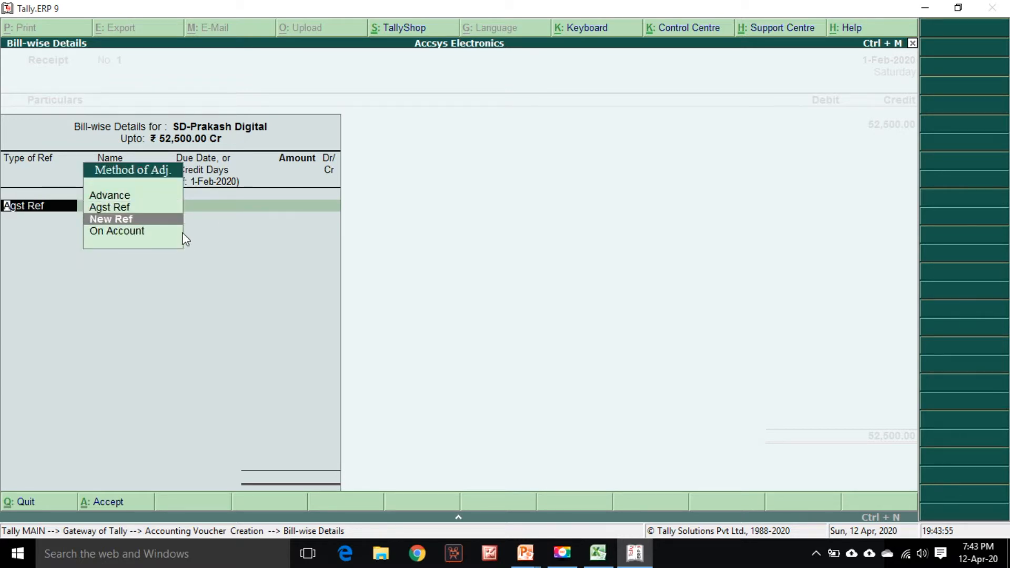
{"action": "key", "text": "Down"}
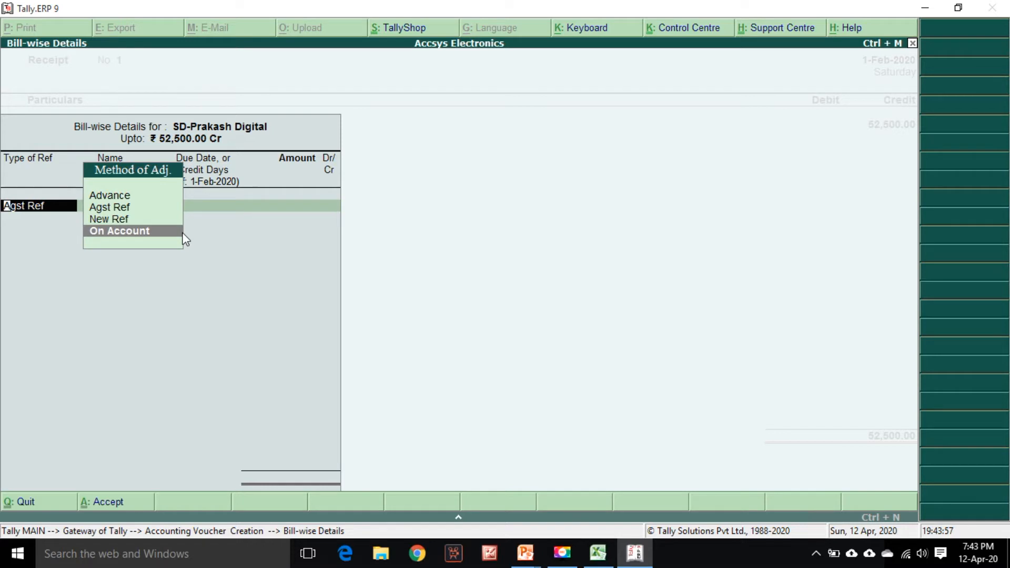
{"action": "key", "text": "Up"}
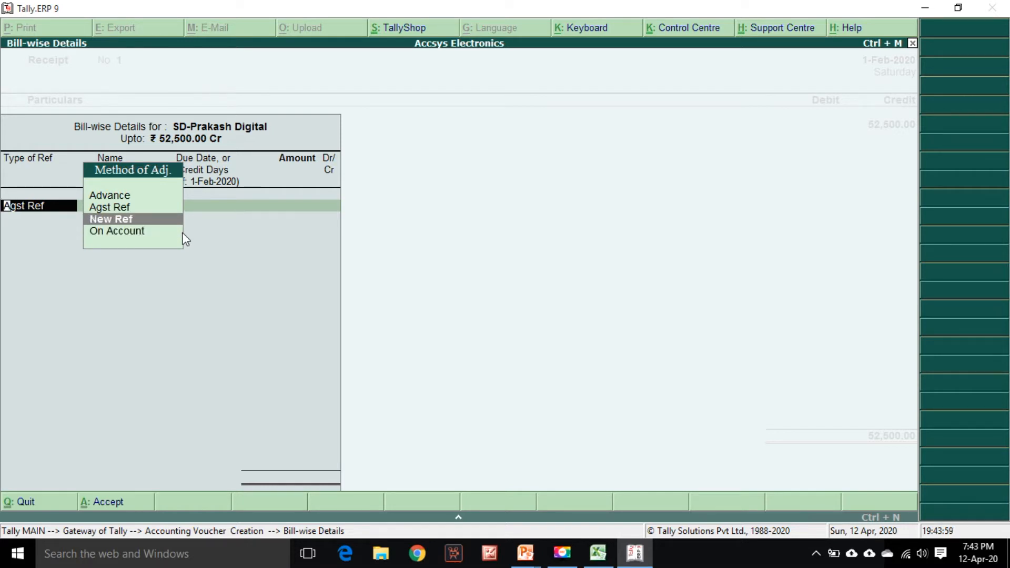
{"action": "key", "text": "Down"}
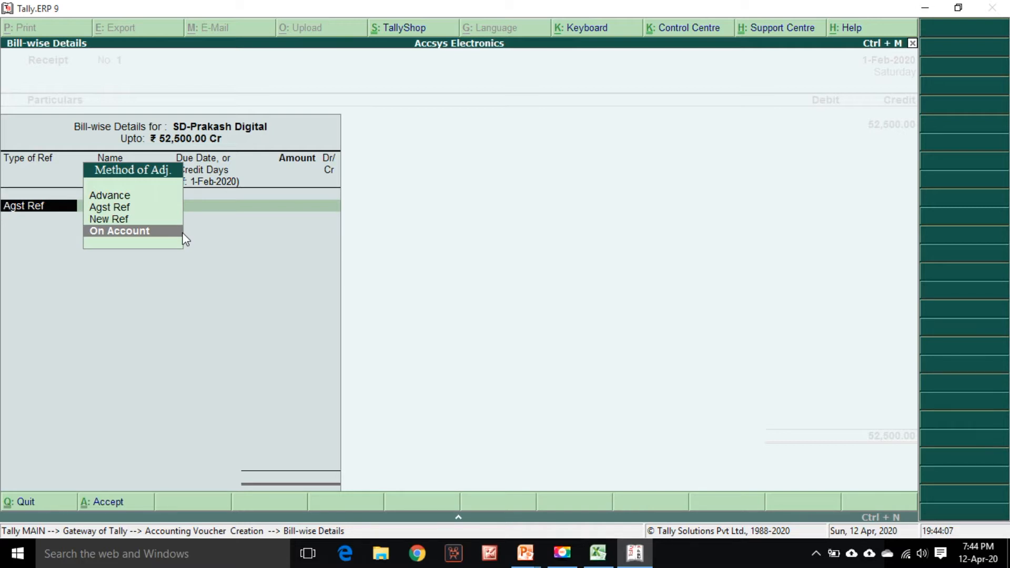
{"action": "left_click", "coordinate": [181, 231]}
{"action": "key", "text": "Return"}
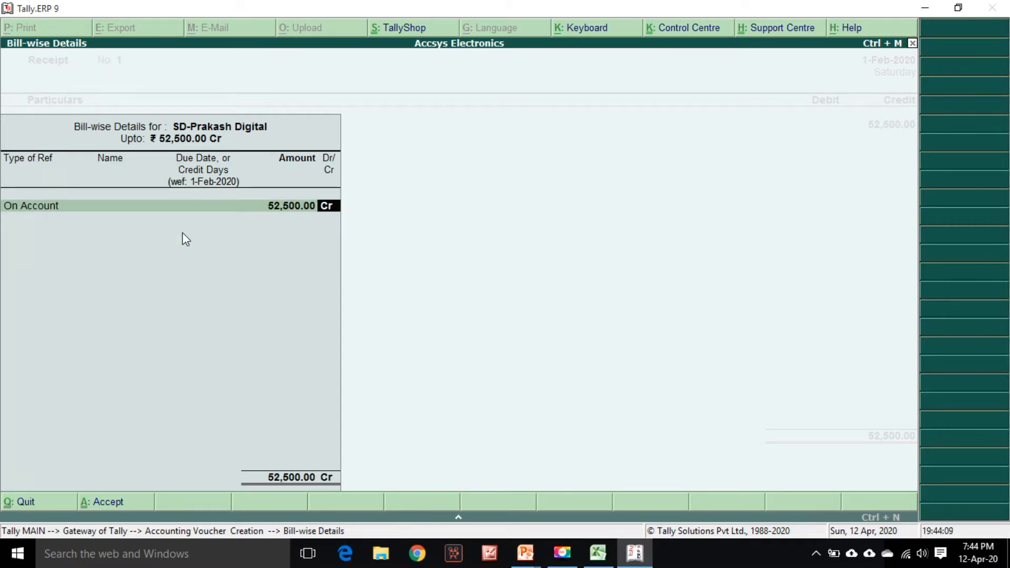
{"action": "key", "text": "Return"}
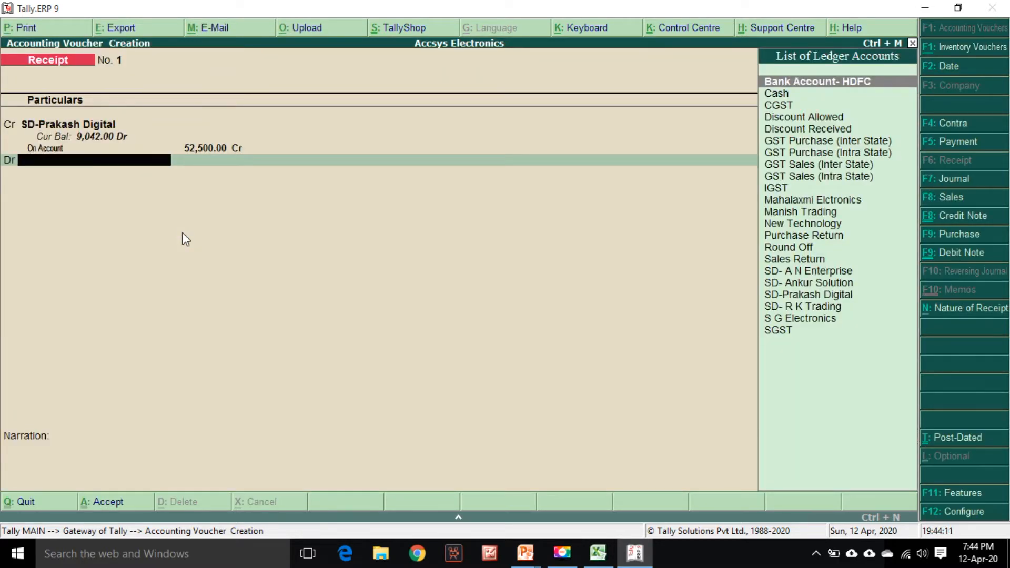
Debit Bank Account- HDFC for 52,500 and open its bank allocation details for the instrument number
{"action": "key", "text": "Return"}
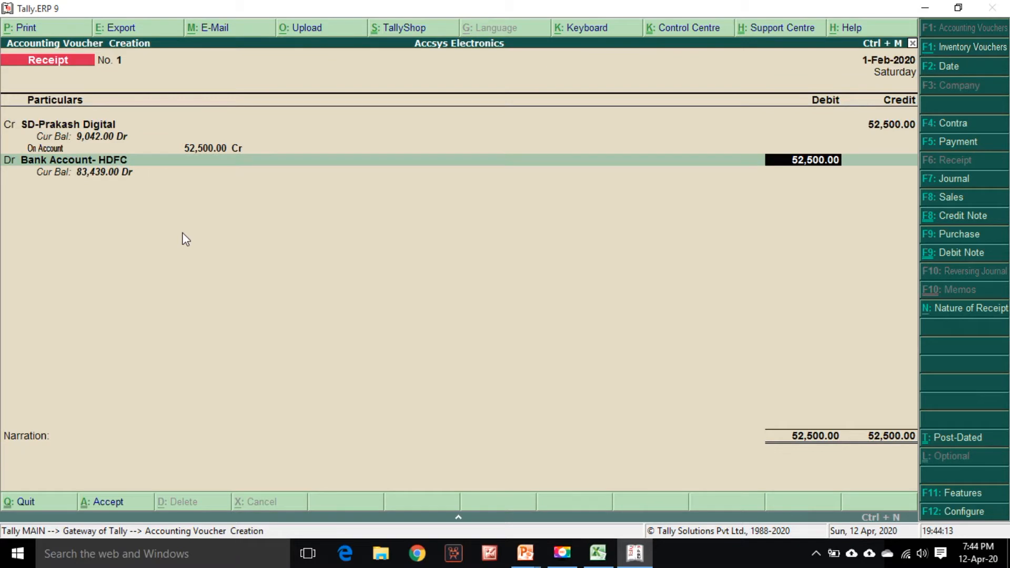
{"action": "key", "text": "Return"}
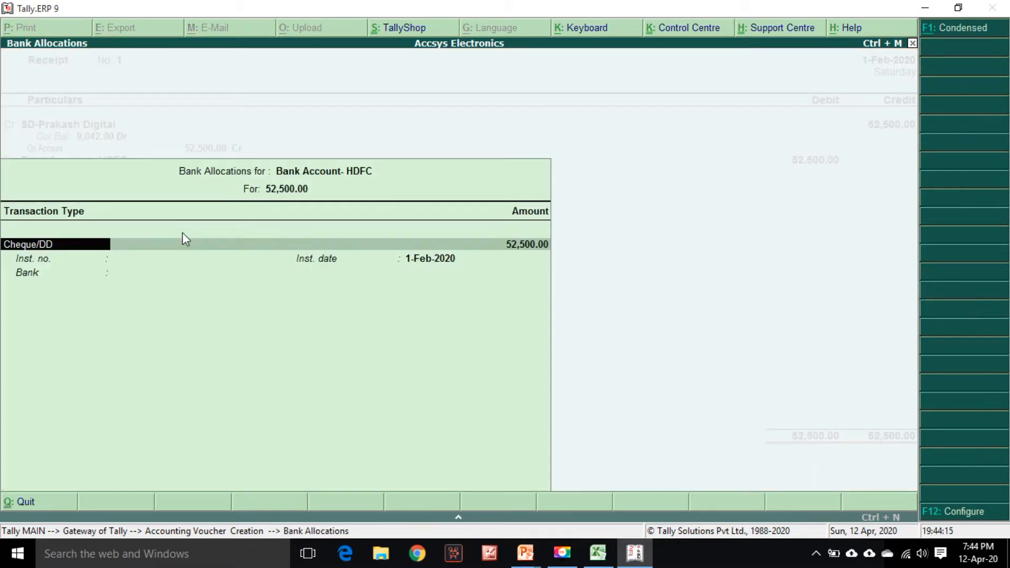
{"action": "key", "text": "Return"}
{"action": "key", "text": "Return"}
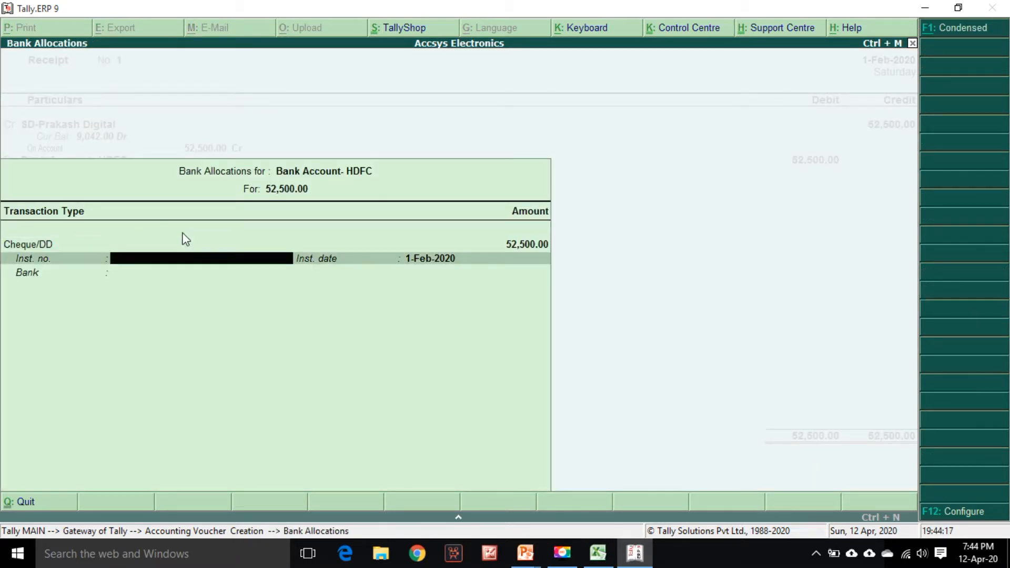
Copy cheque number 52418 from the statement row and enter it as the instrument number
{"action": "key", "text": "alt+Tab"}
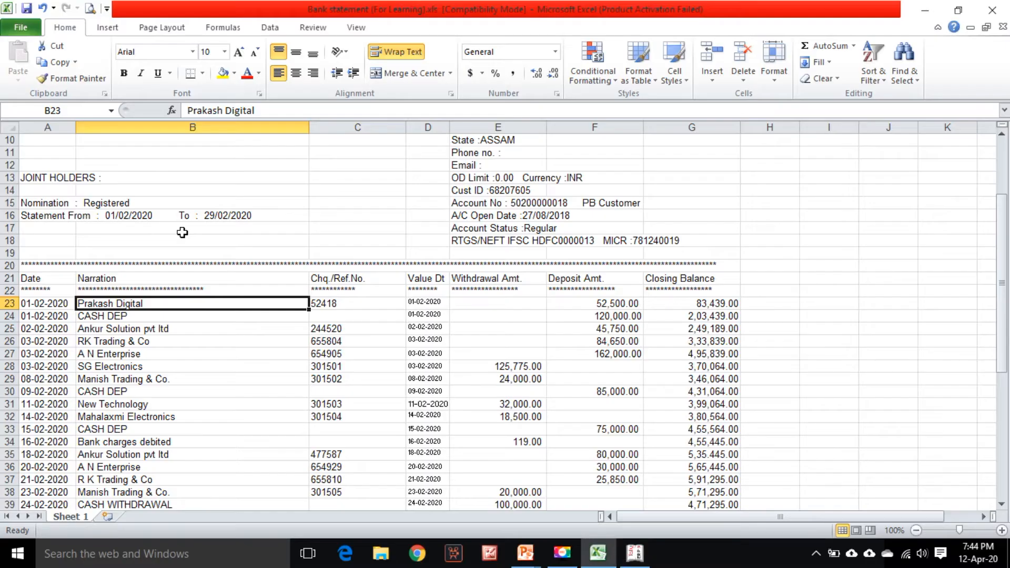
{"action": "left_click", "coordinate": [342, 304]}
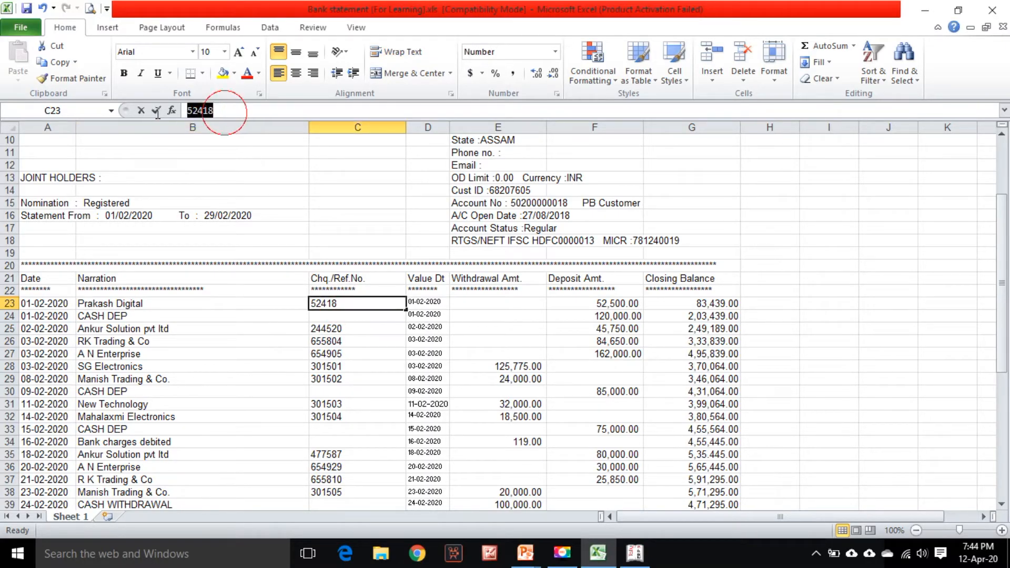
{"action": "left_click_drag", "start_coordinate": [226, 110], "coordinate": [169, 111]}
{"action": "right_click", "coordinate": [199, 112]}
{"action": "left_click", "coordinate": [209, 132]}
{"action": "key", "text": "alt+Tab"}
{"action": "key", "text": "ctrl+alt+v"}
{"action": "key", "text": "Return"}
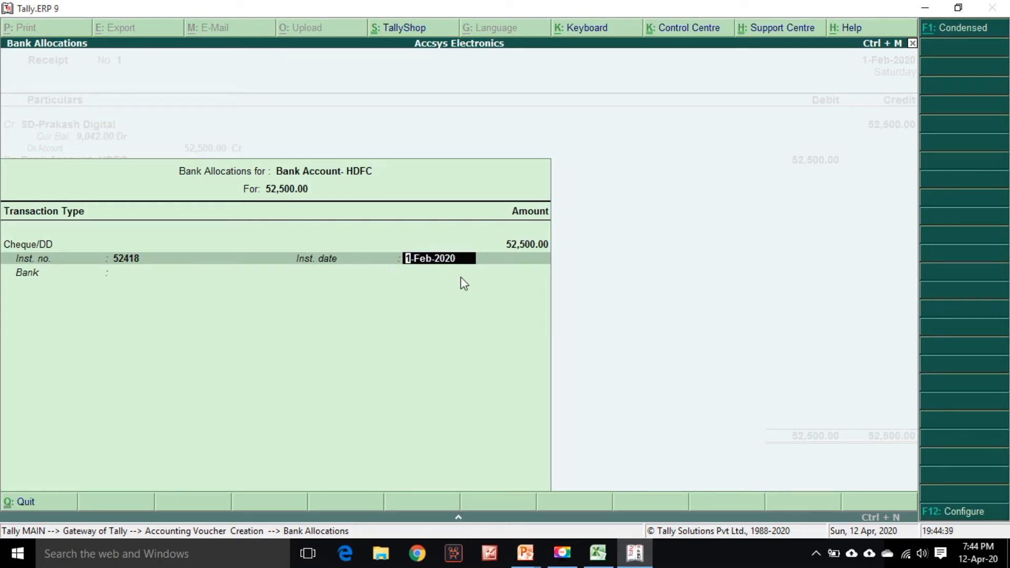
Keep the instrument date and set the bank to State Bank of Hyderabad (India)
{"action": "key", "text": "Return"}
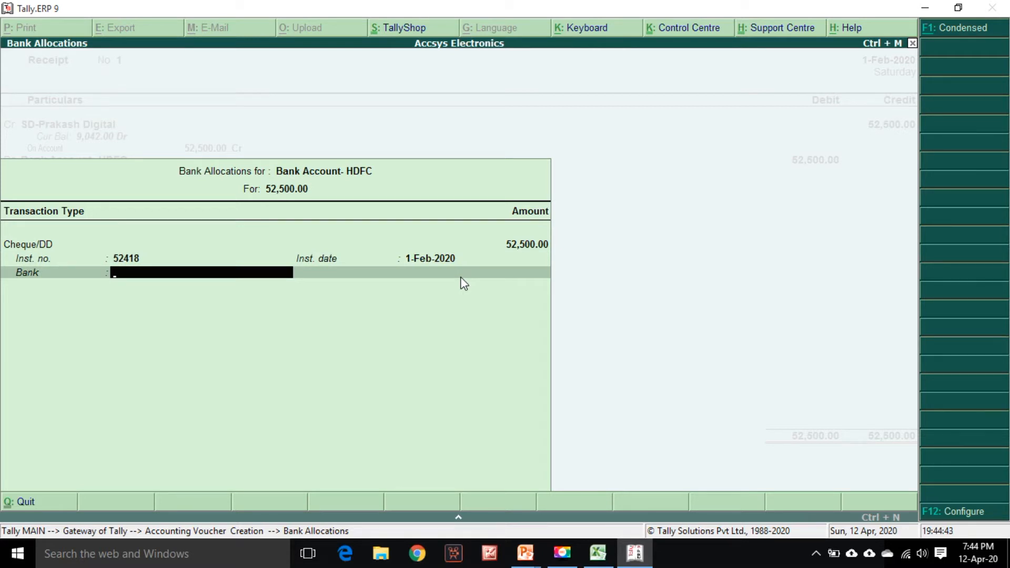
{"action": "type", "text": "S"}
{"action": "type", "text": "a"}
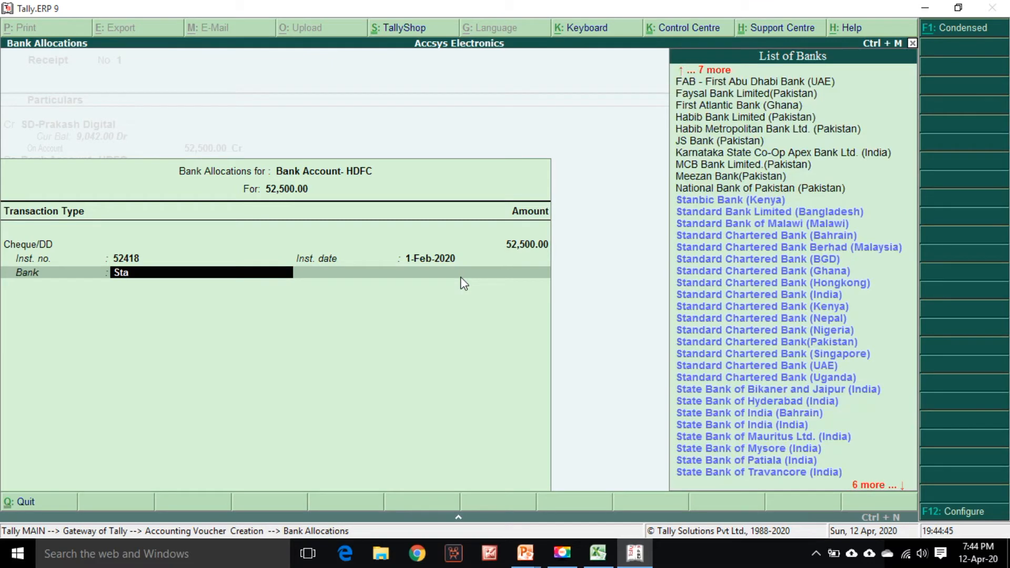
{"action": "type", "text": "te"}
{"action": "key", "text": "Down"}
{"action": "key", "text": "Down"}
{"action": "key", "text": "Down"}
{"action": "key", "text": "Down"}
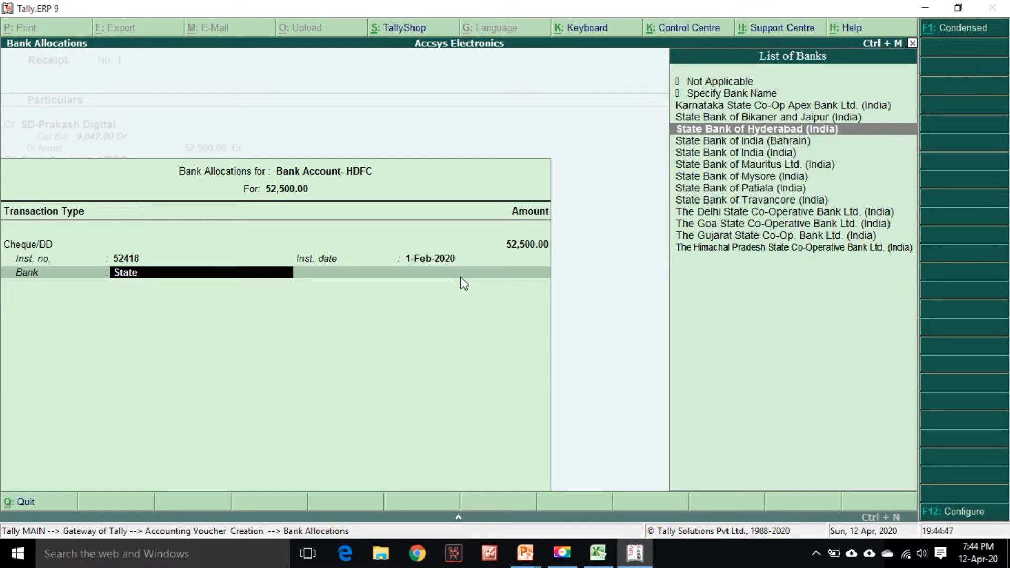
{"action": "key", "text": "Return"}
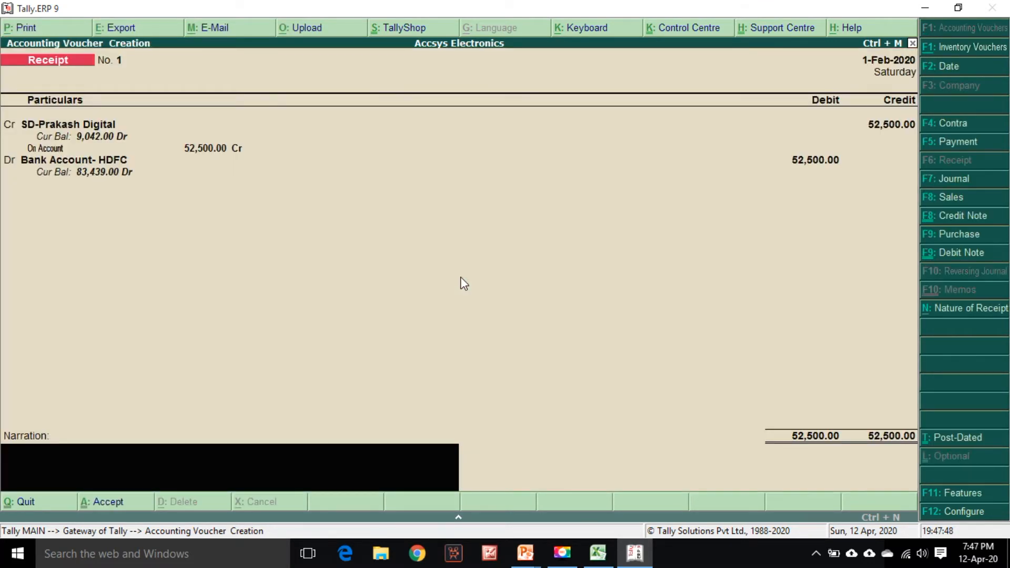
Enter the narration "Being amount received from the above party." and save the receipt voucher
{"action": "type", "text": "Being amount recei"}
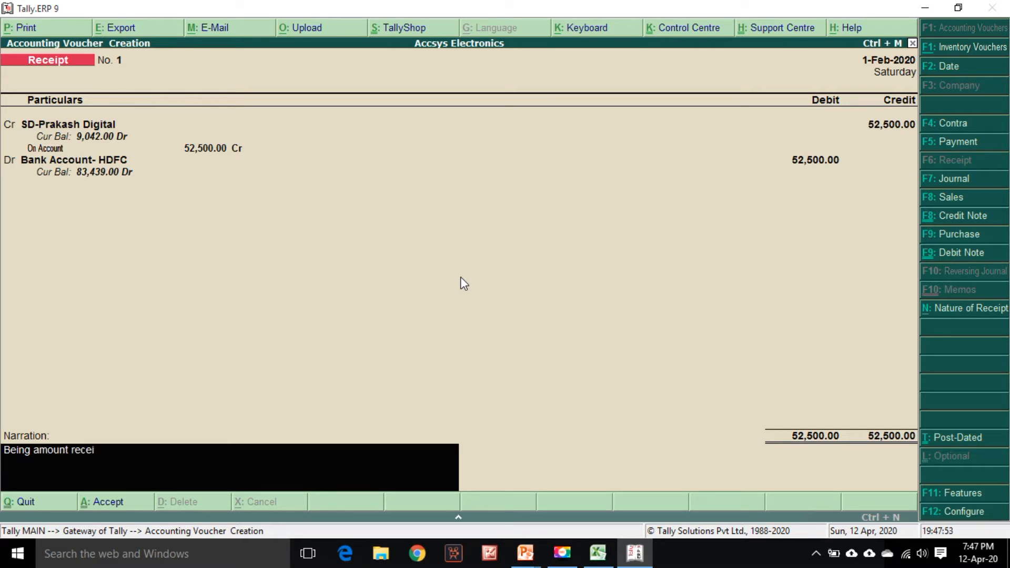
{"action": "type", "text": "ved from the above party."}
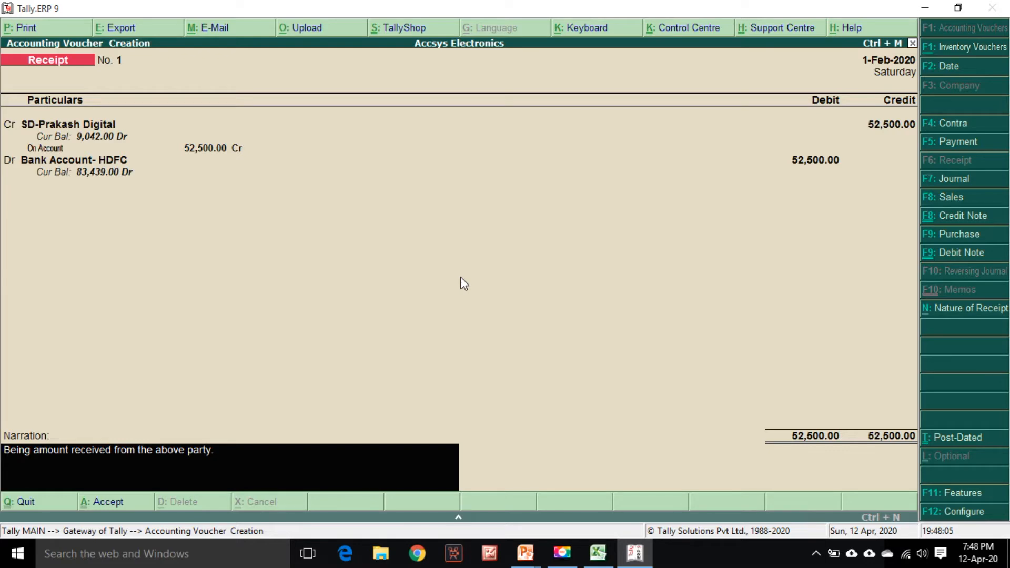
{"action": "key", "text": "Return"}
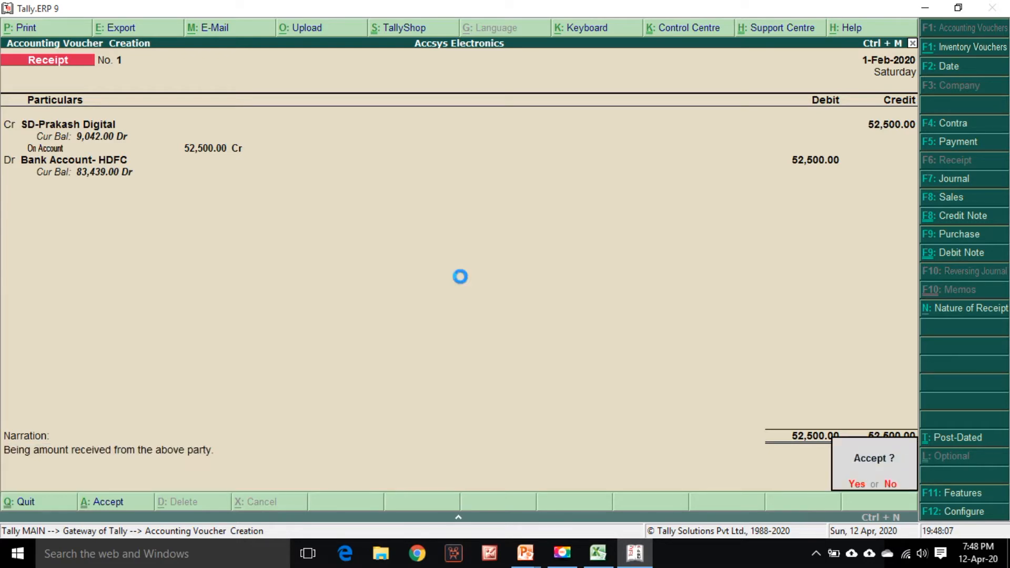
{"action": "key", "text": "Return"}
Highlight statement row 23 for Prakash Digital with an orange fill to mark it as entered
{"action": "left_click", "coordinate": [591, 557]}
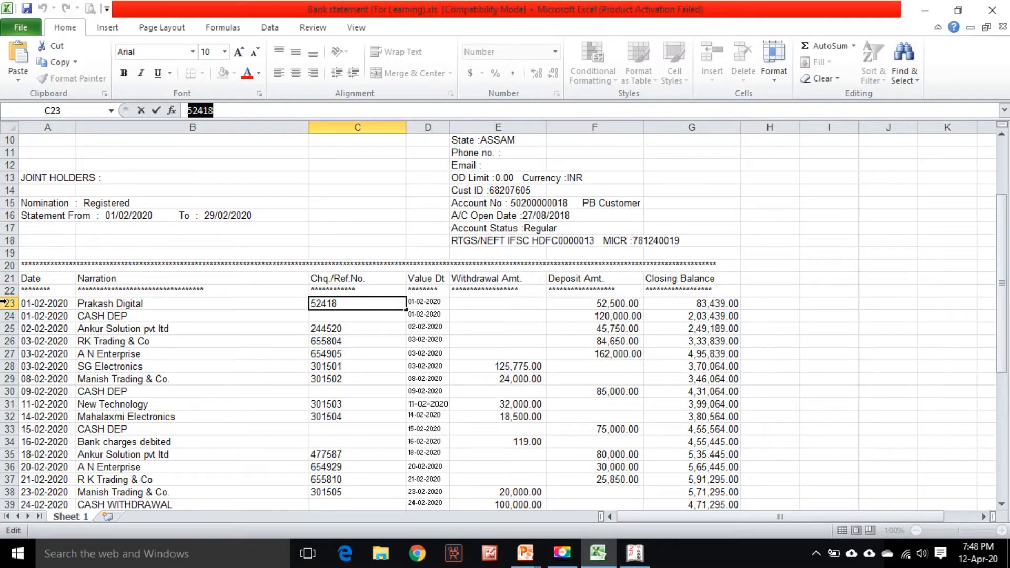
{"action": "left_click", "coordinate": [10, 303]}
{"action": "left_click", "coordinate": [223, 73]}
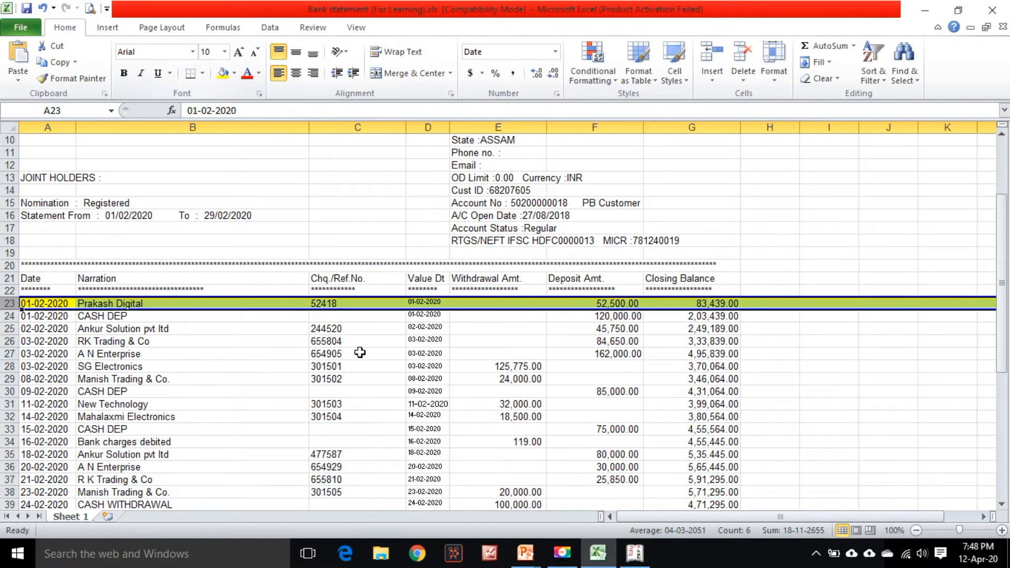
{"action": "left_click", "coordinate": [358, 366]}
{"action": "left_click", "coordinate": [10, 304]}
{"action": "left_click", "coordinate": [234, 73]}
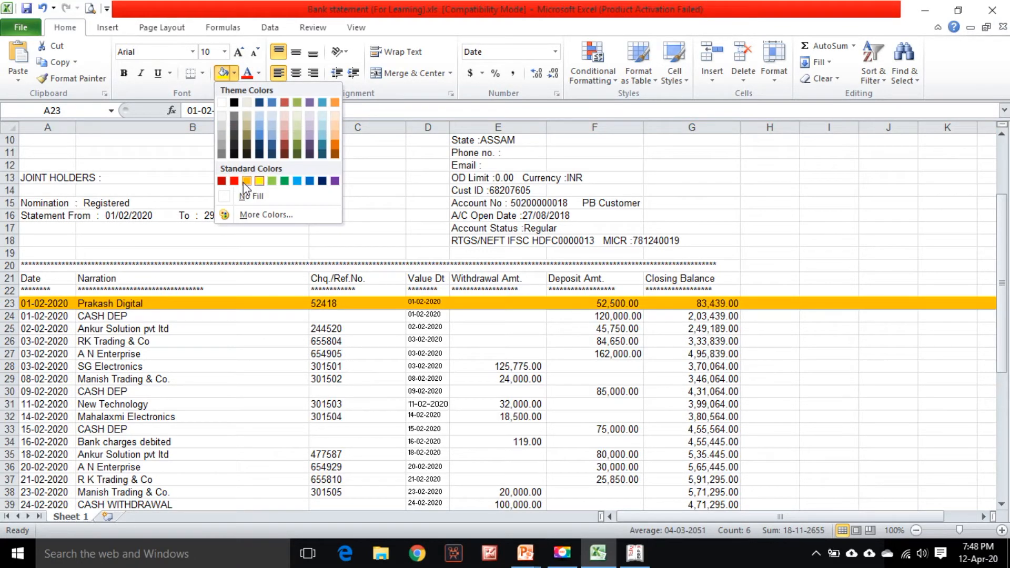
{"action": "left_click", "coordinate": [245, 182]}
{"action": "left_click", "coordinate": [294, 378]}
Check the CASH DEP row of 01-02-2020 and switch the new voucher to a Contra
{"action": "left_click", "coordinate": [134, 315]}
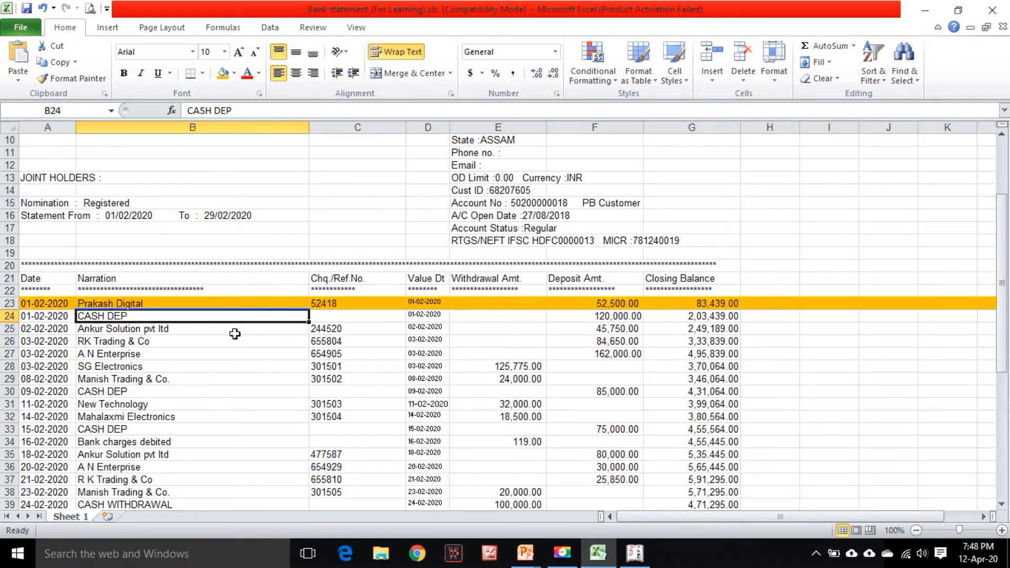
{"action": "key", "text": "Right"}
{"action": "key", "text": "Right"}
{"action": "key", "text": "Right"}
{"action": "key", "text": "alt+Tab"}
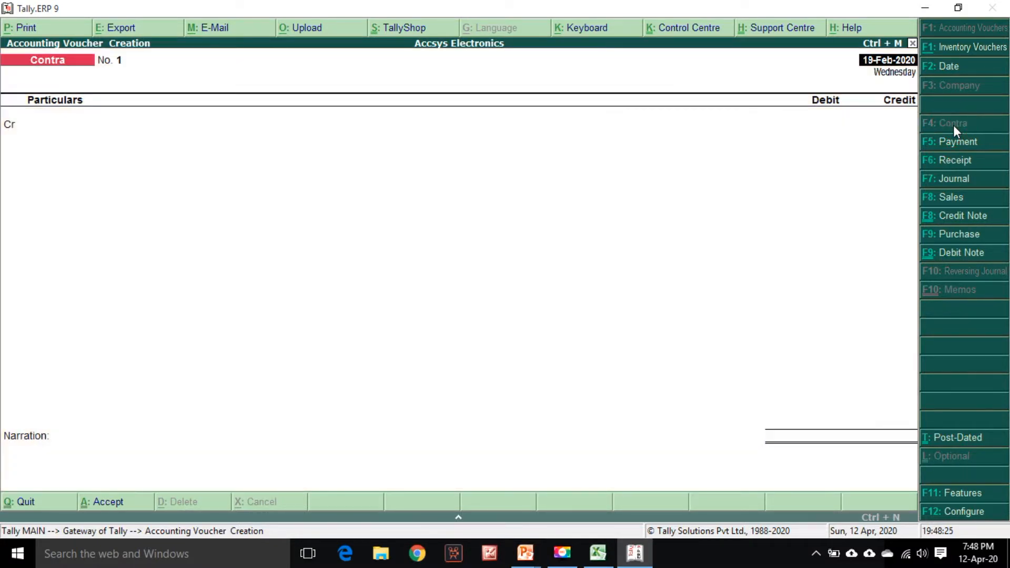
{"action": "left_click", "coordinate": [953, 125]}
Set the Contra voucher date to 1-Feb-2020 from the statement row
{"action": "key", "text": "alt+Tab"}
{"action": "key", "text": "Left"}
{"action": "key", "text": "Left"}
{"action": "key", "text": "Left"}
{"action": "key", "text": "alt+Tab"}
{"action": "type", "text": "1/2"}
{"action": "key", "text": "Return"}
Credit the Contra voucher to the Cash ledger
{"action": "key", "text": "alt+Tab"}
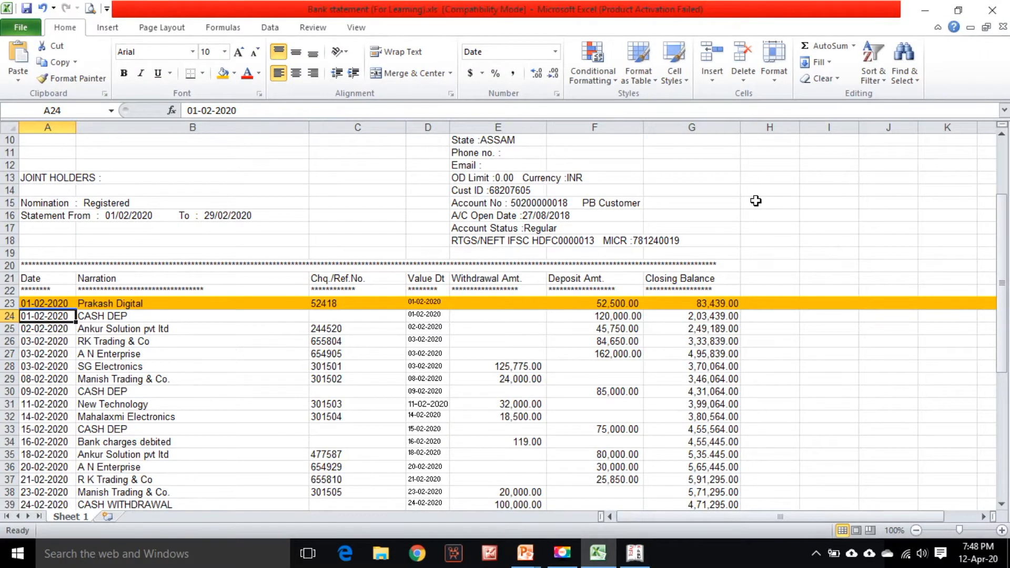
{"action": "key", "text": "alt+Tab"}
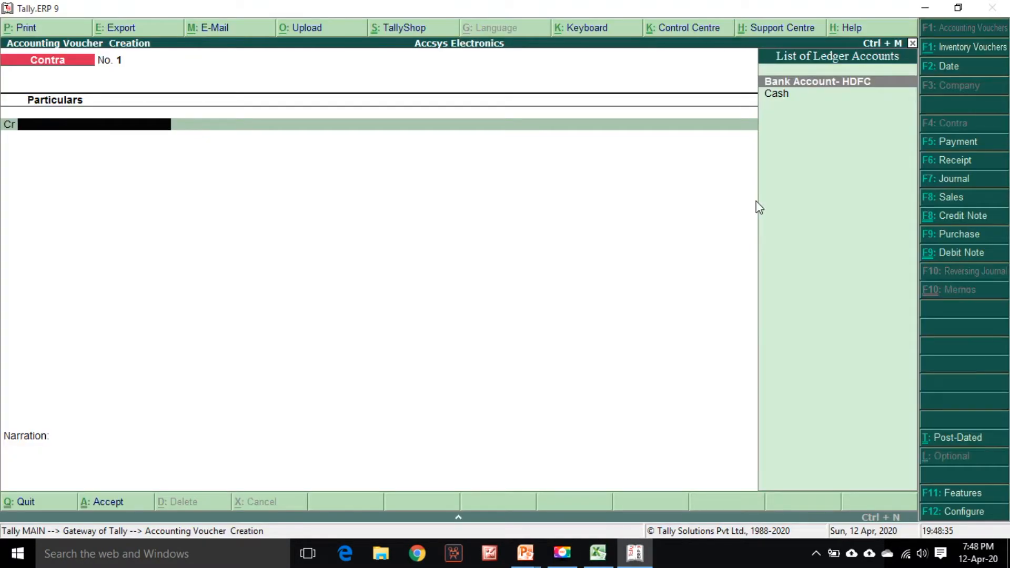
{"action": "key", "text": "Down"}
{"action": "key", "text": "Return"}
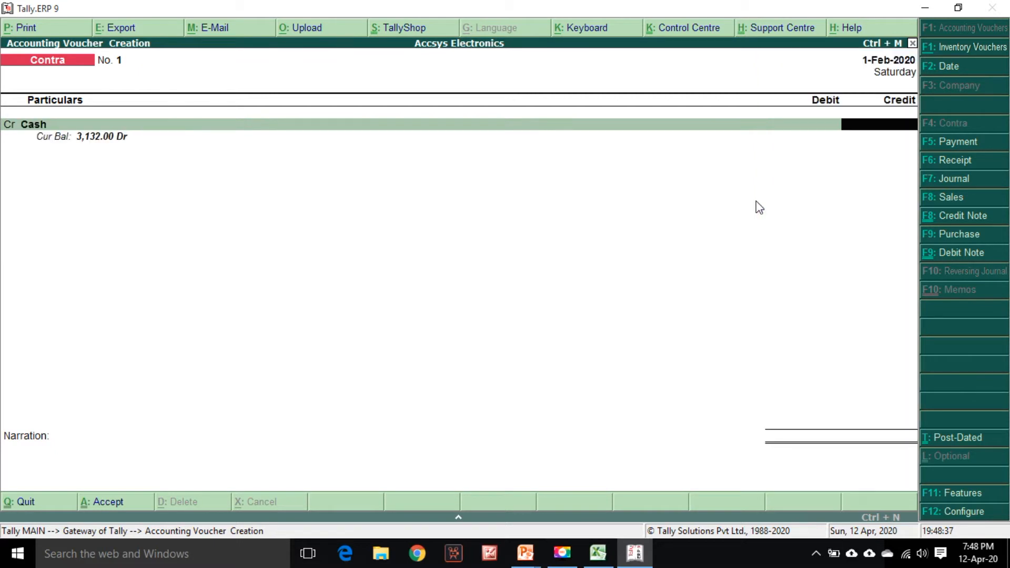
Enter 120000 as the Cash credit amount and move on to the debit ledger line
{"action": "key", "text": "alt+Tab"}
{"action": "key", "text": "alt+Tab"}
{"action": "type", "text": "120000"}
{"action": "key", "text": "Return"}
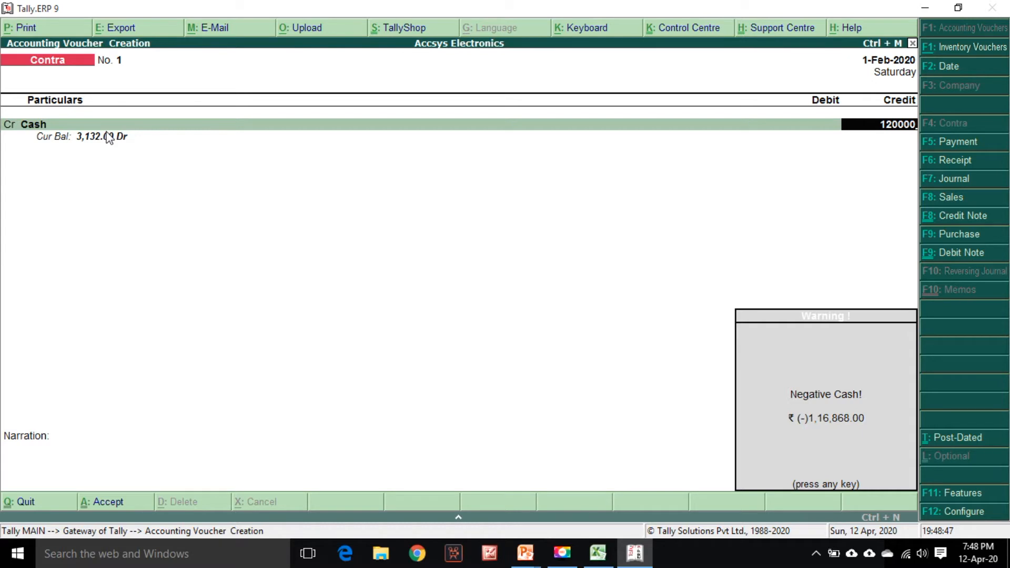
{"action": "key", "text": "Return"}
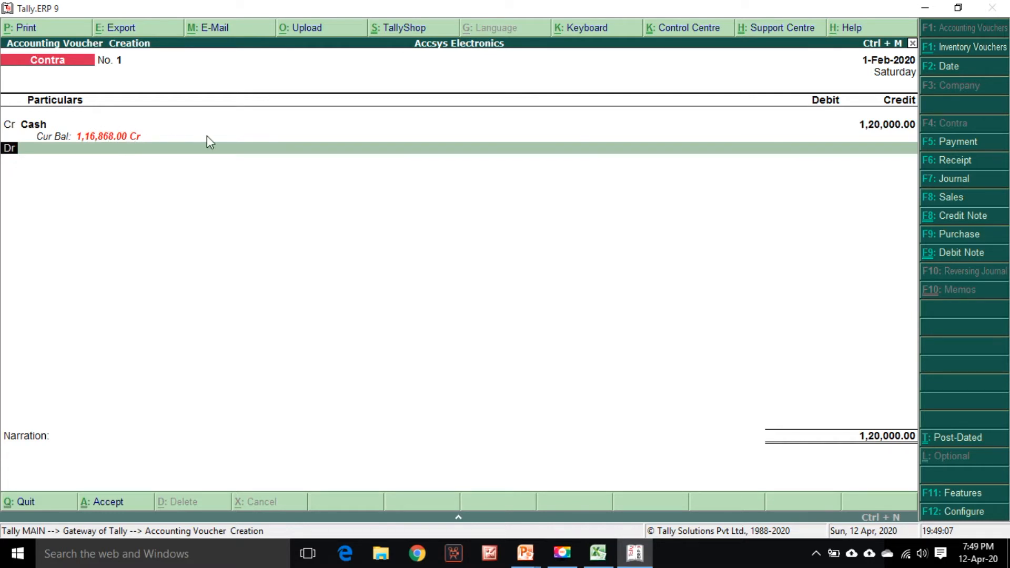
{"action": "key", "text": "Return"}
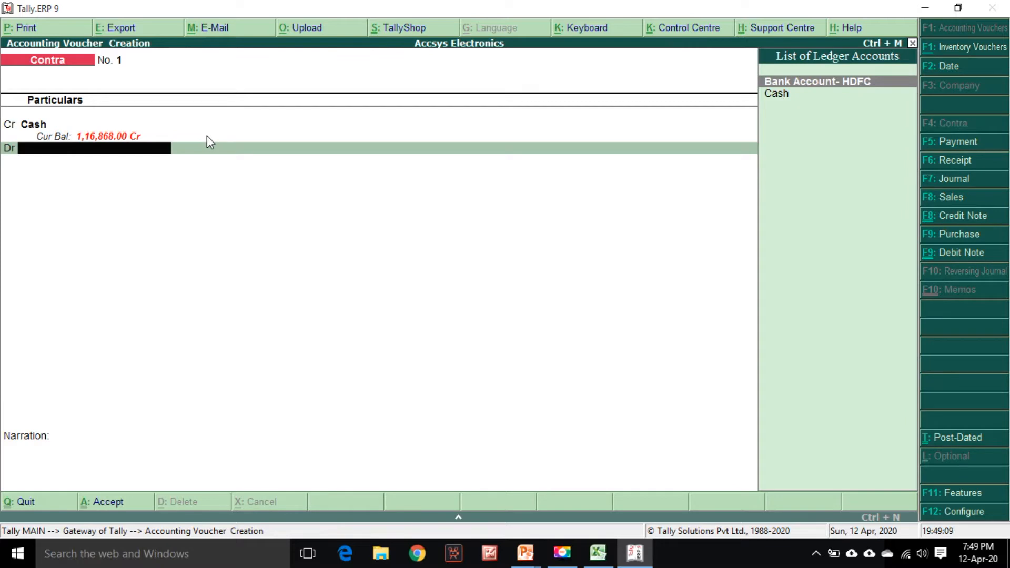
Debit Bank Account- HDFC with 1,20,000 and complete its bank allocation as Cash, leaving the cash denominations blank
{"action": "key", "text": "Return"}
{"action": "key", "text": "Return"}
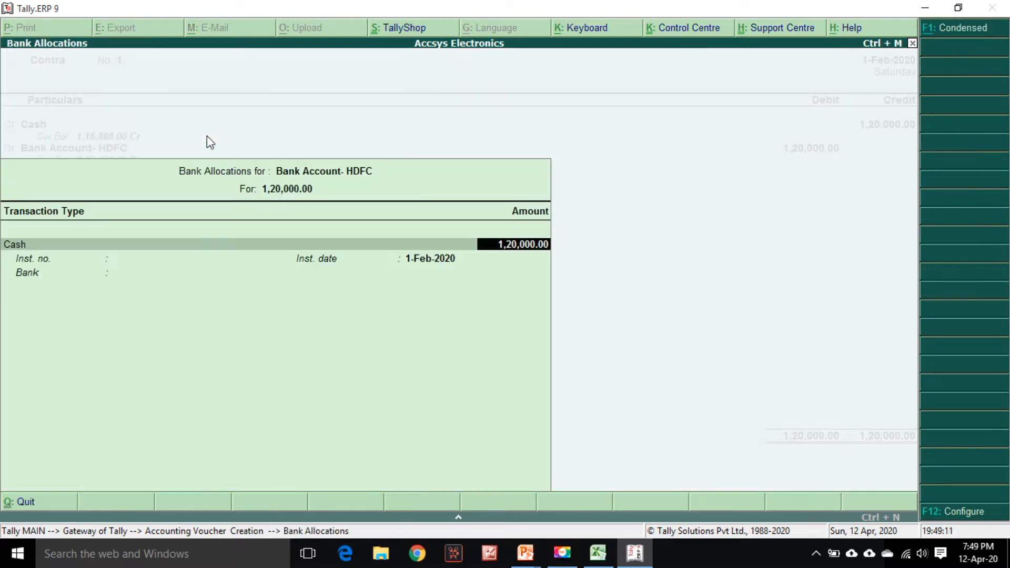
{"action": "key", "text": "Return"}
{"action": "key", "text": "Return"}
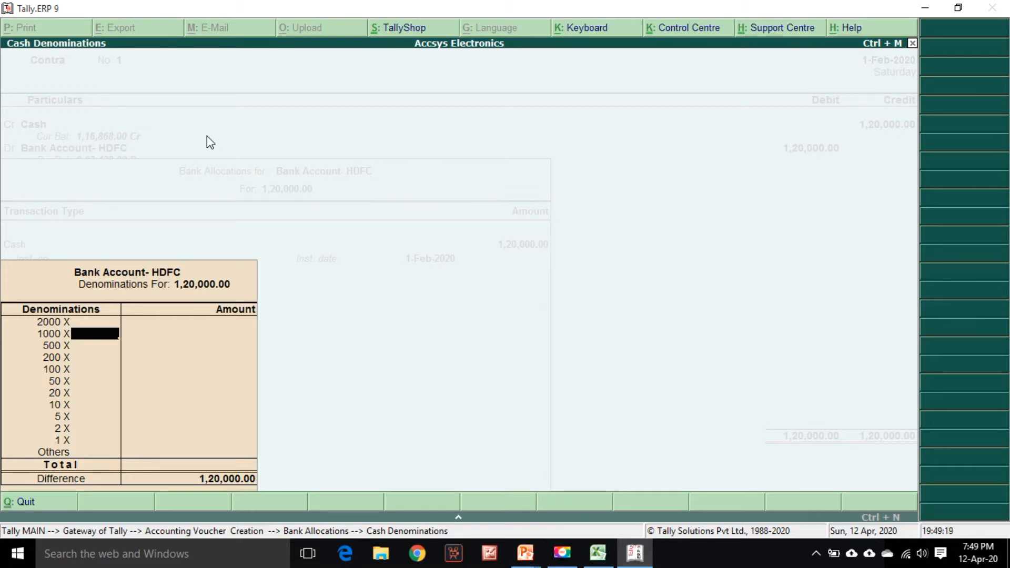
{"action": "key", "text": "Return"}
{"action": "key", "text": "Return"}
{"action": "key", "text": "Return"}
{"action": "key", "text": "Return"}
{"action": "key", "text": "Return"}
{"action": "key", "text": "Return"}
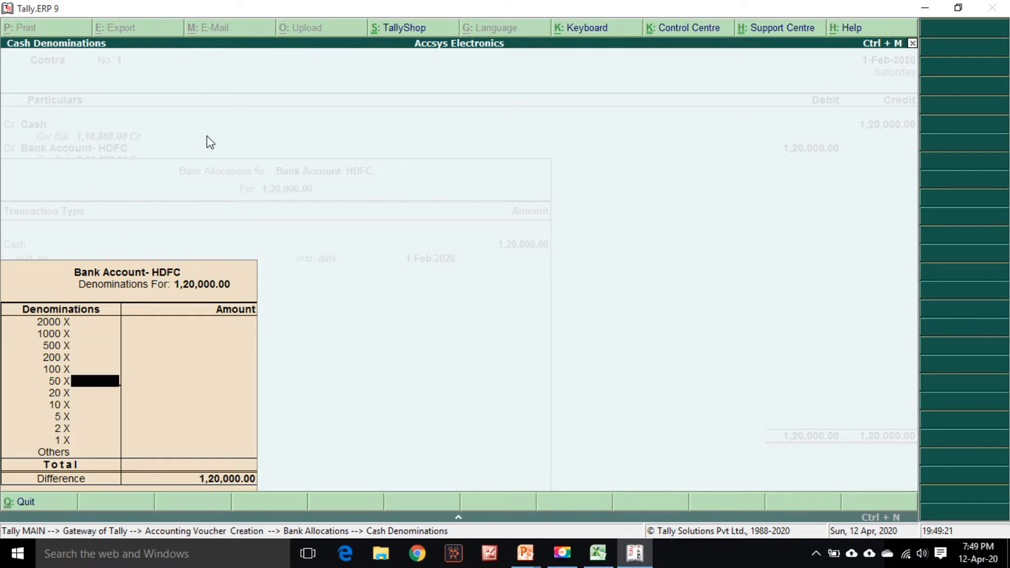
{"action": "key", "text": "Return"}
{"action": "key", "text": "Return"}
{"action": "key", "text": "Return"}
{"action": "key", "text": "Return"}
{"action": "key", "text": "Return"}
{"action": "key", "text": "Return"}
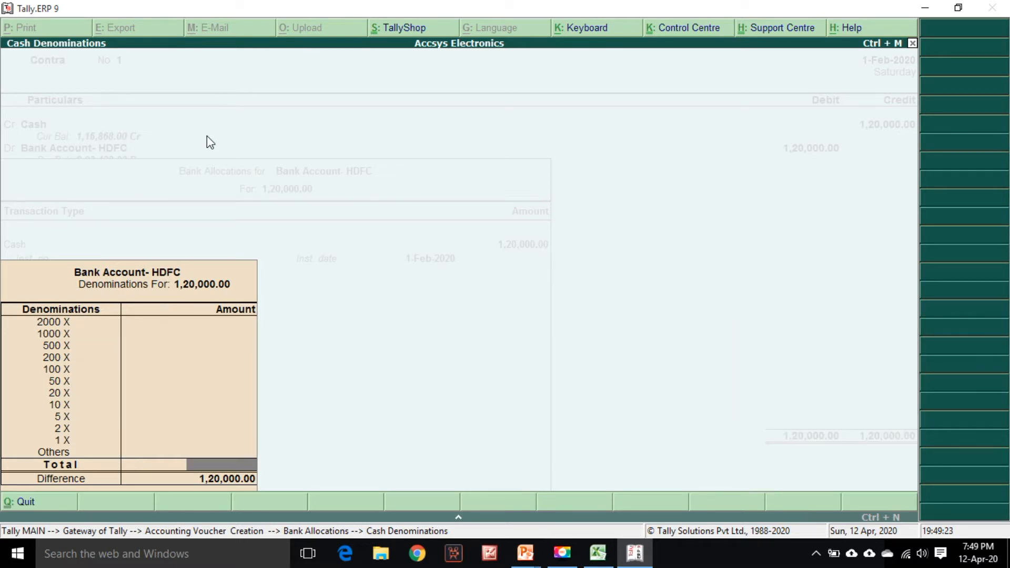
{"action": "key", "text": "Return"}
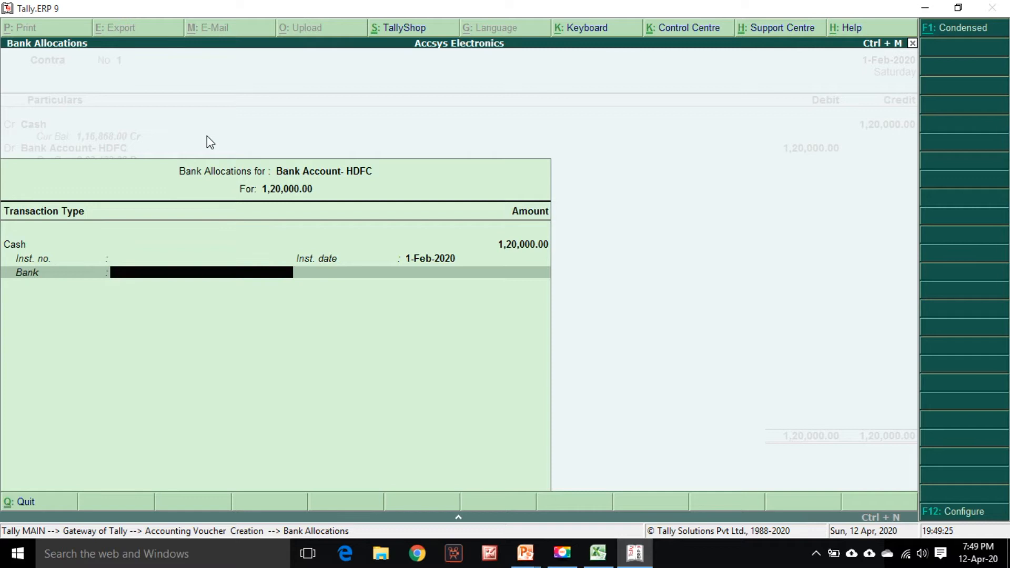
Enter the narration "Being cash deposited" and accept the Contra voucher
{"action": "key", "text": "Return"}
{"action": "type", "text": "Beingfcash depos"}
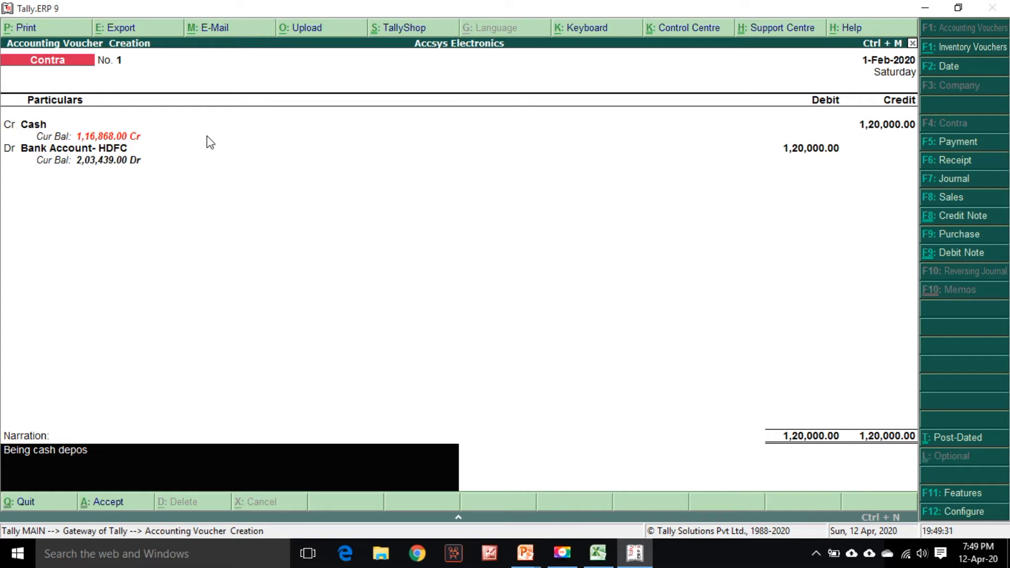
{"action": "type", "text": "ited"}
{"action": "key", "text": "Return"}
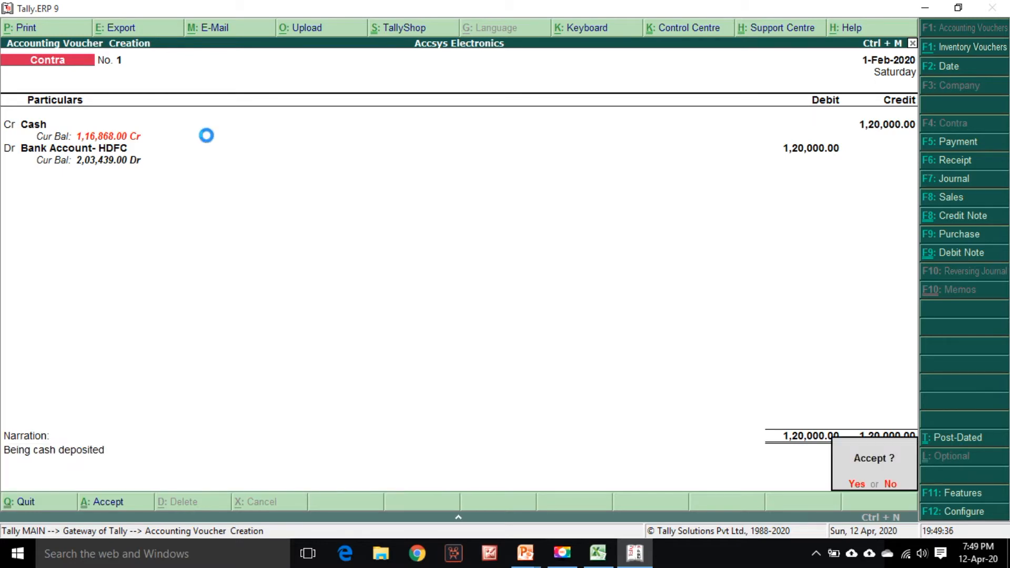
{"action": "key", "text": "Return"}
Highlight the 01-02-2020 CASH DEP row in the bank statement as entered
{"action": "key", "text": "alt+Tab"}
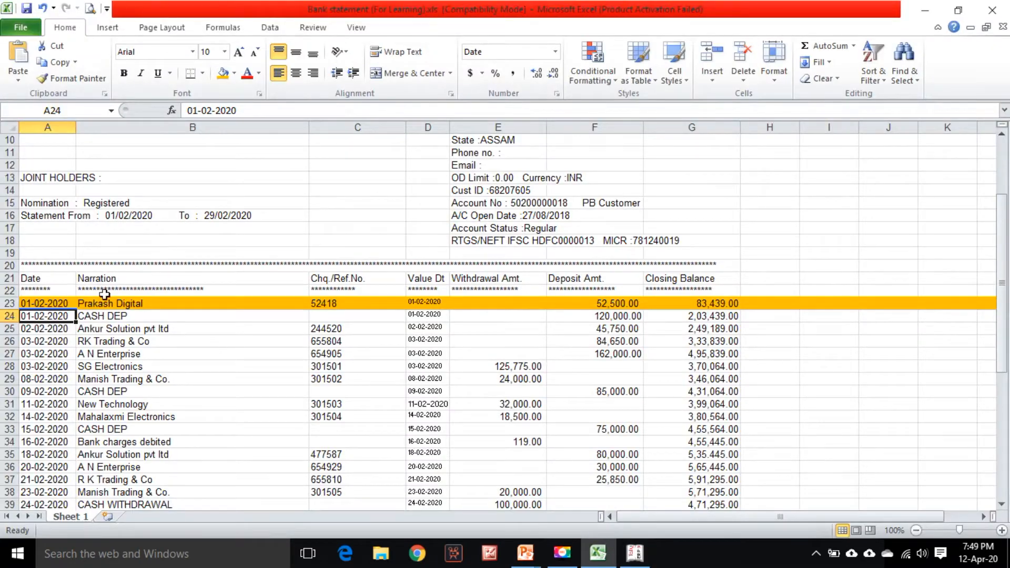
{"action": "left_click", "coordinate": [6, 315]}
{"action": "left_click", "coordinate": [223, 74]}
{"action": "scroll", "coordinate": [231, 273], "scroll_direction": "down", "scroll_amount": 2}
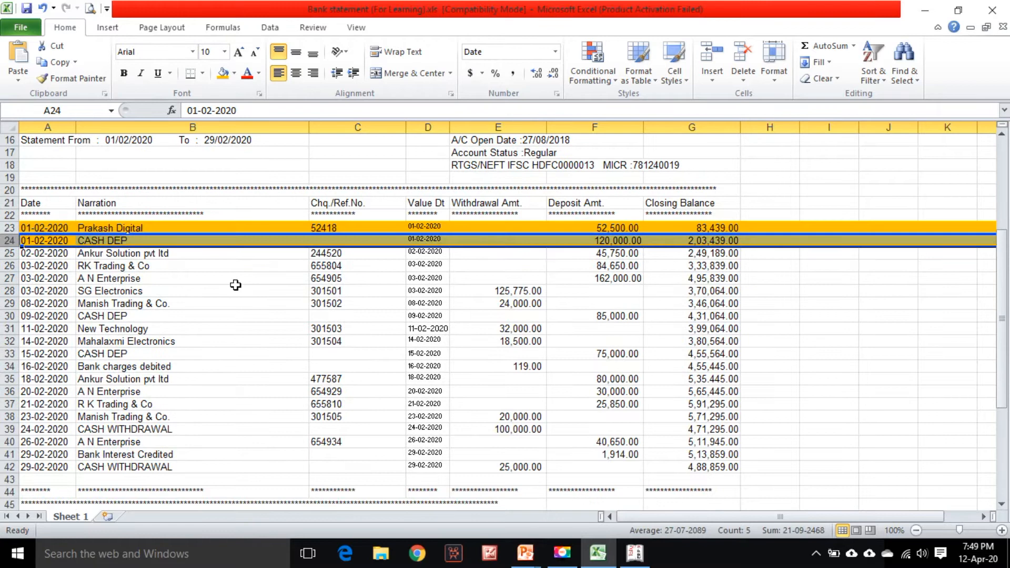
{"action": "left_click", "coordinate": [60, 253]}
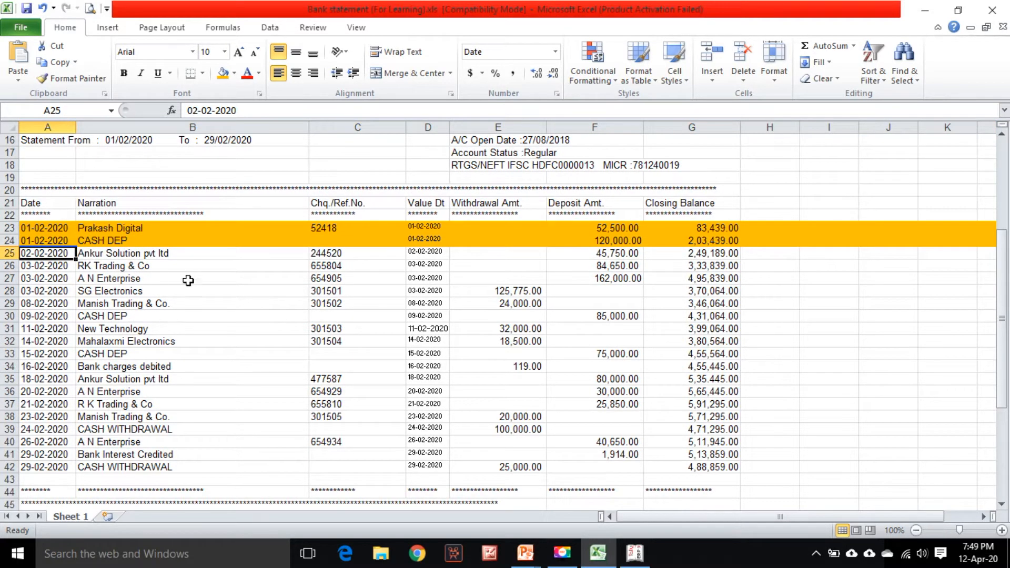
Switch the next voucher to a Receipt and set its date to 2-Feb-2020 for the Ankur Solution deposit
{"action": "left_click", "coordinate": [618, 255]}
{"action": "key", "text": "alt+Tab"}
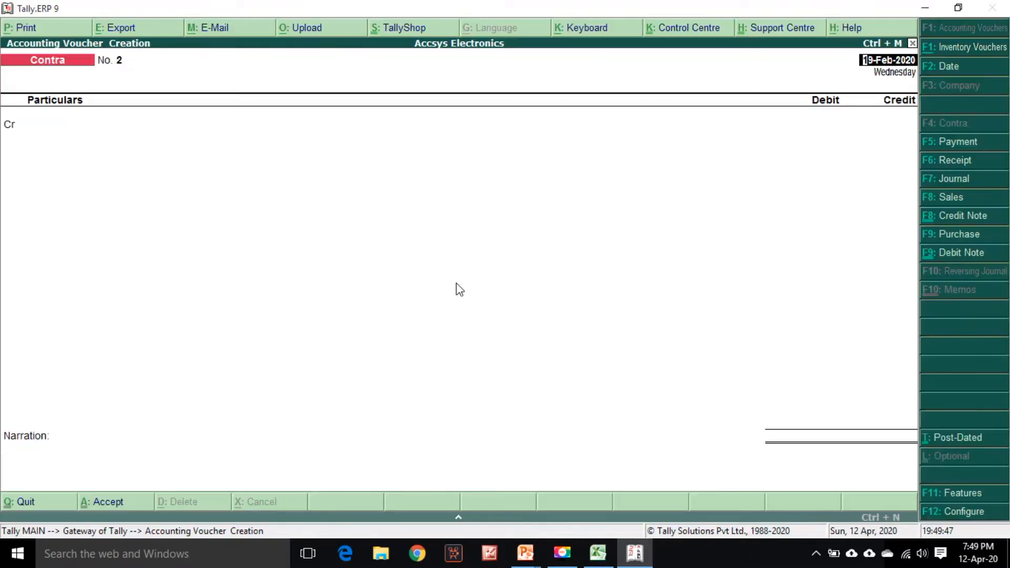
{"action": "left_click", "coordinate": [958, 161]}
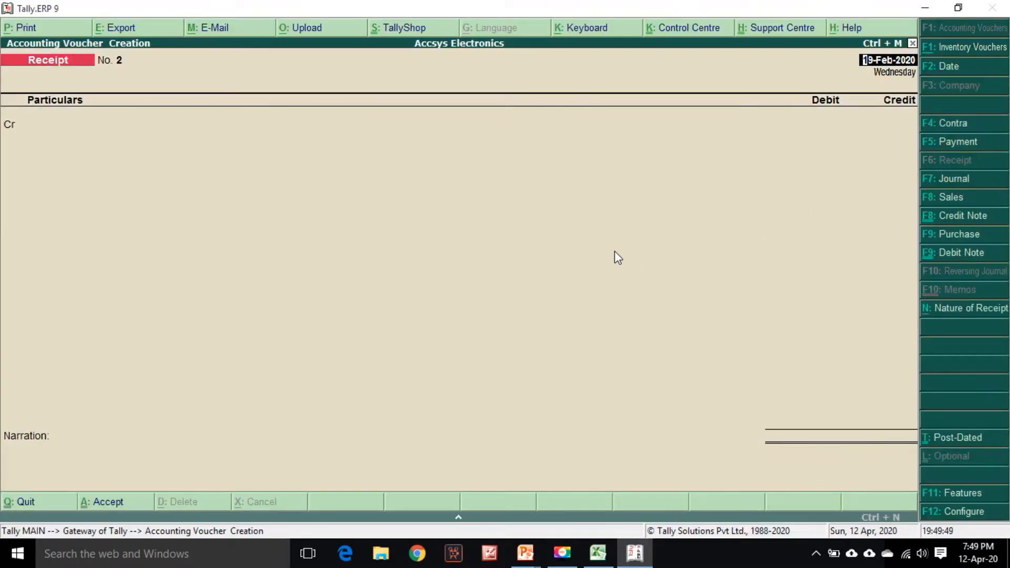
{"action": "key", "text": "alt+Tab"}
Credit the receipt to SD- Ankur Solution with 45750 from the statement
{"action": "key", "text": "alt+Tab"}
{"action": "type", "text": "/2"}
{"action": "key", "text": "Return"}
{"action": "key", "text": "alt+Tab"}
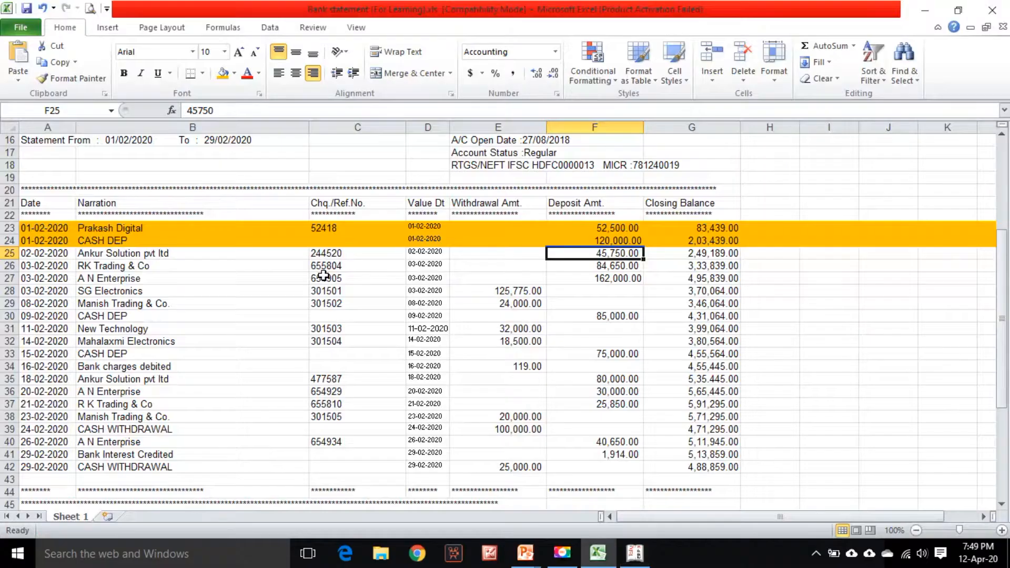
{"action": "key", "text": "alt+Tab"}
{"action": "type", "text": "Ank"}
{"action": "key", "text": "Return"}
{"action": "key", "text": "alt+Tab"}
{"action": "key", "text": "alt+Tab"}
{"action": "type", "text": "45750"}
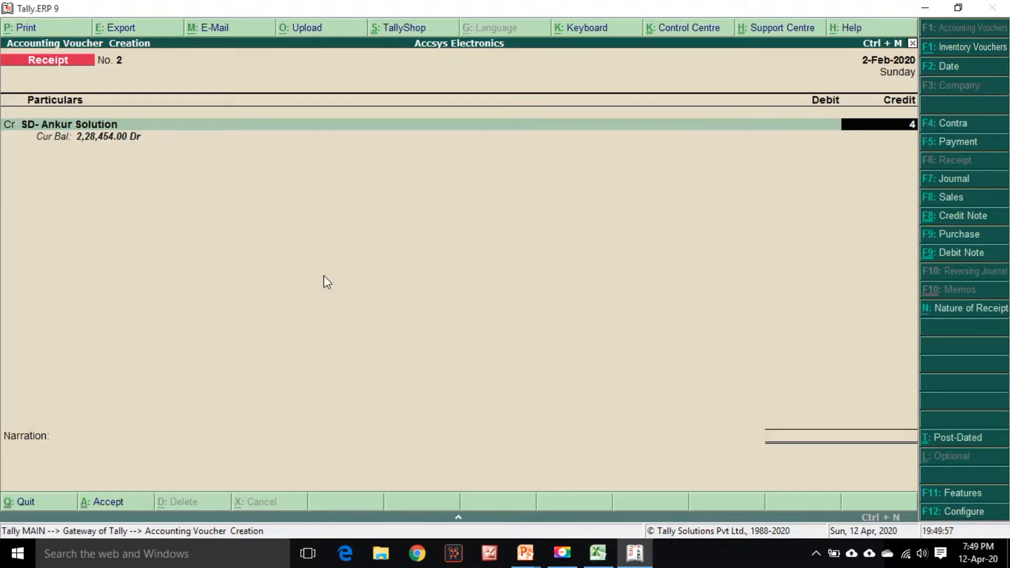
{"action": "key", "text": "Return"}
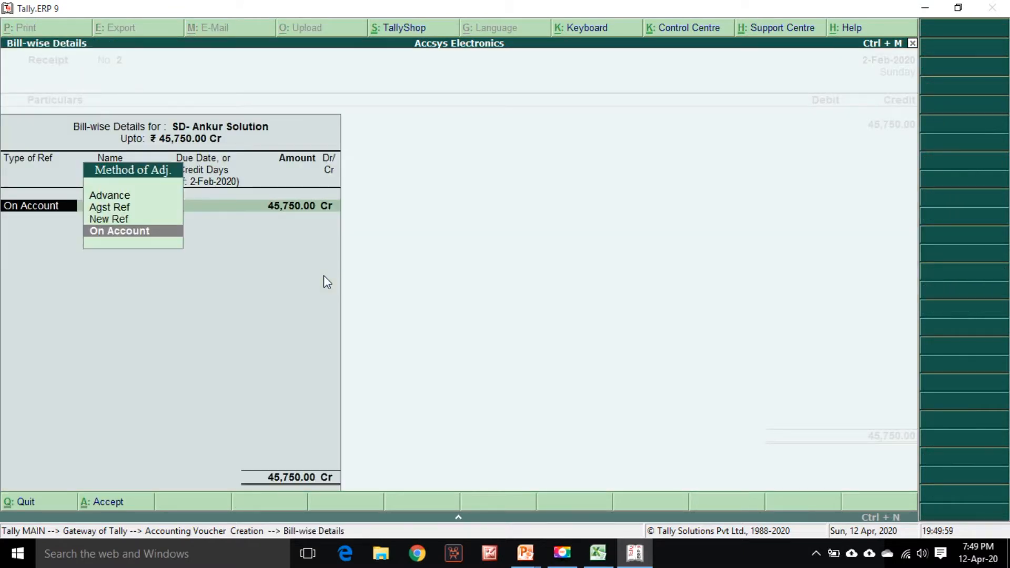
Set the bill-wise adjustment for SD- Ankur Solution to On Account for 45,750 Cr
{"action": "key", "text": "Up"}
{"action": "key", "text": "Up"}
{"action": "key", "text": "Return"}
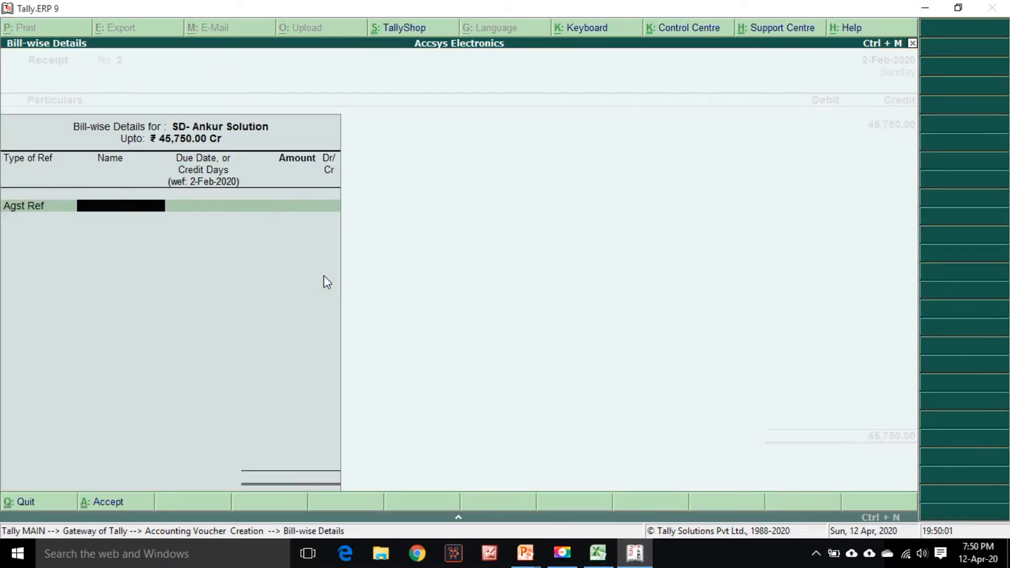
{"action": "key", "text": "BackSpace"}
{"action": "key", "text": "Down"}
{"action": "key", "text": "Down"}
{"action": "key", "text": "Return"}
{"action": "key", "text": "Return"}
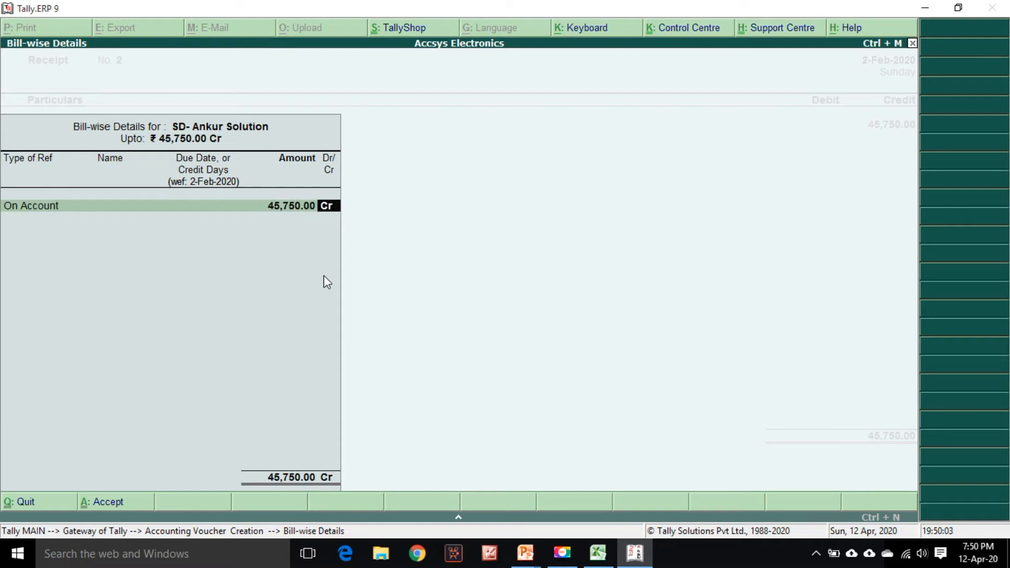
{"action": "key", "text": "Return"}
Debit Bank Account- HDFC with 45,750 and open its bank allocation
{"action": "type", "text": "Hd"}
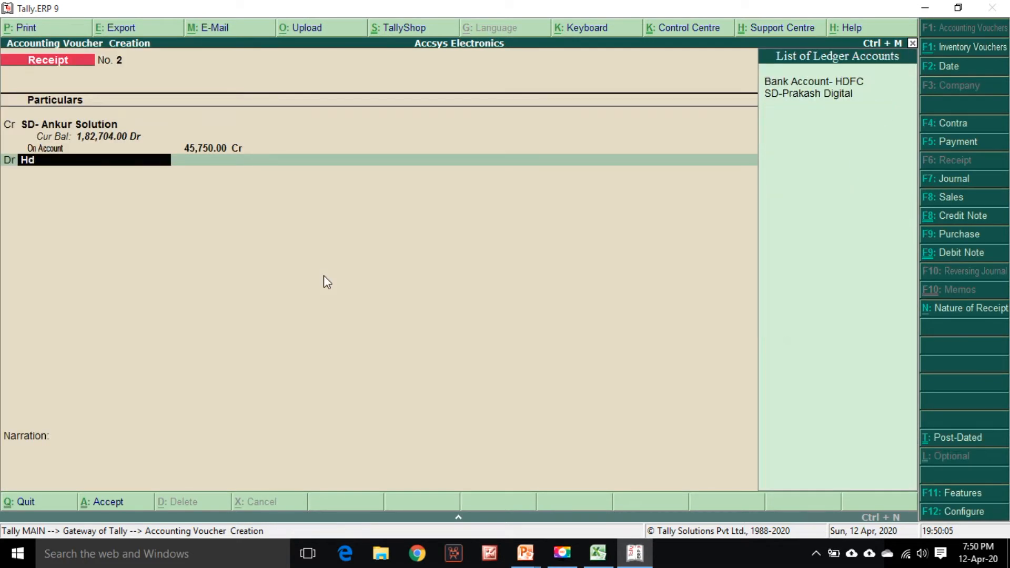
{"action": "key", "text": "Return"}
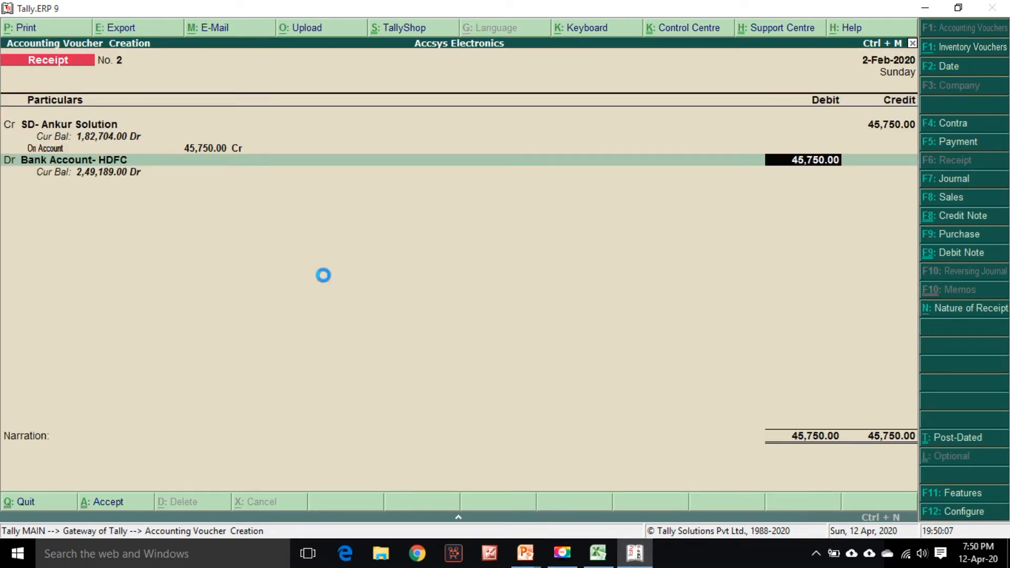
{"action": "key", "text": "Return"}
{"action": "key", "text": "Return"}
Copy the cheque number from the statement and enter instrument number 244520 and bank HDFC in the allocation
{"action": "key", "text": "alt+Tab"}
{"action": "key", "text": "Left"}
{"action": "key", "text": "Left"}
{"action": "key", "text": "Left"}
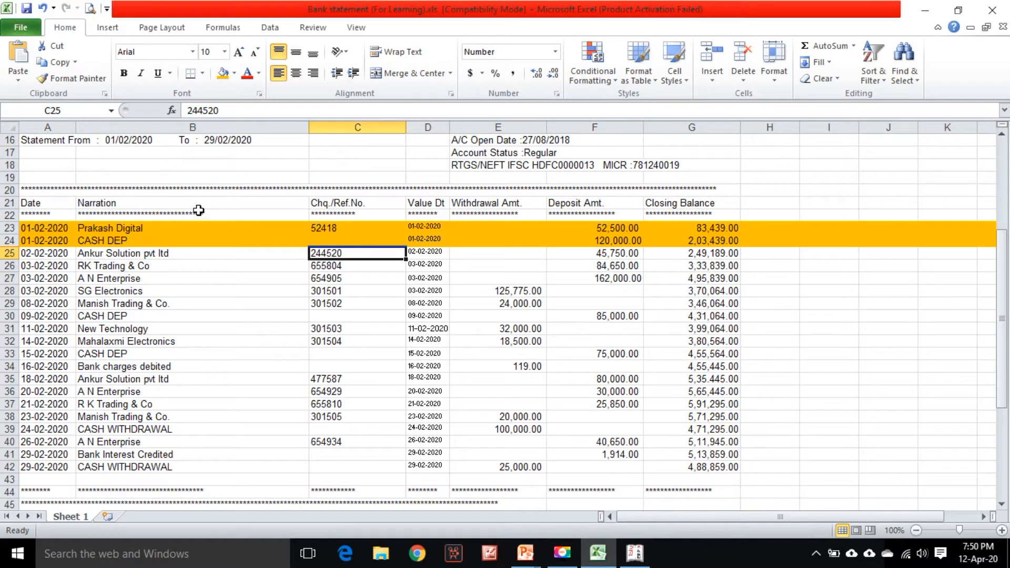
{"action": "key", "text": "ctrl+c"}
{"action": "key", "text": "alt+Tab"}
{"action": "type", "text": "244520"}
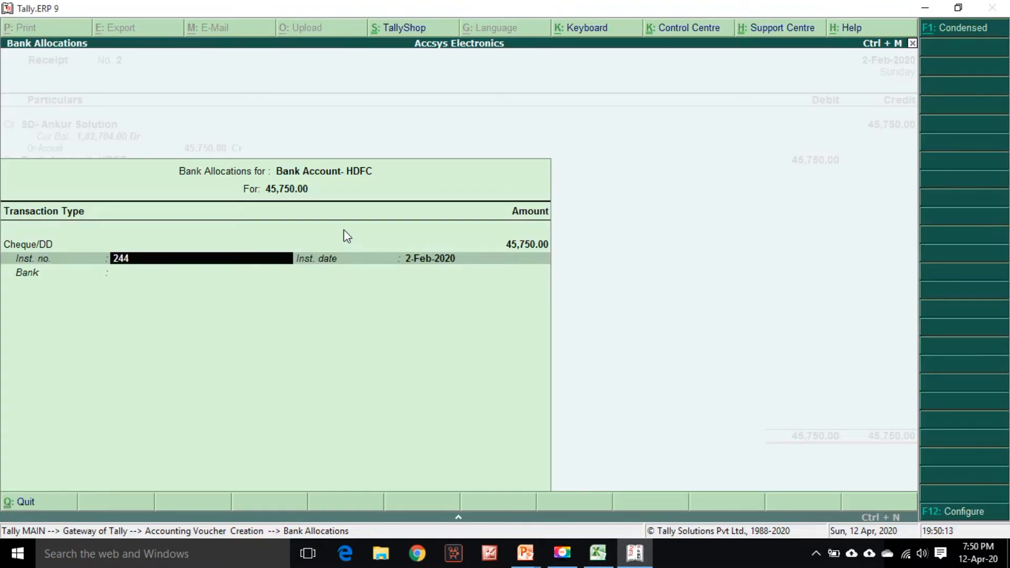
{"action": "key", "text": "Return"}
{"action": "key", "text": "Return"}
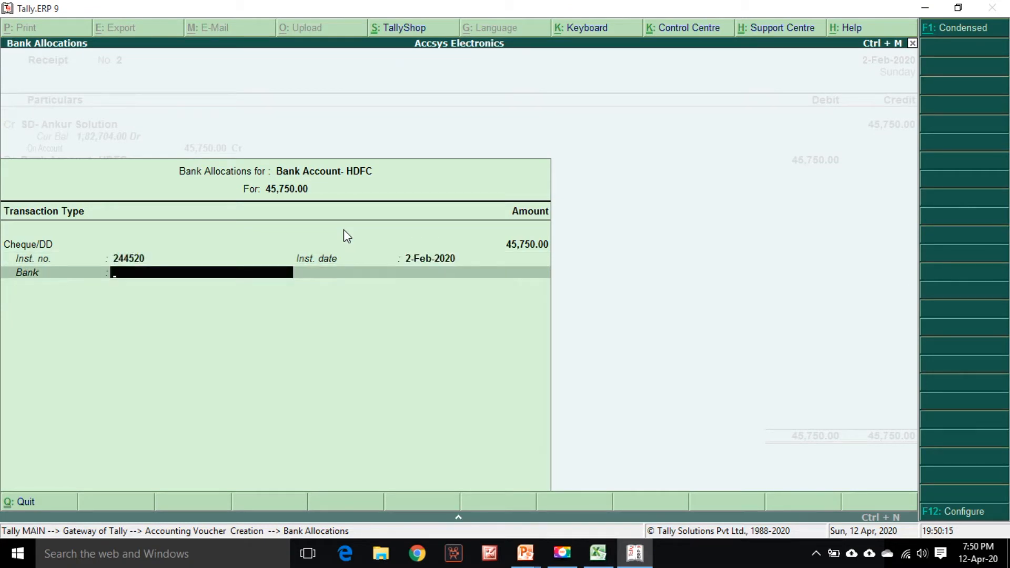
{"action": "type", "text": "Hdf"}
{"action": "key", "text": "Return"}
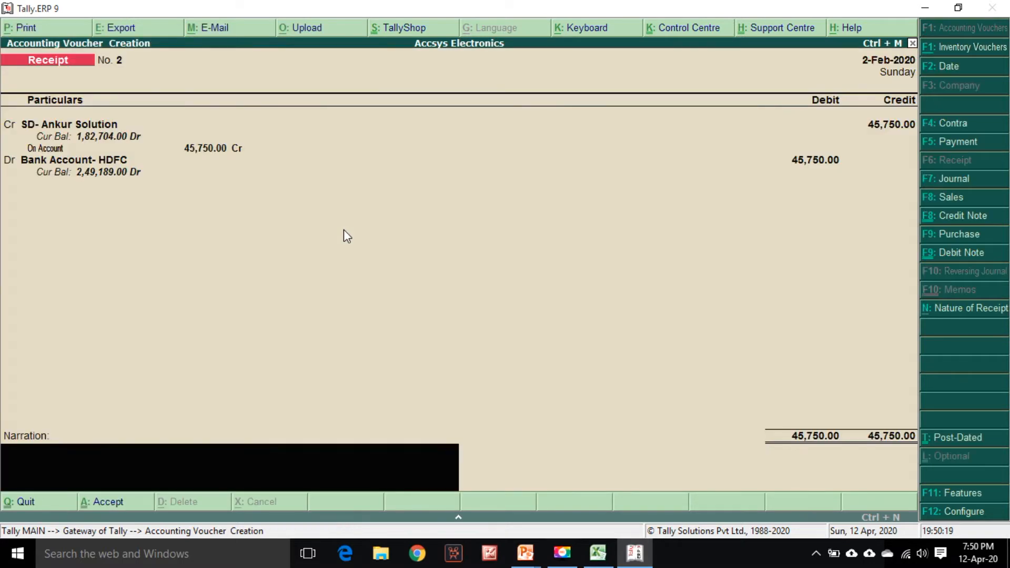
Enter the narration "Being amount received from the above party." and accept the Receipt voucher
{"action": "type", "text": "being"}
{"action": "key", "text": "BackSpace"}
{"action": "key", "text": "BackSpace"}
{"action": "key", "text": "BackSpace"}
{"action": "key", "text": "BackSpace"}
{"action": "key", "text": "BackSpace"}
{"action": "key", "text": "ctrl+r"}
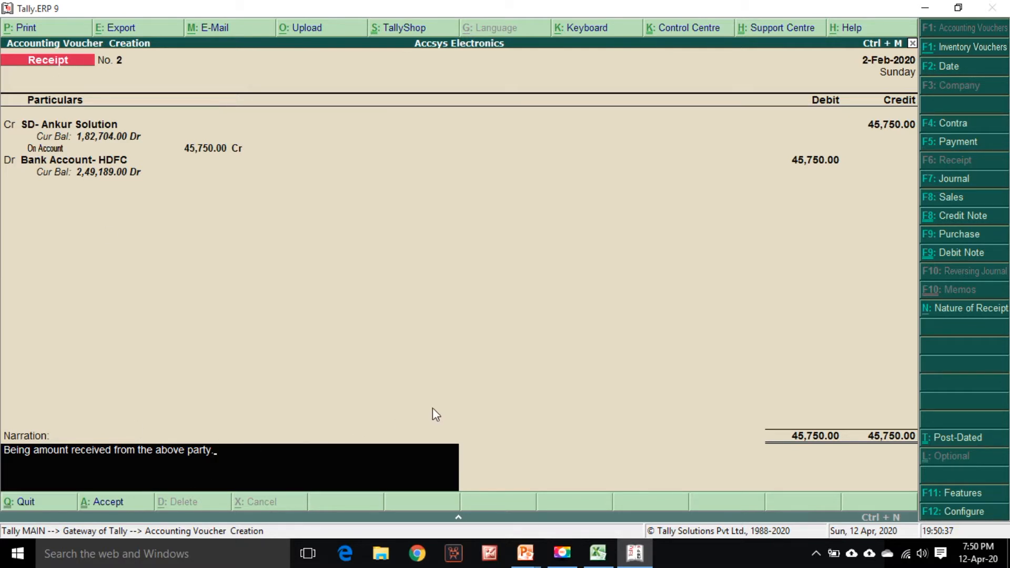
{"action": "key", "text": "Return"}
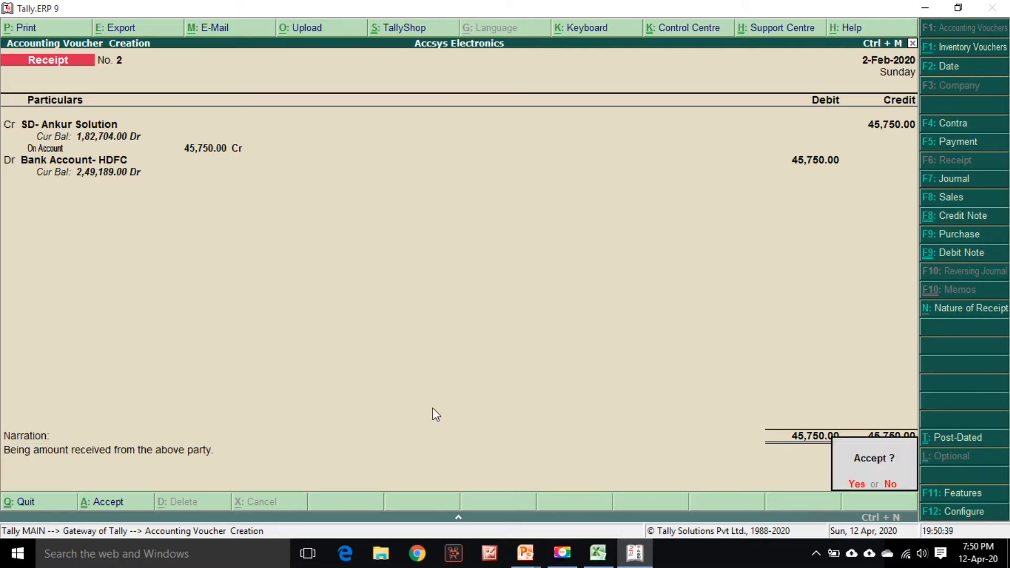
{"action": "key", "text": "Return"}
Highlight the 02-02-2020 Ankur Solution row in the bank statement
{"action": "key", "text": "alt+Tab"}
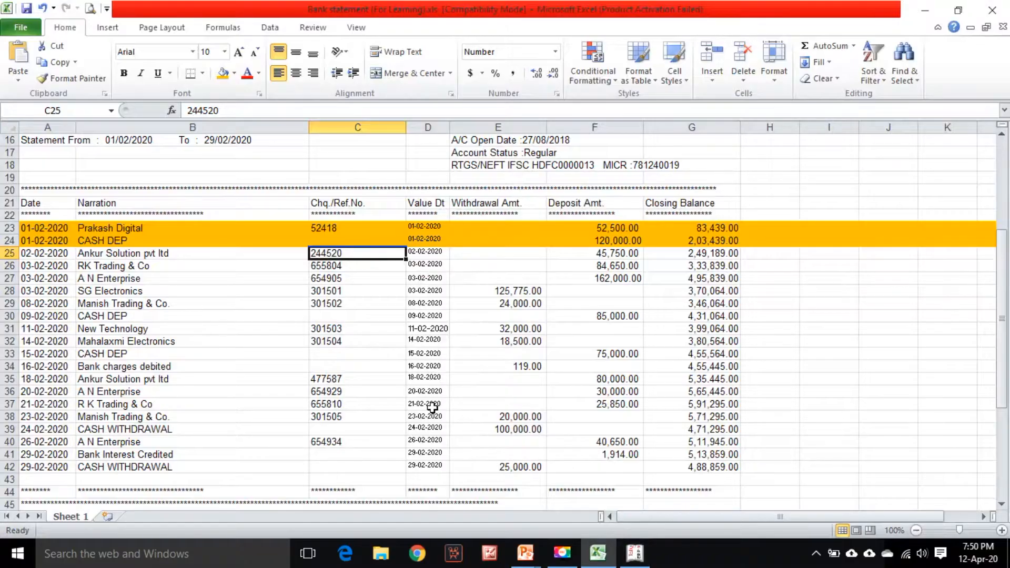
{"action": "left_click", "coordinate": [7, 253]}
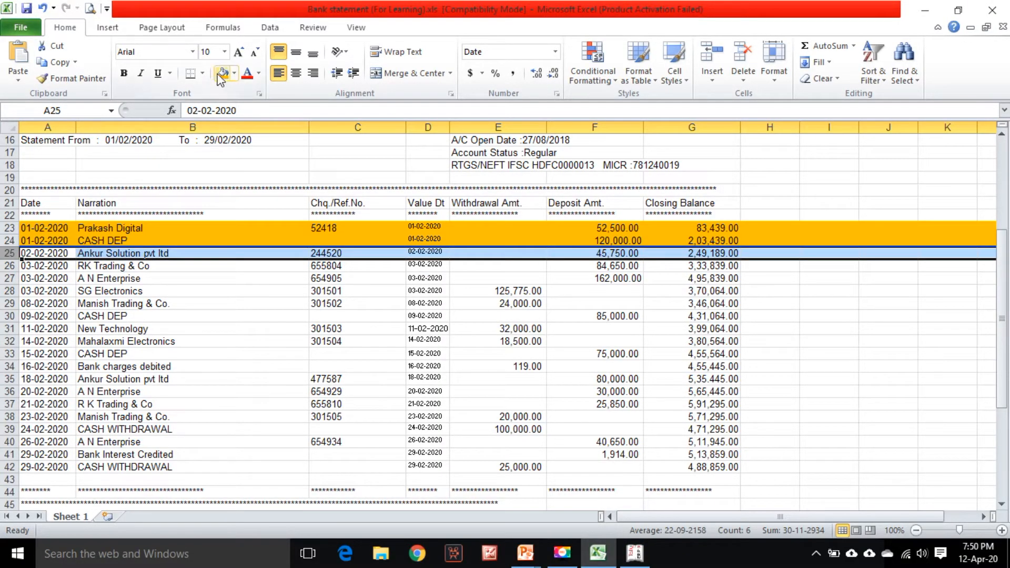
{"action": "left_click", "coordinate": [142, 269]}
{"action": "key", "text": "Left"}
Set the next Receipt voucher date to 3-Feb-2020
{"action": "key", "text": "alt+Tab"}
{"action": "key", "text": "F2"}
{"action": "type", "text": "3"}
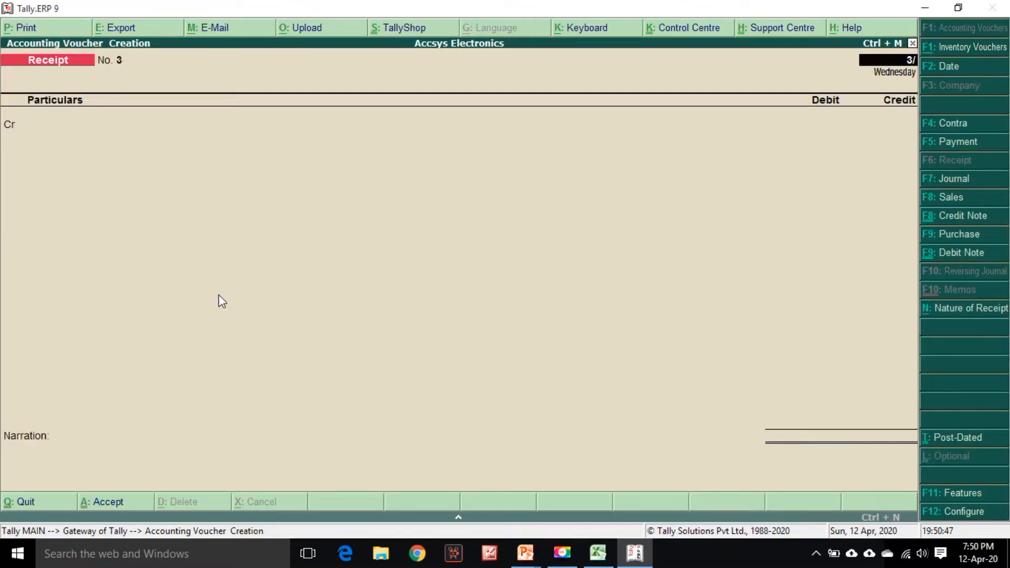
{"action": "key", "text": "Return"}
Credit the receipt to SD- R K Trading with 84,650 taken from the statement's deposit column
{"action": "key", "text": "alt+Tab"}
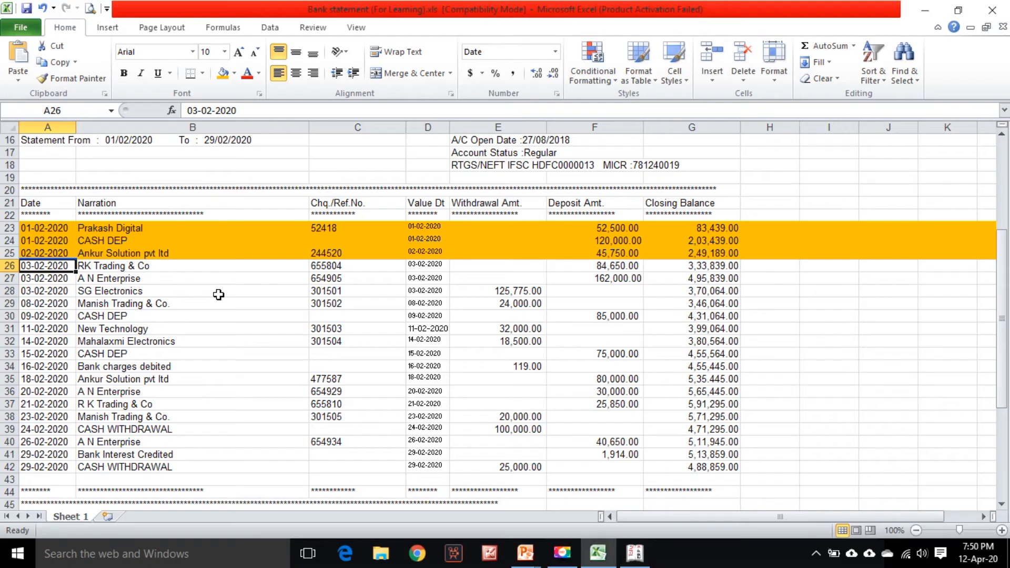
{"action": "key", "text": "alt+Tab"}
{"action": "type", "text": "rk"}
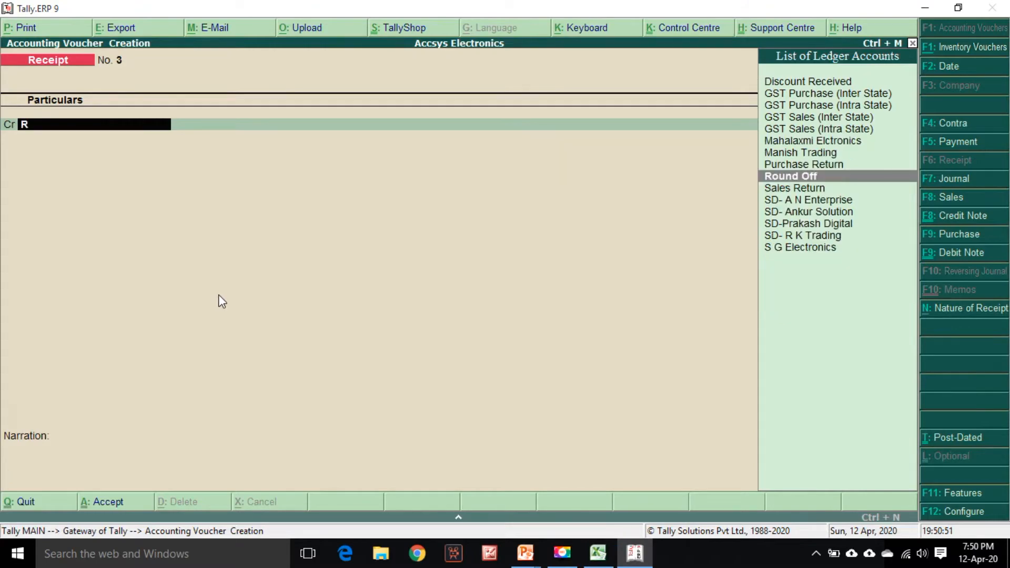
{"action": "key", "text": "alt+Tab"}
{"action": "key", "text": "Right"}
{"action": "key", "text": "Right"}
{"action": "key", "text": "Right"}
{"action": "key", "text": "Right"}
{"action": "key", "text": "Right"}
{"action": "key", "text": "alt+Tab"}
{"action": "type", "text": "84,650"}
{"action": "key", "text": "Return"}
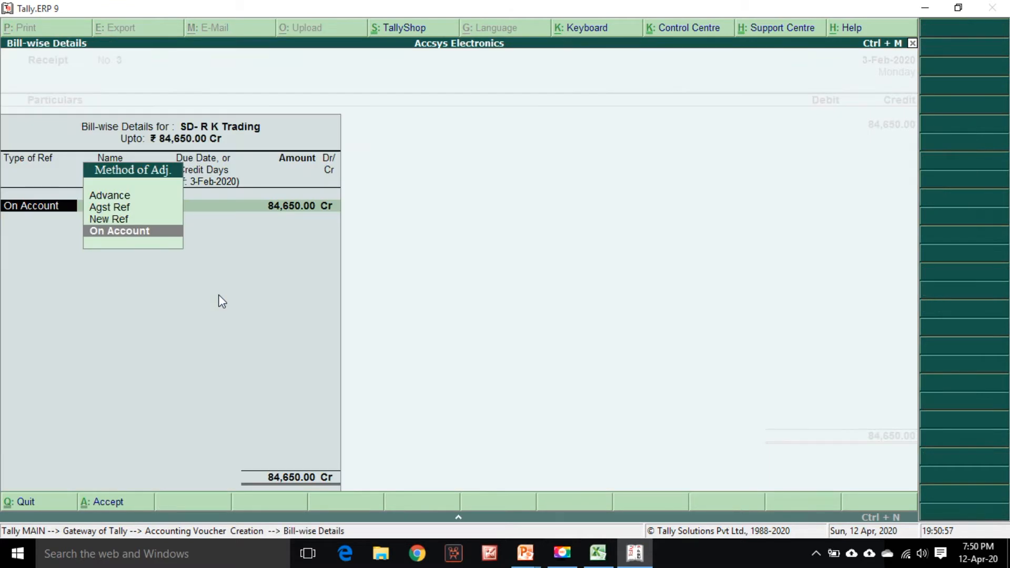
Set the bill-wise adjustment for SD- R K Trading to On Account for 84,650 Cr
{"action": "key", "text": "Up"}
{"action": "key", "text": "Up"}
{"action": "key", "text": "Return"}
{"action": "key", "text": "BackSpace"}
{"action": "key", "text": "Down"}
{"action": "key", "text": "Down"}
{"action": "key", "text": "Return"}
{"action": "key", "text": "Return"}
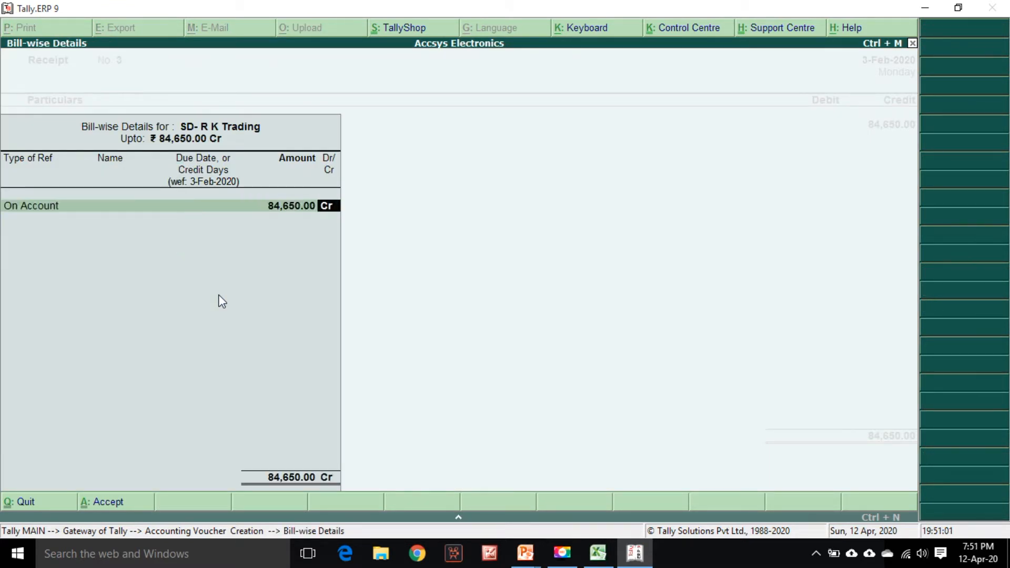
{"action": "key", "text": "Return"}
Debit Bank Account- HDFC with 84,650 and open its bank allocation as Cheque/DD
{"action": "key", "text": "alt+Tab"}
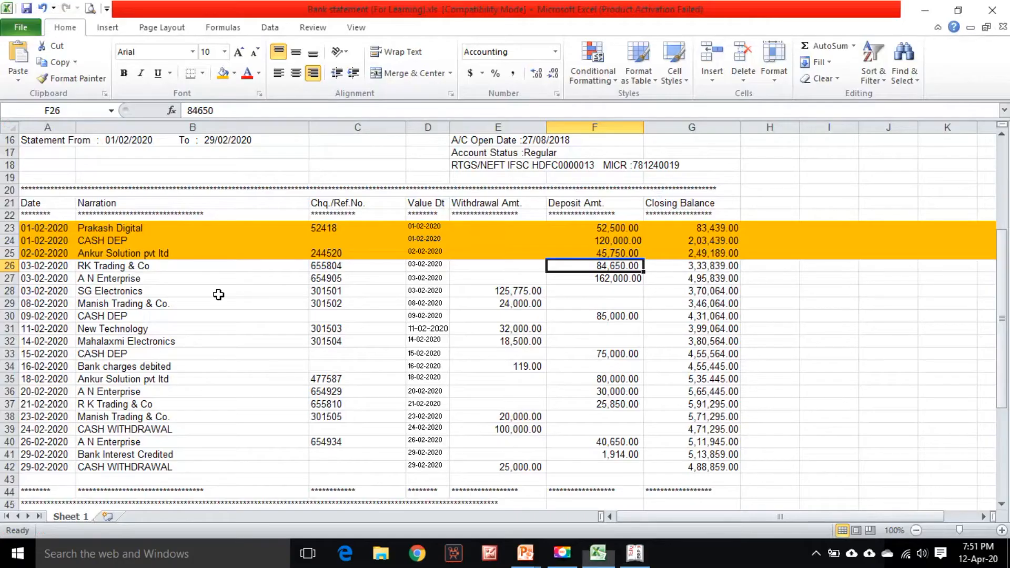
{"action": "key", "text": "alt+Tab"}
{"action": "type", "text": "hd"}
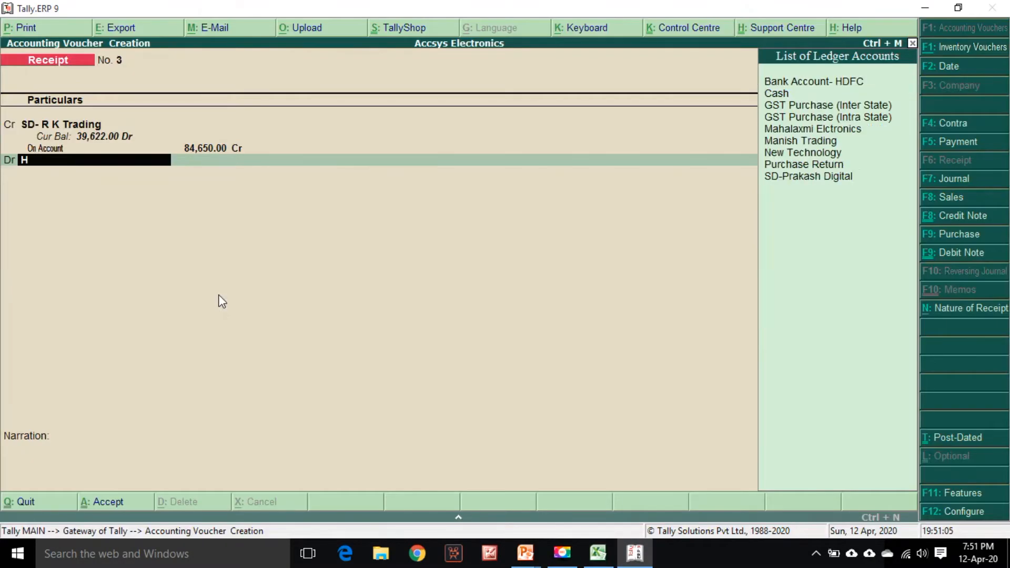
{"action": "key", "text": "Return"}
Enter cheque number 655804, copied from the statement, as the instrument number in the bank allocation
{"action": "key", "text": "Return"}
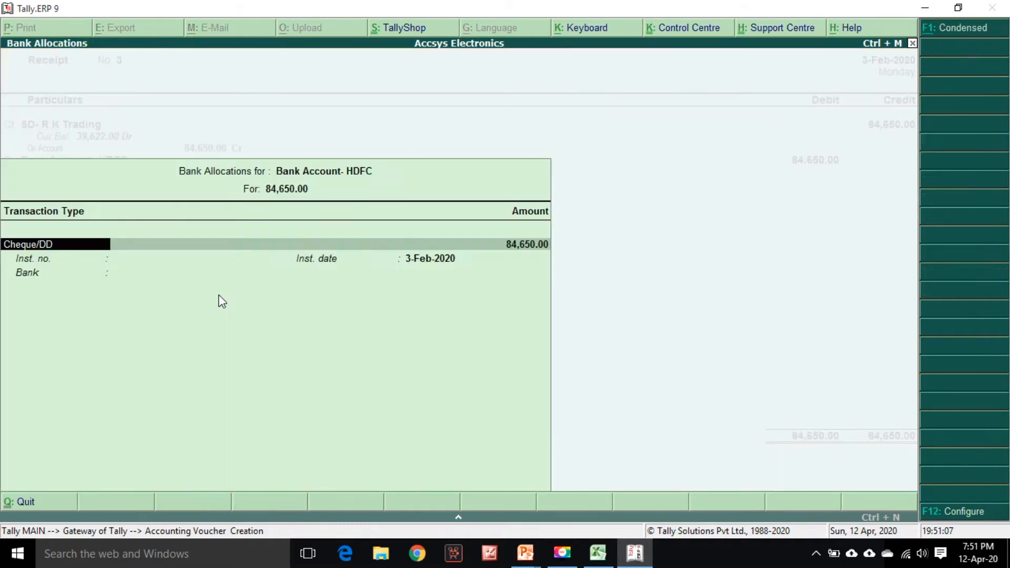
{"action": "key", "text": "Return"}
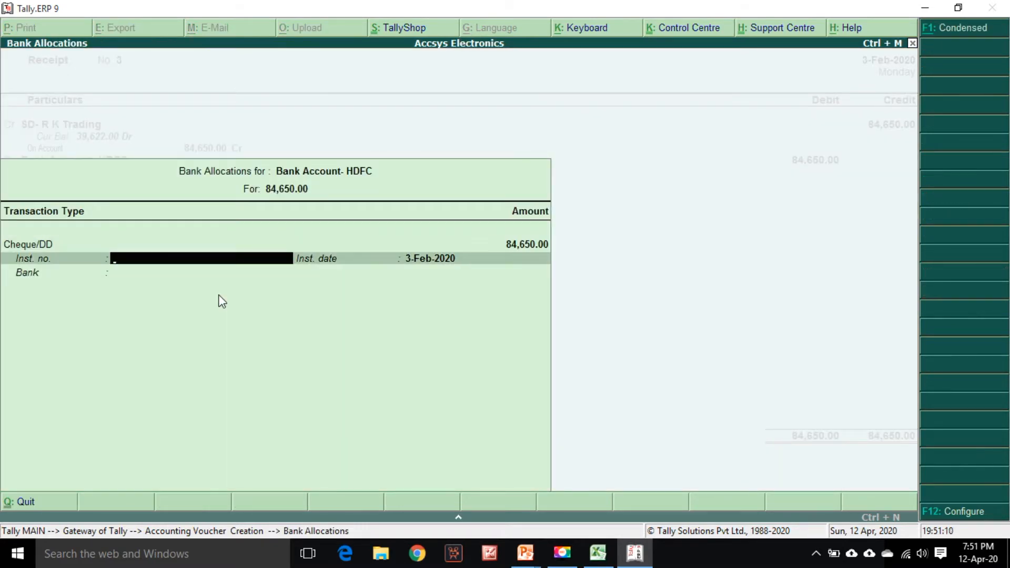
{"action": "key", "text": "alt+Tab"}
{"action": "key", "text": "Left"}
{"action": "key", "text": "Left"}
{"action": "key", "text": "Left"}
{"action": "key", "text": "ctrl+c"}
{"action": "key", "text": "alt+Tab"}
{"action": "type", "text": "655804"}
{"action": "key", "text": "Return"}
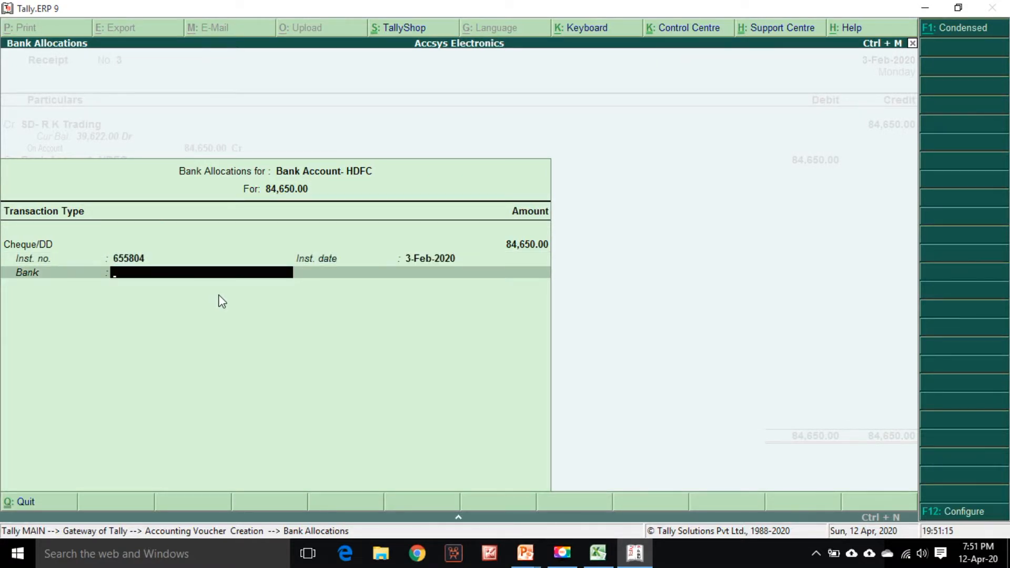
{"action": "key", "text": "Return"}
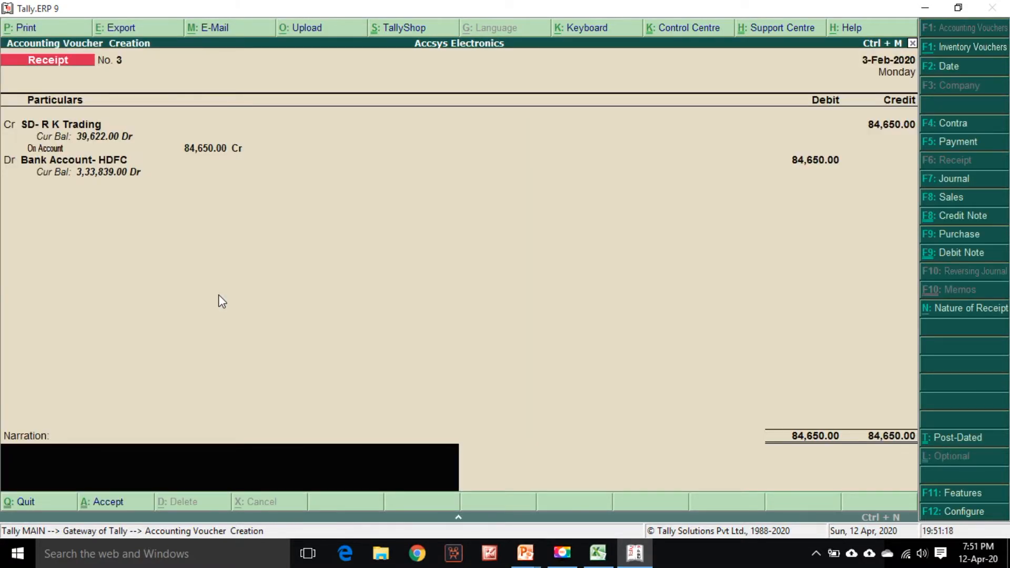
Recall the standard narration and save the receipt voucher
{"action": "key", "text": "ctrl+r"}
{"action": "key", "text": "Return"}
{"action": "key", "text": "Return"}
Highlight the RK Trading & Co row 26 in the statement with the fill colour to mark it entered
{"action": "key", "text": "alt+Tab"}
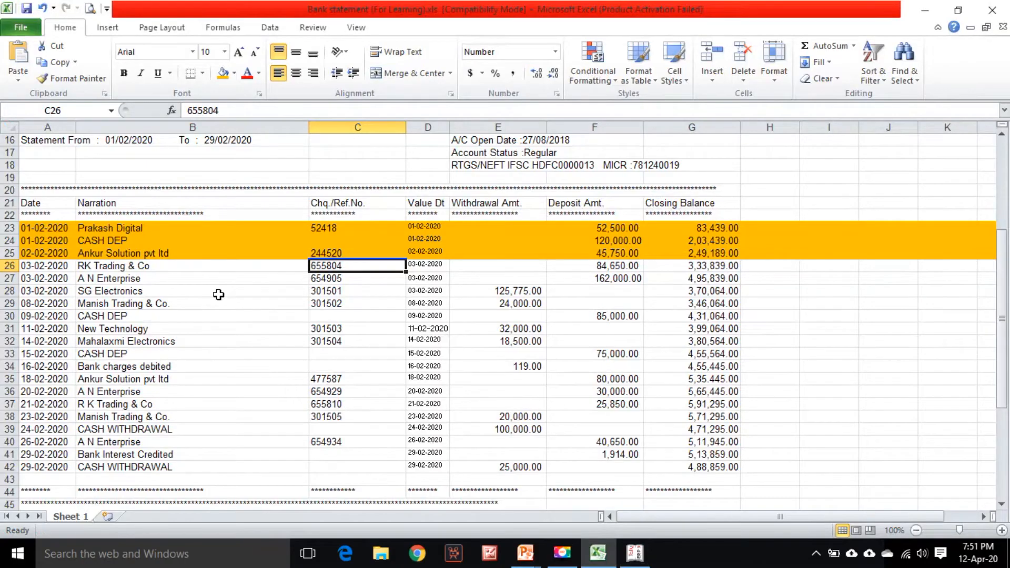
{"action": "left_click", "coordinate": [10, 265]}
{"action": "left_click", "coordinate": [223, 73]}
{"action": "scroll", "coordinate": [219, 280], "scroll_direction": "down", "scroll_amount": 1}
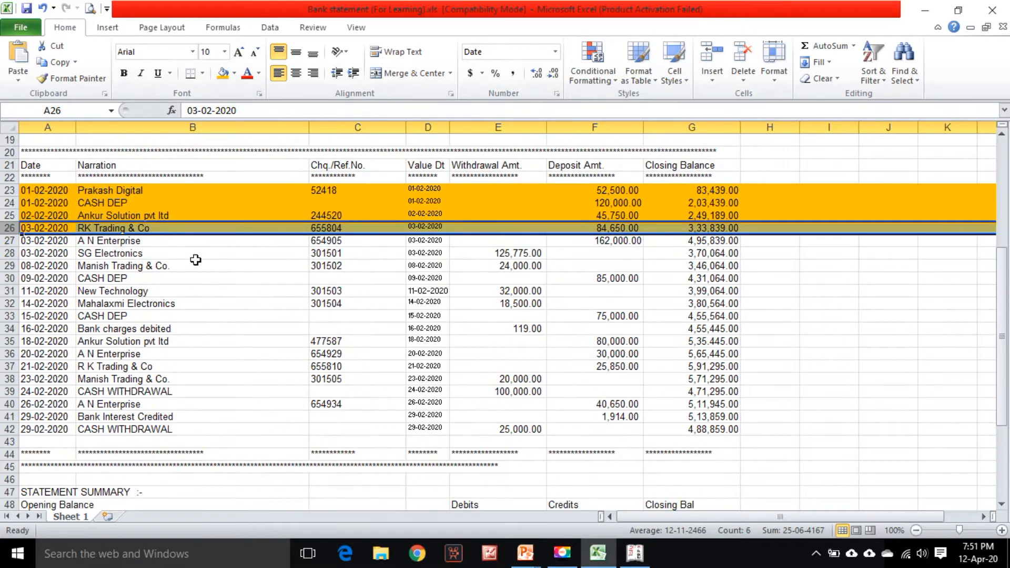
{"action": "left_click", "coordinate": [164, 240]}
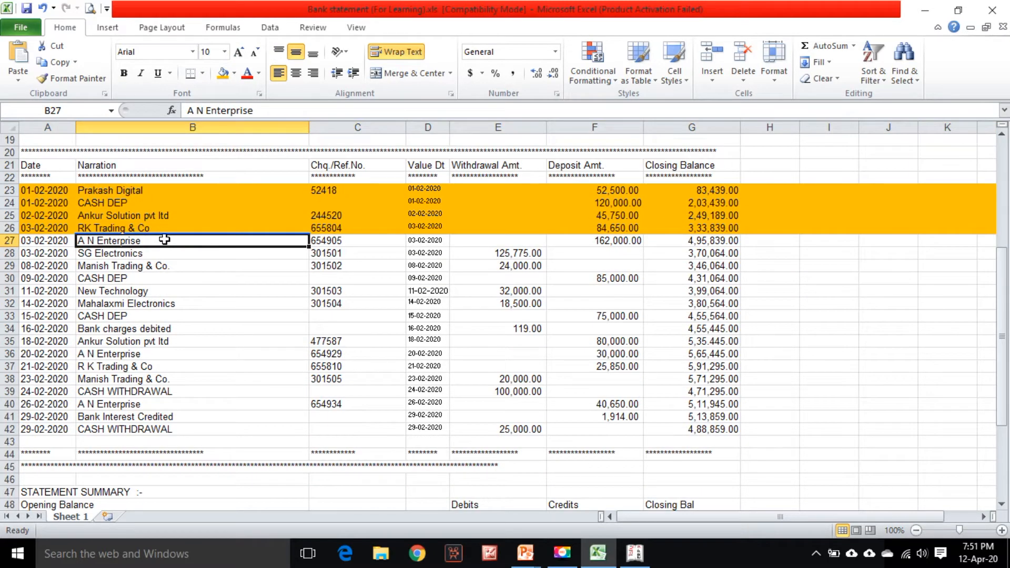
Credit the next receipt to SD- A N Enterprise with 162,000 from the statement's deposit column
{"action": "key", "text": "alt+Tab"}
{"action": "key", "text": "alt+Tab"}
{"action": "key", "text": "alt+Tab"}
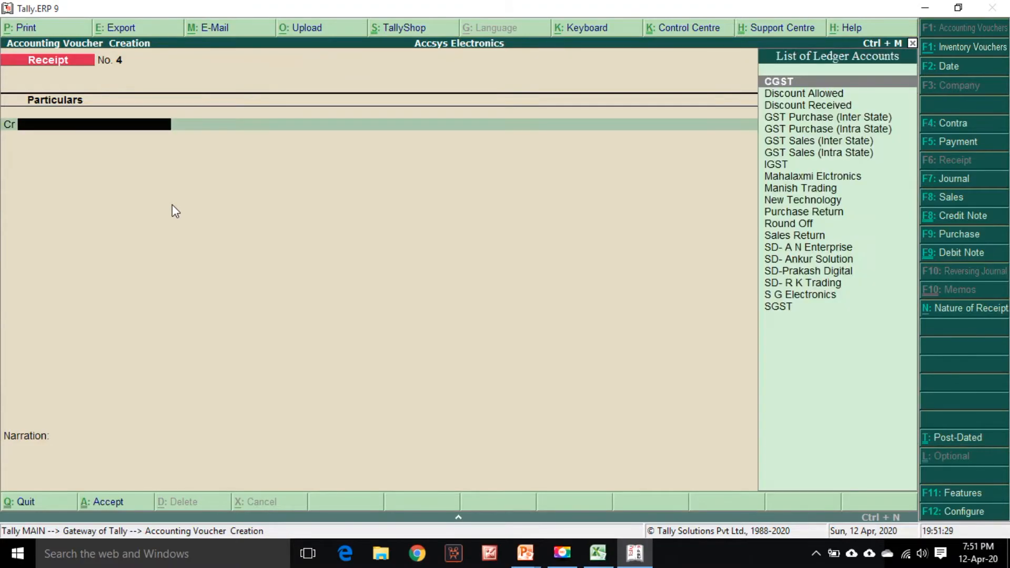
{"action": "key", "text": "alt+Tab"}
{"action": "key", "text": "alt+Tab"}
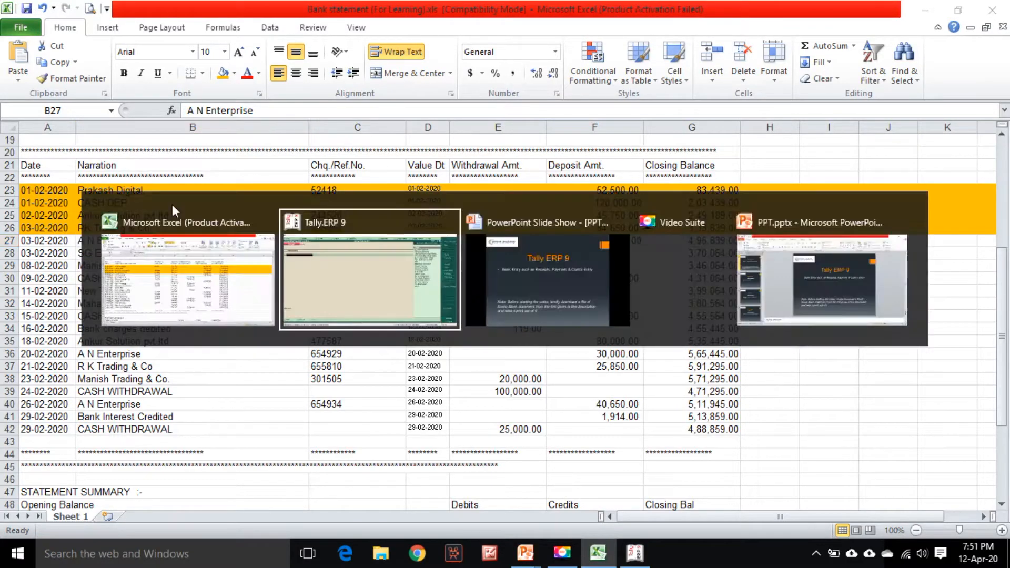
{"action": "type", "text": "An"}
{"action": "key", "text": "Down"}
{"action": "key", "text": "Return"}
{"action": "key", "text": "alt+Tab"}
{"action": "key", "text": "alt+Tab"}
{"action": "type", "text": "162000"}
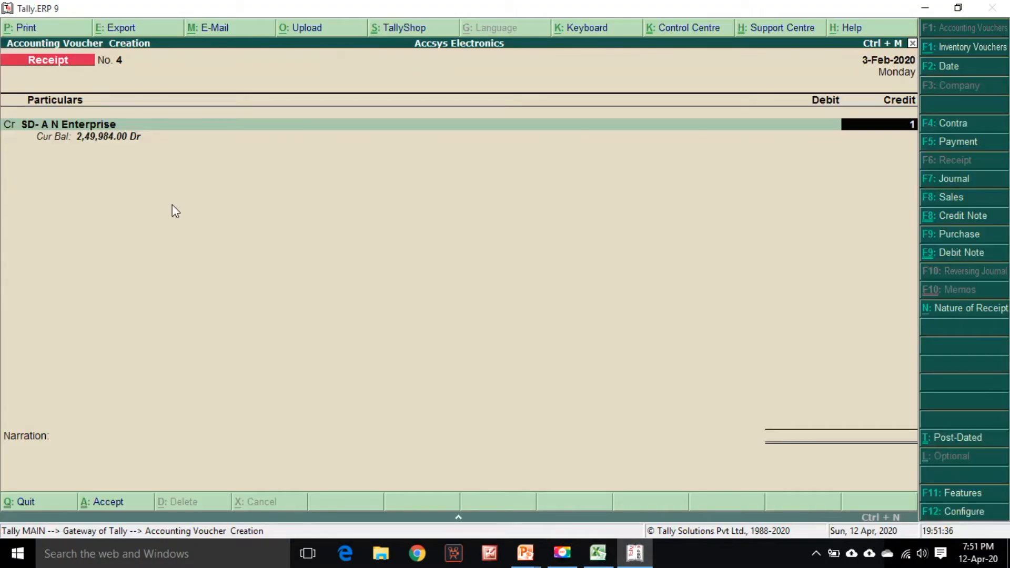
Set the bill-wise adjustment for SD- A N Enterprise to On Account for 162,000 Cr
{"action": "key", "text": "Return"}
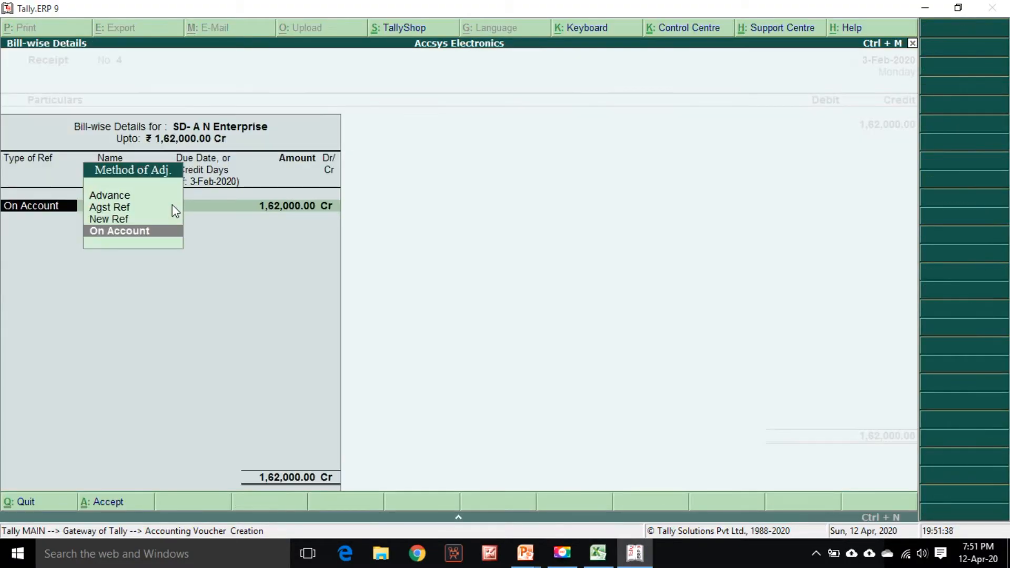
{"action": "key", "text": "Up"}
{"action": "key", "text": "Up"}
{"action": "key", "text": "Return"}
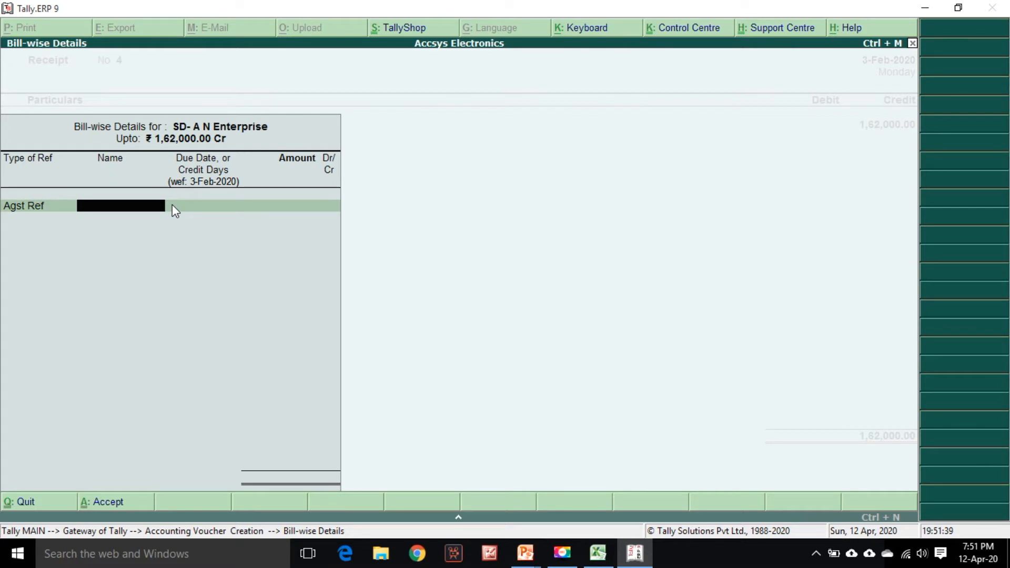
{"action": "key", "text": "BackSpace"}
{"action": "key", "text": "Down"}
{"action": "key", "text": "Down"}
{"action": "key", "text": "Return"}
{"action": "key", "text": "Return"}
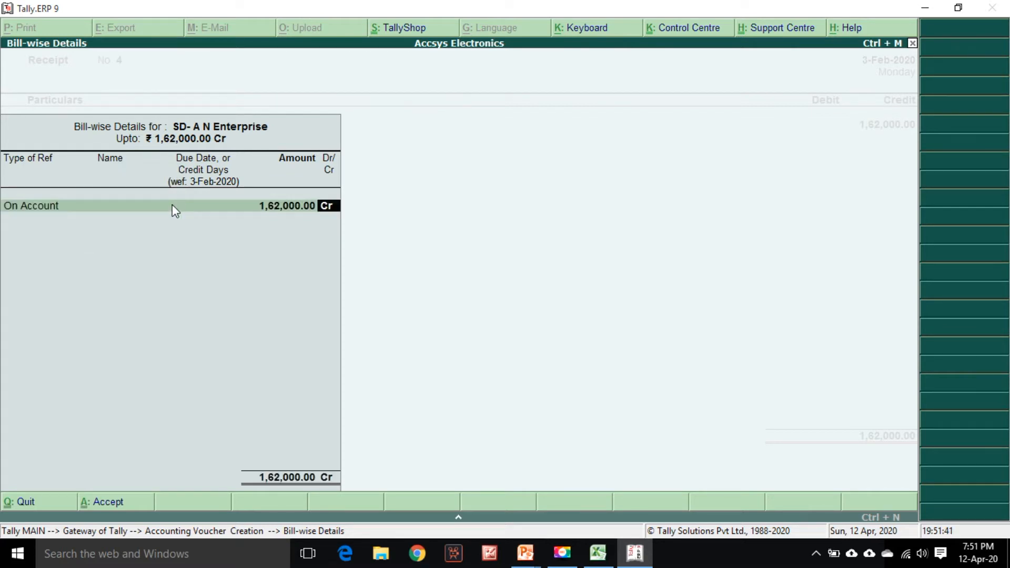
{"action": "key", "text": "Return"}
Debit Bank Account- HDFC with 162,000 and open its bank allocation as Cheque/DD
{"action": "type", "text": "H"}
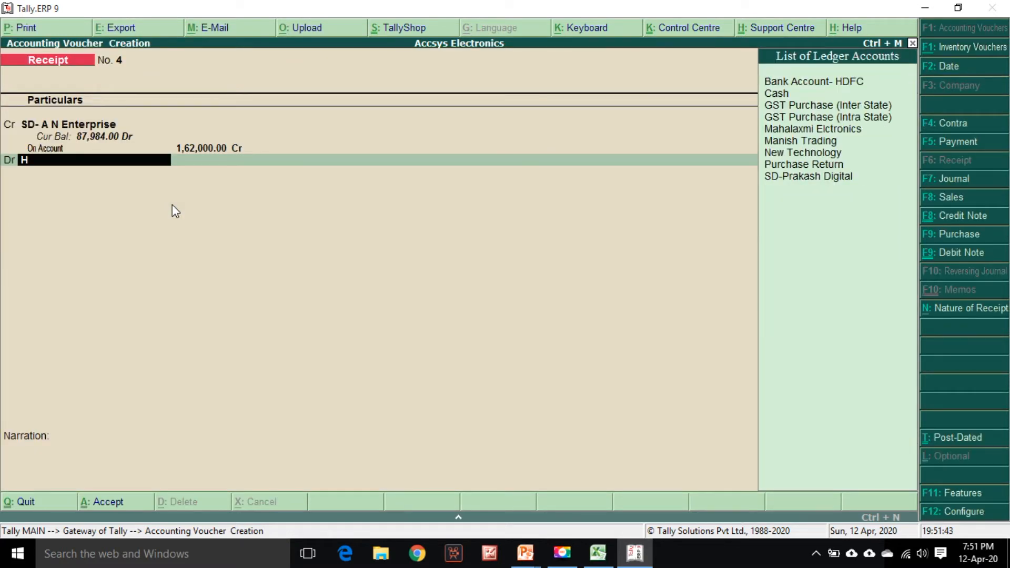
{"action": "type", "text": "d"}
{"action": "key", "text": "Return"}
Enter cheque number 654905 from the statement as the instrument number in the bank allocation
{"action": "key", "text": "Return"}
{"action": "key", "text": "Return"}
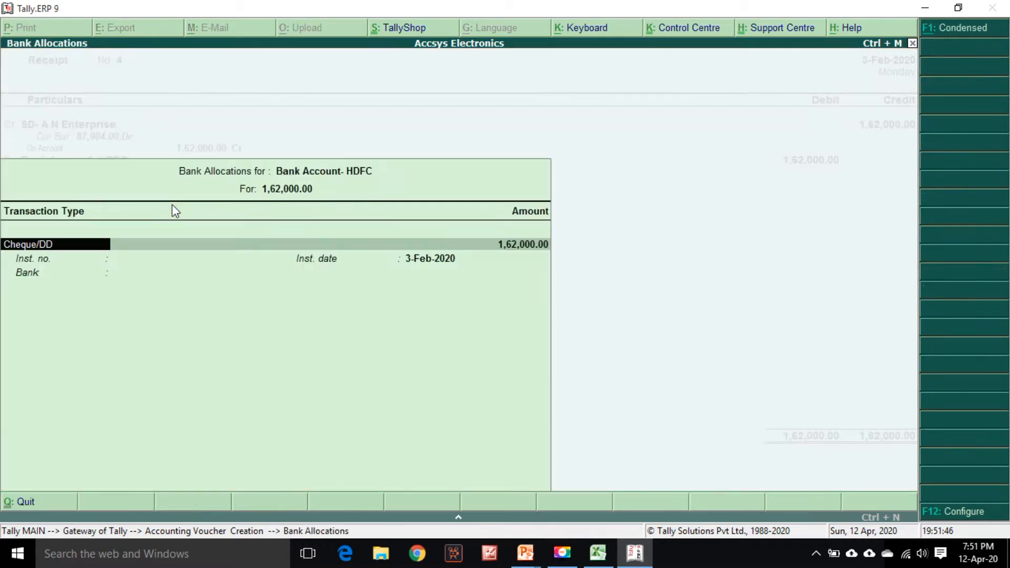
{"action": "key", "text": "Return"}
{"action": "key", "text": "alt+Tab"}
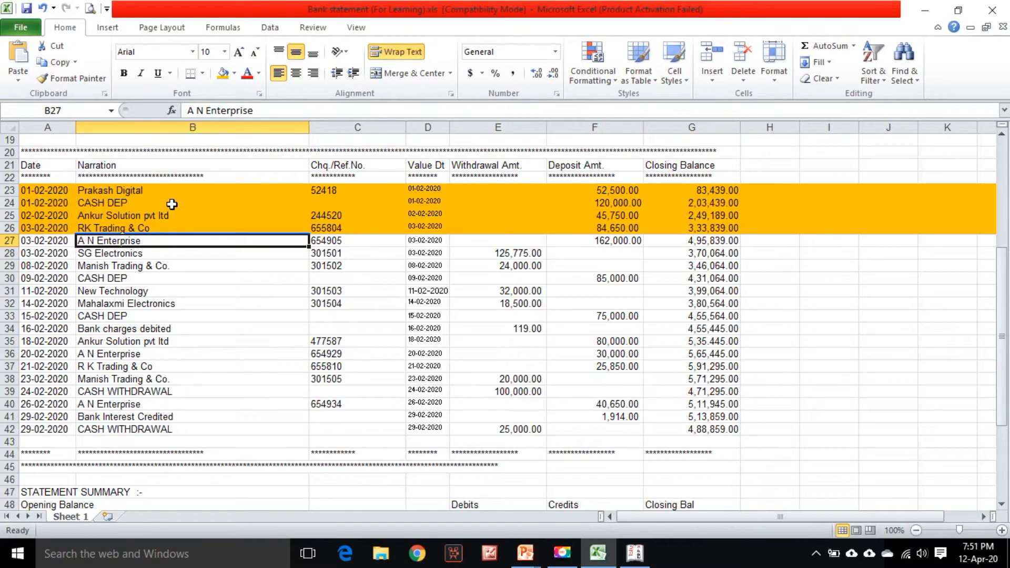
{"action": "key", "text": "alt+Tab"}
{"action": "type", "text": "6"}
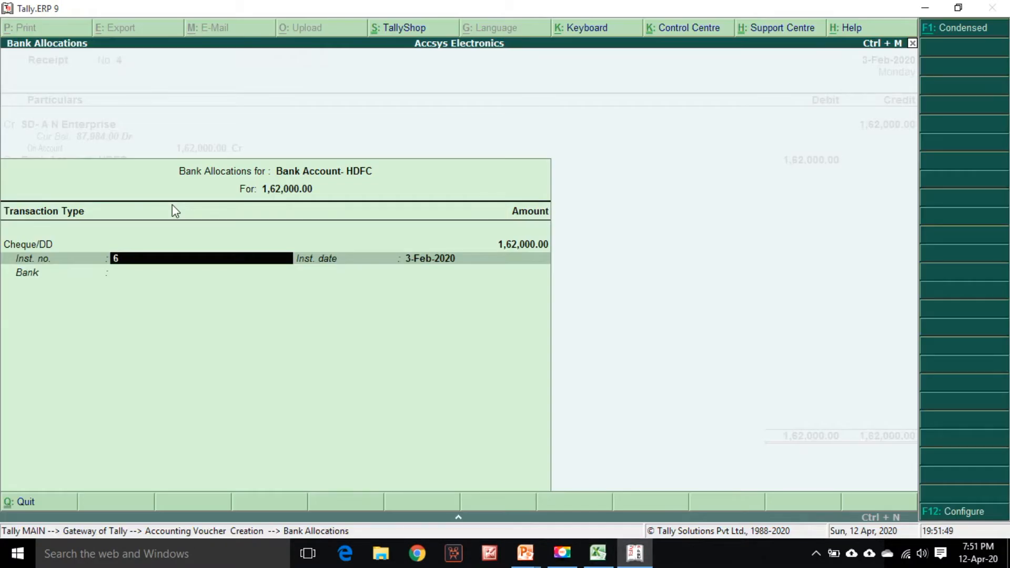
{"action": "type", "text": "54905"}
{"action": "key", "text": "Return"}
{"action": "key", "text": "Return"}
{"action": "key", "text": "Return"}
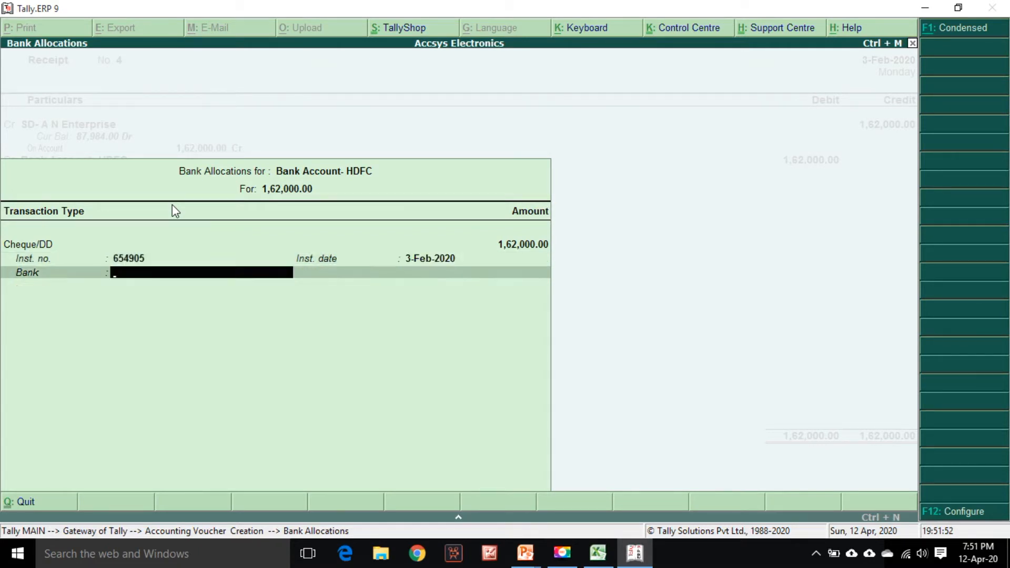
Recall the standard narration and save the receipt voucher
{"action": "key", "text": "ctrl+r"}
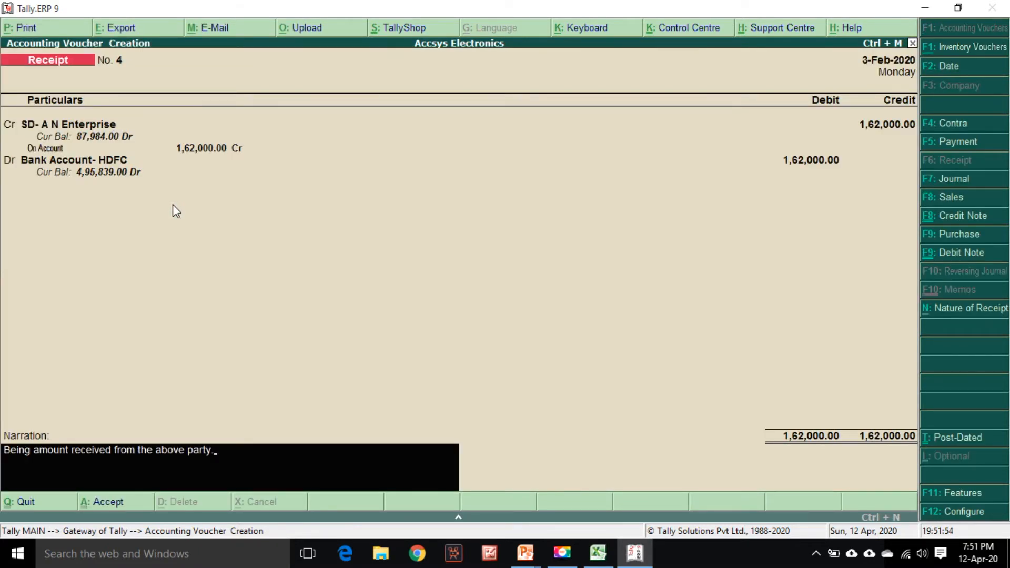
{"action": "key", "text": "Return"}
{"action": "key", "text": "Return"}
Highlight the A N Enterprise row 27 in the statement with the fill colour to mark it entered
{"action": "key", "text": "alt+Tab"}
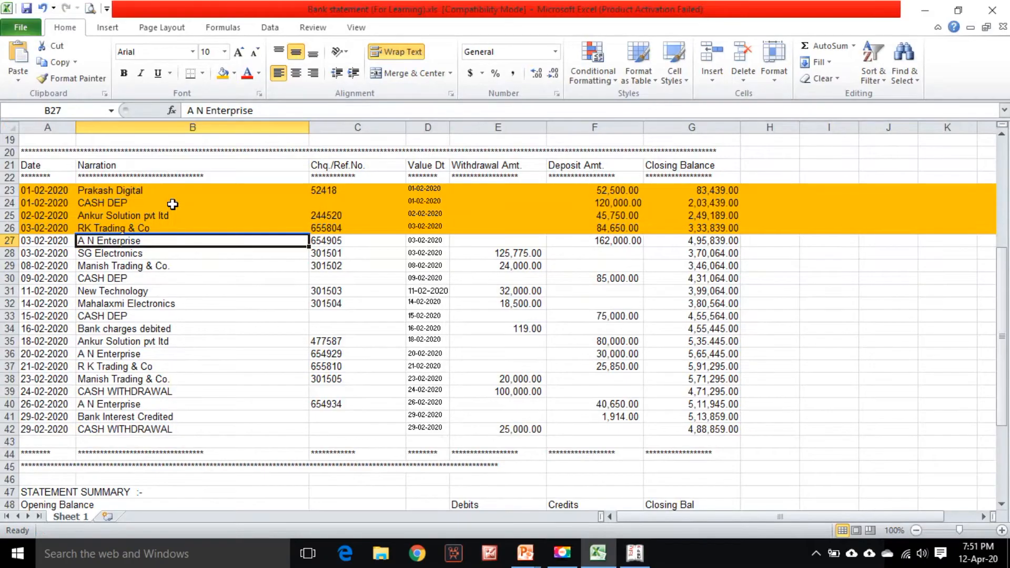
{"action": "left_click", "coordinate": [9, 240]}
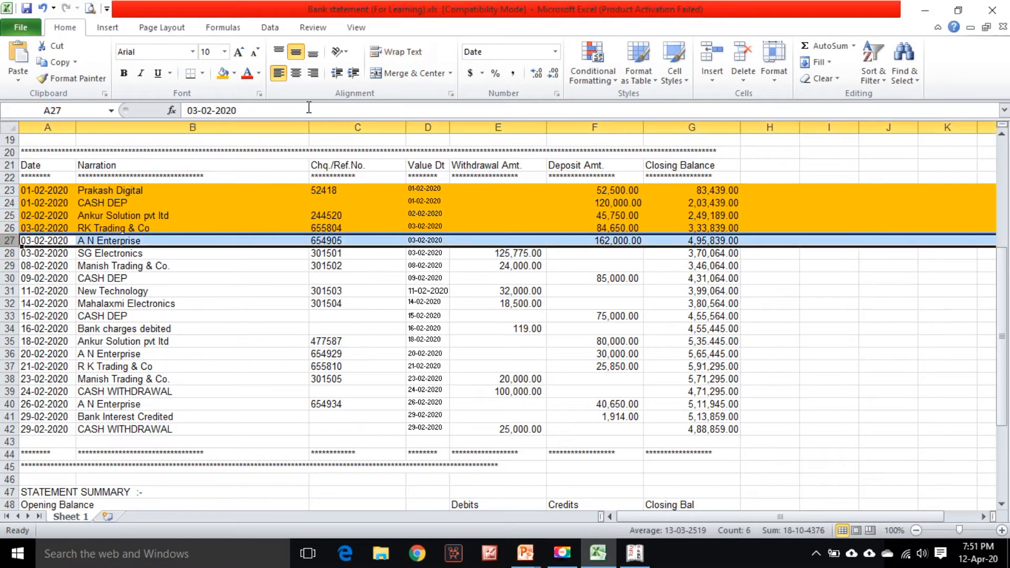
{"action": "left_click", "coordinate": [224, 73]}
{"action": "left_click", "coordinate": [105, 253]}
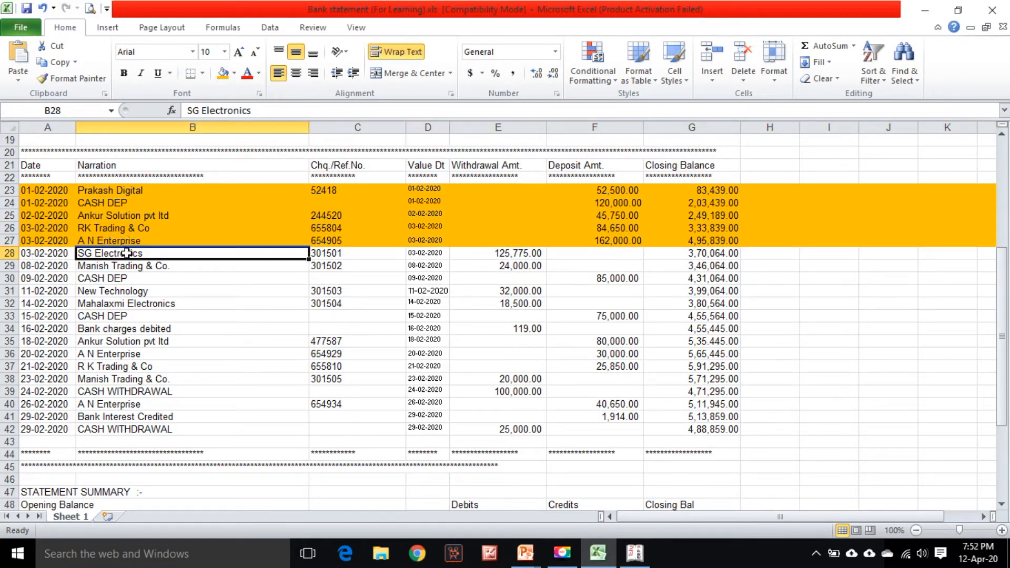
{"action": "left_click", "coordinate": [494, 254]}
{"action": "left_click", "coordinate": [66, 254]}
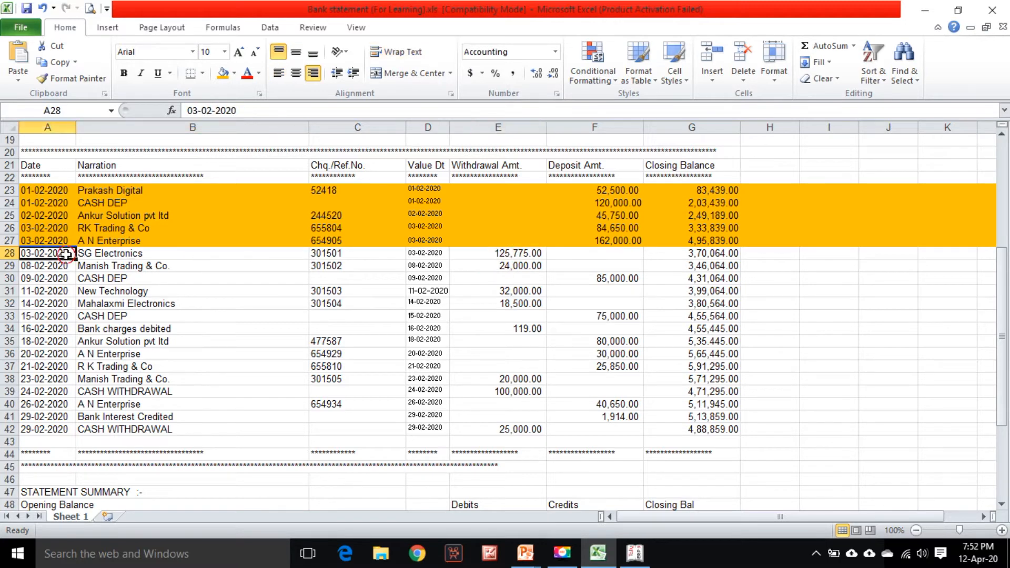
Switch to a Payment voucher and set its date to 3-Feb-2020
{"action": "key", "text": "alt+Tab"}
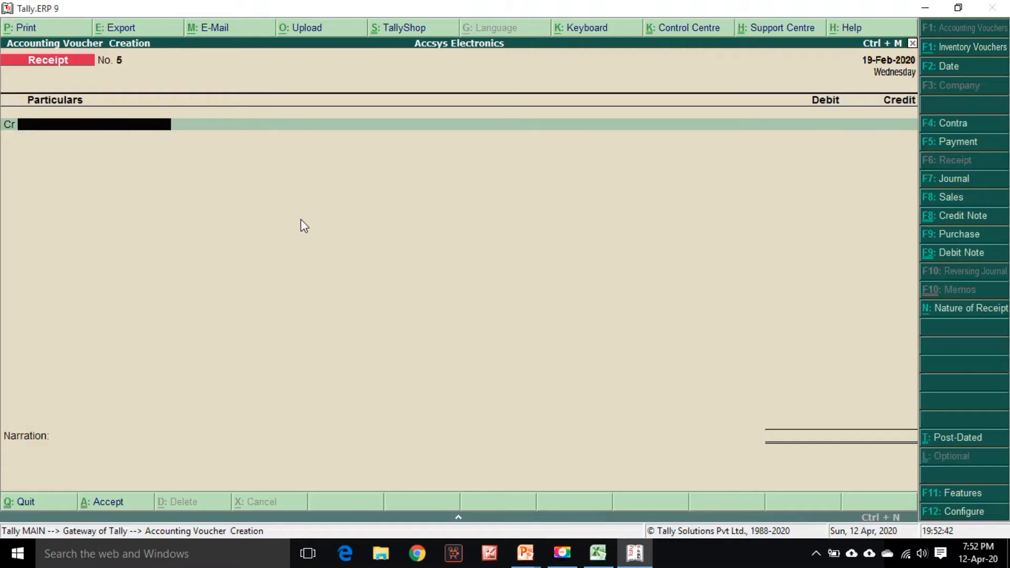
{"action": "left_click", "coordinate": [963, 146]}
{"action": "key", "text": "alt+Tab"}
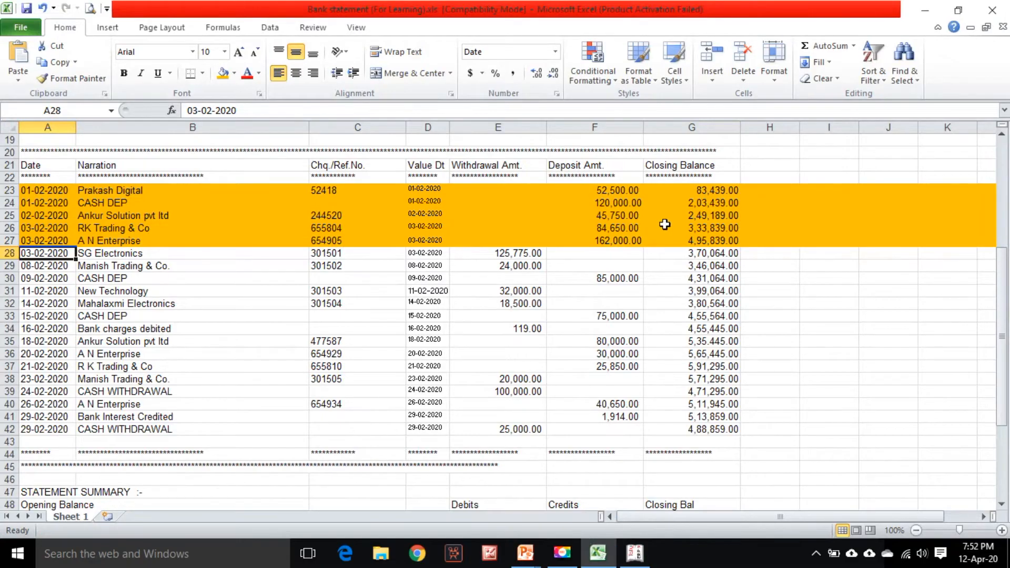
{"action": "key", "text": "alt+Tab"}
{"action": "key", "text": "F2"}
{"action": "type", "text": "3/2"}
{"action": "key", "text": "Return"}
Debit the payment to S G Electronics with 125,775 taken from the statement's withdrawal column
{"action": "key", "text": "alt+Tab"}
{"action": "key", "text": "Right"}
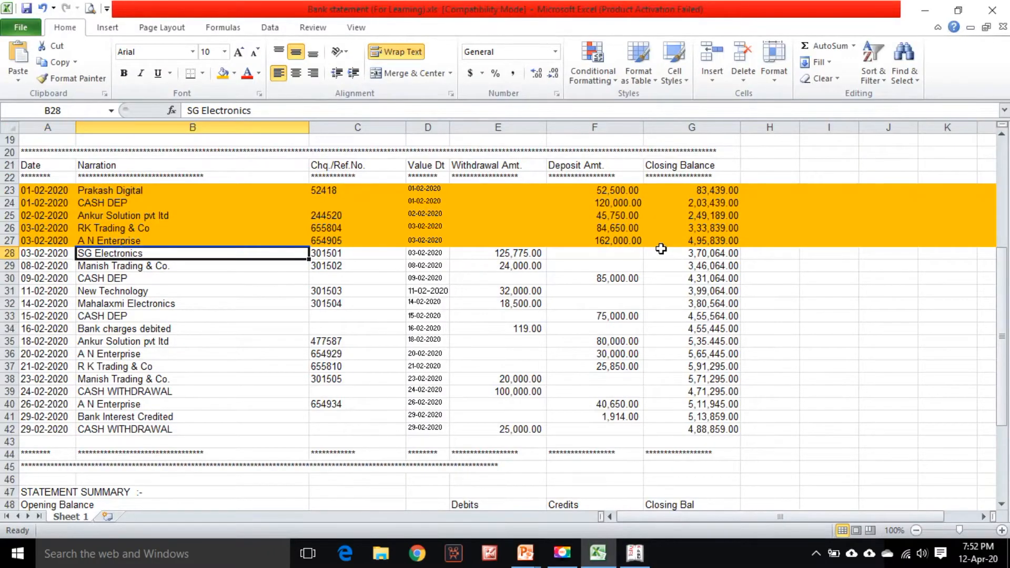
{"action": "key", "text": "alt+Tab"}
{"action": "type", "text": "Sg"}
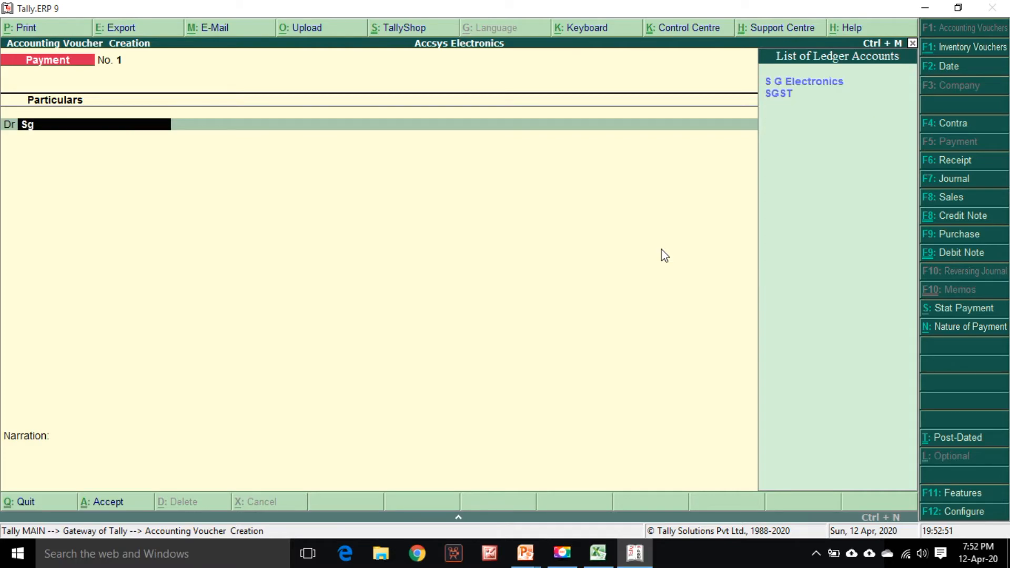
{"action": "key", "text": "Return"}
{"action": "key", "text": "alt+Tab"}
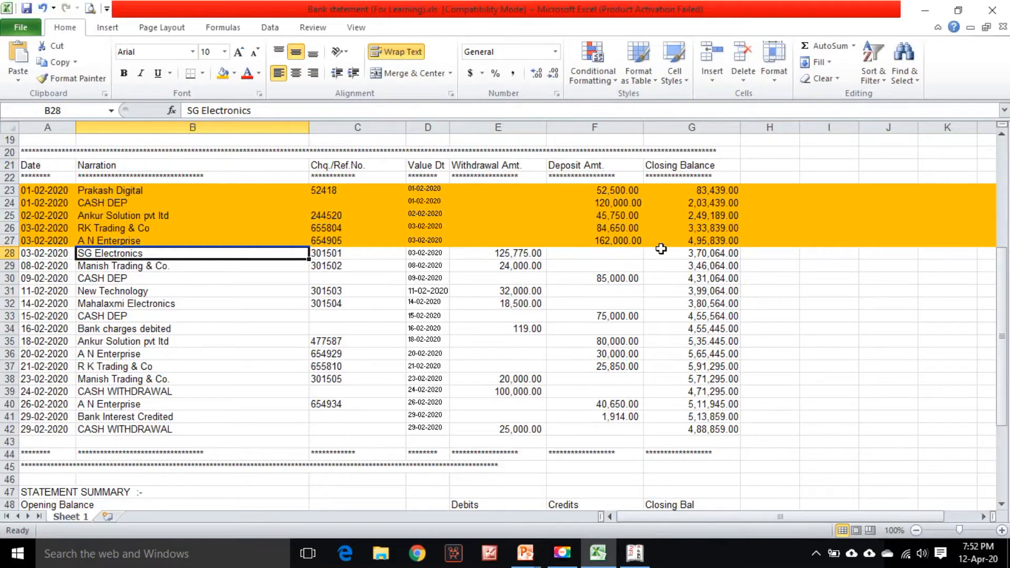
{"action": "key", "text": "Right"}
{"action": "key", "text": "Right"}
{"action": "key", "text": "Right"}
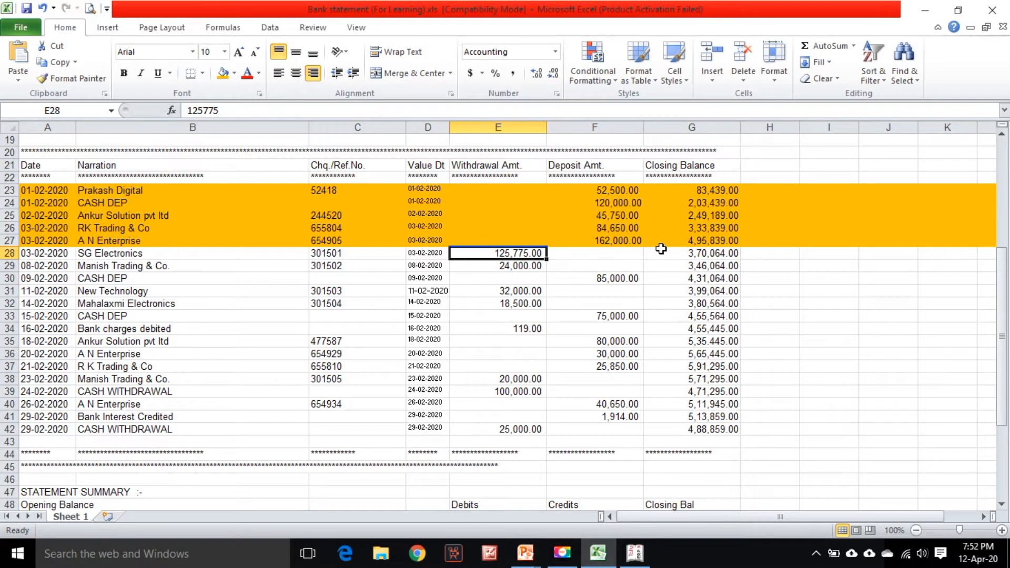
{"action": "key", "text": "alt+Tab"}
{"action": "type", "text": "125,77"}
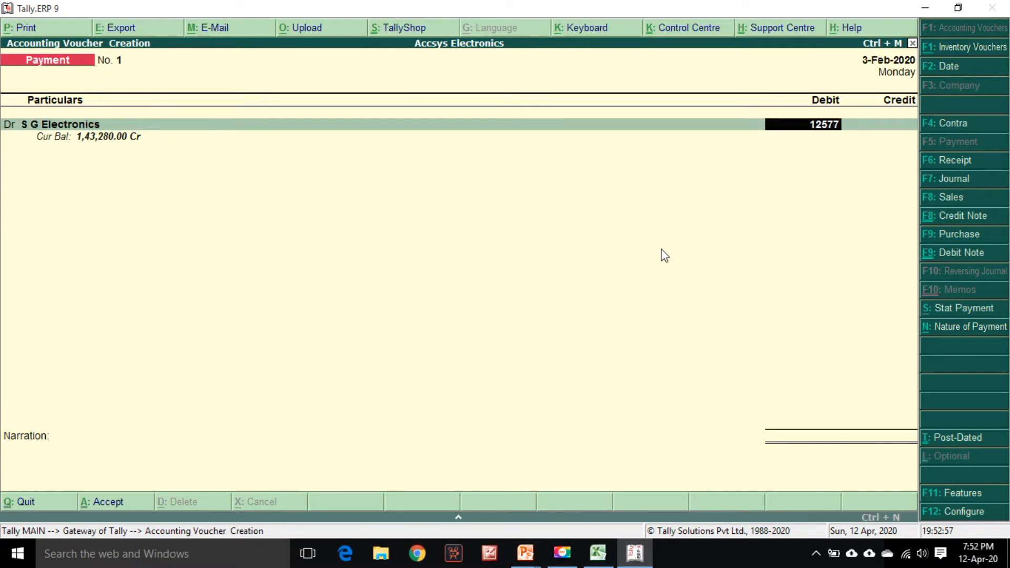
{"action": "type", "text": "5"}
{"action": "key", "text": "Return"}
Check the transaction date in the statement and adjust the S G Electronics debit against pending bill TI/751
{"action": "key", "text": "alt+Tab"}
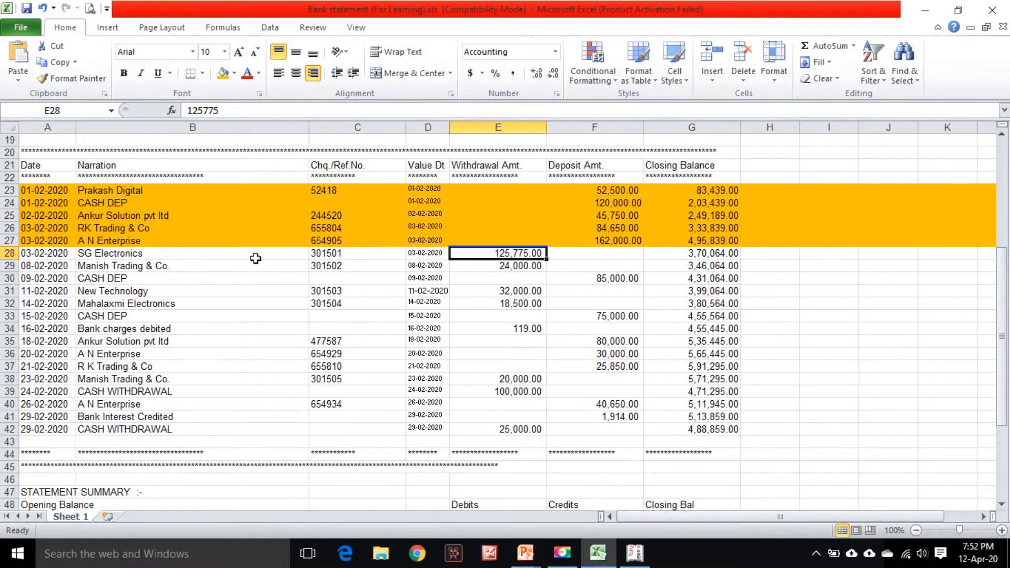
{"action": "left_click", "coordinate": [33, 254]}
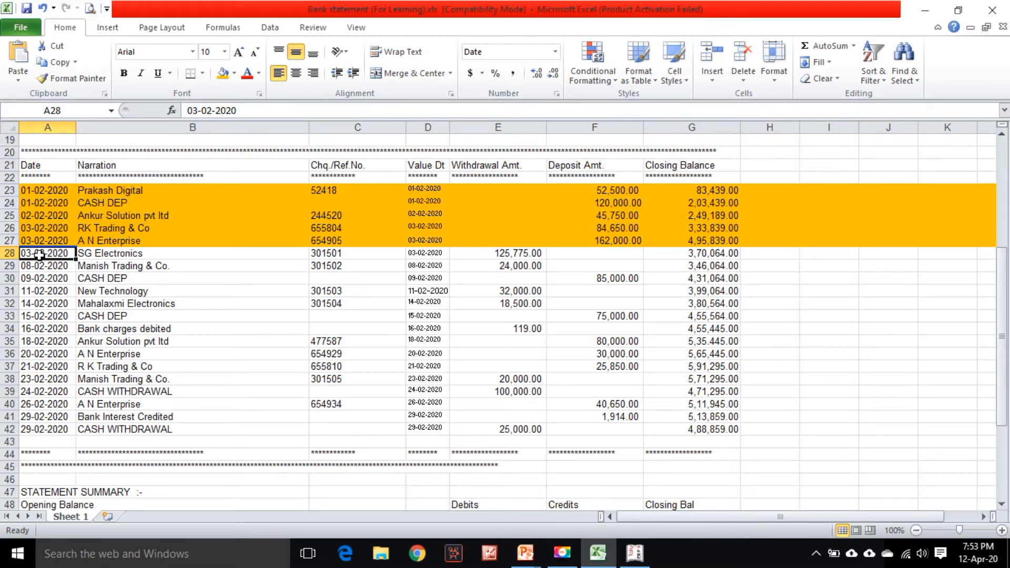
{"action": "key", "text": "alt+Tab"}
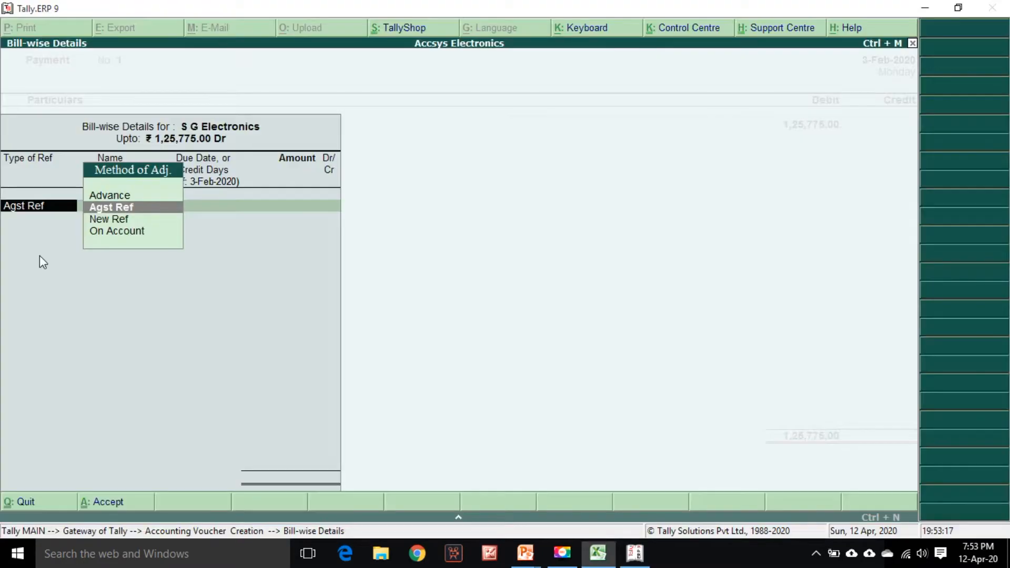
{"action": "key", "text": "Return"}
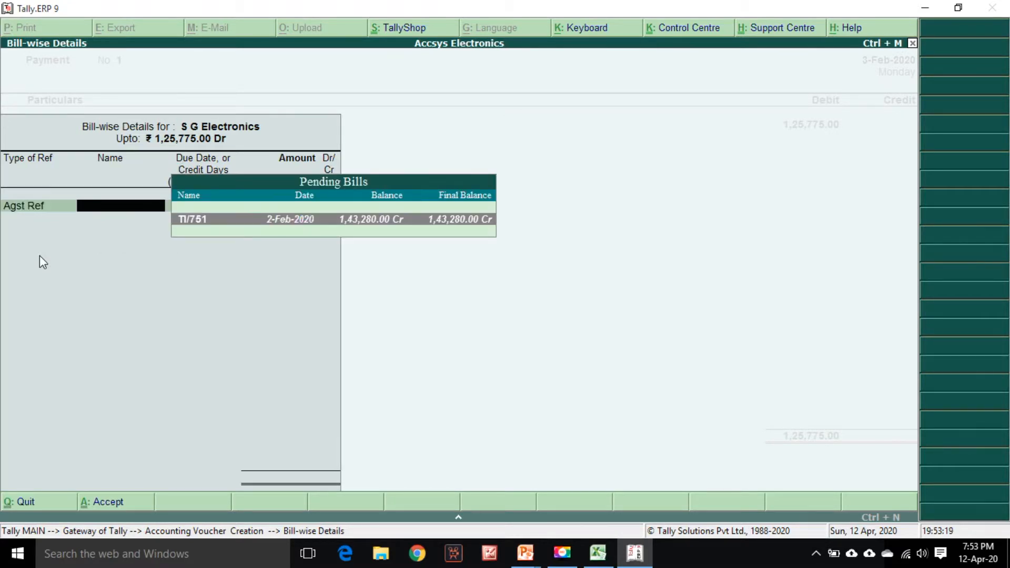
{"action": "key", "text": "BackSpace"}
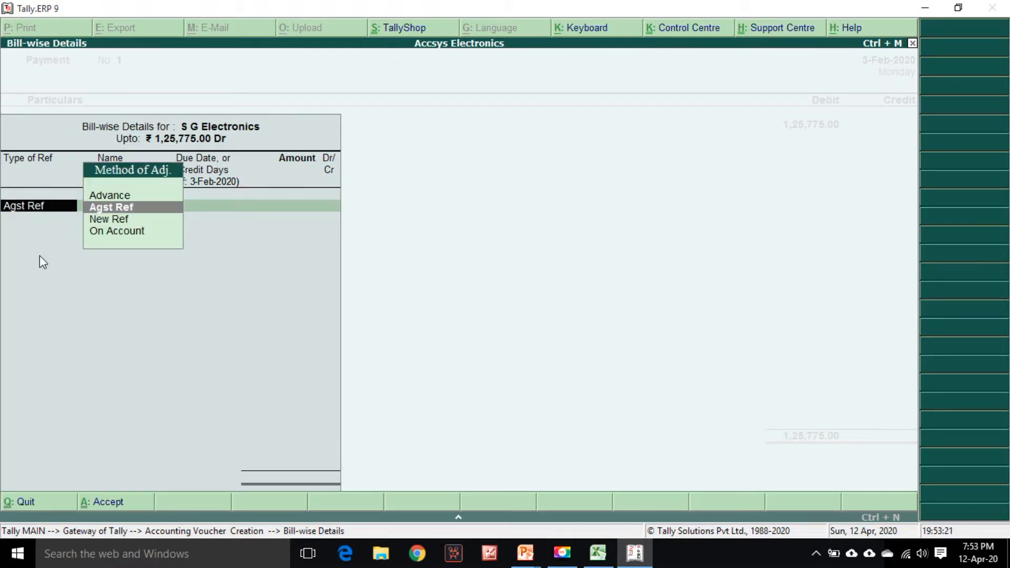
{"action": "key", "text": "Return"}
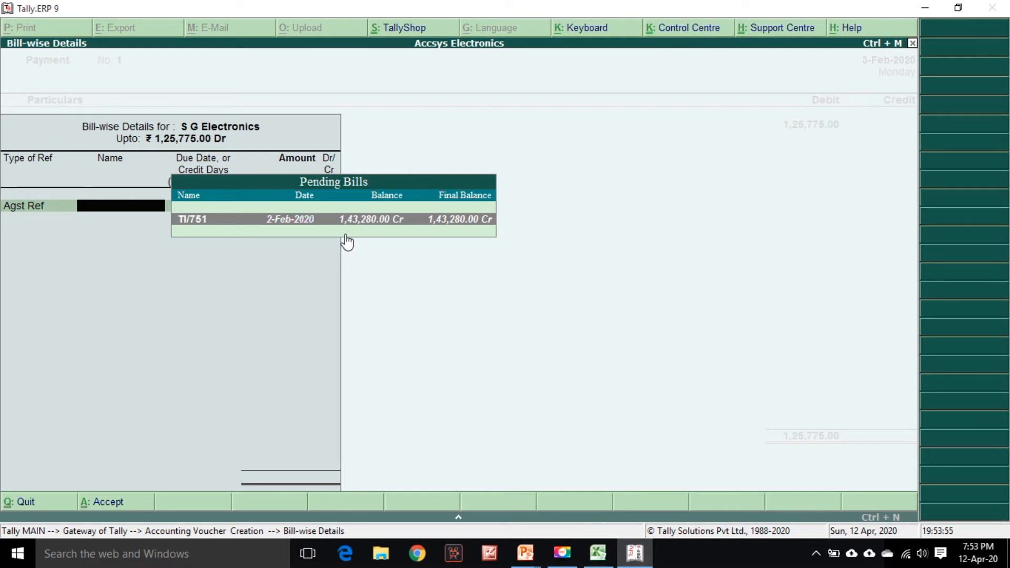
{"action": "key", "text": "Return"}
Credit Bank Account- HDFC and accept cheque 301501 dated 3-Feb-2020 in the bank allocation, matching the statement
{"action": "key", "text": "Return"}
{"action": "key", "text": "Return"}
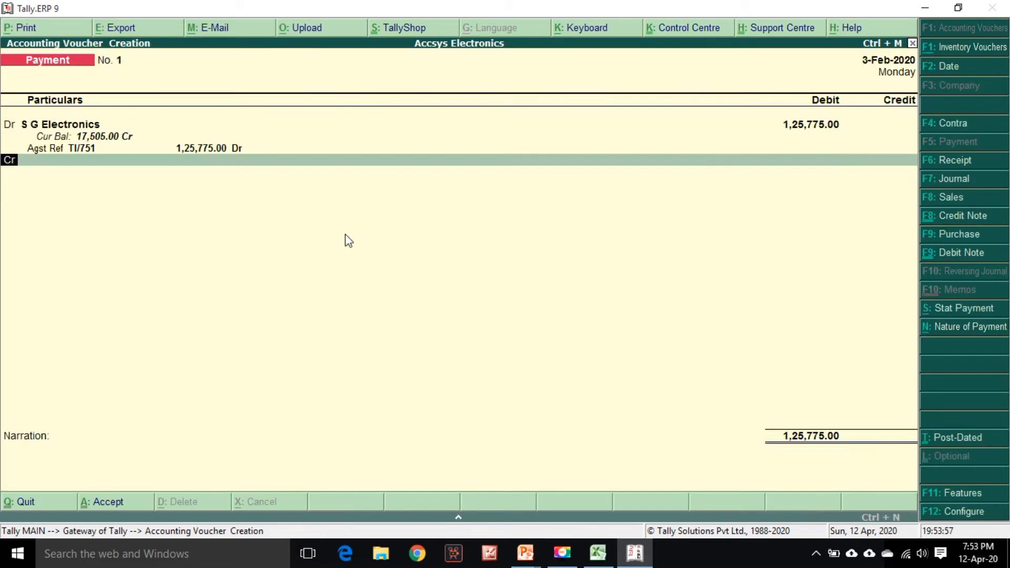
{"action": "key", "text": "Return"}
{"action": "type", "text": "Hd"}
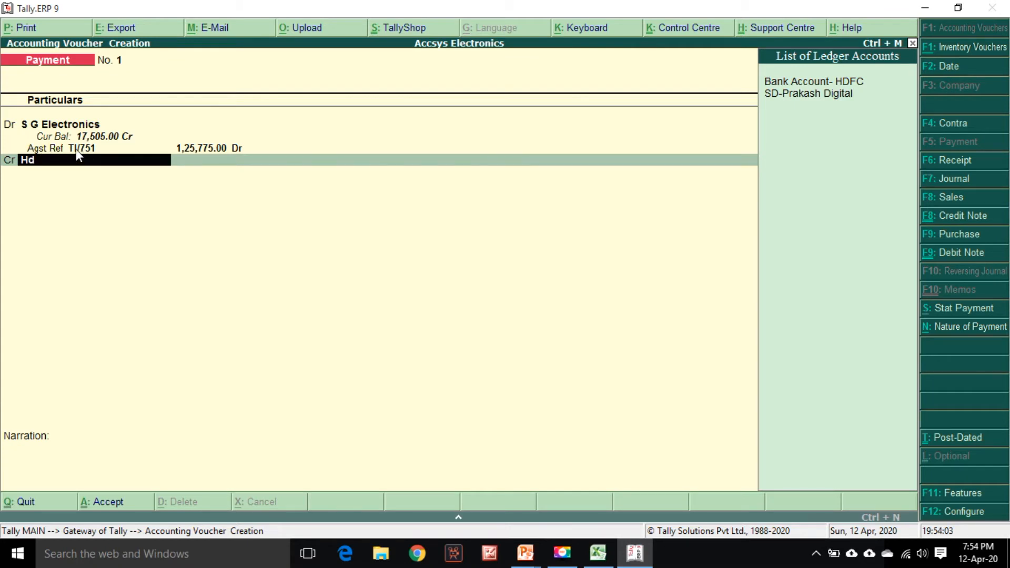
{"action": "key", "text": "Down"}
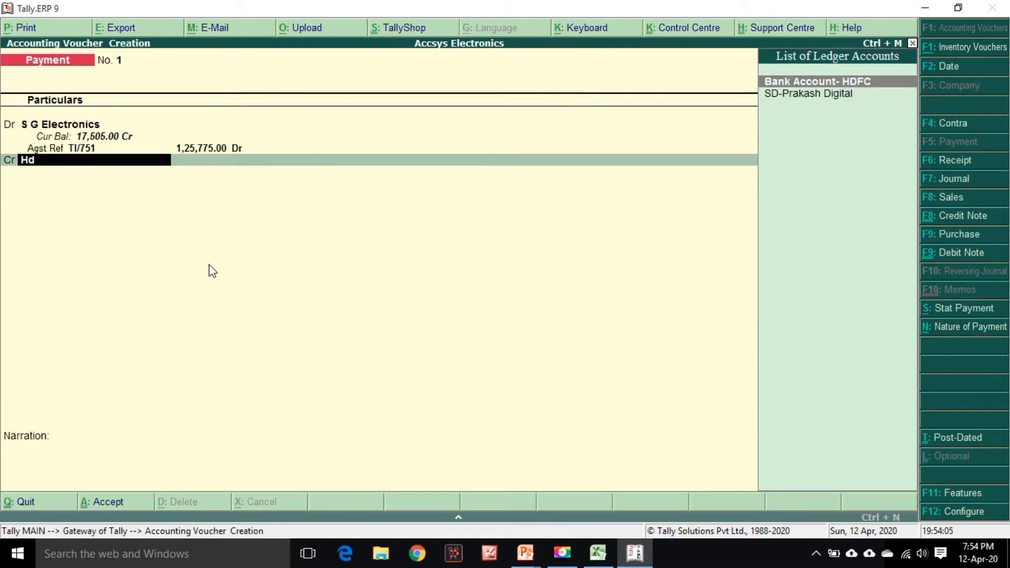
{"action": "key", "text": "Return"}
{"action": "key", "text": "Return"}
{"action": "key", "text": "Return"}
{"action": "key", "text": "Return"}
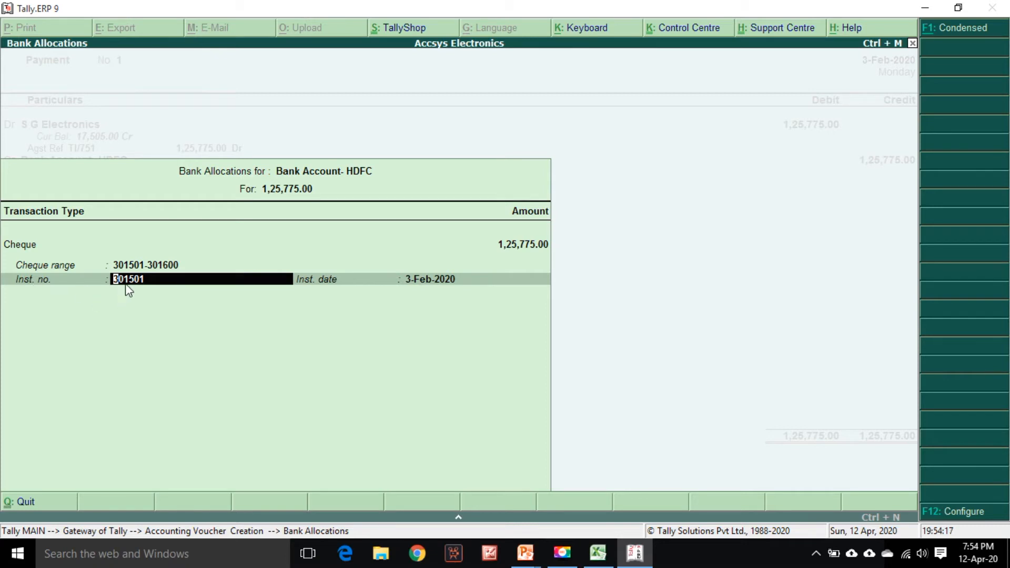
{"action": "left_click", "coordinate": [598, 553]}
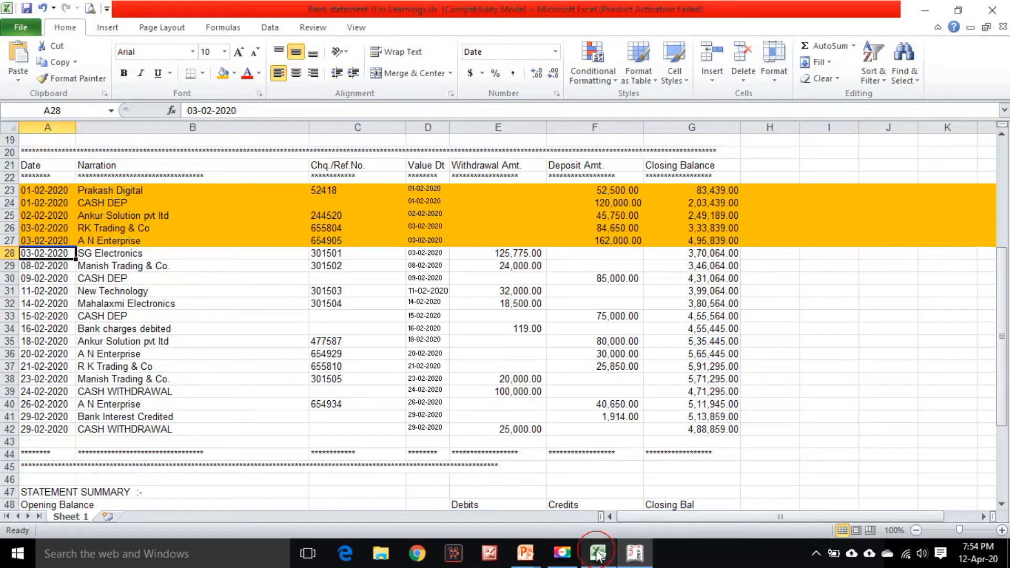
{"action": "left_click", "coordinate": [339, 257]}
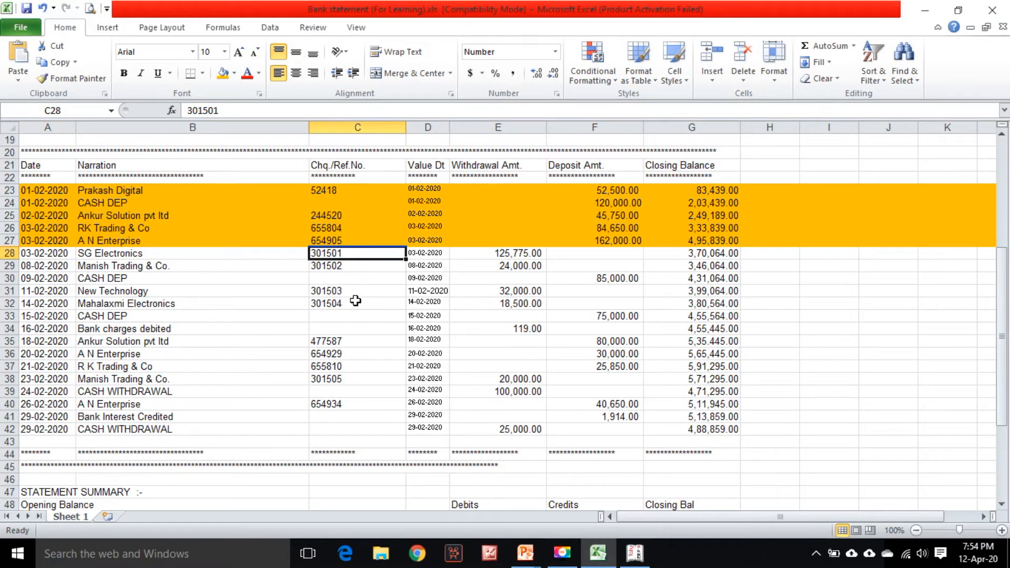
{"action": "key", "text": "alt+Tab"}
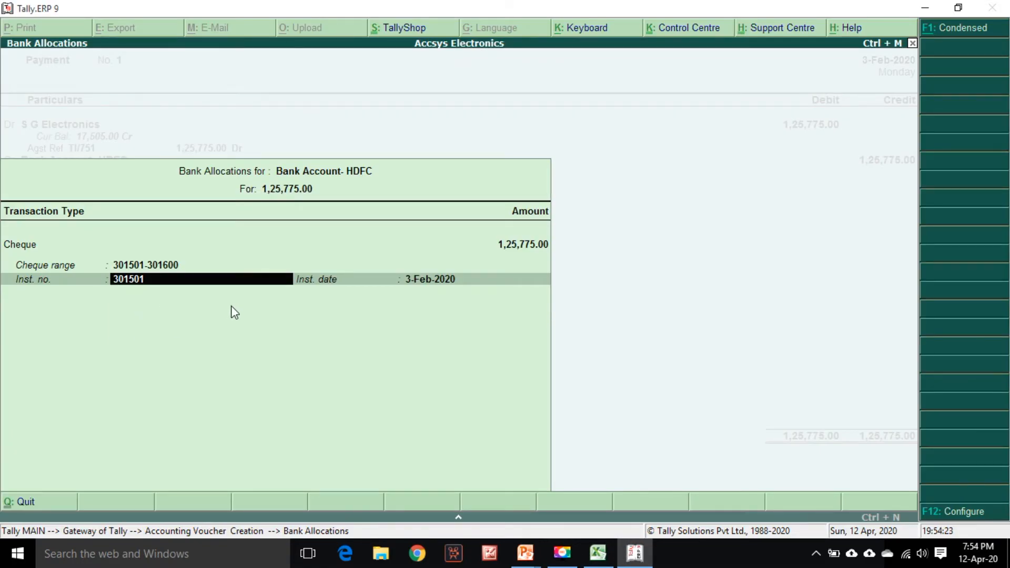
{"action": "key", "text": "Return"}
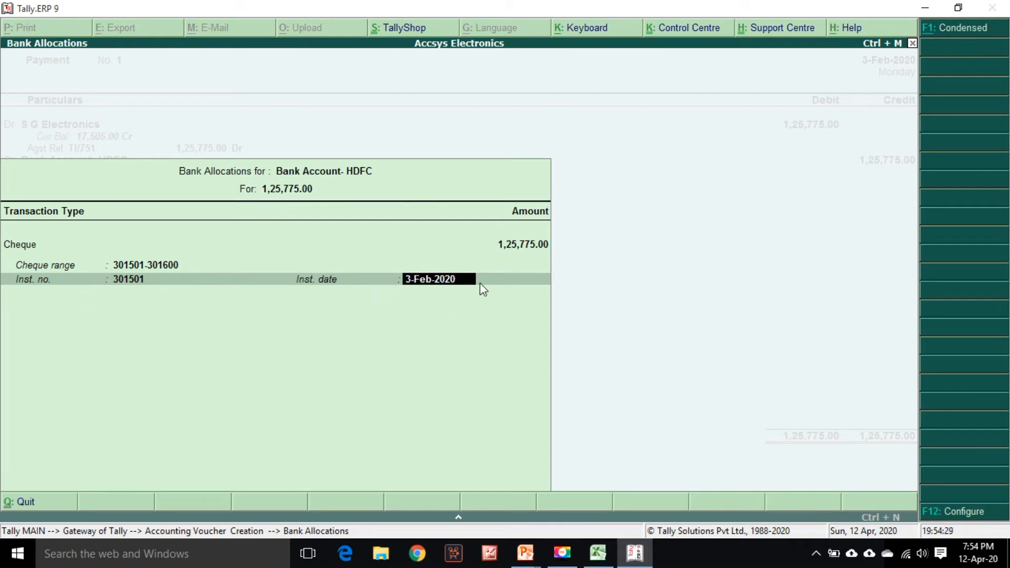
{"action": "key", "text": "Return"}
Enter the narration "Being payment made to the above party." and save the payment voucher
{"action": "type", "text": "Being"}
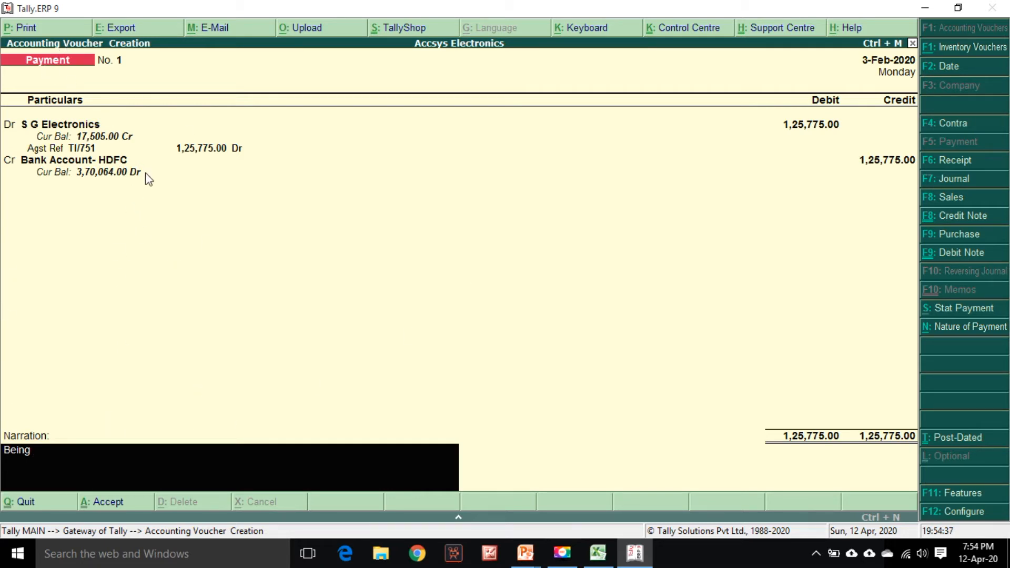
{"action": "type", "text": "payment made"}
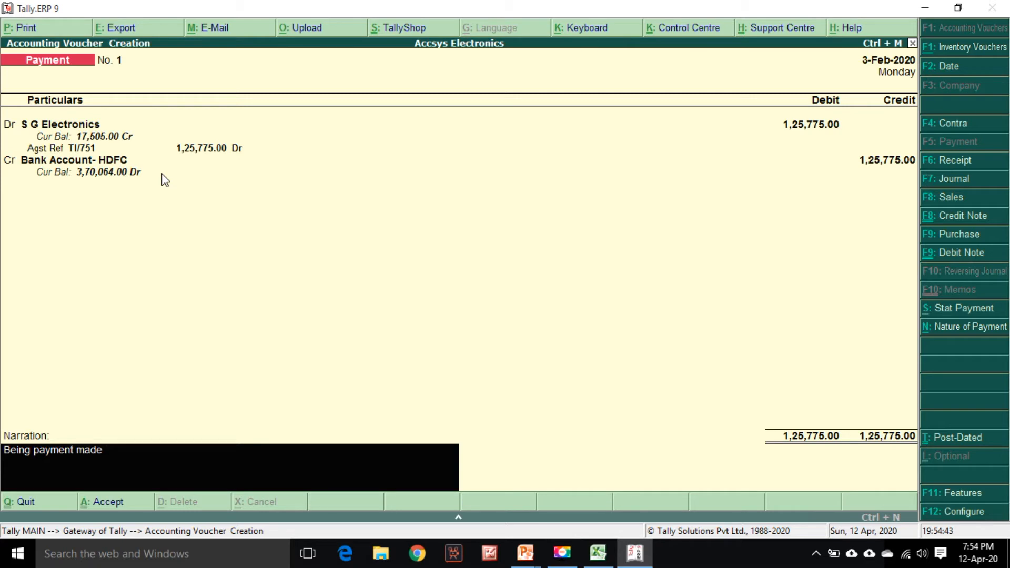
{"action": "type", "text": " to the above party."}
{"action": "key", "text": "Return"}
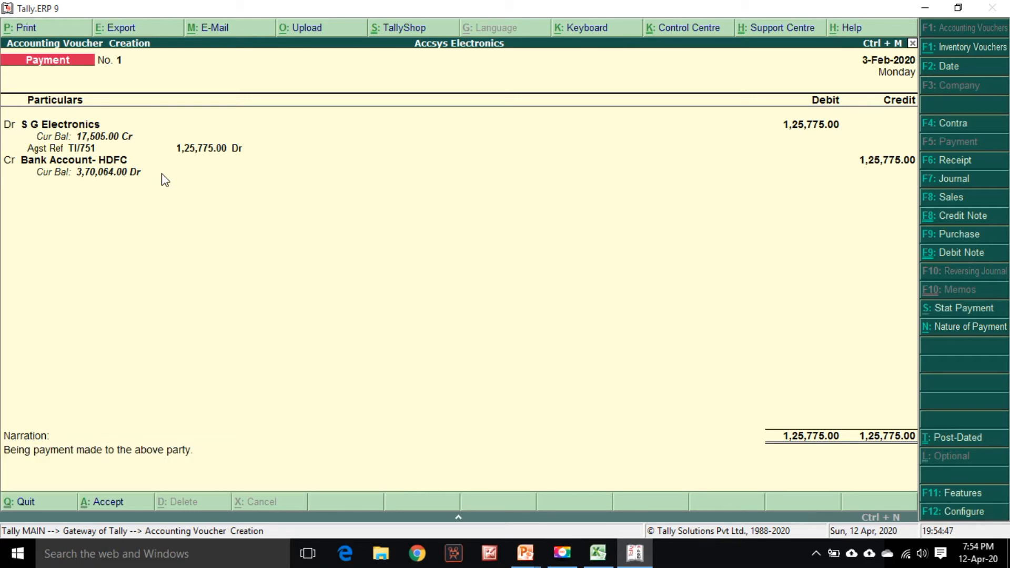
{"action": "key", "text": "Return"}
Highlight the SG Electronics row 28 in the statement with the fill colour and select the Manish Trading row
{"action": "key", "text": "alt+Tab"}
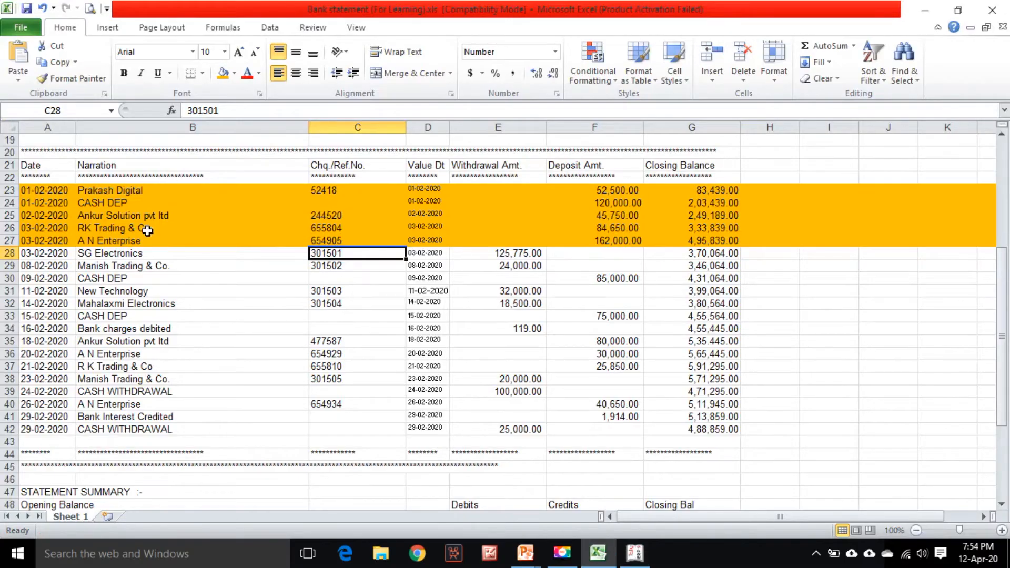
{"action": "left_click", "coordinate": [5, 256]}
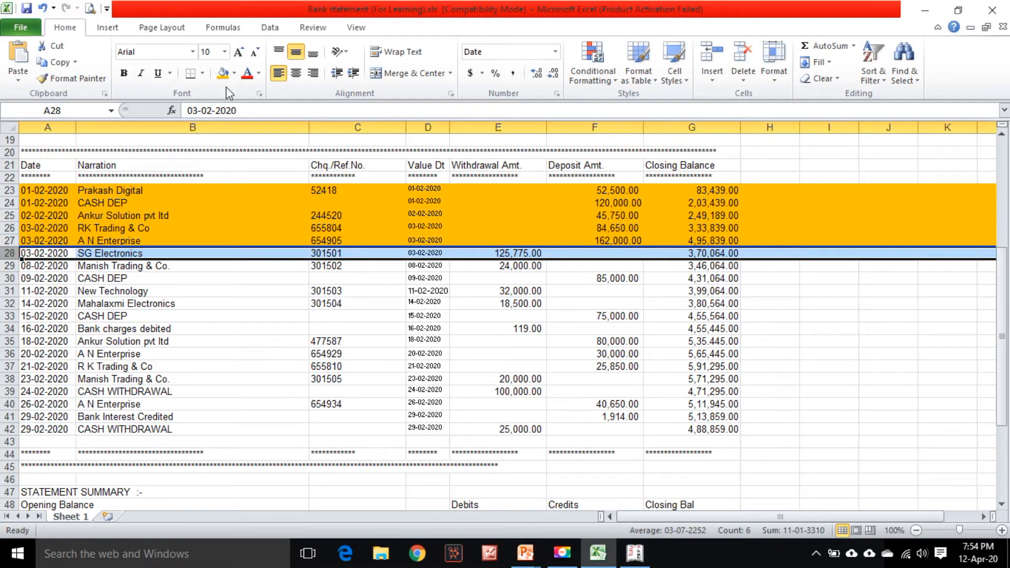
{"action": "left_click", "coordinate": [224, 73]}
{"action": "left_click", "coordinate": [128, 266]}
{"action": "key", "text": "Left"}
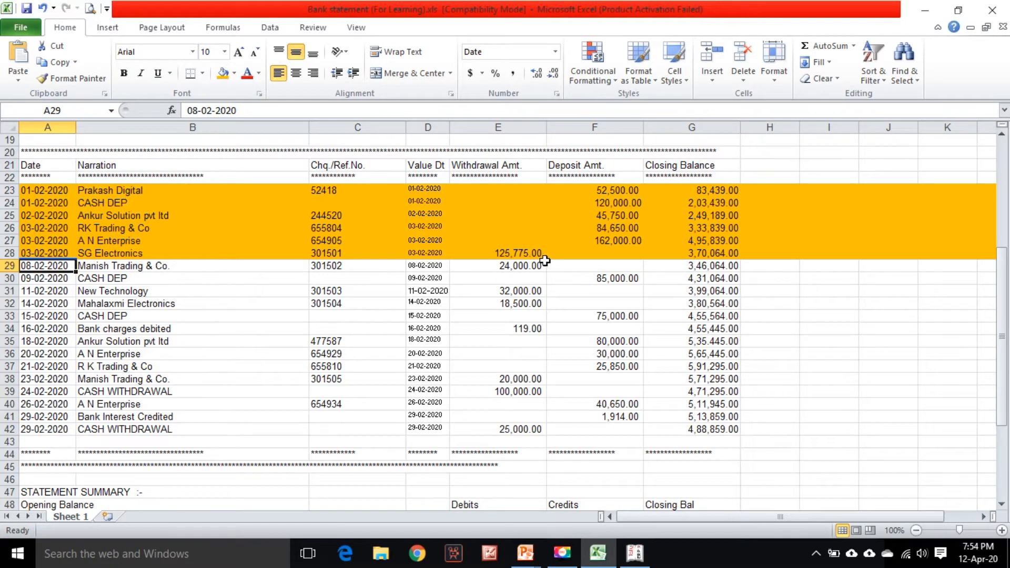
{"action": "left_click", "coordinate": [237, 256]}
{"action": "left_click", "coordinate": [221, 264]}
Start a payment dated 8-Feb-2020 debiting Manish Trading with 24000 from the statement's withdrawal column
{"action": "key", "text": "alt+Tab"}
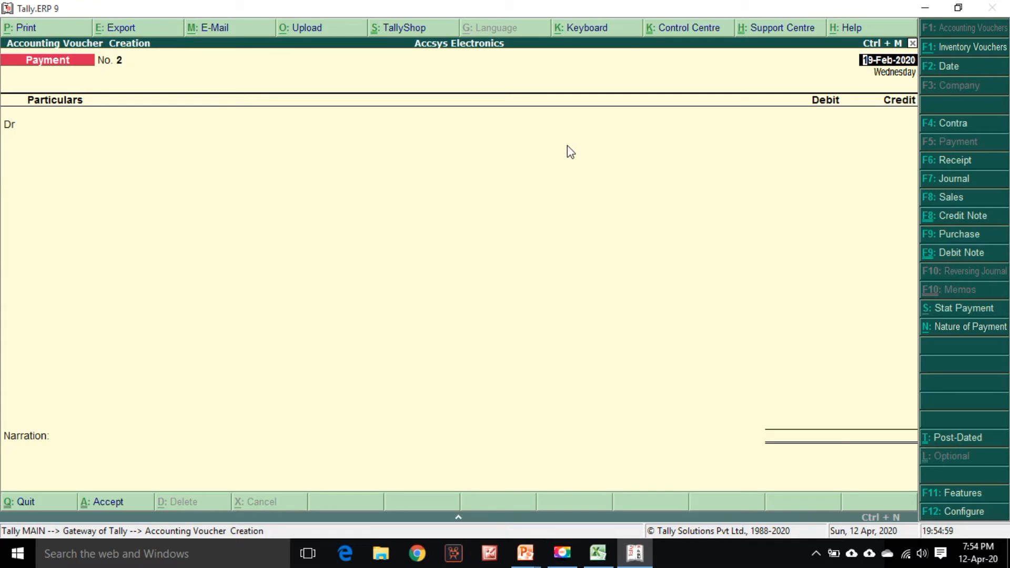
{"action": "key", "text": "Return"}
{"action": "type", "text": "Man"}
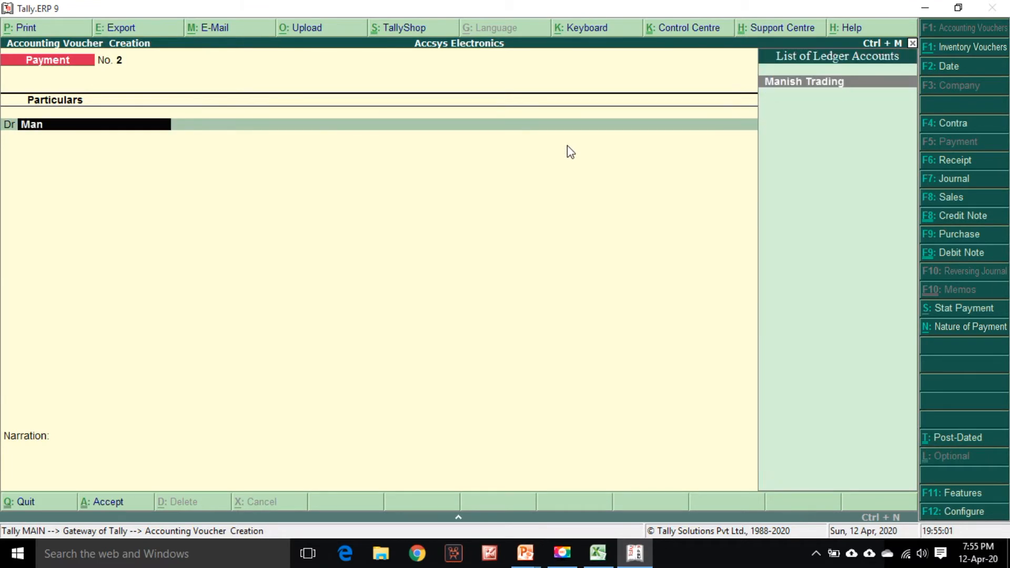
{"action": "key", "text": "Return"}
{"action": "key", "text": "alt+Tab"}
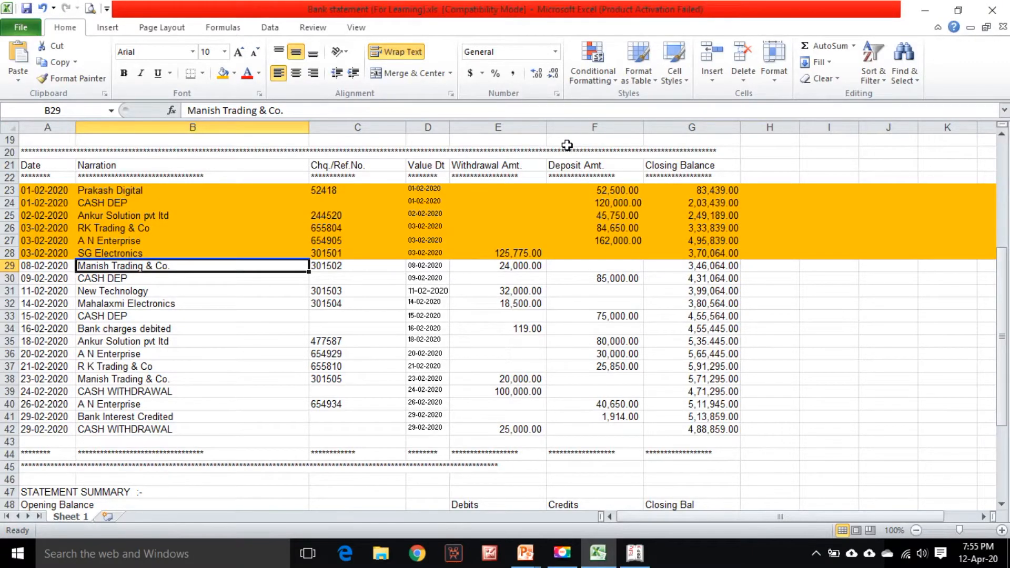
{"action": "key", "text": "alt+Tab"}
{"action": "type", "text": "24000"}
{"action": "key", "text": "Return"}
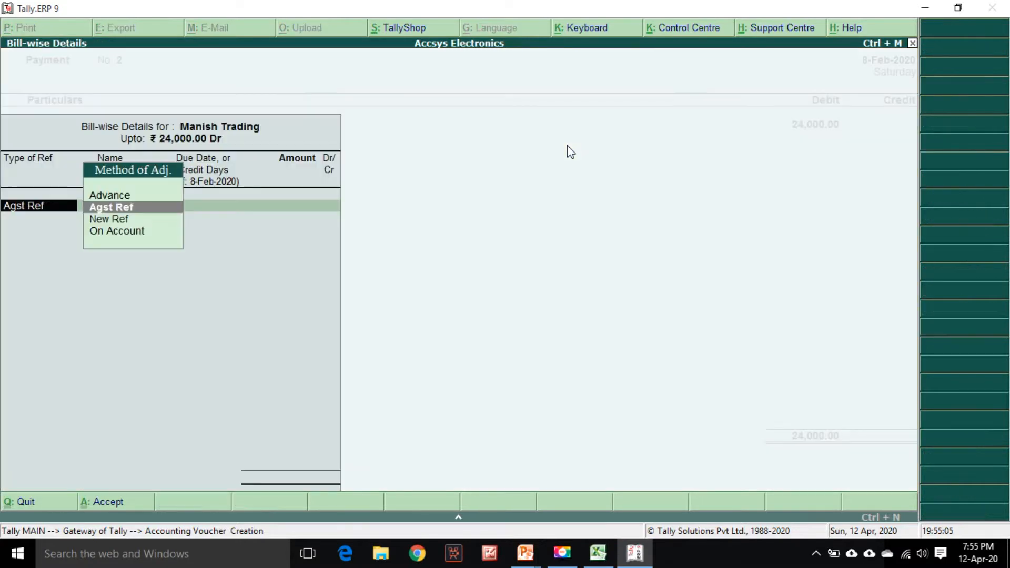
Adjust the Manish Trading debit against pending bill TI/552
{"action": "key", "text": "Return"}
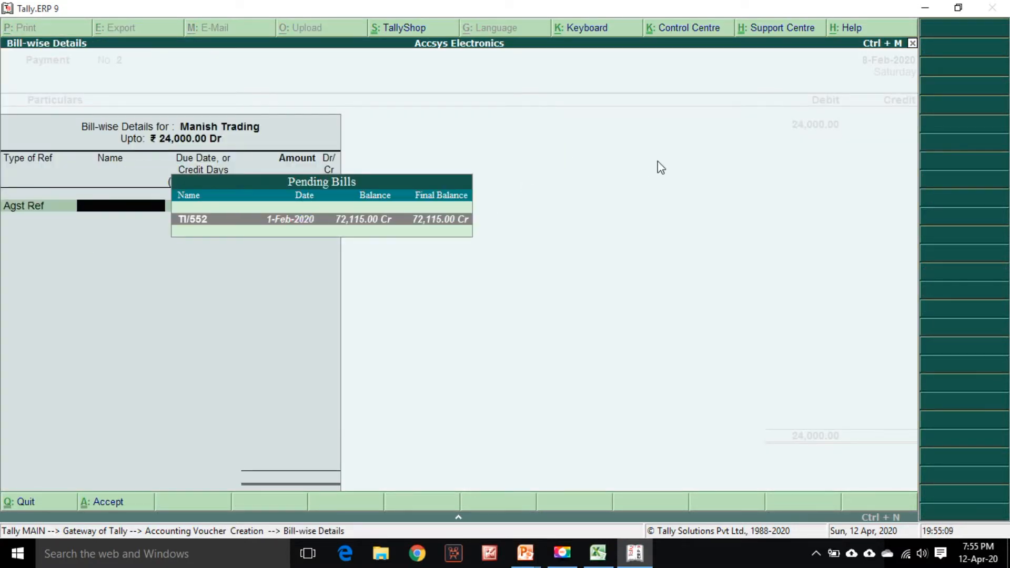
{"action": "key", "text": "Return"}
{"action": "key", "text": "Return"}
{"action": "key", "text": "Return"}
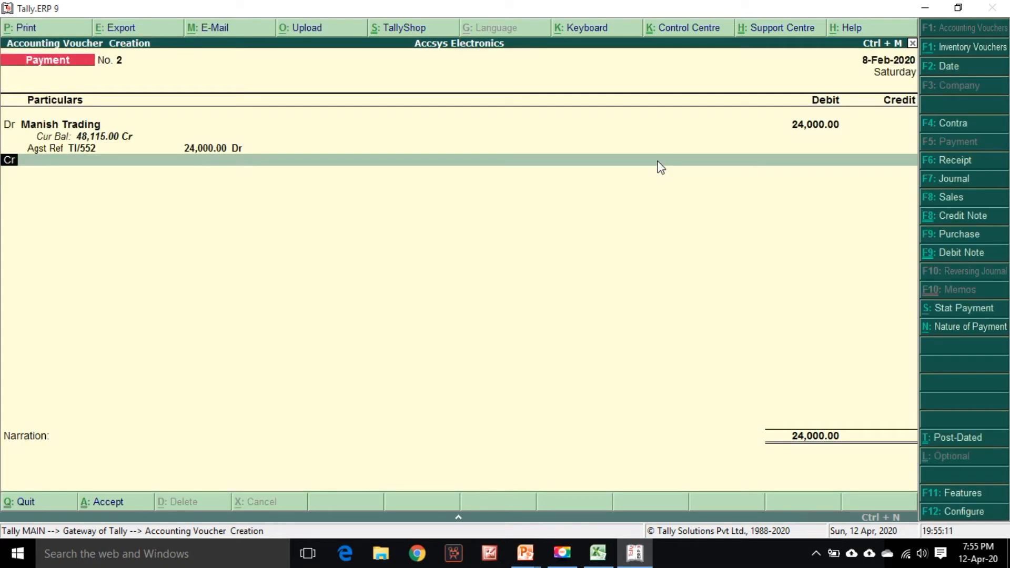
Credit Bank Account- HDFC with the 24,000 payment
{"action": "type", "text": "Hd"}
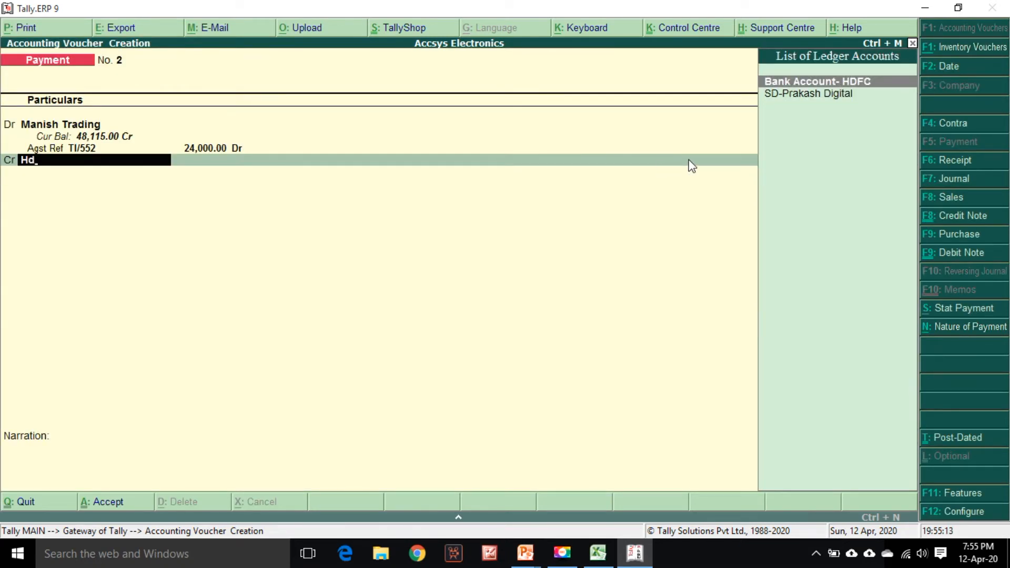
{"action": "key", "text": "Return"}
{"action": "key", "text": "alt+Tab"}
Select the Manish Trading row 29 in the statement and accept cheque 301502 dated 8-Feb-2020 in the bank allocation
{"action": "key", "text": "alt+Tab"}
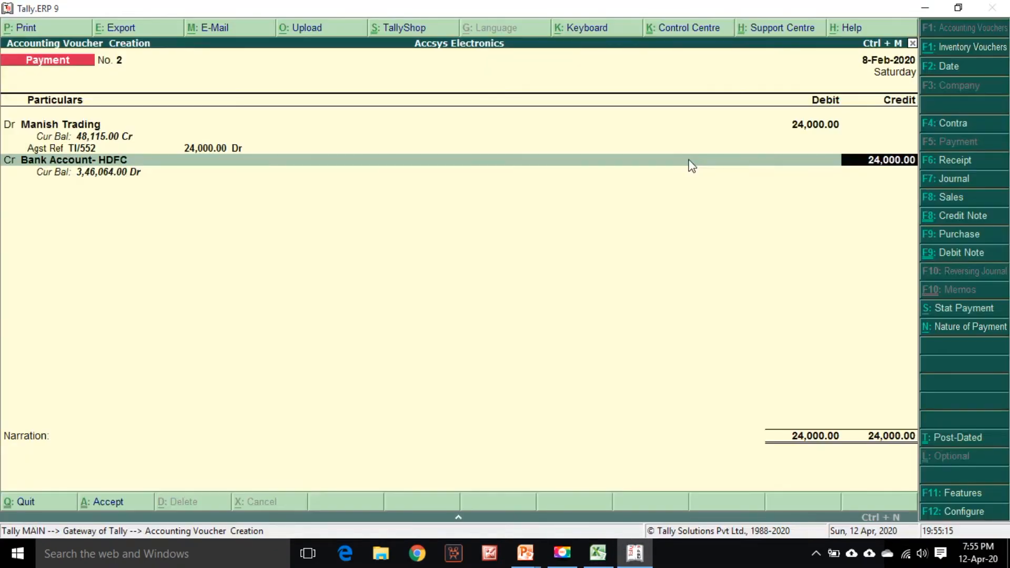
{"action": "key", "text": "Return"}
{"action": "key", "text": "Return"}
{"action": "key", "text": "Return"}
{"action": "key", "text": "alt+Tab"}
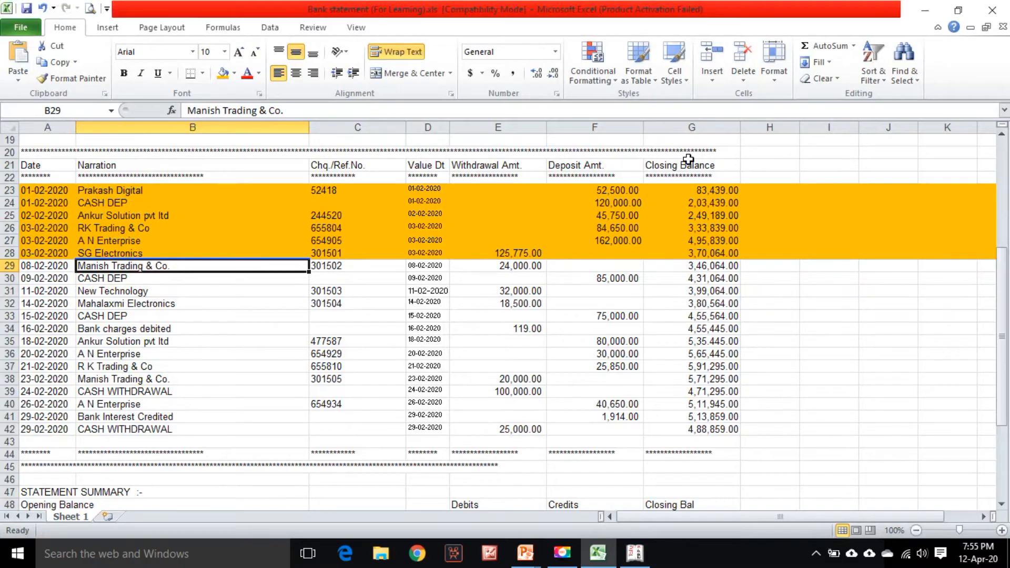
{"action": "left_click", "coordinate": [6, 265]}
{"action": "key", "text": "alt+Tab"}
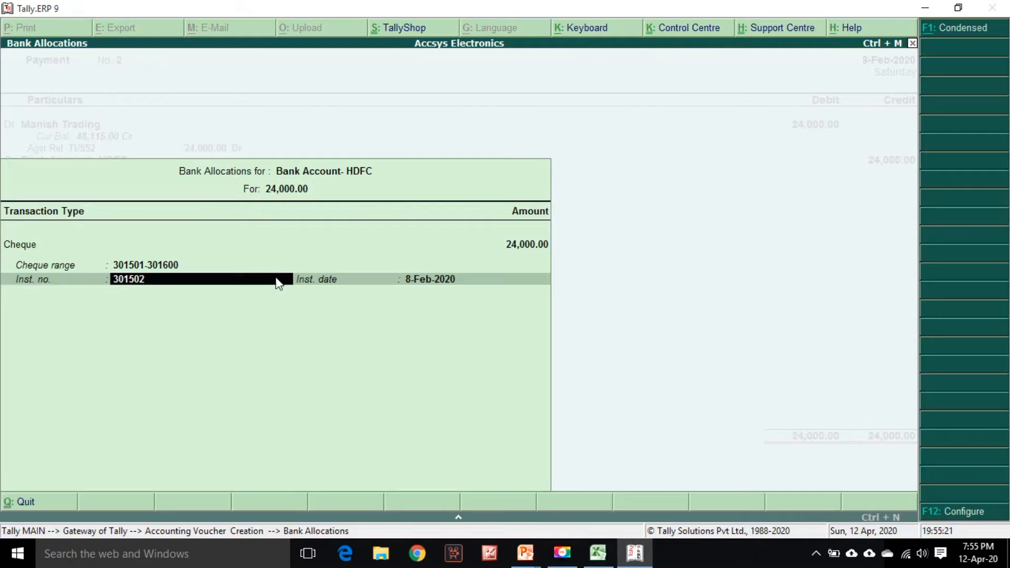
{"action": "key", "text": "Return"}
{"action": "key", "text": "Return"}
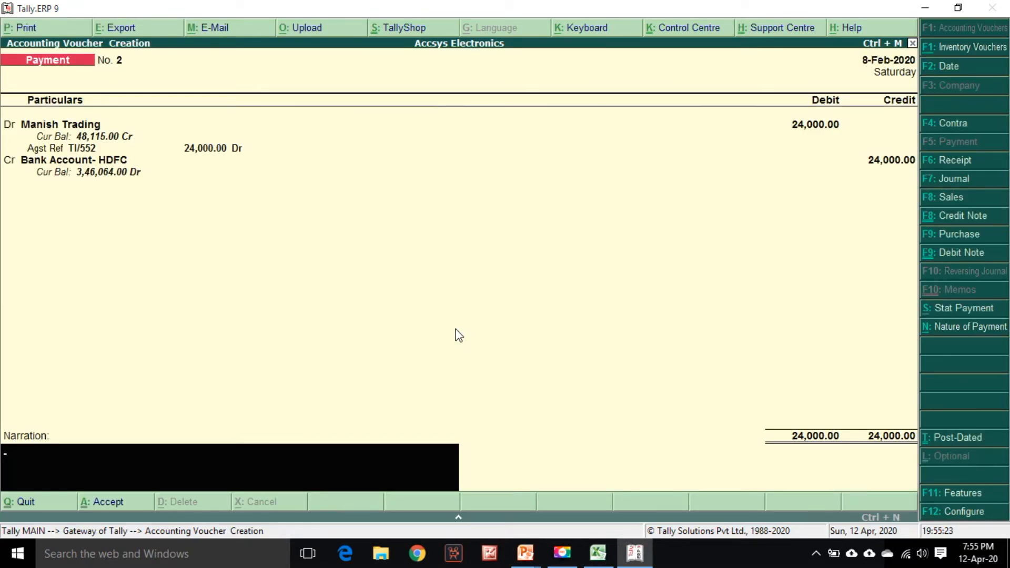
Recall the standard narration and save the Manish Trading payment voucher
{"action": "key", "text": "ctrl+r"}
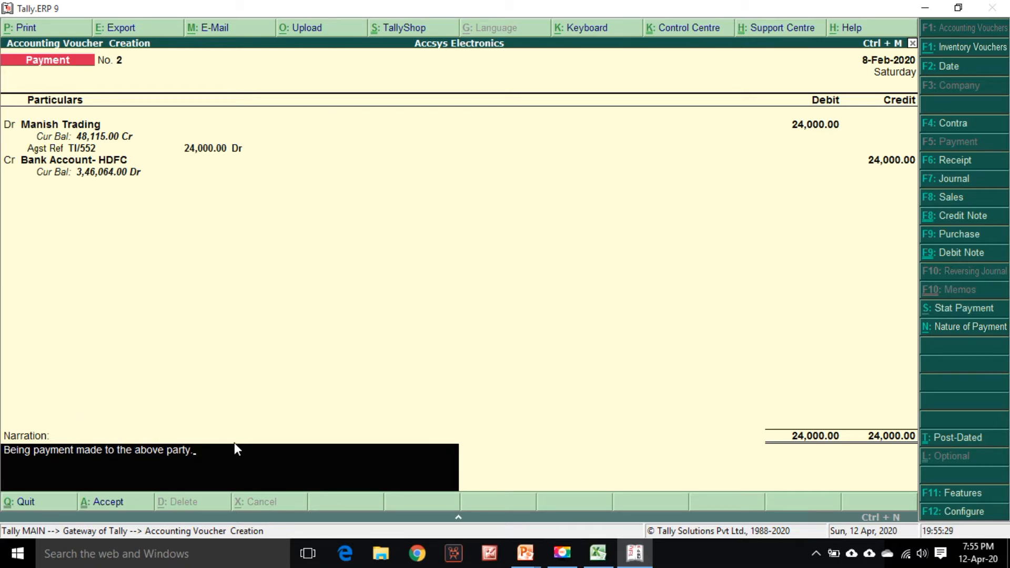
{"action": "key", "text": "Return"}
{"action": "key", "text": "Return"}
Check the date of the CASH DEP row 30 in the statement and switch to a Contra voucher
{"action": "key", "text": "alt+Tab"}
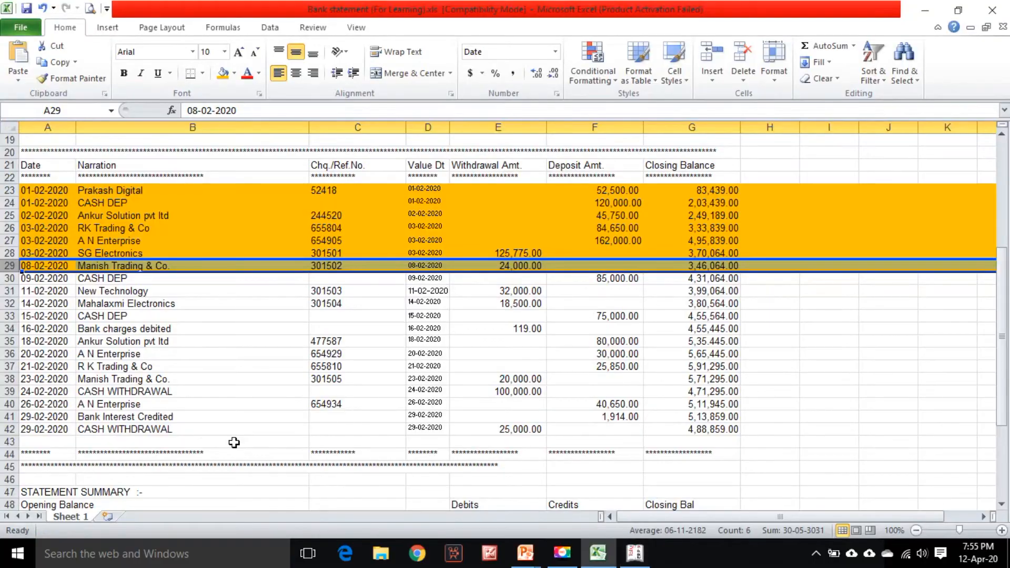
{"action": "scroll", "coordinate": [311, 306], "scroll_direction": "down", "scroll_amount": 1}
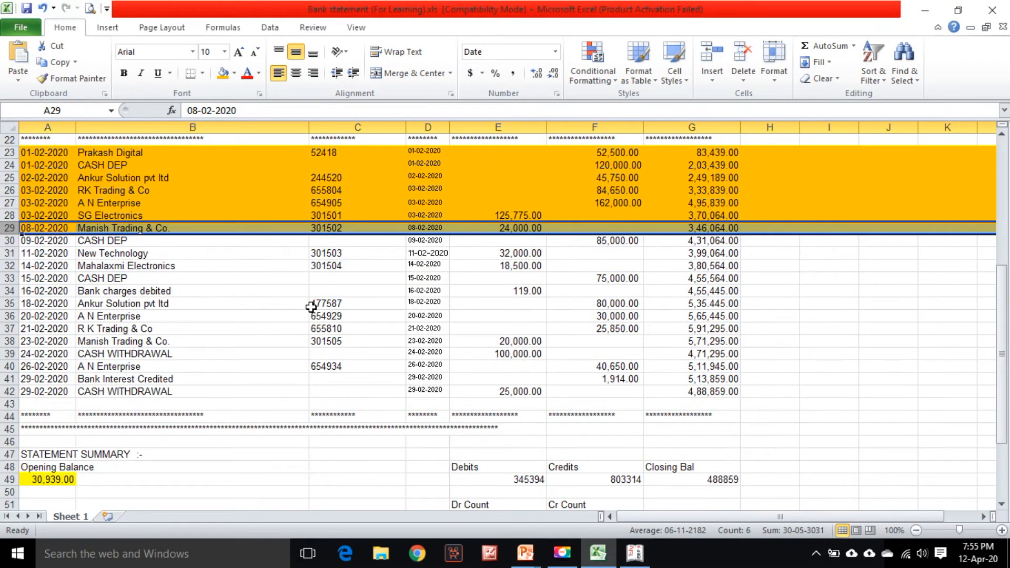
{"action": "left_click", "coordinate": [156, 241]}
{"action": "left_click", "coordinate": [41, 241]}
{"action": "key", "text": "alt+Tab"}
{"action": "left_click", "coordinate": [947, 124]}
{"action": "key", "text": "alt+Tab"}
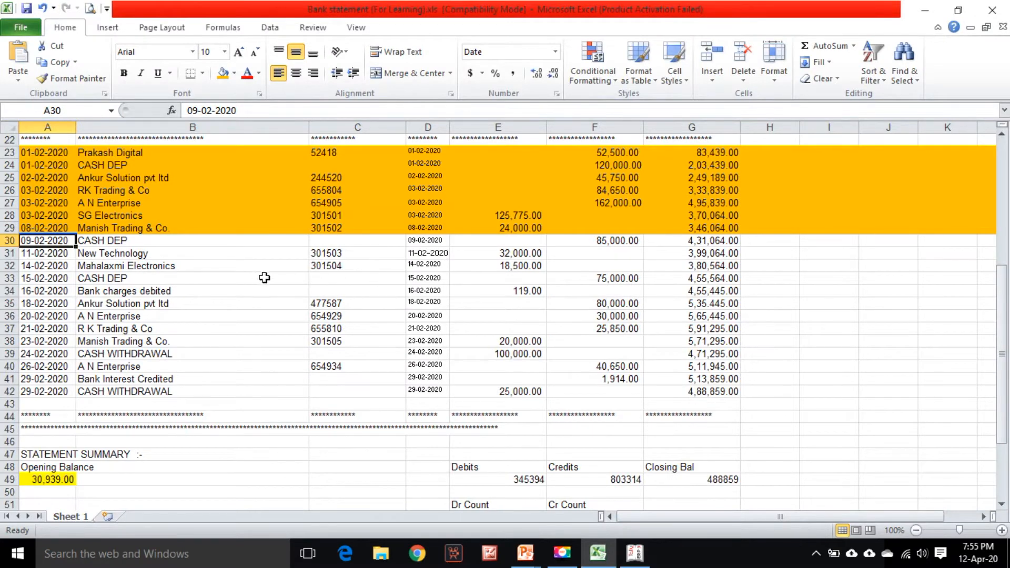
Credit Cash with 85,000 in the Contra voucher dated 9-Feb-2020
{"action": "key", "text": "alt+Tab"}
{"action": "key", "text": "Return"}
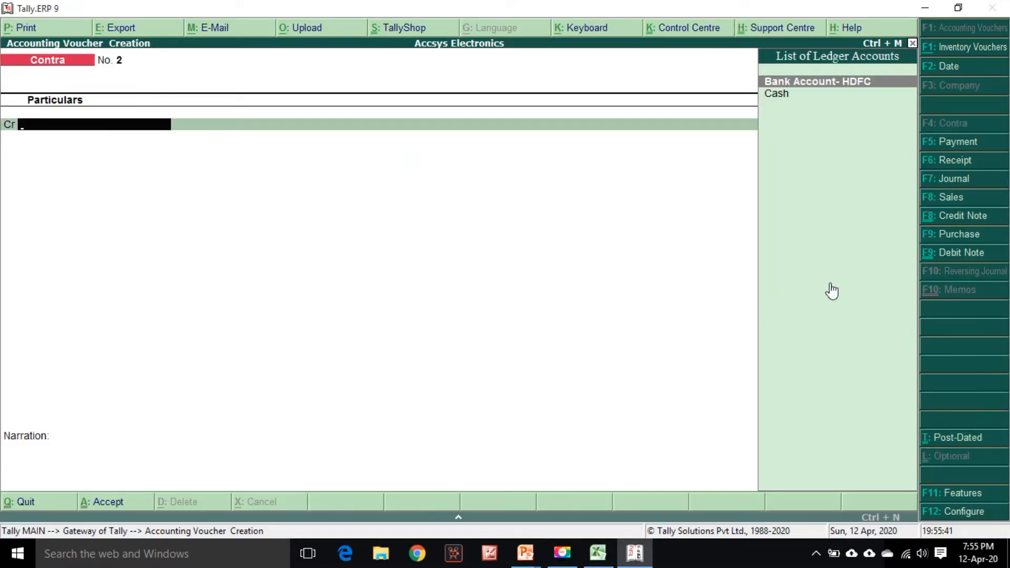
{"action": "key", "text": "Down"}
{"action": "key", "text": "Return"}
{"action": "key", "text": "alt+Tab"}
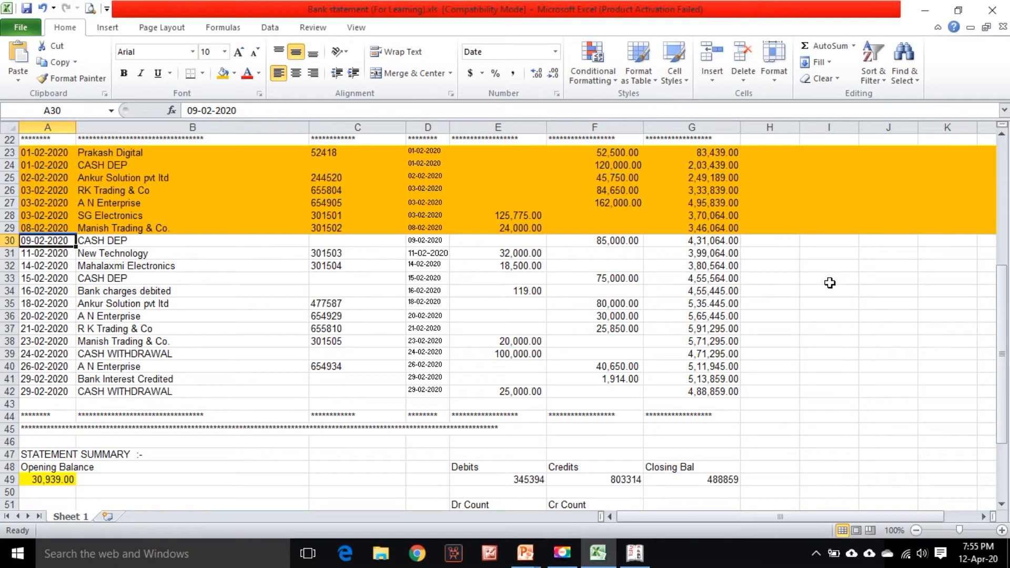
{"action": "key", "text": "alt+Tab"}
{"action": "type", "text": "85000"}
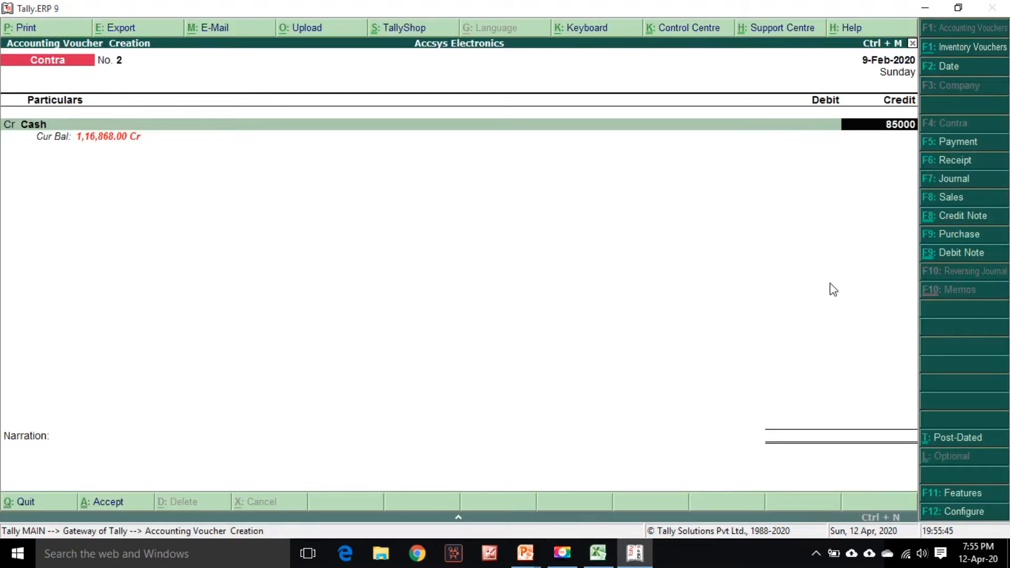
{"action": "key", "text": "Return"}
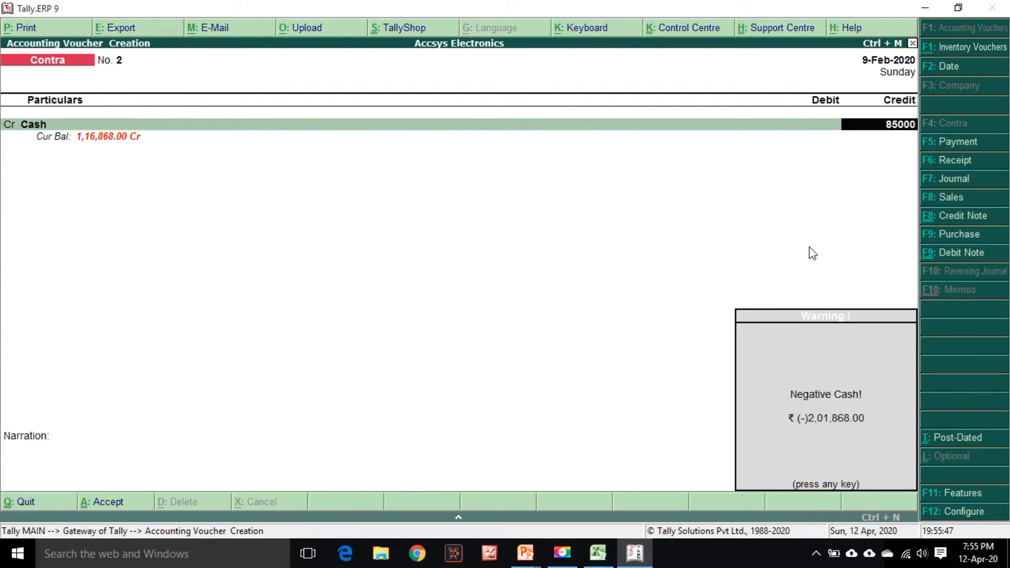
Debit Bank Account- HDFC with 85,000, accepting the cash bank allocation and leaving cash denominations blank
{"action": "key", "text": "Return"}
{"action": "key", "text": "Return"}
{"action": "key", "text": "Return"}
{"action": "key", "text": "Return"}
{"action": "key", "text": "Return"}
{"action": "key", "text": "Return"}
{"action": "key", "text": "Return"}
{"action": "key", "text": "Return"}
{"action": "key", "text": "Return"}
{"action": "key", "text": "Return"}
{"action": "key", "text": "Return"}
{"action": "key", "text": "Return"}
{"action": "key", "text": "Return"}
{"action": "key", "text": "Return"}
{"action": "key", "text": "Return"}
{"action": "key", "text": "Return"}
{"action": "key", "text": "Return"}
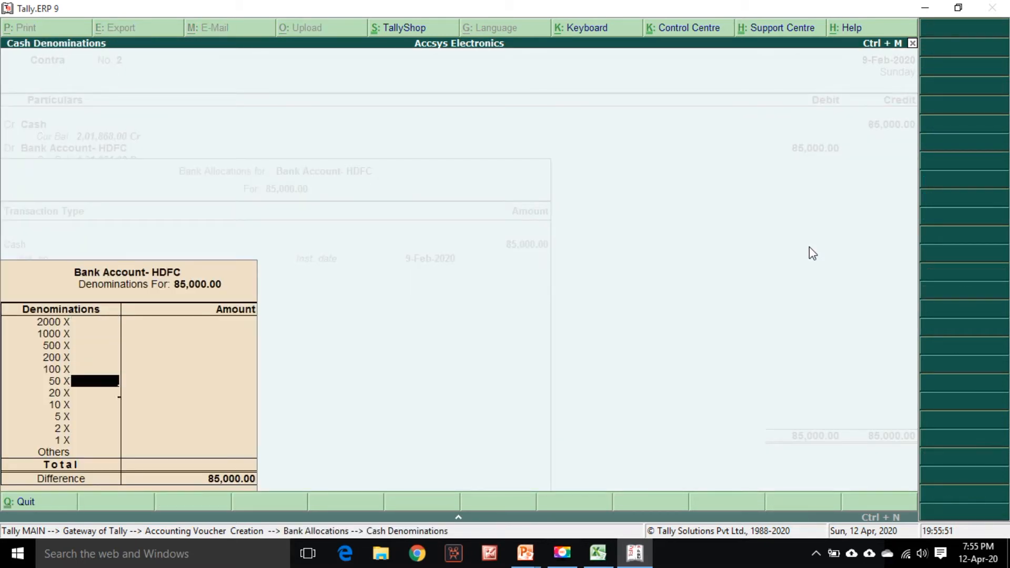
{"action": "key", "text": "Return"}
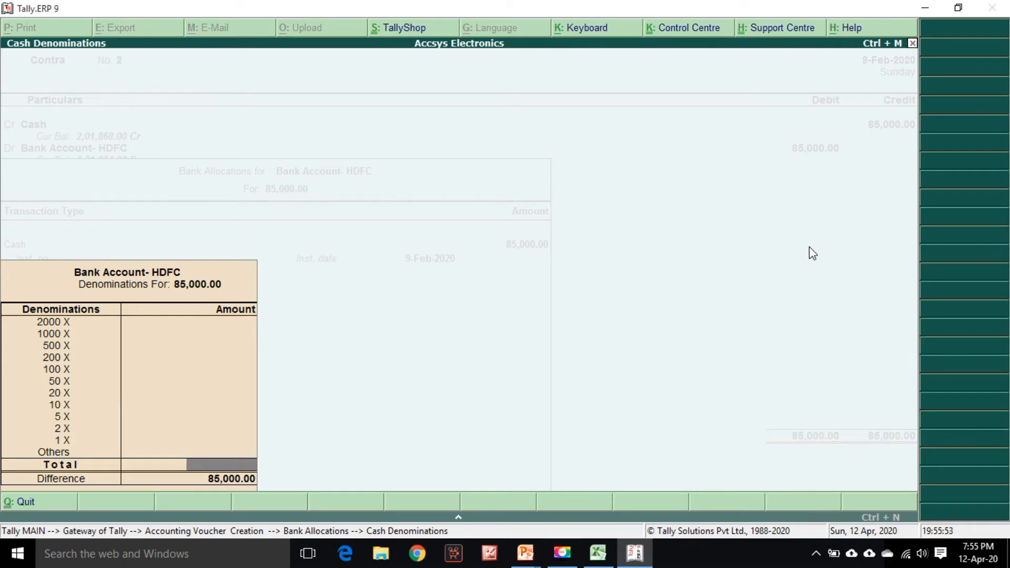
{"action": "key", "text": "Return"}
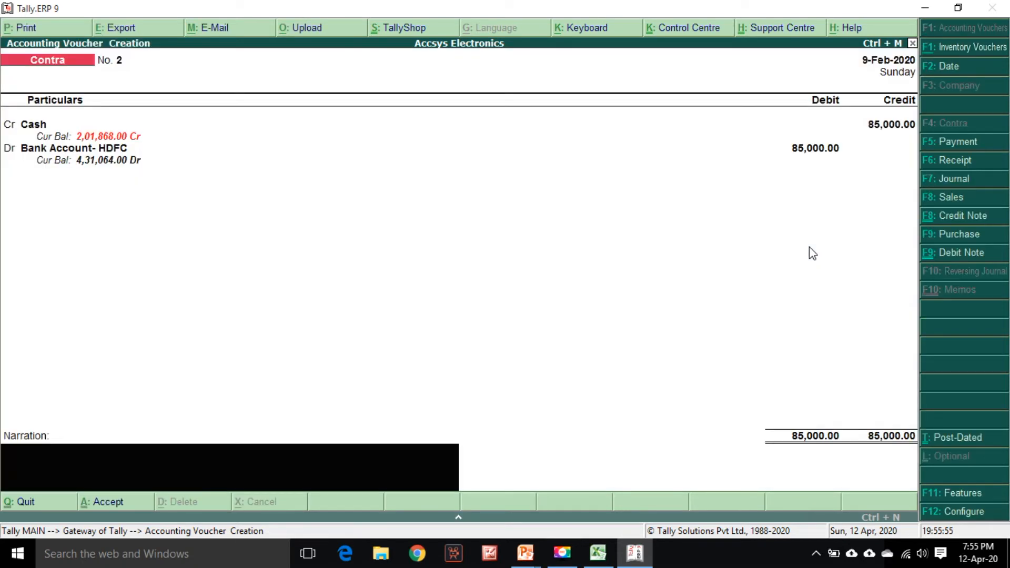
Enter the narration "Being cash deposited" and save the Contra voucher
{"action": "type", "text": "Being cash deposited"}
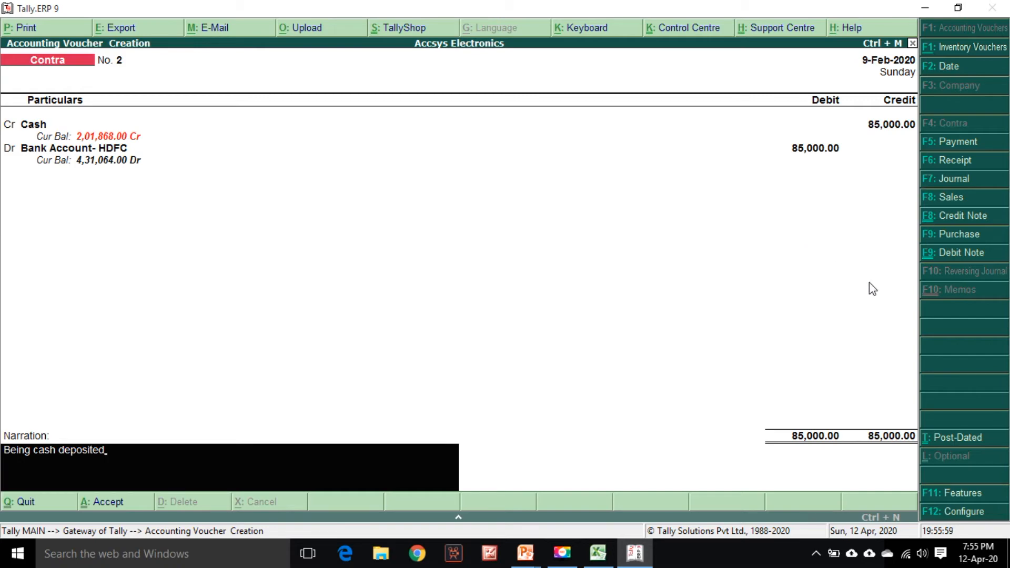
{"action": "key", "text": "Return"}
{"action": "key", "text": "Return"}
Highlight the CASH DEP row 30 in the statement with the fill colour
{"action": "key", "text": "alt+Tab"}
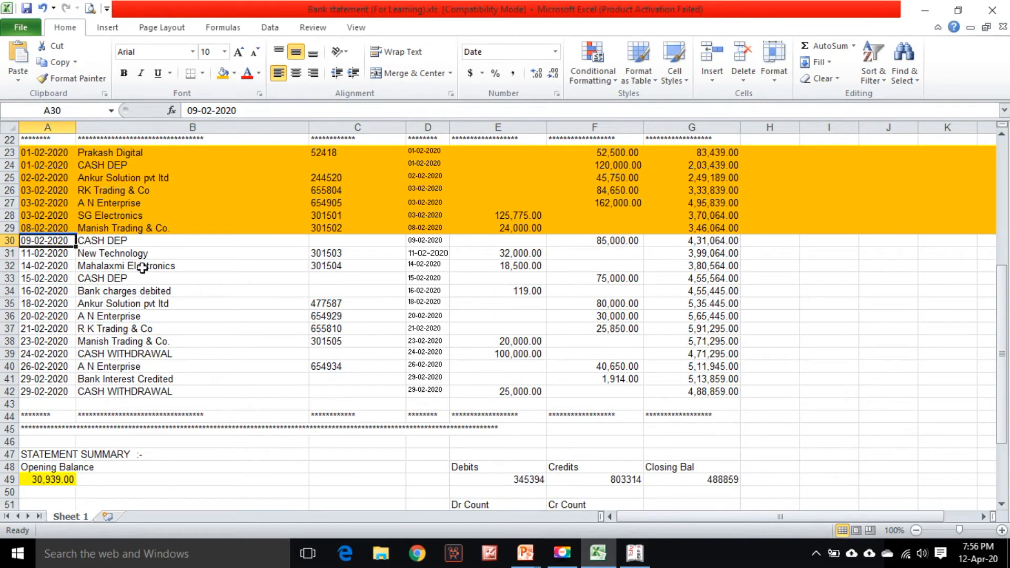
{"action": "left_click", "coordinate": [10, 240]}
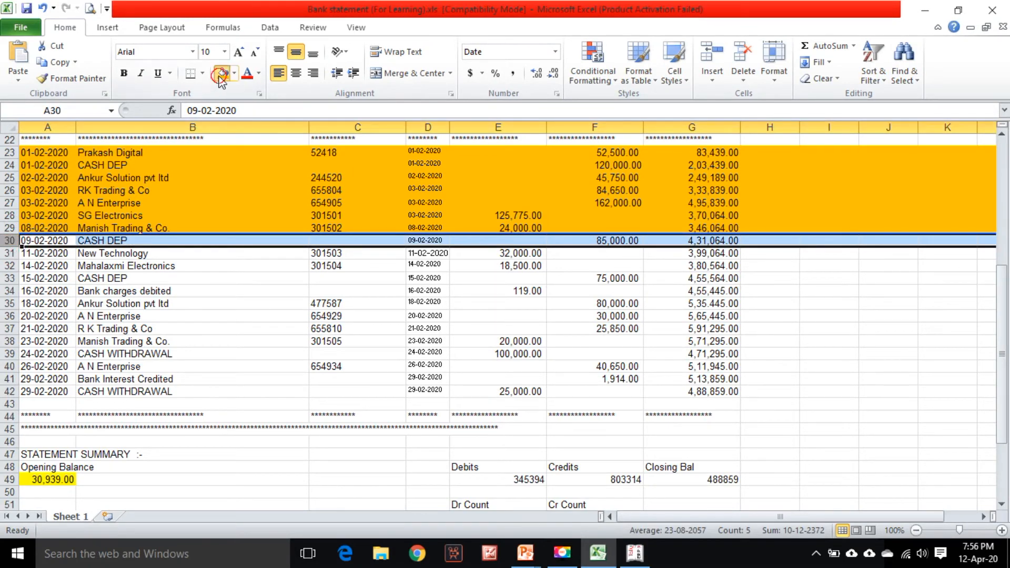
{"action": "left_click", "coordinate": [222, 73]}
{"action": "scroll", "coordinate": [245, 277], "scroll_direction": "down", "scroll_amount": 3}
{"action": "scroll", "coordinate": [262, 286], "scroll_direction": "up", "scroll_amount": 1}
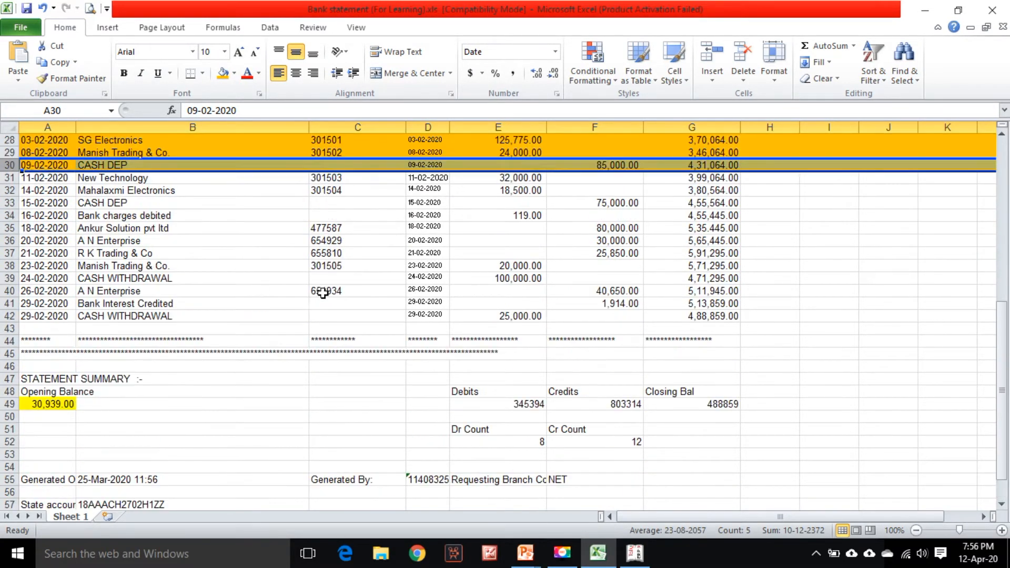
Start a Payment voucher dated 11-Feb-2020 for the New Technology row 31 of the statement
{"action": "left_click", "coordinate": [524, 179]}
{"action": "left_click", "coordinate": [51, 182]}
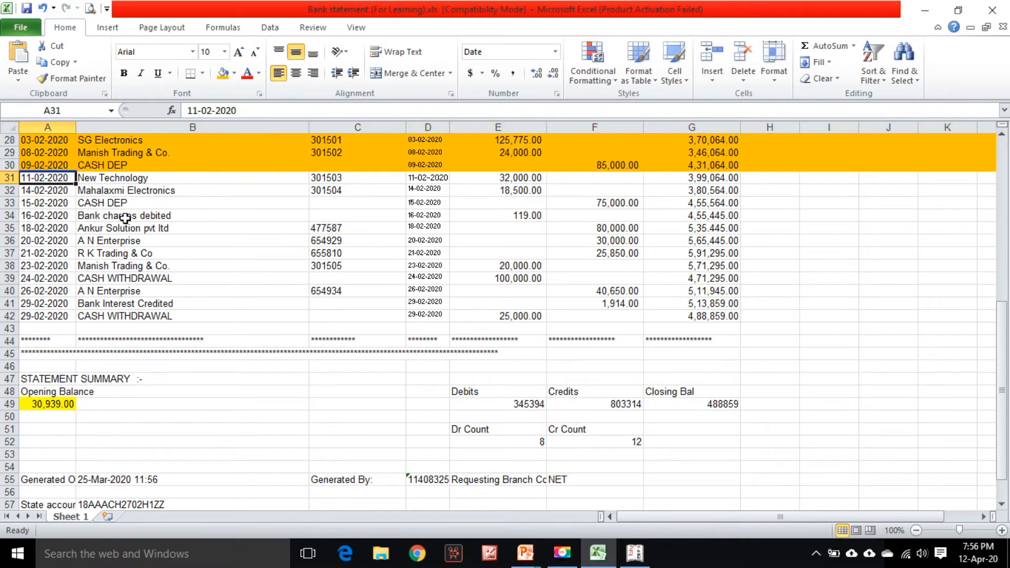
{"action": "key", "text": "alt+Tab"}
{"action": "key", "text": "alt+Tab"}
{"action": "key", "text": "alt+Tab"}
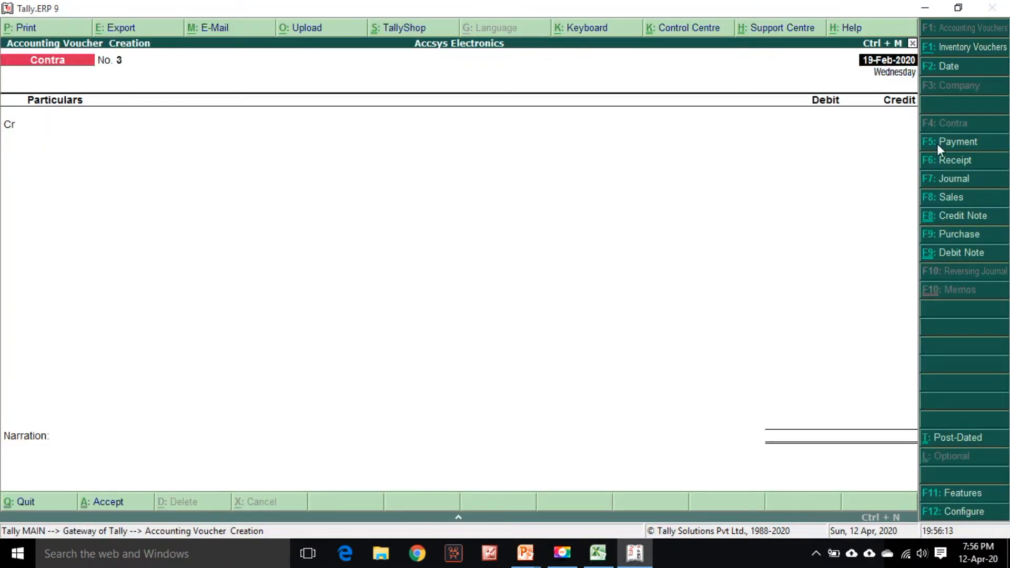
{"action": "left_click", "coordinate": [958, 142]}
{"action": "type", "text": "11/"}
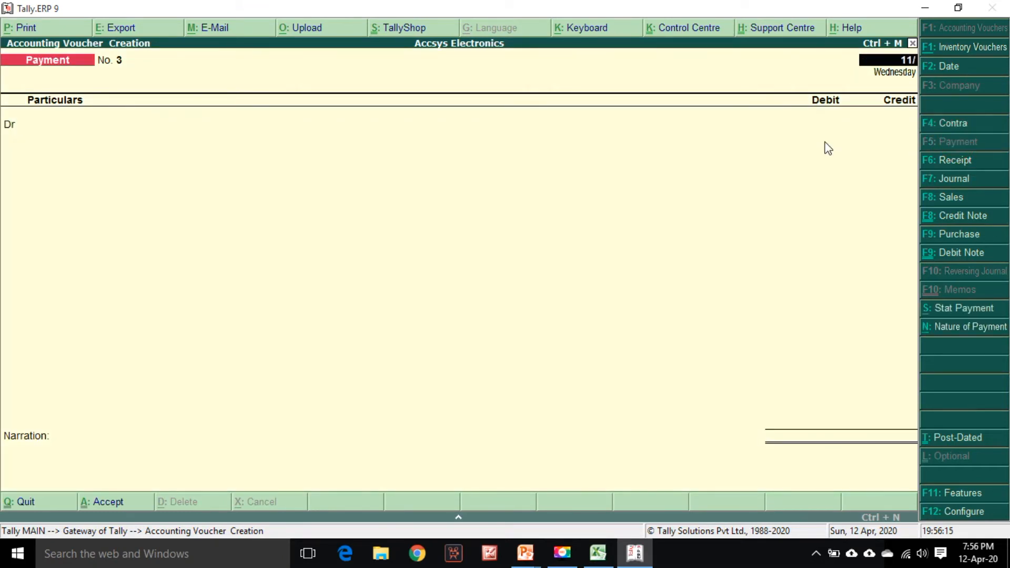
{"action": "key", "text": "Return"}
Debit New Technology with 32,000 in the payment voucher
{"action": "type", "text": "New"}
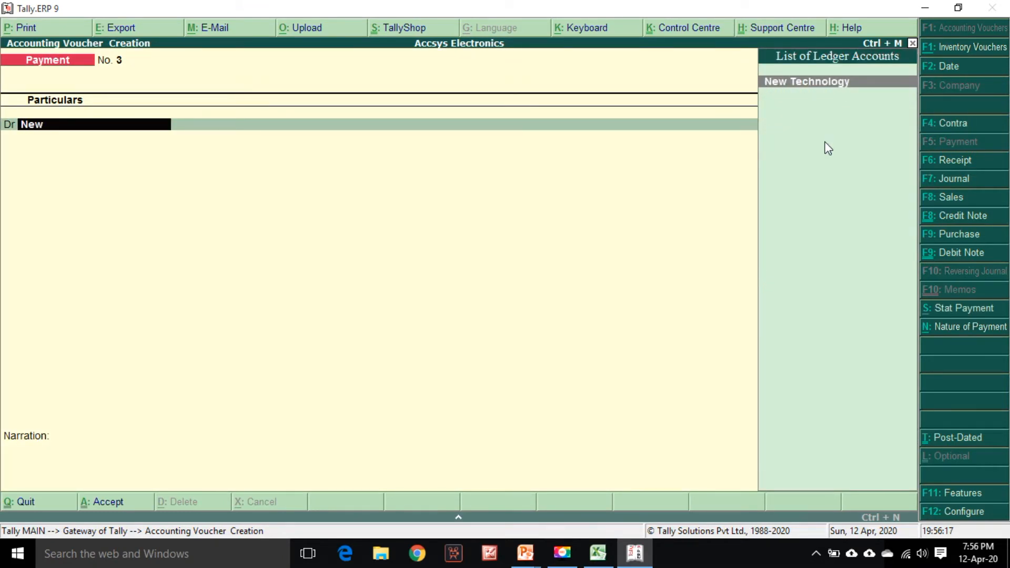
{"action": "key", "text": "Return"}
{"action": "key", "text": "alt+Tab"}
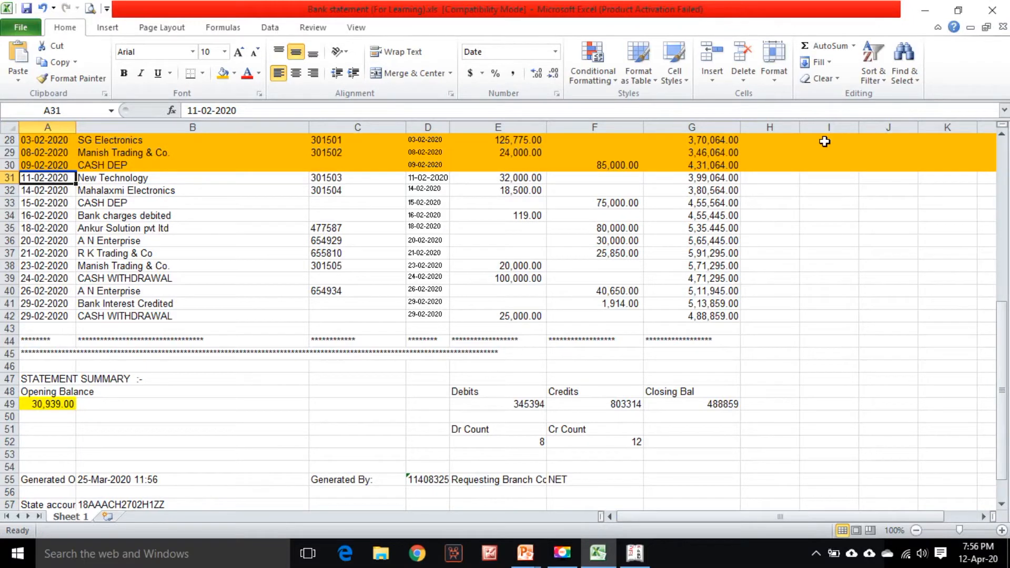
{"action": "key", "text": "alt+Tab"}
{"action": "type", "text": "32000"}
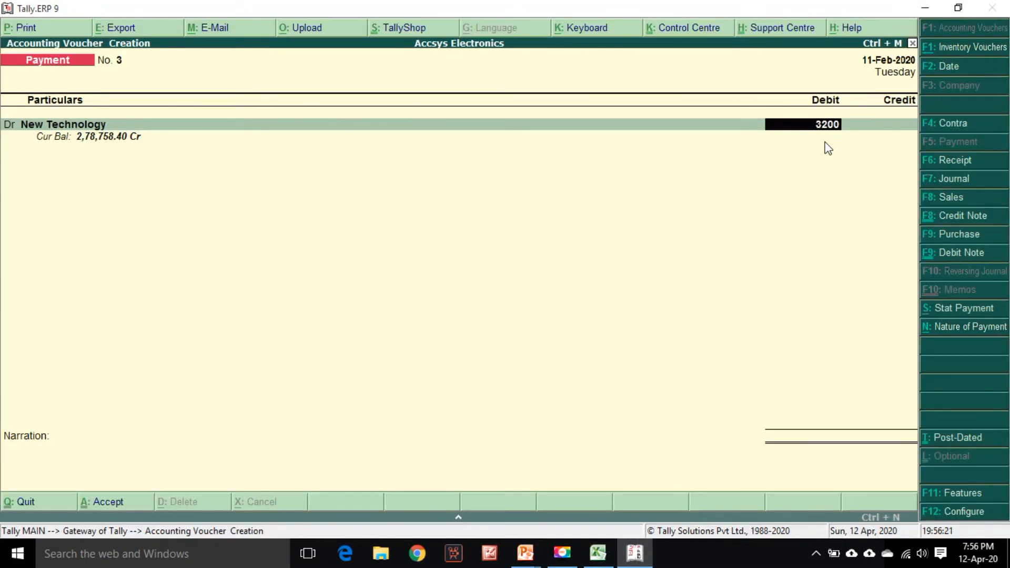
{"action": "key", "text": "Return"}
Allocate the 32,000 payment against bill 2019-20/652 in the bill-wise details
{"action": "key", "text": "Return"}
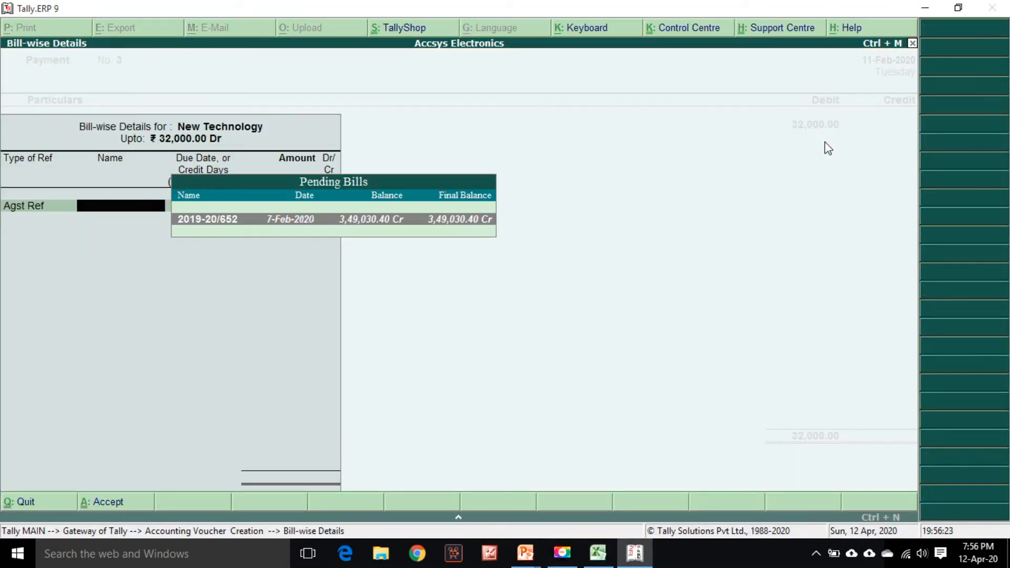
{"action": "key", "text": "Return"}
{"action": "key", "text": "Return"}
{"action": "key", "text": "Return"}
{"action": "key", "text": "Return"}
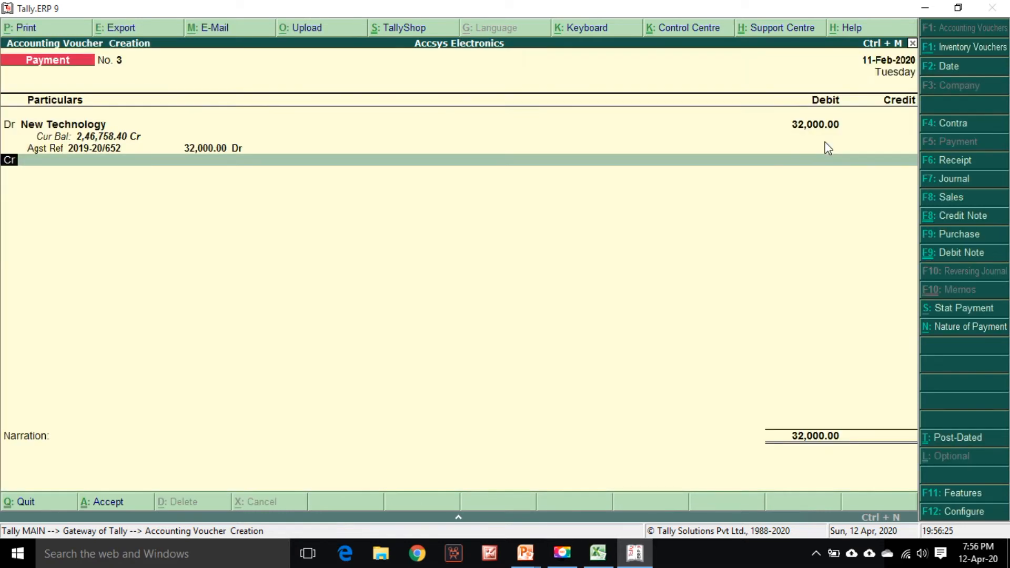
Credit Bank Account- HDFC and accept cheque 301503 dated 11-Feb-2020 in the bank allocation
{"action": "type", "text": "hd"}
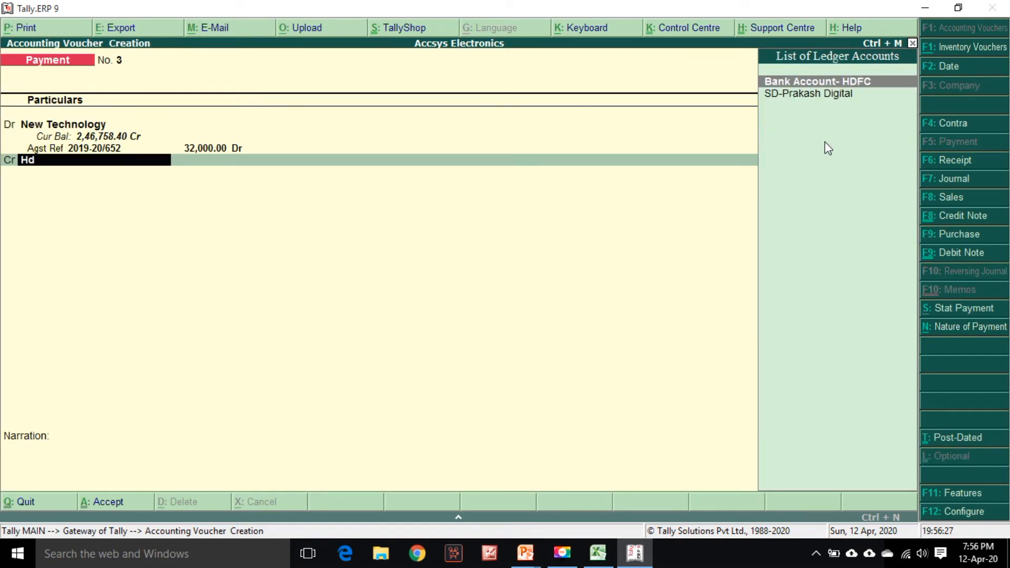
{"action": "key", "text": "Return"}
{"action": "key", "text": "Return"}
{"action": "key", "text": "Return"}
{"action": "key", "text": "Return"}
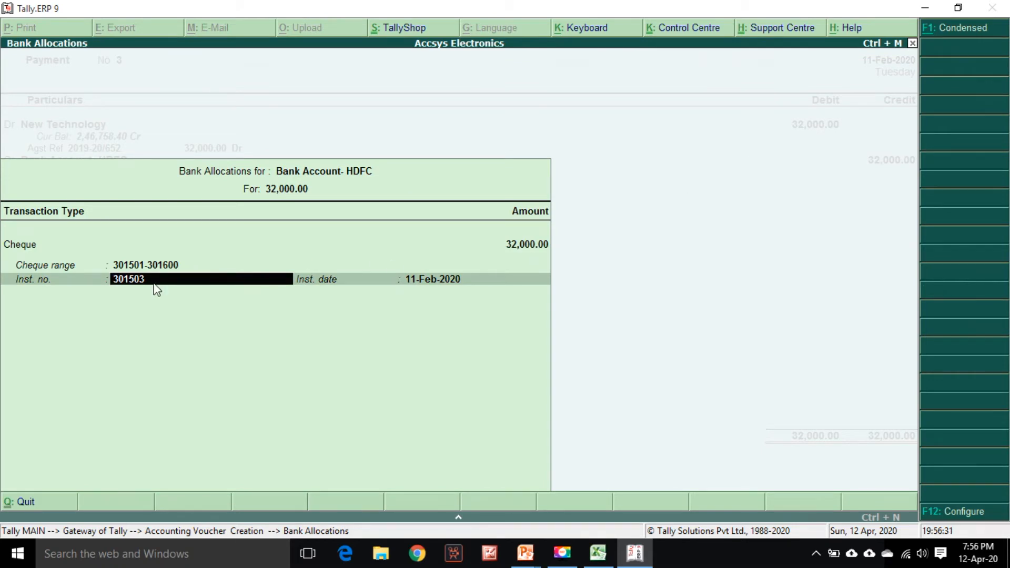
{"action": "key", "text": "alt+Tab"}
{"action": "key", "text": "alt+Tab"}
{"action": "key", "text": "Return"}
Recall the standard narration and save the New Technology payment voucher
{"action": "key", "text": "Return"}
{"action": "key", "text": "ctrl+r"}
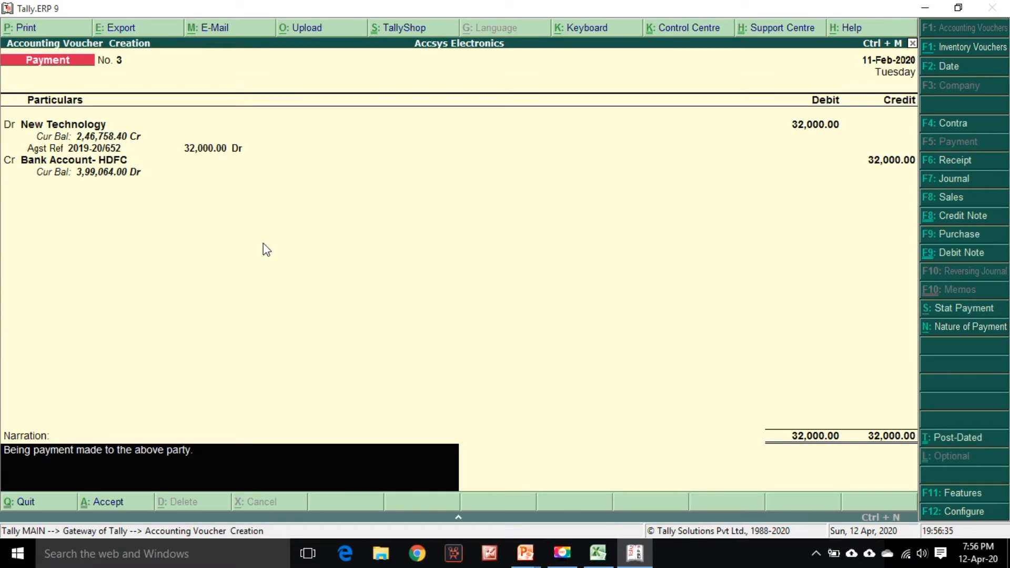
{"action": "key", "text": "Return"}
{"action": "key", "text": "alt+Tab"}
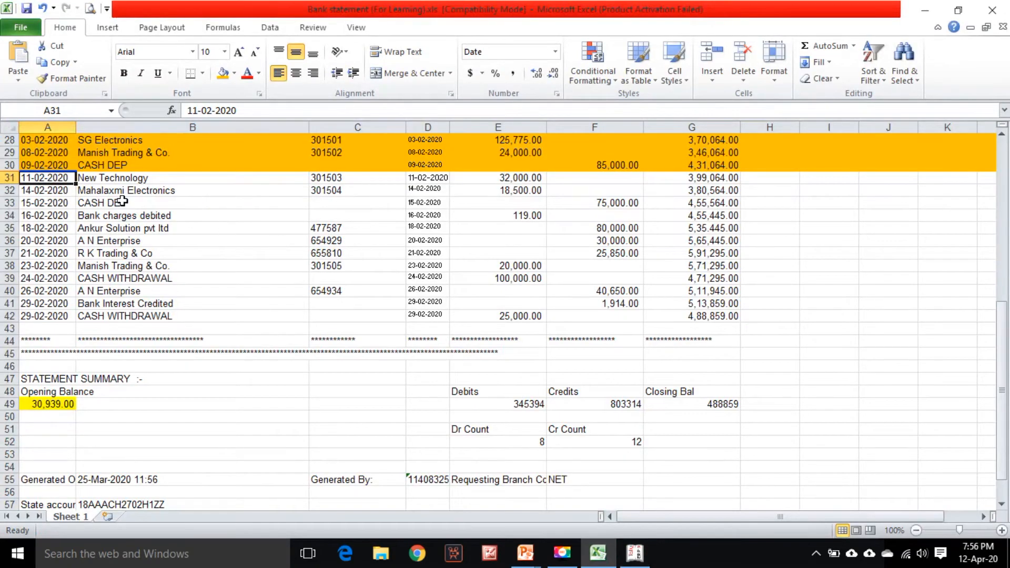
Highlight the New Technology row 31 in the statement and select the Mahalaxmi Electronics row 32 date
{"action": "left_click", "coordinate": [2, 181]}
{"action": "left_click", "coordinate": [223, 73]}
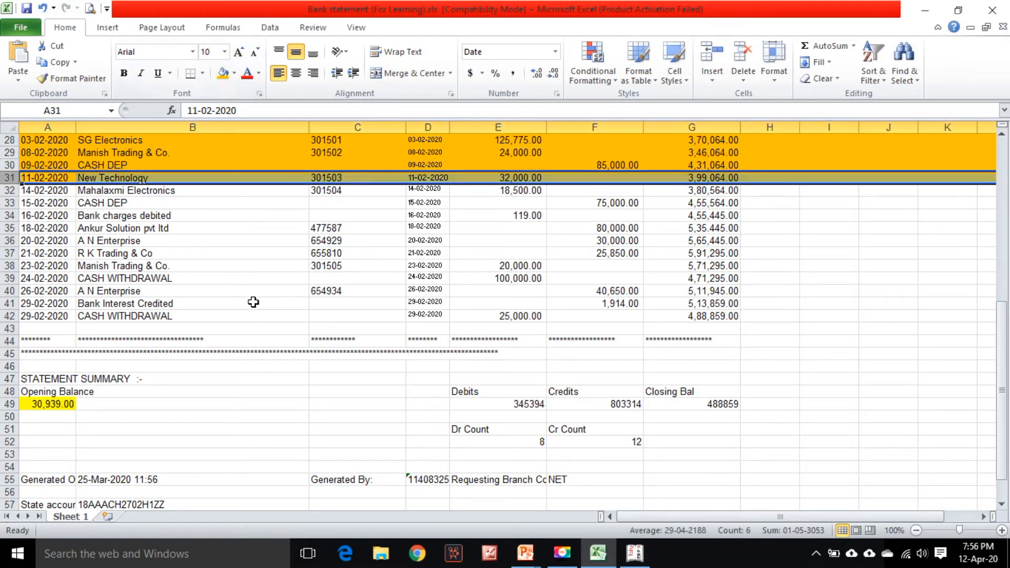
{"action": "left_click", "coordinate": [60, 192]}
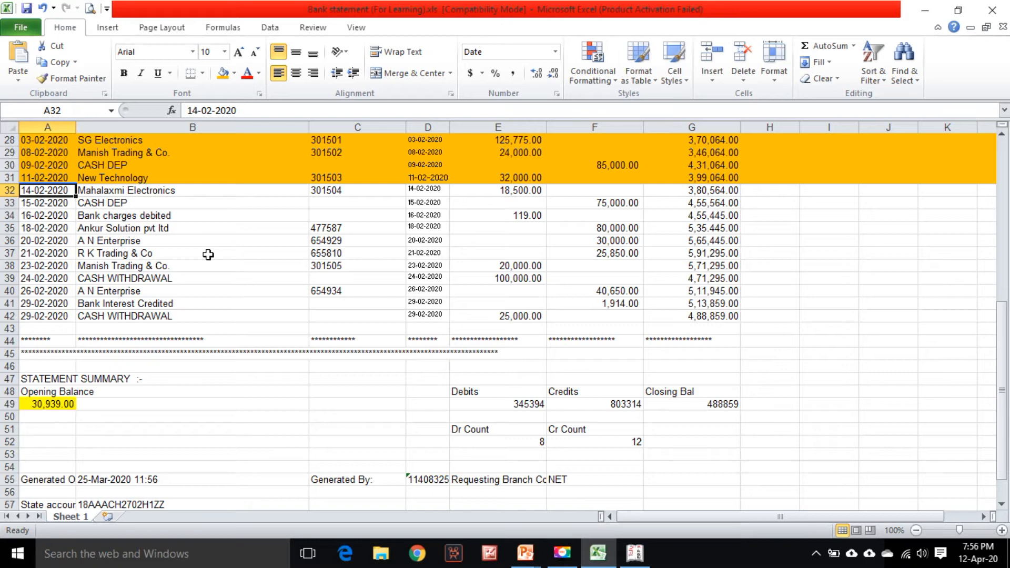
Start a payment voucher dated 14/2 for the Mahalaxmi Electronics statement row and debit Mahalaxmi Elctronics
{"action": "key", "text": "alt+Tab"}
{"action": "key", "text": "alt+Tab"}
{"action": "left_click", "coordinate": [191, 189]}
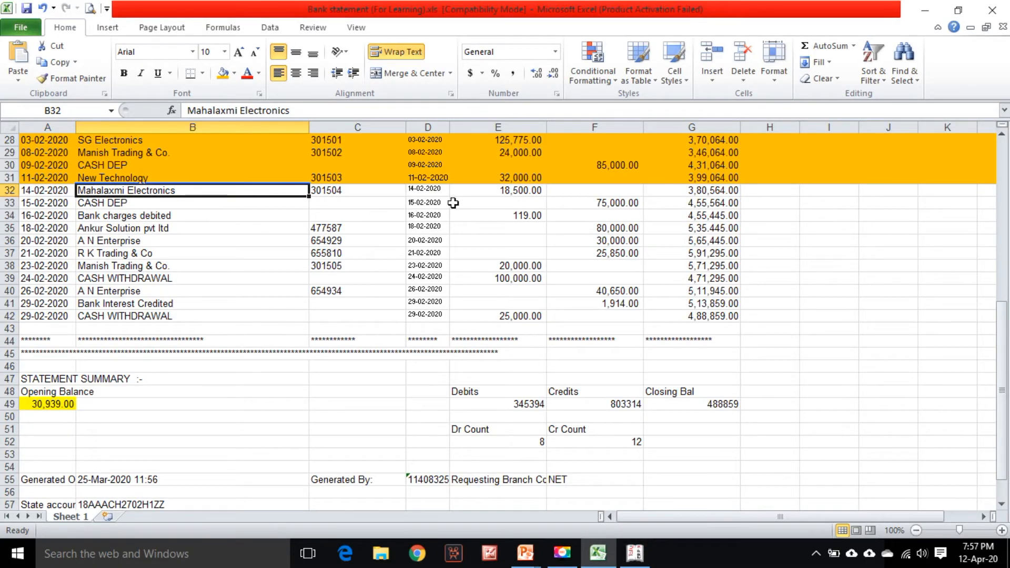
{"action": "left_click", "coordinate": [29, 190]}
{"action": "key", "text": "alt+Tab"}
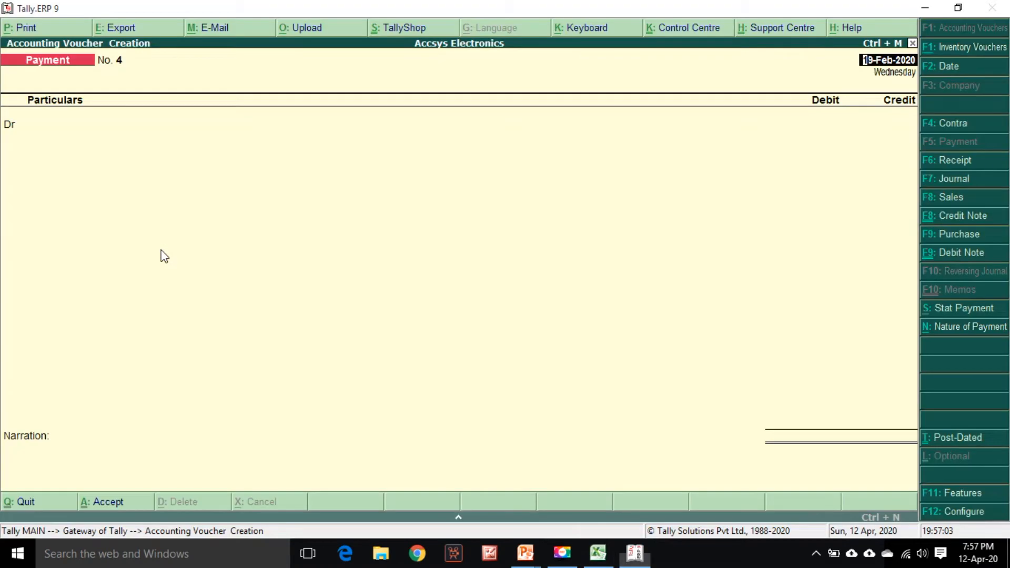
{"action": "type", "text": "14/2"}
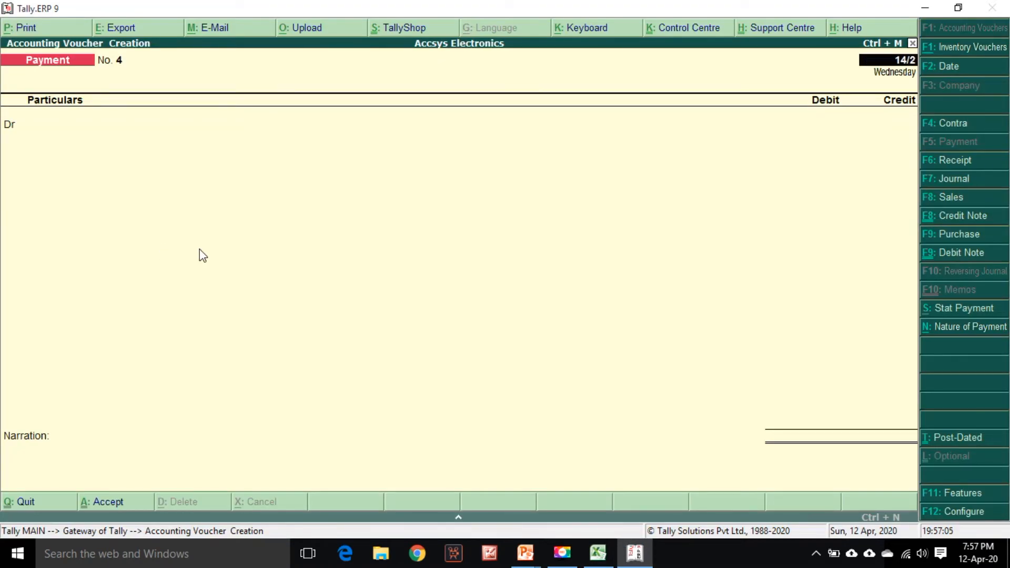
{"action": "key", "text": "Return"}
{"action": "type", "text": "Maha"}
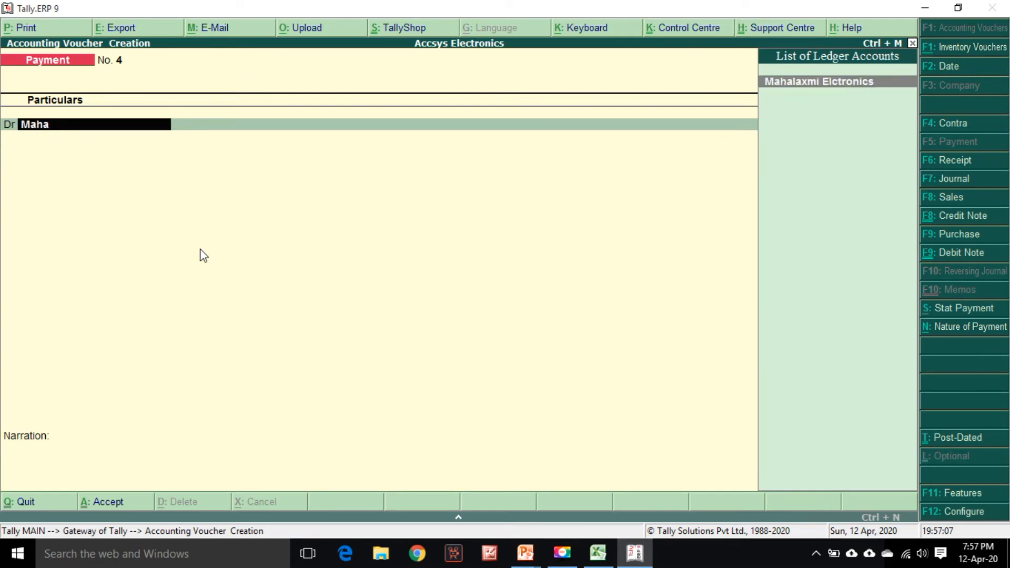
{"action": "key", "text": "Return"}
Enter the 18,500 debit amount and allocate it against pending bill GST/210 in the bill-wise details
{"action": "key", "text": "alt+Tab"}
{"action": "key", "text": "alt+Tab"}
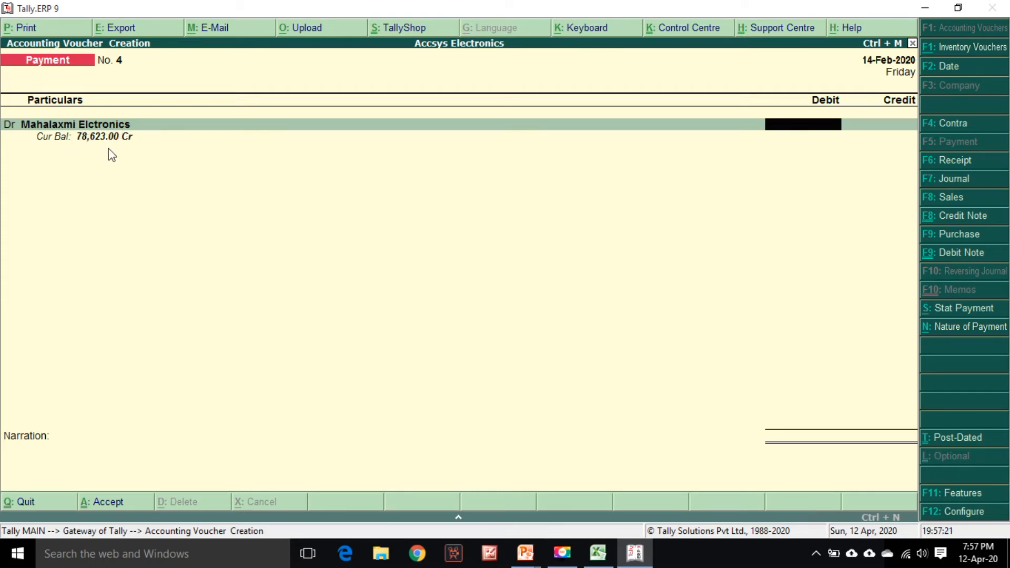
{"action": "key", "text": "alt+Tab"}
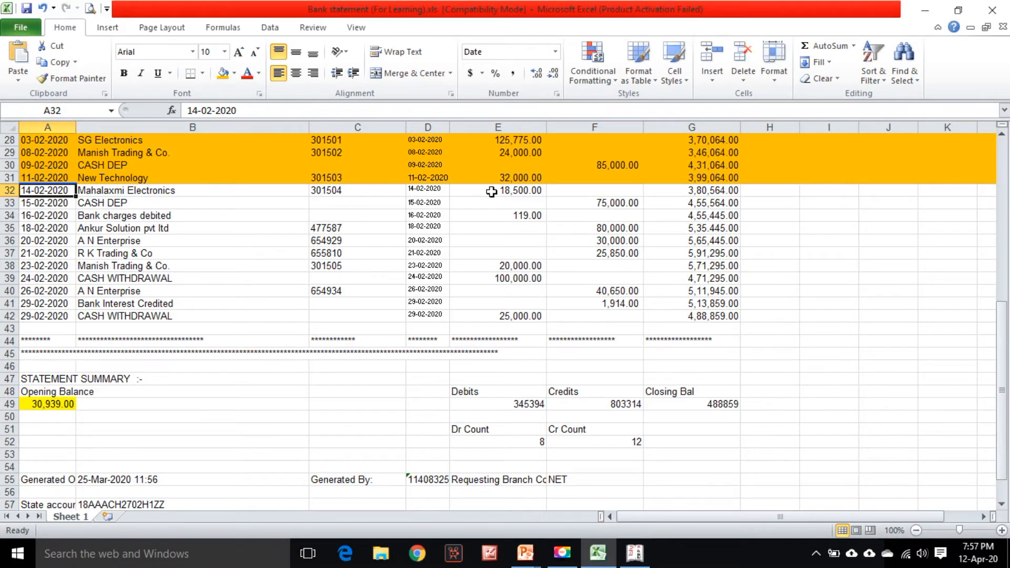
{"action": "key", "text": "alt+Tab"}
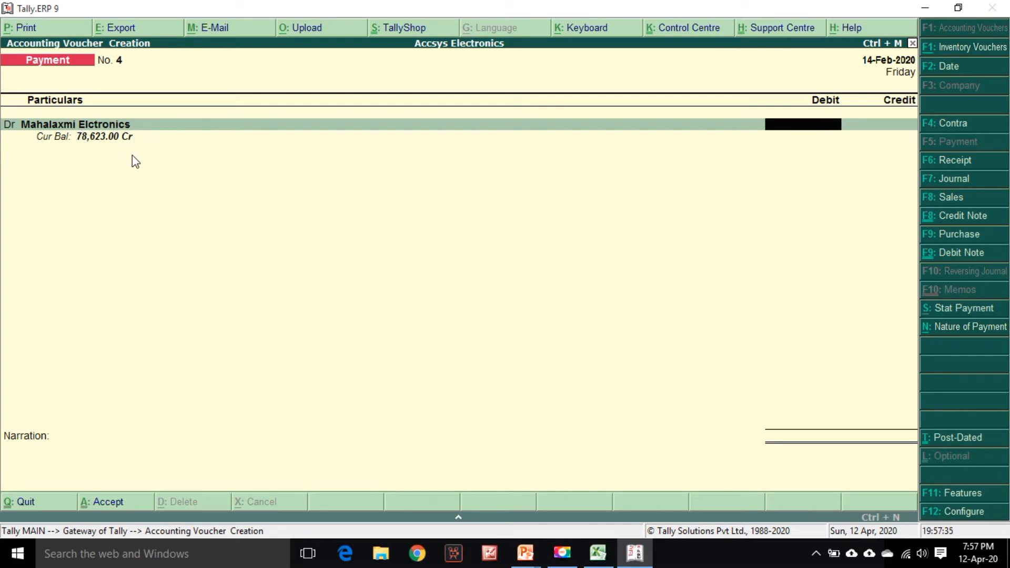
{"action": "key", "text": "alt+Tab"}
{"action": "key", "text": "alt+Tab"}
{"action": "type", "text": "18,500"}
{"action": "key", "text": "Return"}
{"action": "key", "text": "Return"}
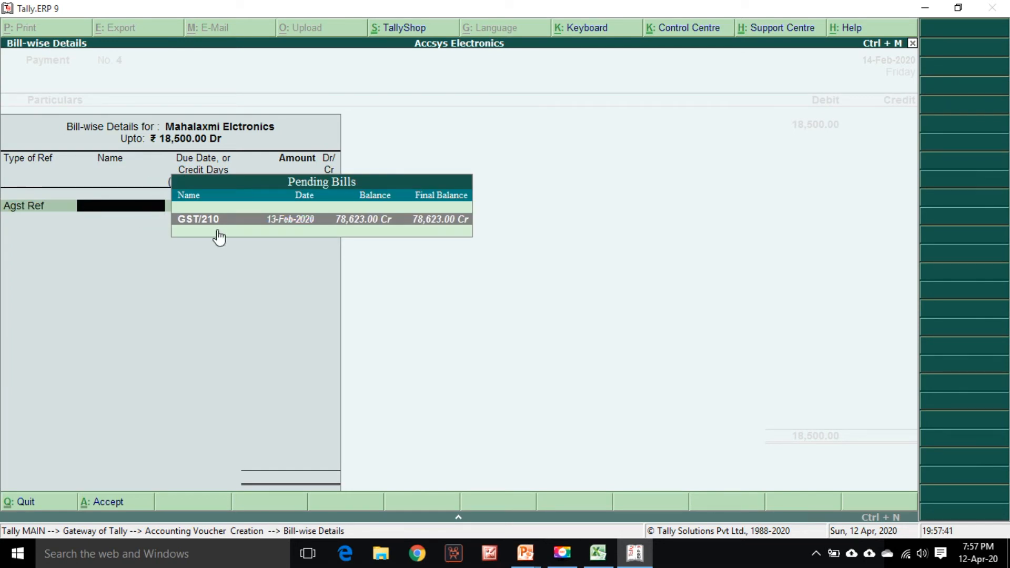
{"action": "key", "text": "Return"}
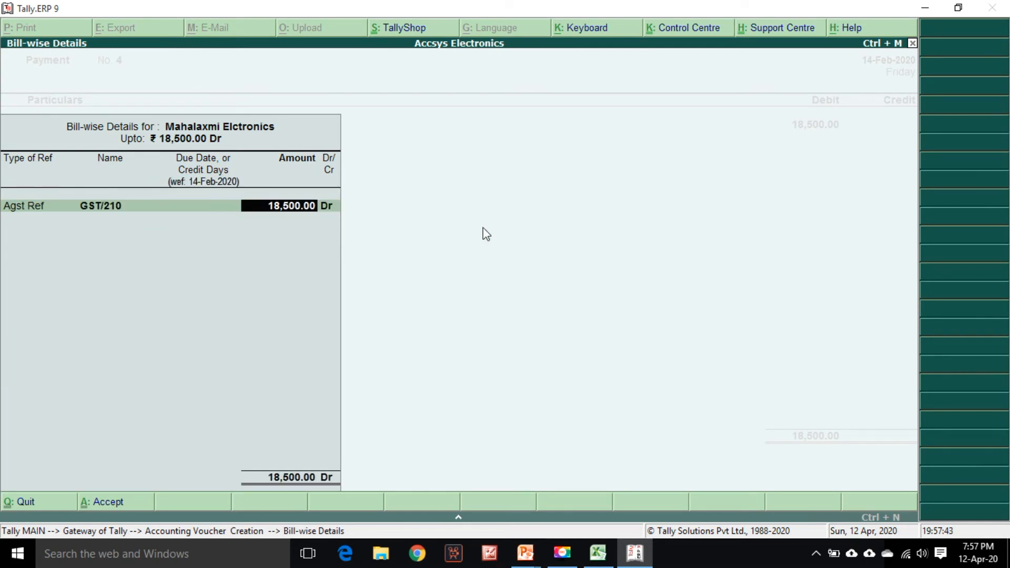
Credit Bank Account- HDFC for the 18,500 payment
{"action": "key", "text": "Return"}
{"action": "key", "text": "Return"}
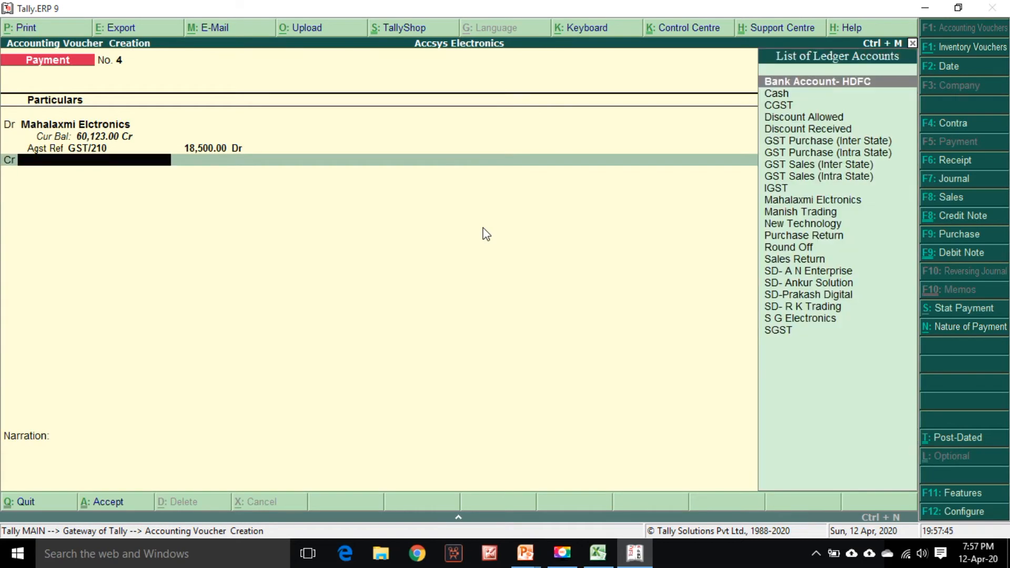
{"action": "type", "text": "Hd"}
{"action": "key", "text": "Return"}
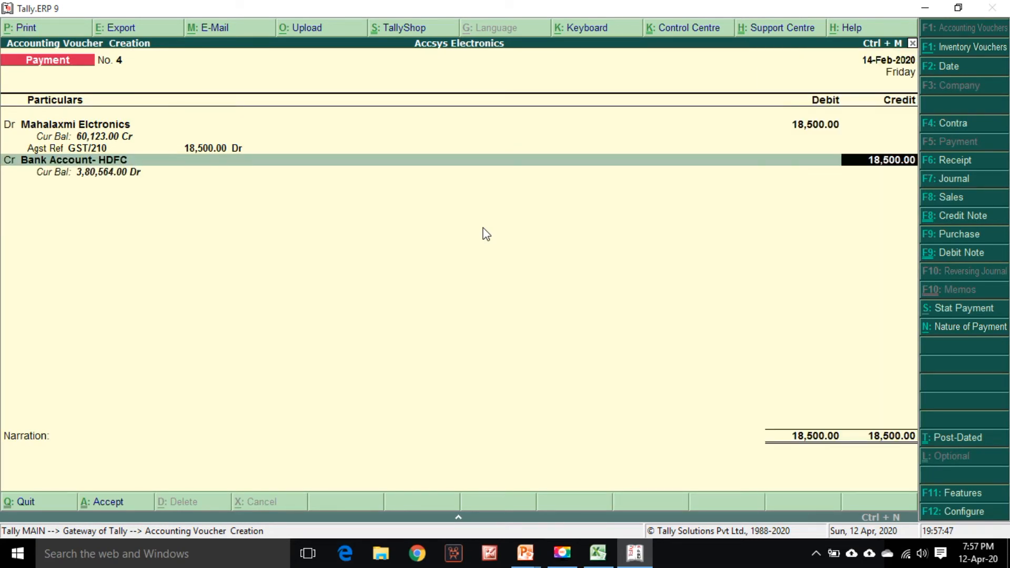
Accept the bank allocation, enter the narration "Being payment made to the above party." and save the payment voucher
{"action": "key", "text": "Return"}
{"action": "key", "text": "Return"}
{"action": "key", "text": "Return"}
{"action": "key", "text": "alt+Tab"}
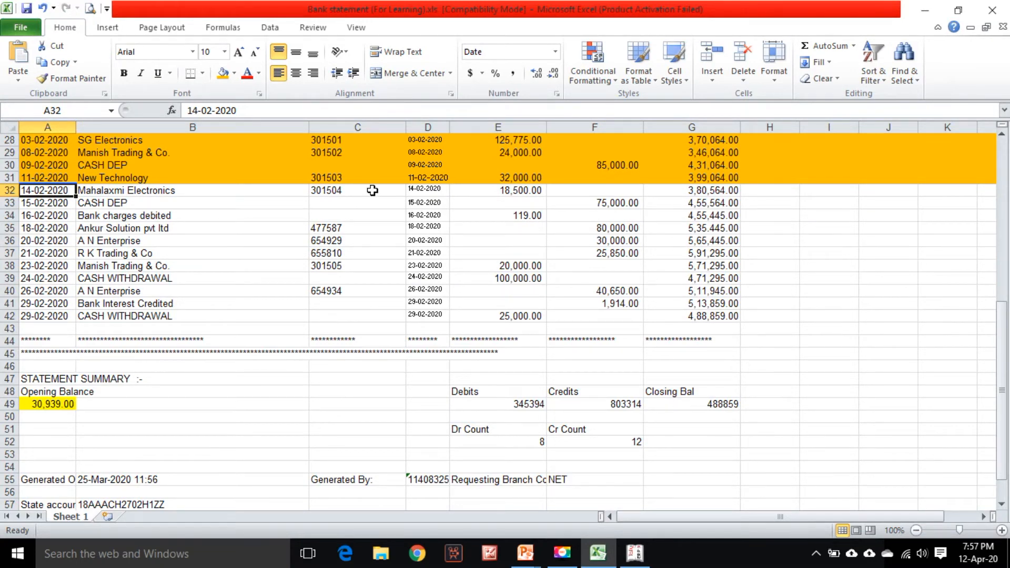
{"action": "key", "text": "alt+Tab"}
{"action": "key", "text": "Return"}
{"action": "key", "text": "Return"}
{"action": "type", "text": "Being payment made to the above party."}
{"action": "key", "text": "Return"}
Highlight the Mahalaxmi Electronics row 32 in the statement and select the CASH DEP row 33
{"action": "key", "text": "alt+Tab"}
{"action": "key", "text": "shift+space"}
{"action": "left_click", "coordinate": [223, 74]}
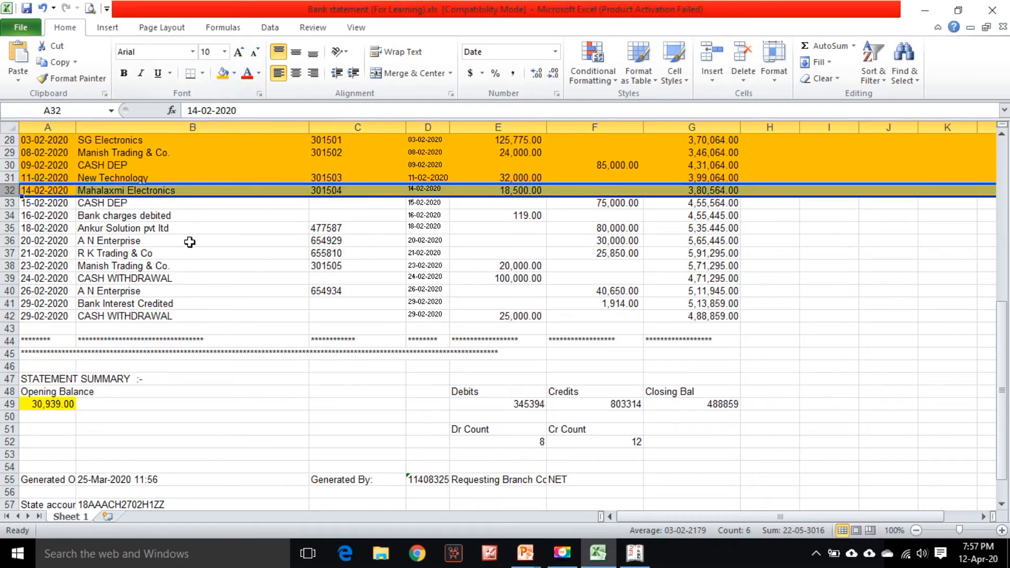
{"action": "left_click", "coordinate": [175, 201]}
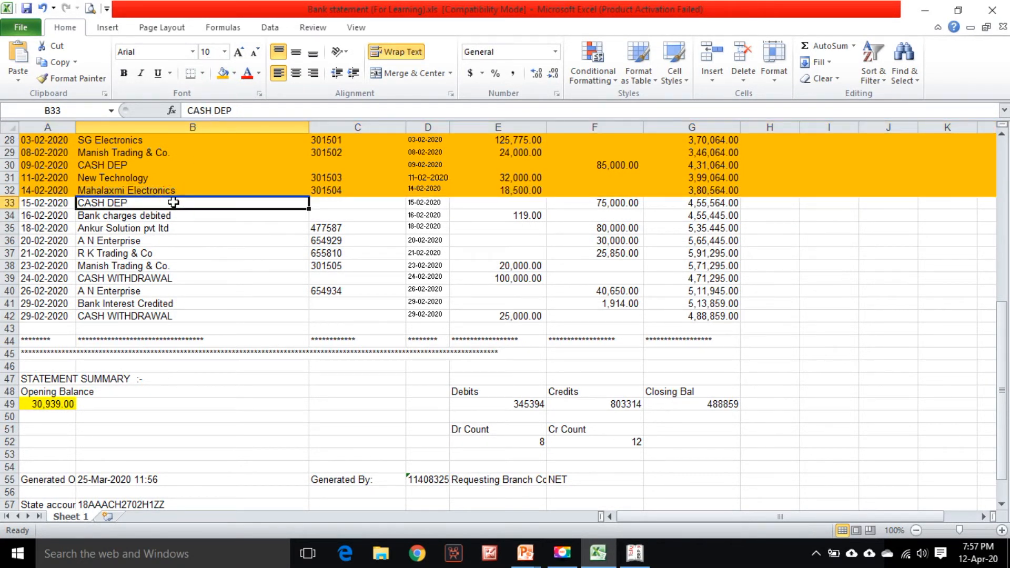
Switch to a Contra voucher dated 15/2 and credit Cash
{"action": "key", "text": "alt+Tab"}
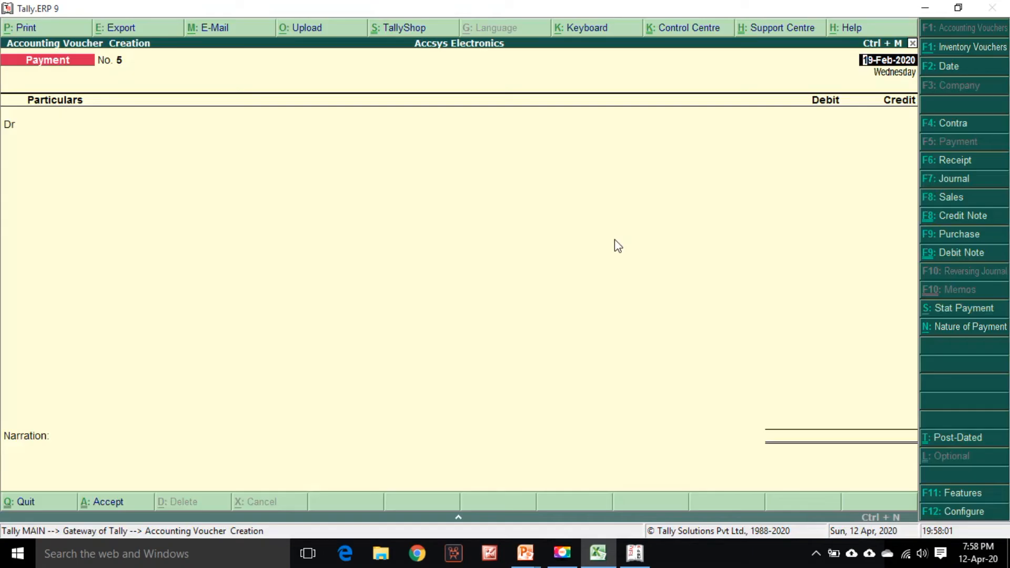
{"action": "left_click", "coordinate": [960, 123]}
{"action": "key", "text": "alt+Tab"}
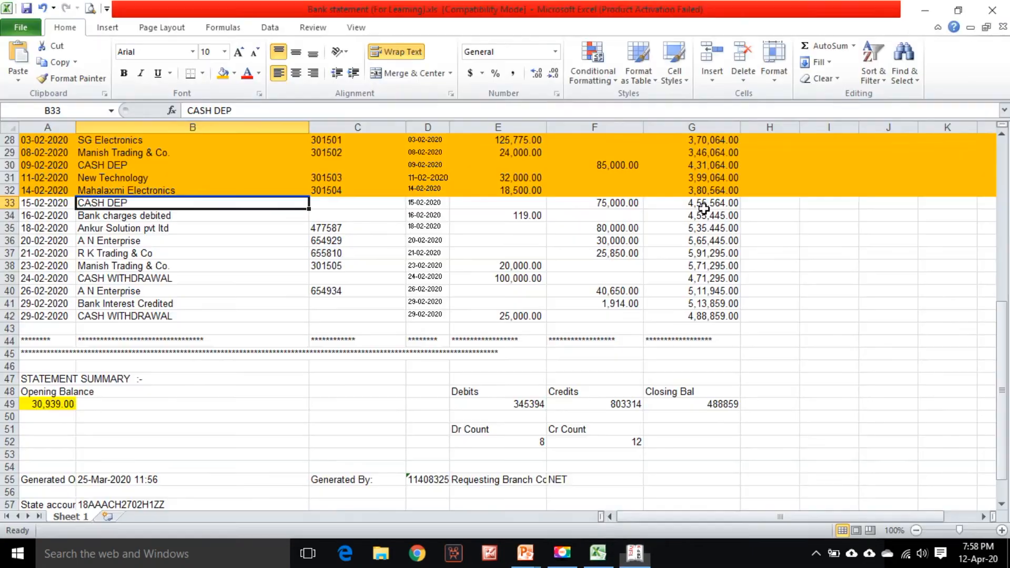
{"action": "key", "text": "alt+Tab"}
{"action": "type", "text": "15/2"}
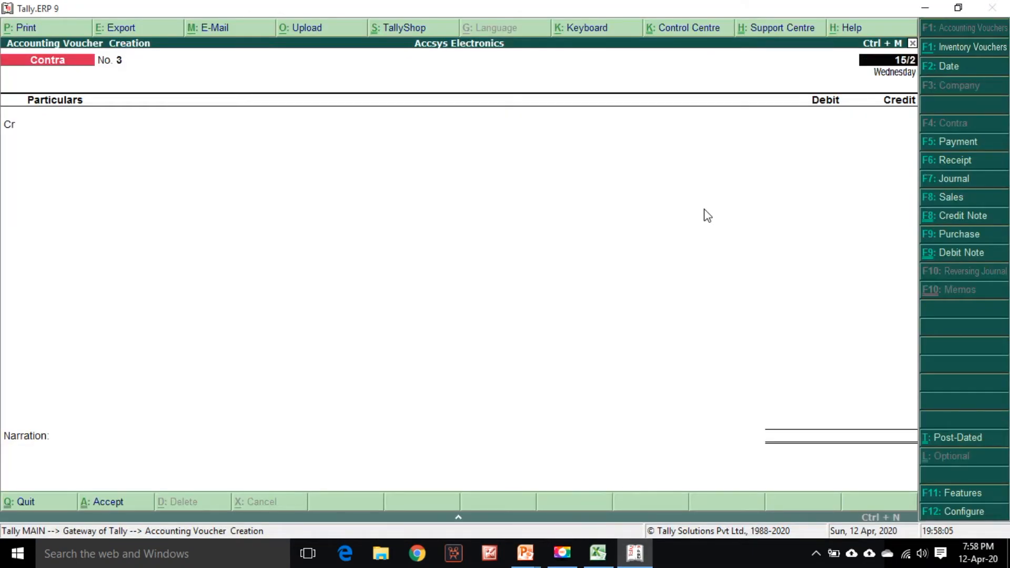
{"action": "key", "text": "Return"}
Enter 75000 for the cash deposit and debit Bank Account- HDFC, opening the bank allocation
{"action": "key", "text": "Return"}
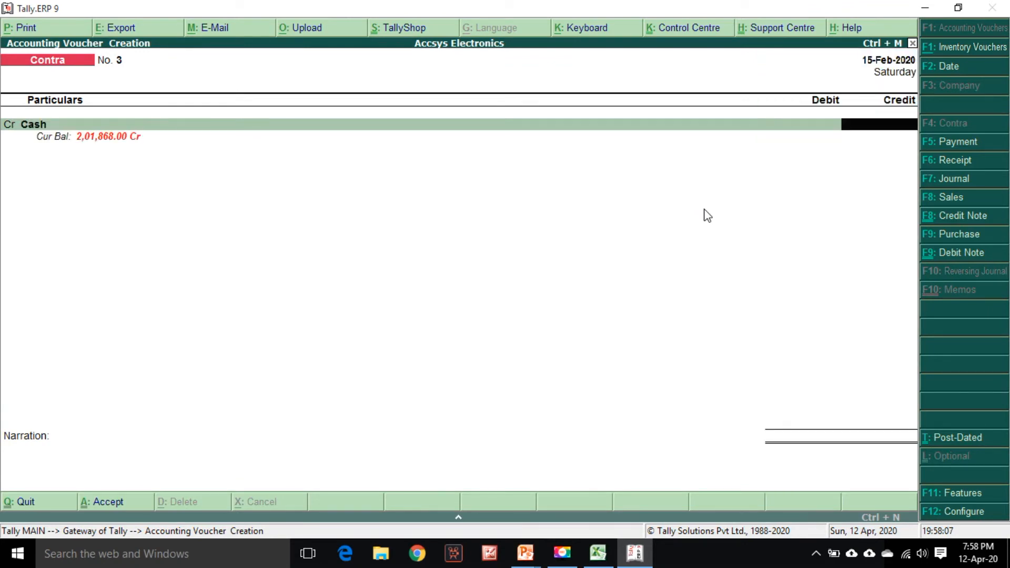
{"action": "key", "text": "alt+Tab"}
{"action": "key", "text": "alt+Tab"}
{"action": "type", "text": "75000"}
{"action": "key", "text": "Return"}
{"action": "key", "text": "Return"}
{"action": "key", "text": "Return"}
{"action": "key", "text": "Return"}
{"action": "key", "text": "Return"}
{"action": "key", "text": "Return"}
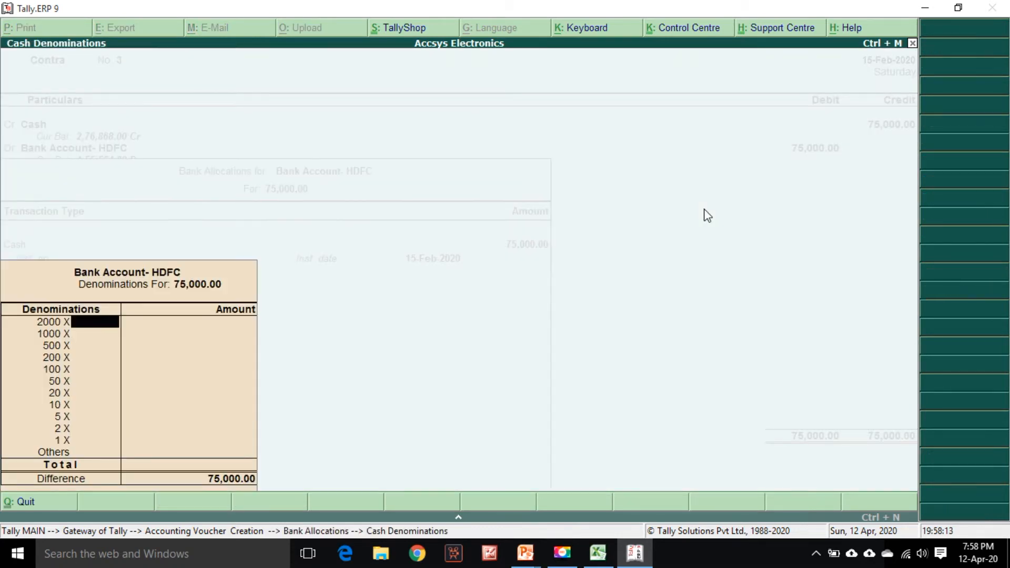
Skip the cash denominations, enter the narration "Being cash deposited" and save the contra voucher
{"action": "key", "text": "Return"}
{"action": "key", "text": "Return"}
{"action": "key", "text": "Return"}
{"action": "key", "text": "Return"}
{"action": "key", "text": "Return"}
{"action": "key", "text": "Return"}
{"action": "key", "text": "Return"}
{"action": "key", "text": "Return"}
{"action": "key", "text": "Return"}
{"action": "key", "text": "Return"}
{"action": "key", "text": "Return"}
{"action": "key", "text": "Return"}
{"action": "key", "text": "Return"}
{"action": "key", "text": "Return"}
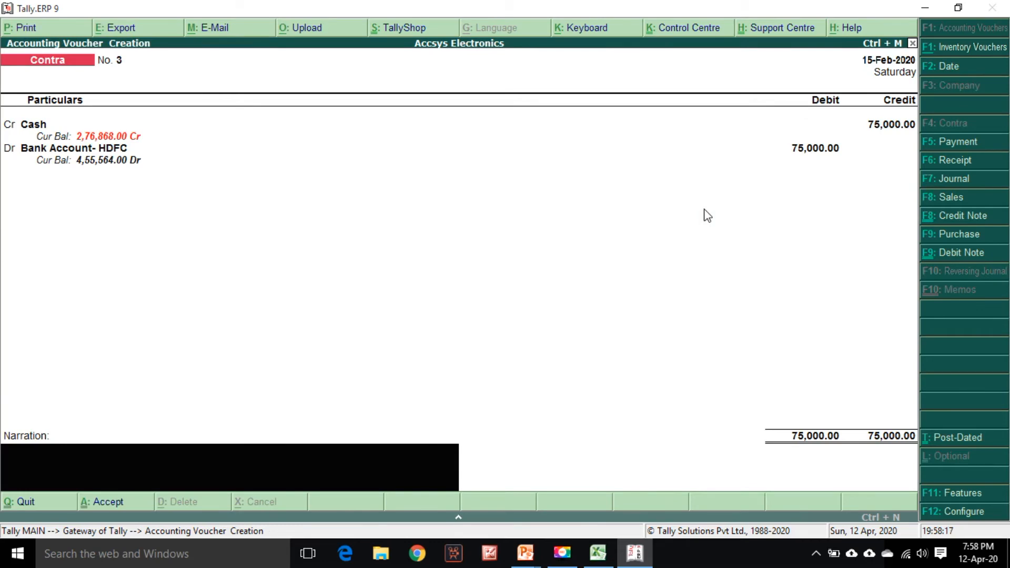
{"action": "type", "text": "Being cash deposited"}
{"action": "key", "text": "Return"}
Highlight the CASH DEP row 33 in the statement
{"action": "key", "text": "alt+Tab"}
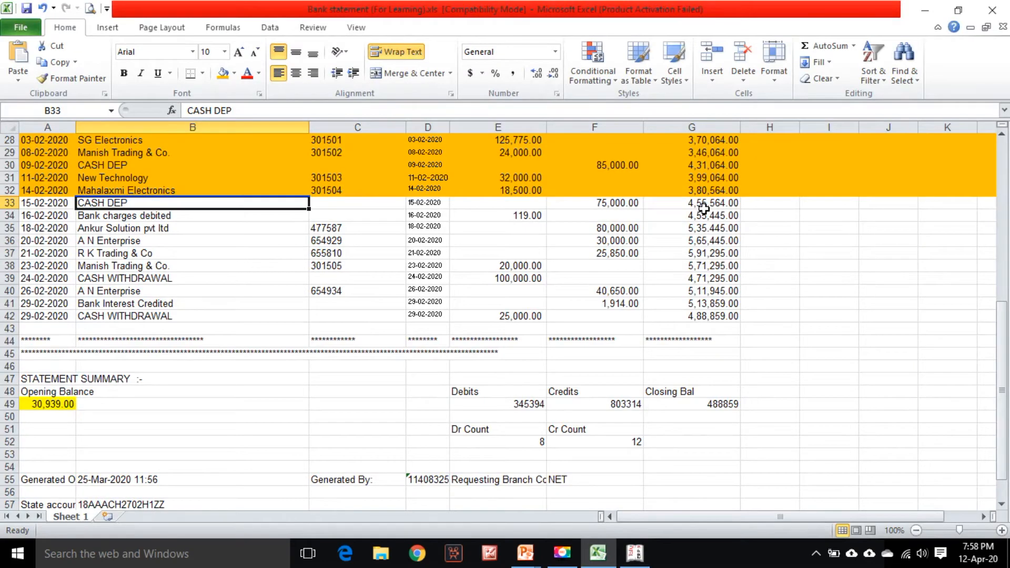
{"action": "left_click", "coordinate": [9, 203]}
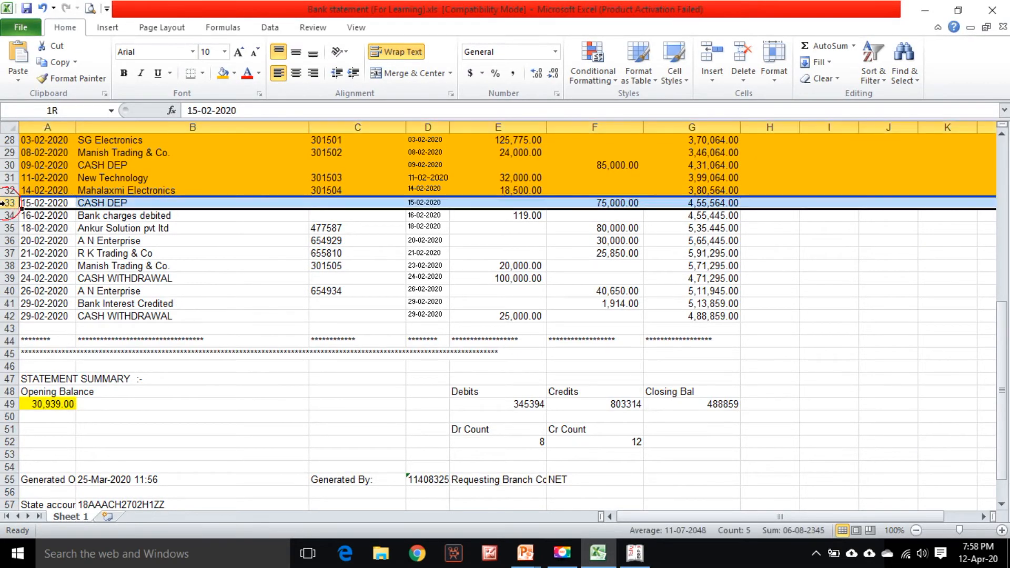
{"action": "left_click", "coordinate": [223, 73]}
{"action": "left_click", "coordinate": [122, 216]}
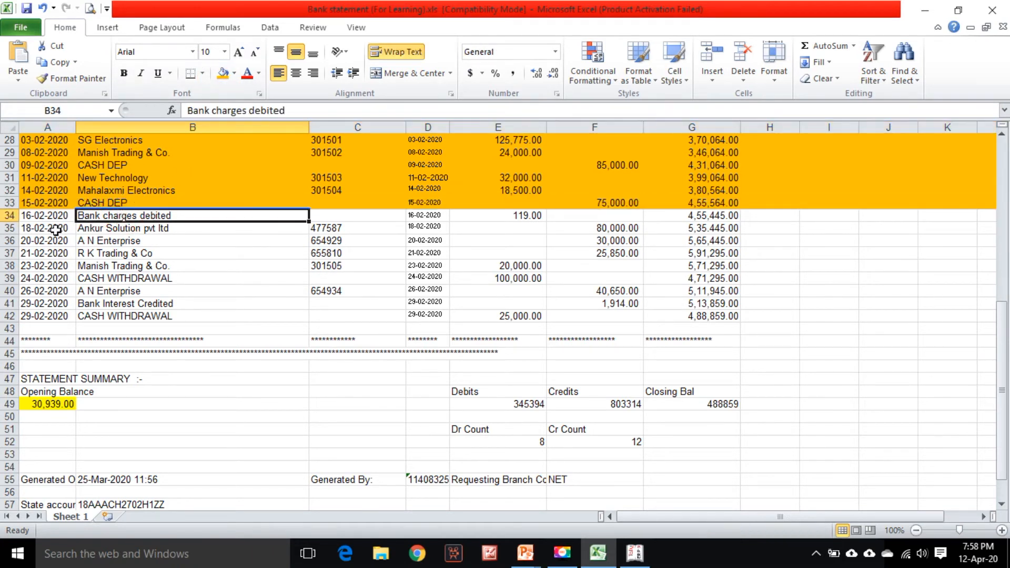
Examine the Bank charges debited row 34 and select the Ankur Solution row 35 date
{"action": "left_click", "coordinate": [488, 217]}
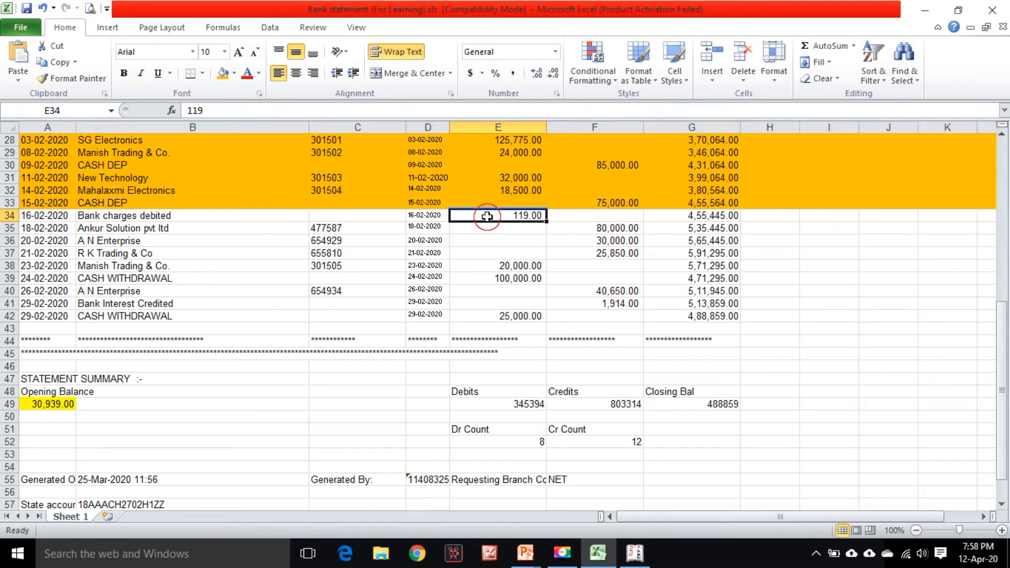
{"action": "left_click", "coordinate": [180, 217]}
{"action": "left_click", "coordinate": [36, 216]}
{"action": "left_click", "coordinate": [122, 216]}
{"action": "left_click", "coordinate": [487, 219]}
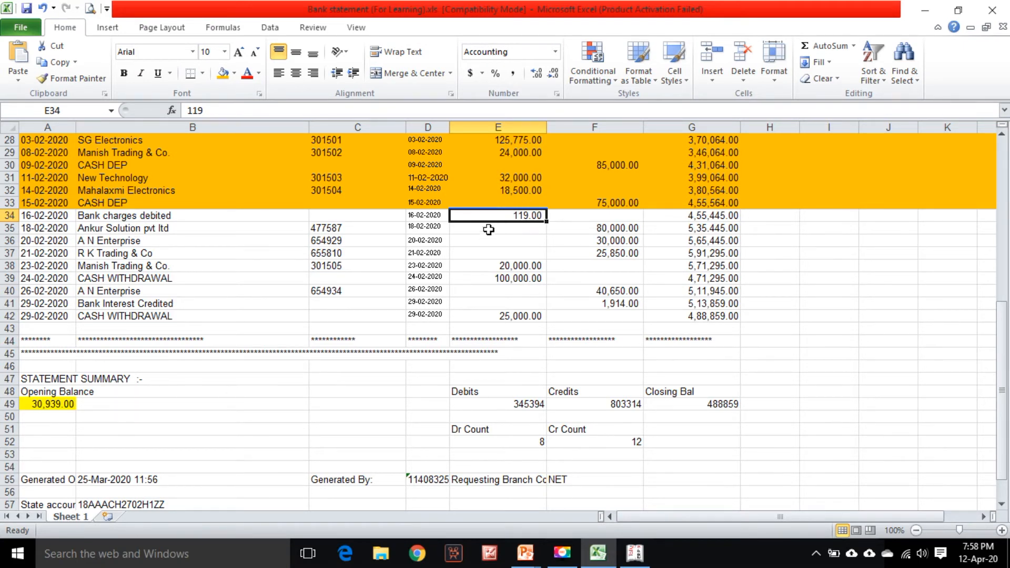
{"action": "left_click", "coordinate": [234, 217]}
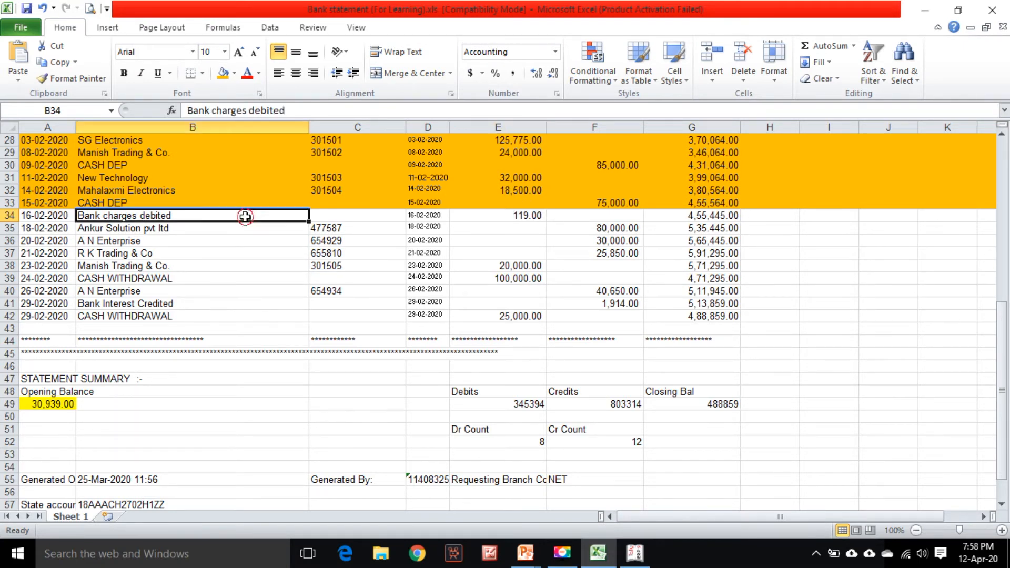
{"action": "left_click", "coordinate": [19, 229]}
Set the voucher date to 18-2 and switch to a Receipt voucher
{"action": "key", "text": "alt+Tab"}
{"action": "type", "text": "18-2"}
{"action": "key", "text": "Return"}
{"action": "key", "text": "alt+Tab"}
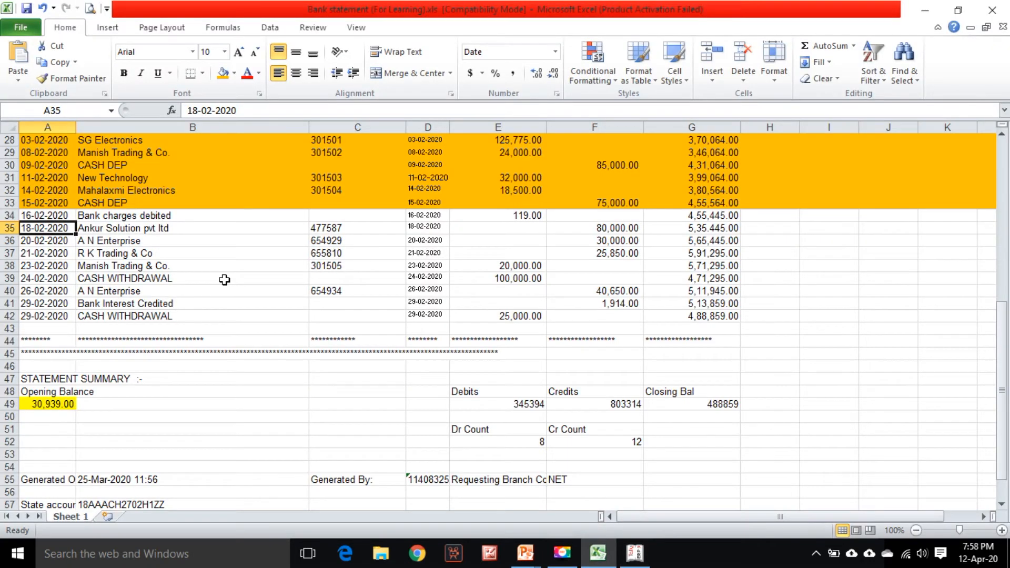
{"action": "key", "text": "alt+Tab"}
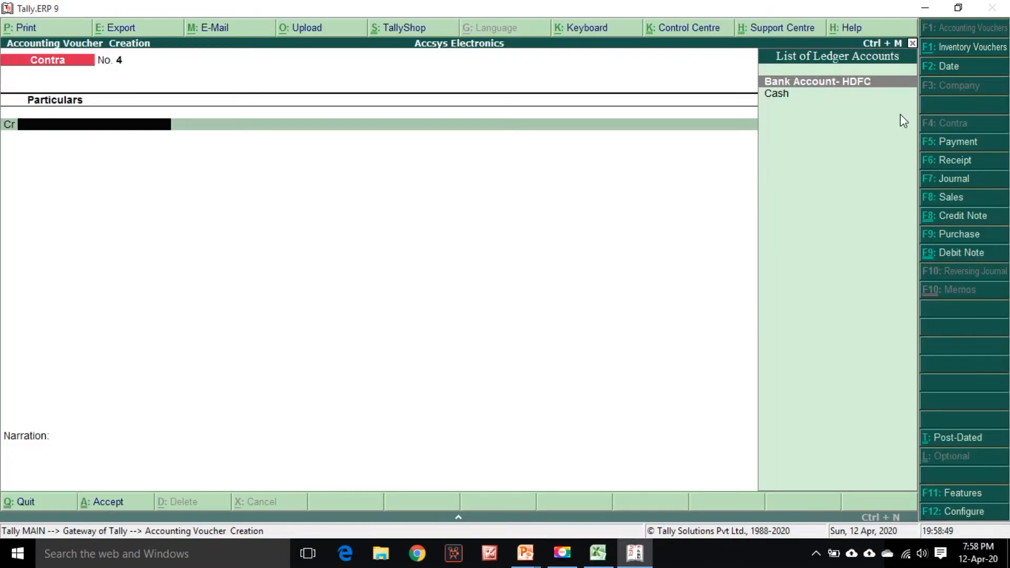
{"action": "left_click", "coordinate": [954, 160]}
{"action": "key", "text": "Return"}
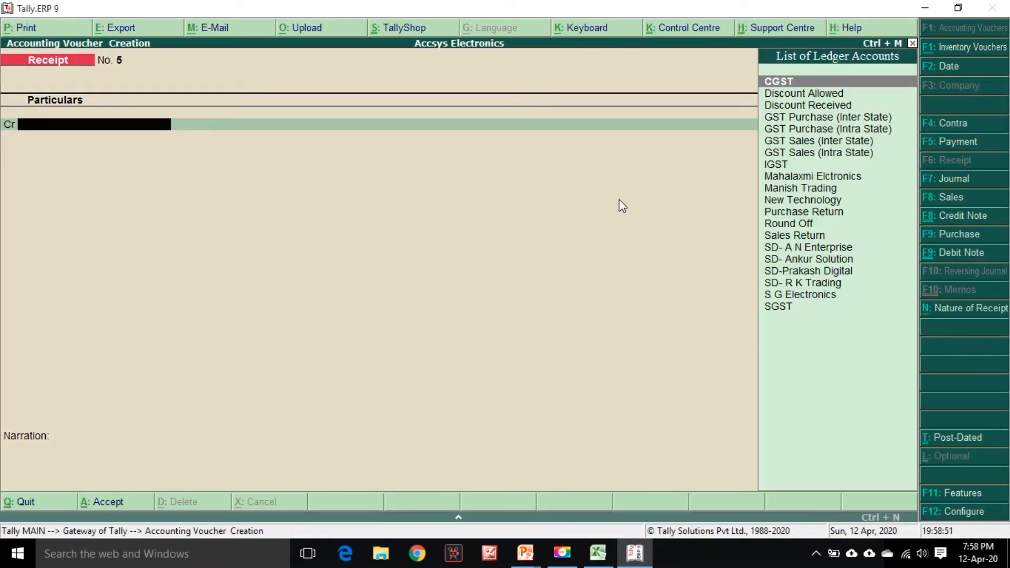
Credit SD- Ankur Solution with 80000 in the receipt voucher
{"action": "key", "text": "alt+Tab"}
{"action": "key", "text": "alt+Tab"}
{"action": "type", "text": "Ank"}
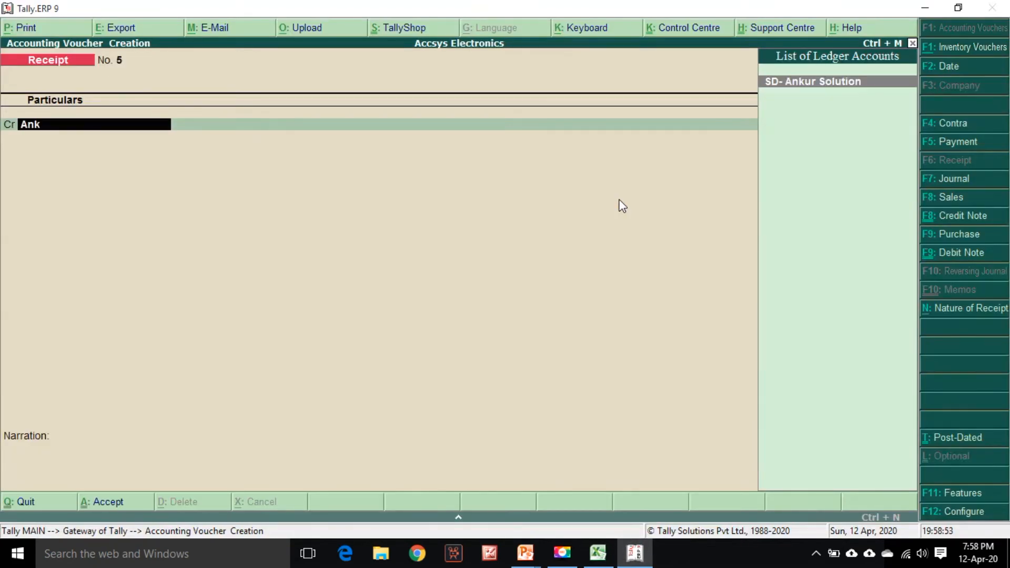
{"action": "key", "text": "Return"}
{"action": "key", "text": "alt+Tab"}
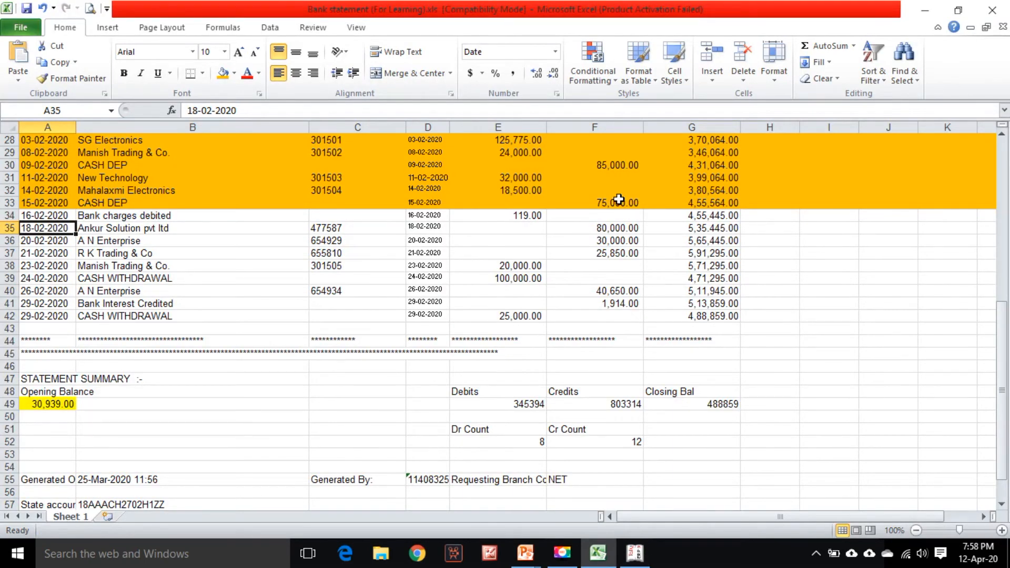
{"action": "type", "text": "8"}
{"action": "key", "text": "Escape"}
{"action": "key", "text": "alt+Tab"}
{"action": "type", "text": "80000"}
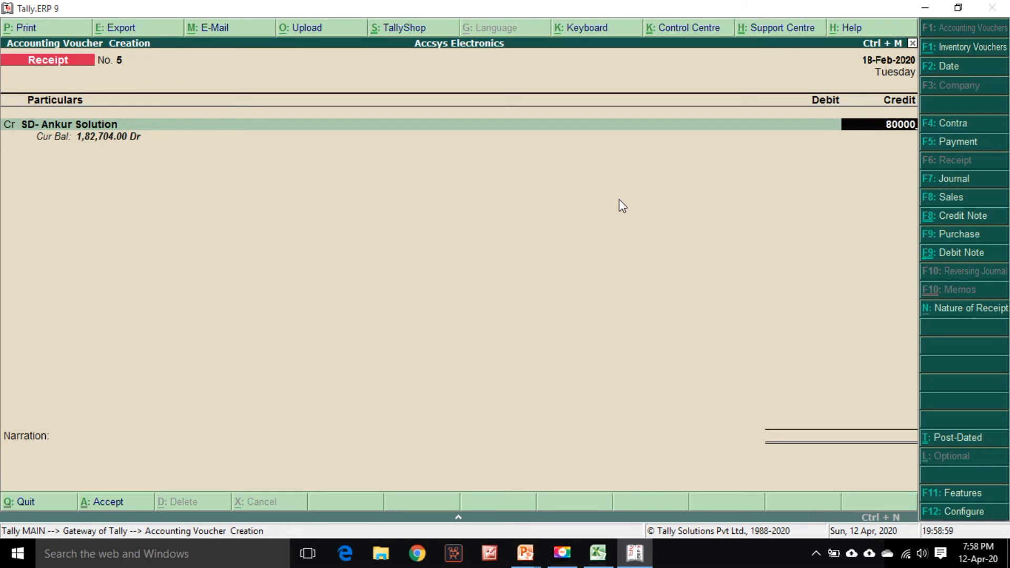
Adjust the SD- Ankur Solution credit against bill 2019-20/23 and debit Bank Account- HDFC with 80000
{"action": "key", "text": "Return"}
{"action": "key", "text": "Return"}
{"action": "key", "text": "Return"}
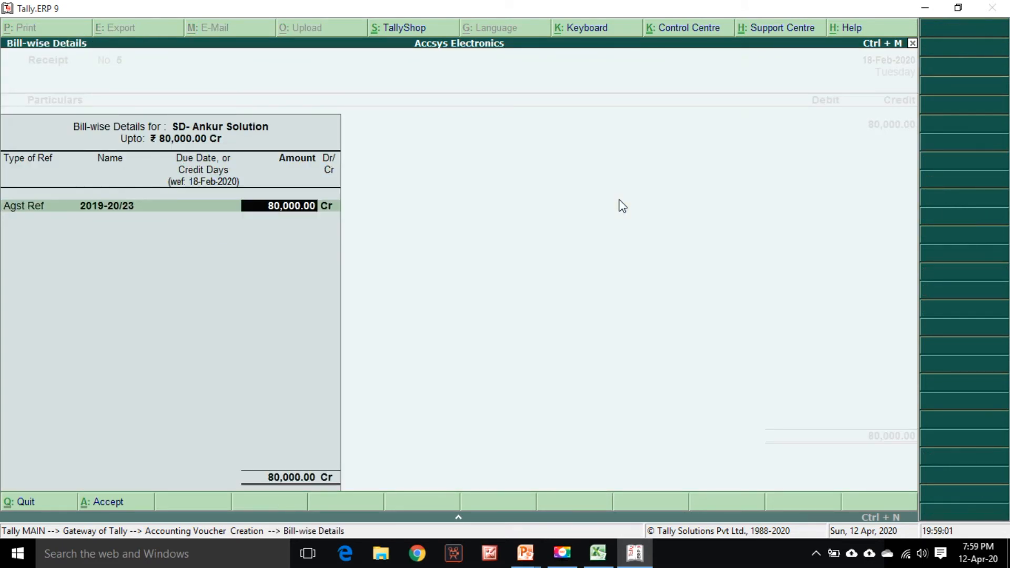
{"action": "key", "text": "Return"}
Enter cheque number 477587 from the statement in the HDFC bank allocation and repeat the narration to finish the receipt
{"action": "key", "text": "Return"}
{"action": "key", "text": "Return"}
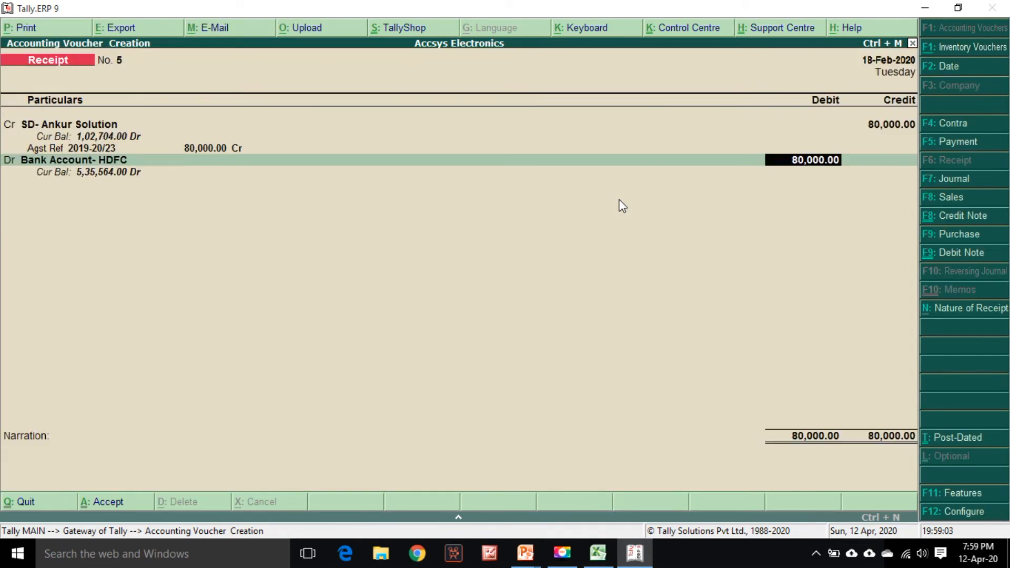
{"action": "key", "text": "Return"}
{"action": "key", "text": "Return"}
{"action": "key", "text": "Return"}
{"action": "key", "text": "alt+Tab"}
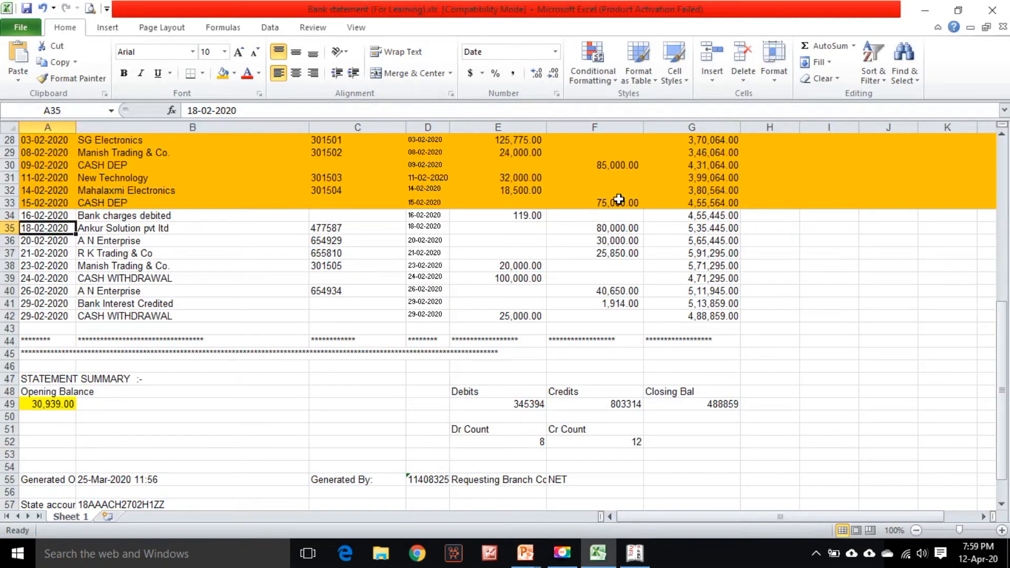
{"action": "key", "text": "Right"}
{"action": "key", "text": "Right"}
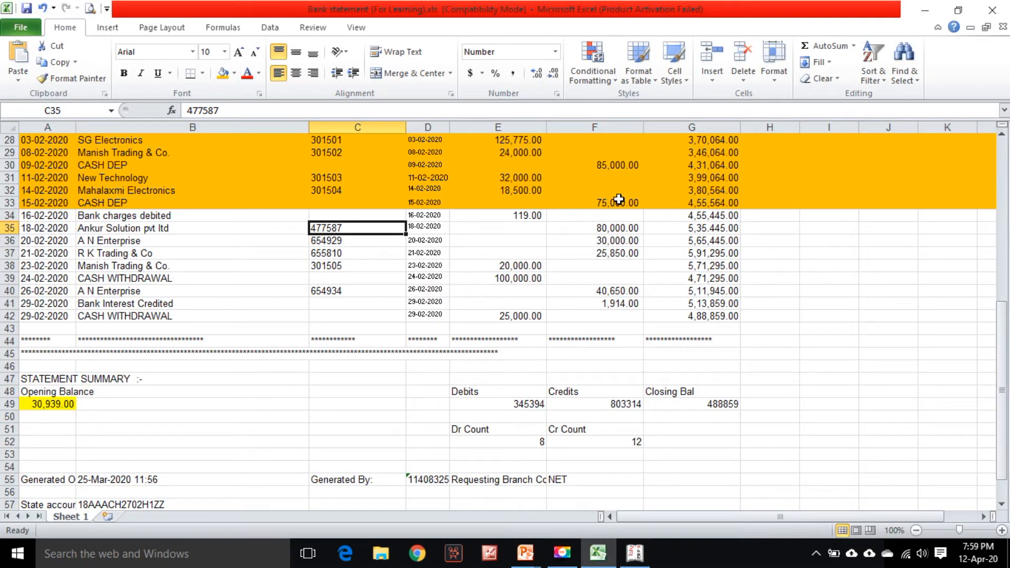
{"action": "key", "text": "alt+Tab"}
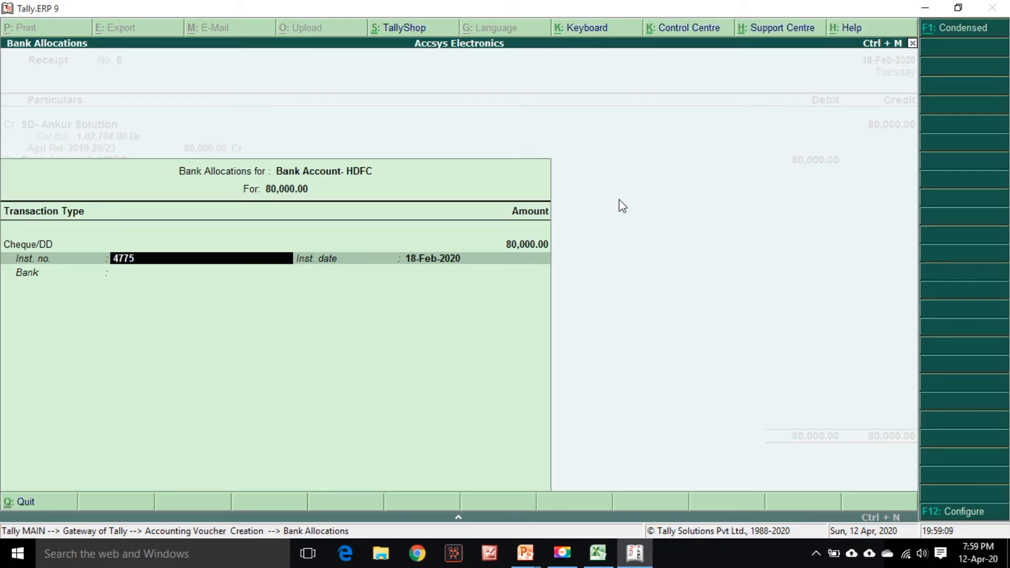
{"action": "key", "text": "Return"}
{"action": "key", "text": "Return"}
{"action": "key", "text": "Return"}
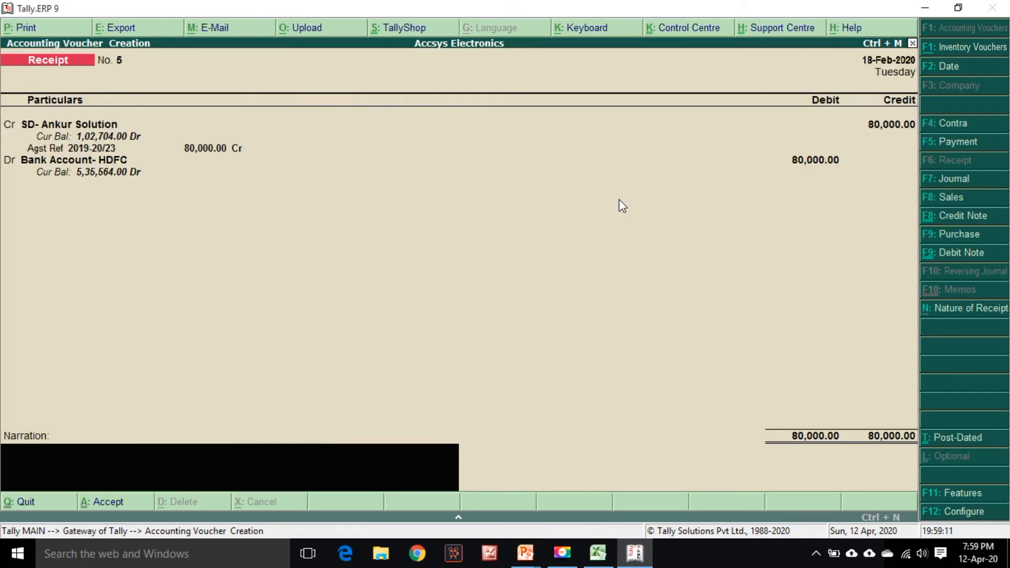
{"action": "key", "text": "ctrl+r"}
{"action": "key", "text": "Return"}
Highlight the Ankur Solution row 35 in the statement and select the A N Enterprise row 36 date
{"action": "key", "text": "alt+Tab"}
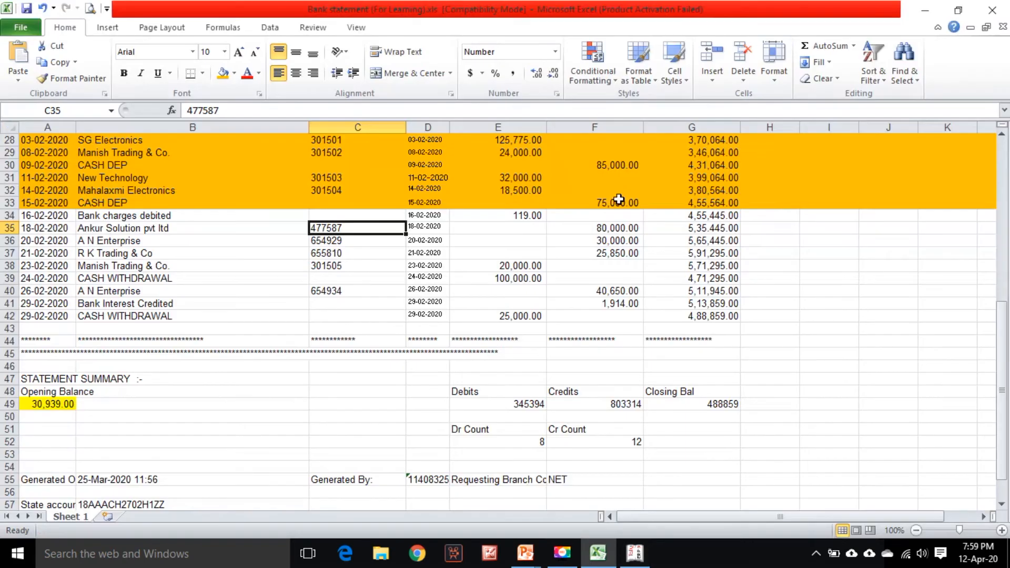
{"action": "left_click", "coordinate": [9, 228]}
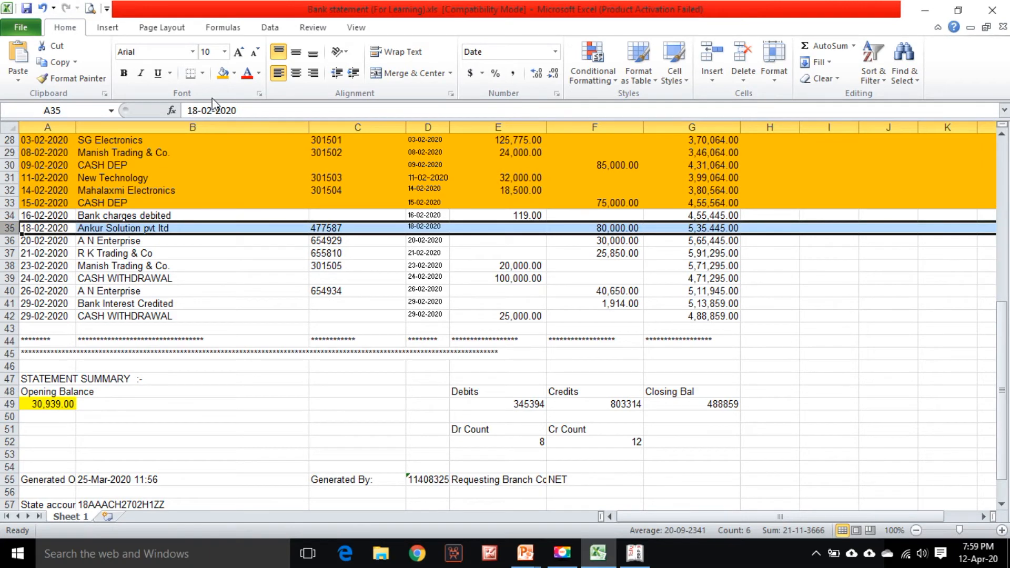
{"action": "scroll", "coordinate": [212, 193], "scroll_direction": "down", "scroll_amount": 1}
{"action": "left_click", "coordinate": [59, 203]}
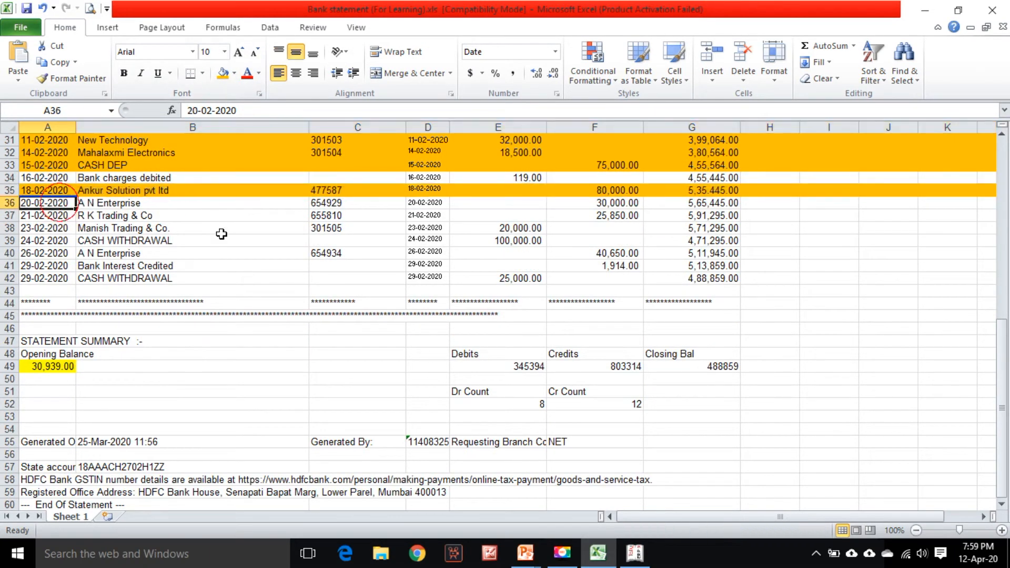
Start a new receipt voucher dated 20-2 and credit the SD- A N Enterprise ledger
{"action": "key", "text": "alt+Tab"}
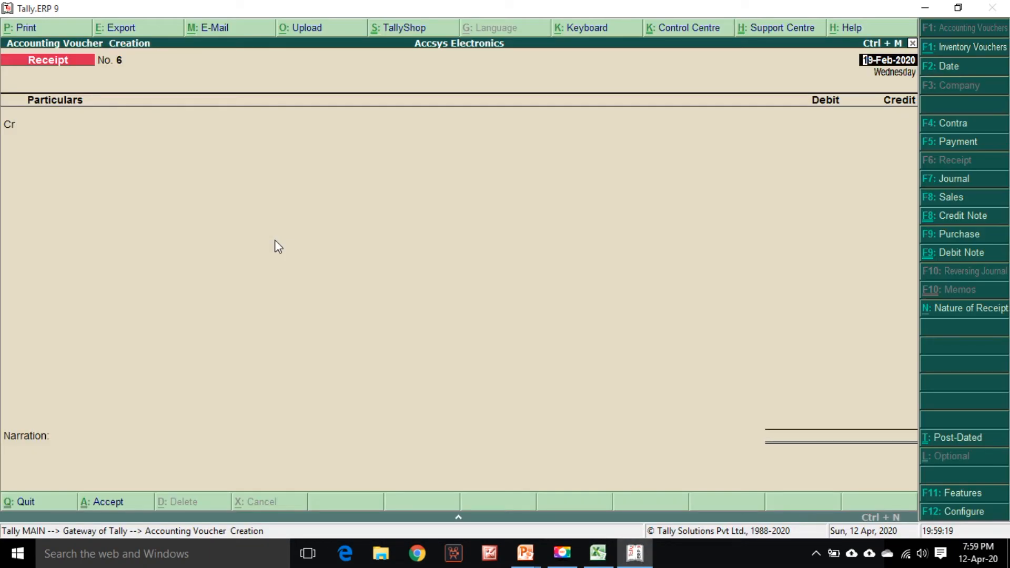
{"action": "key", "text": "alt+Tab"}
{"action": "key", "text": "alt+Tab"}
{"action": "type", "text": "20-2"}
{"action": "key", "text": "Return"}
{"action": "type", "text": "An"}
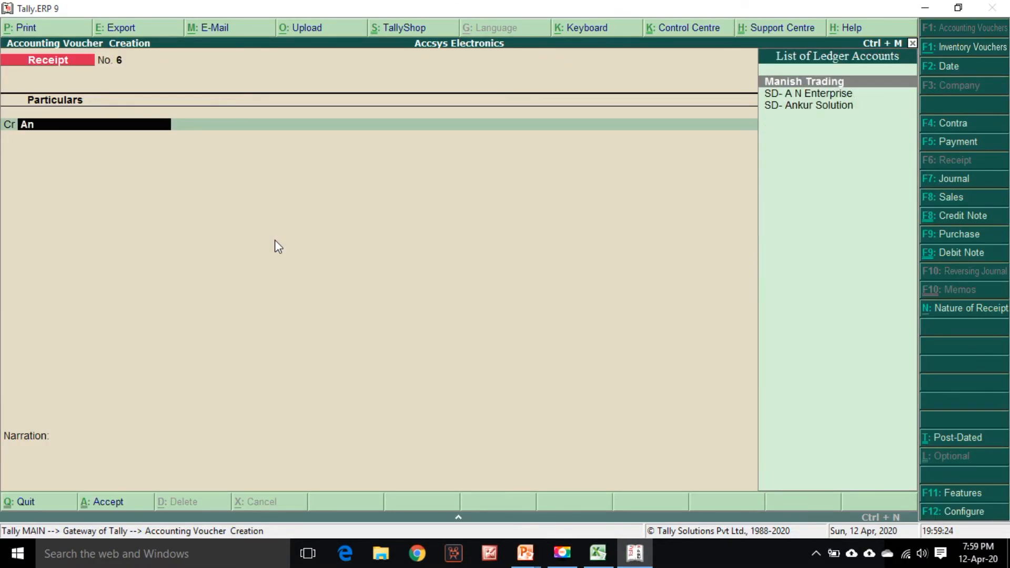
{"action": "key", "text": "Down"}
{"action": "key", "text": "Return"}
{"action": "key", "text": "alt+Tab"}
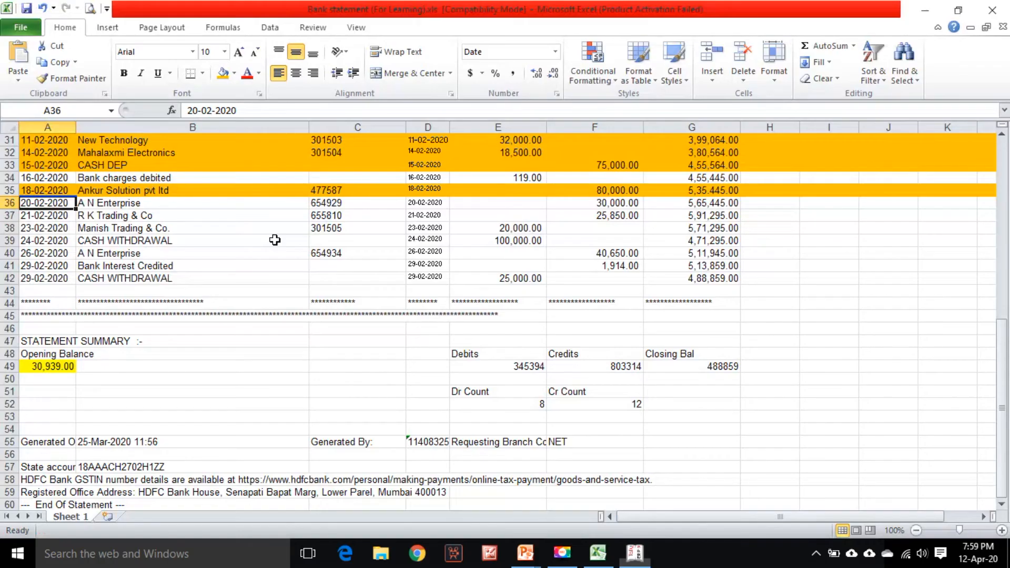
{"action": "key", "text": "alt+Tab"}
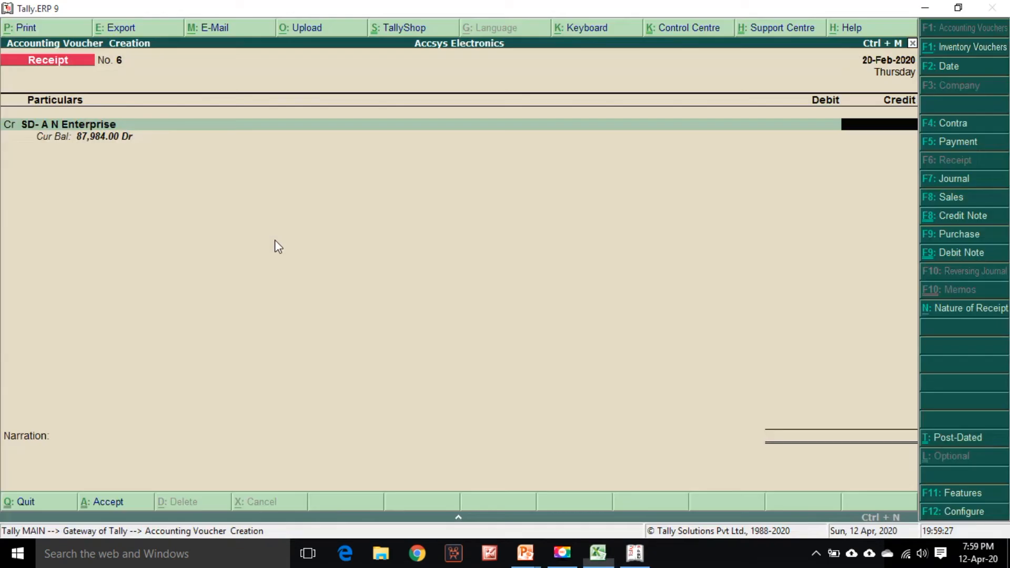
Credit SD- A N Enterprise with 30000 against bill 2019-20/24
{"action": "type", "text": "30000"}
{"action": "key", "text": "Return"}
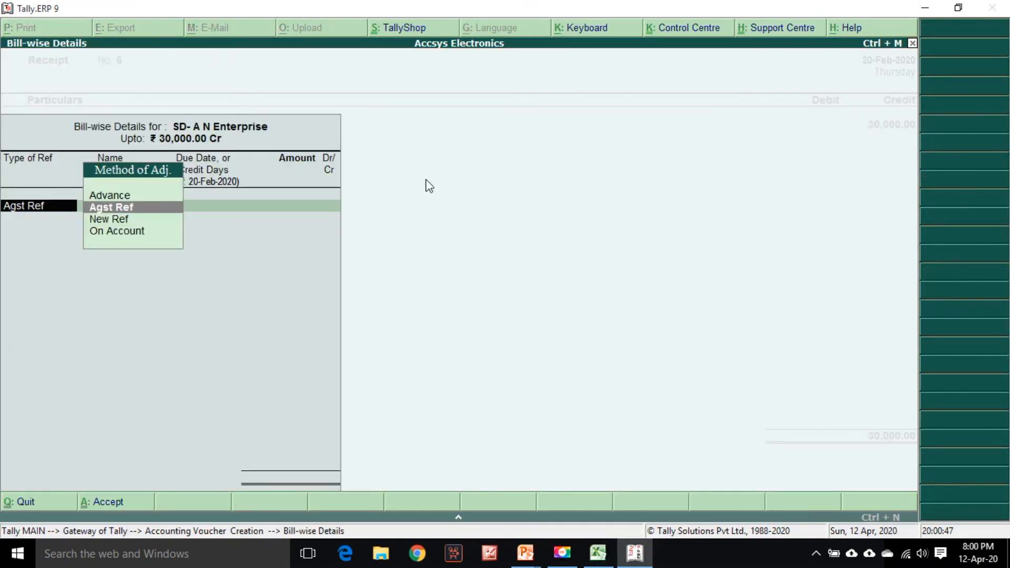
{"action": "key", "text": "Return"}
{"action": "key", "text": "Down"}
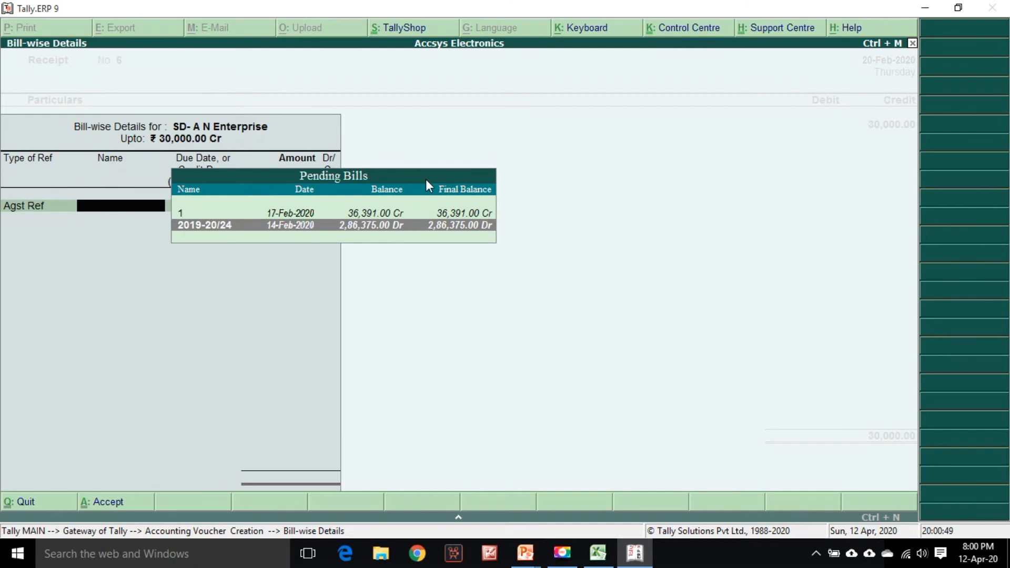
{"action": "key", "text": "Return"}
Debit Bank Account- HDFC with 30000 and enter cheque number 654929 in the bank allocation
{"action": "key", "text": "Return"}
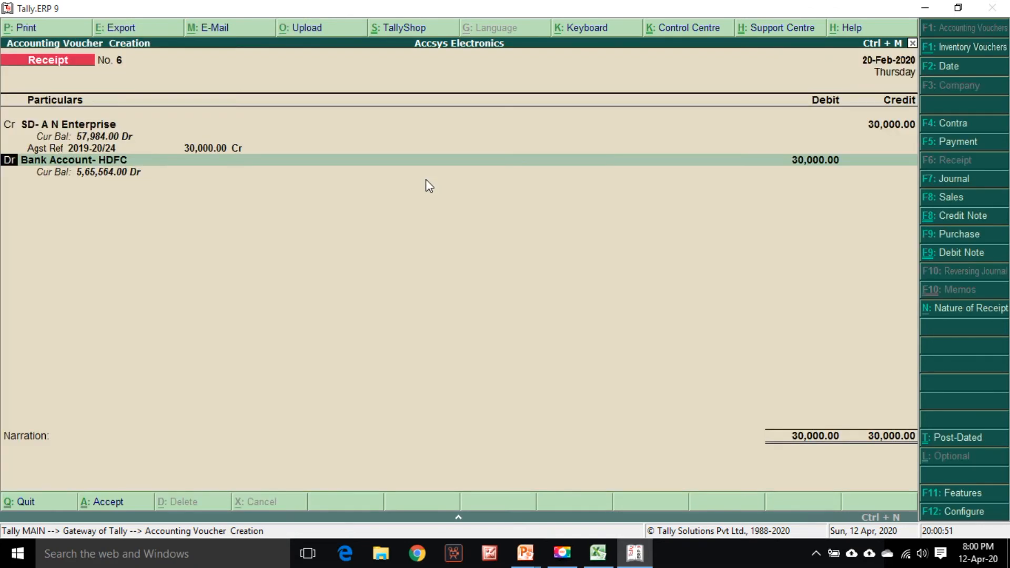
{"action": "key", "text": "Return"}
{"action": "key", "text": "Return"}
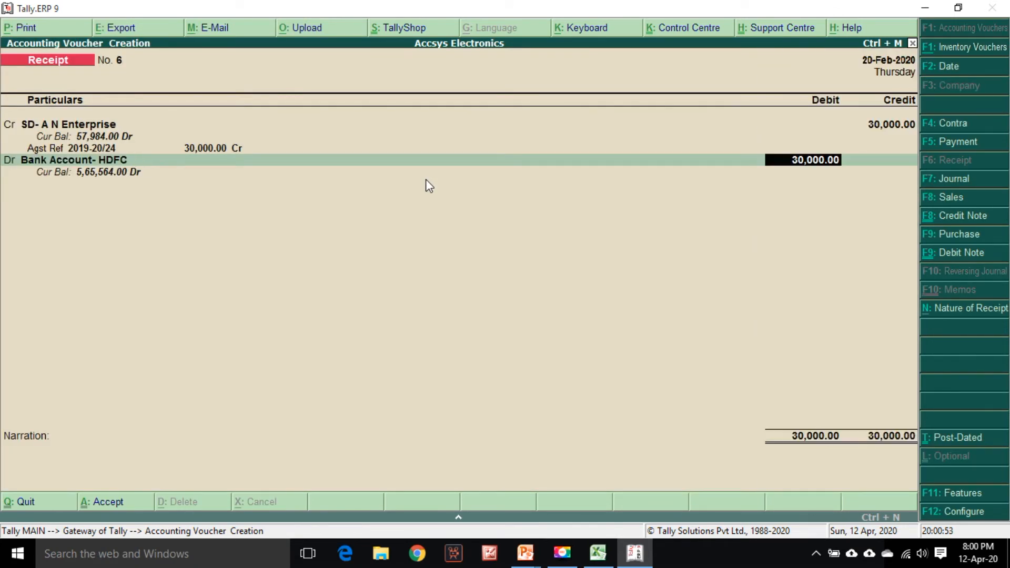
{"action": "key", "text": "Return"}
{"action": "key", "text": "Return"}
{"action": "key", "text": "alt+Tab"}
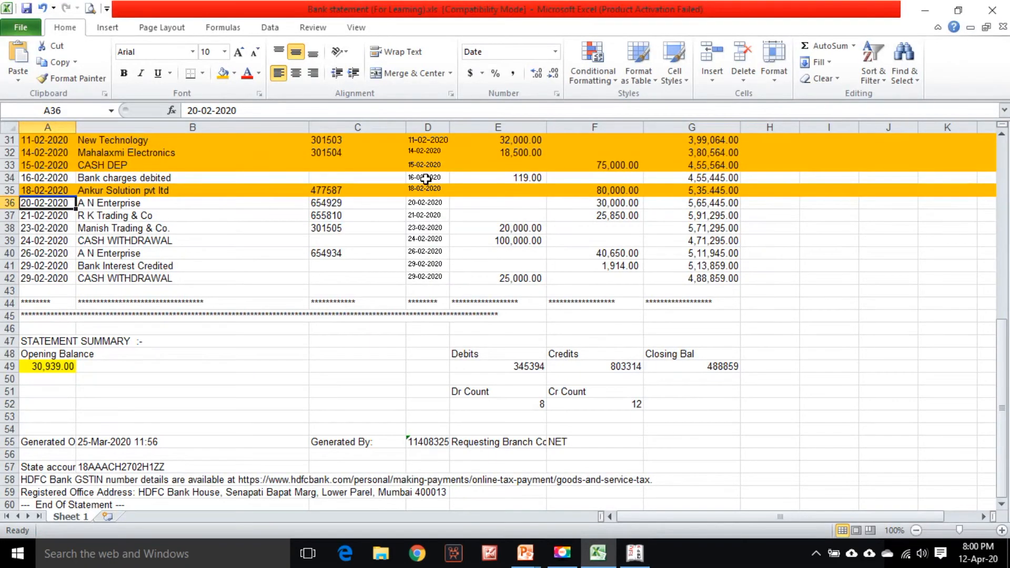
{"action": "key", "text": "alt+Tab"}
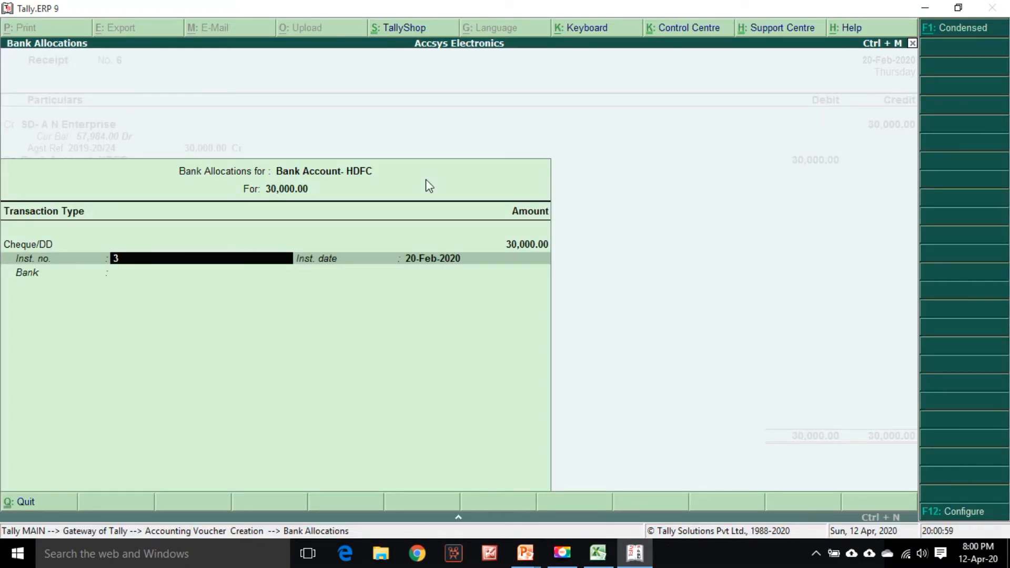
{"action": "key", "text": "alt+Tab"}
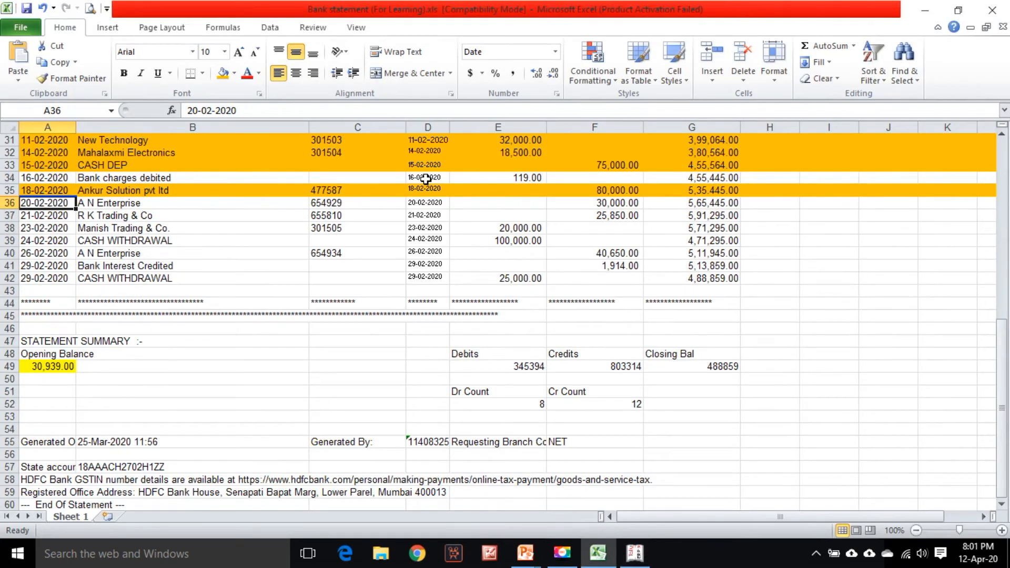
{"action": "key", "text": "alt+Tab"}
{"action": "type", "text": "9"}
{"action": "key", "text": "Return"}
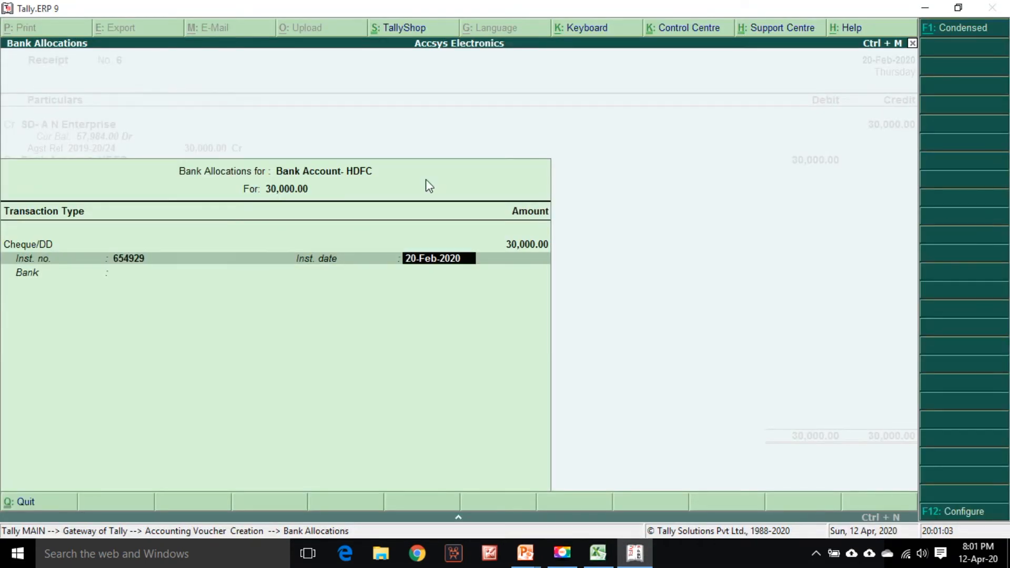
{"action": "key", "text": "Return"}
{"action": "key", "text": "Return"}
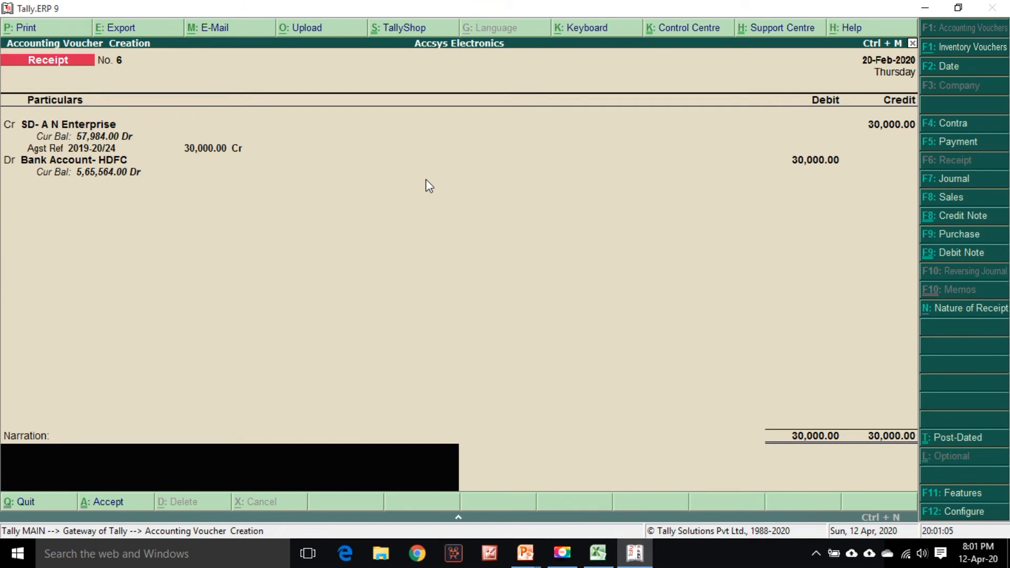
Repeat the previous narration and accept the A N Enterprise receipt voucher
{"action": "key", "text": "ctrl+r"}
{"action": "key", "text": "Return"}
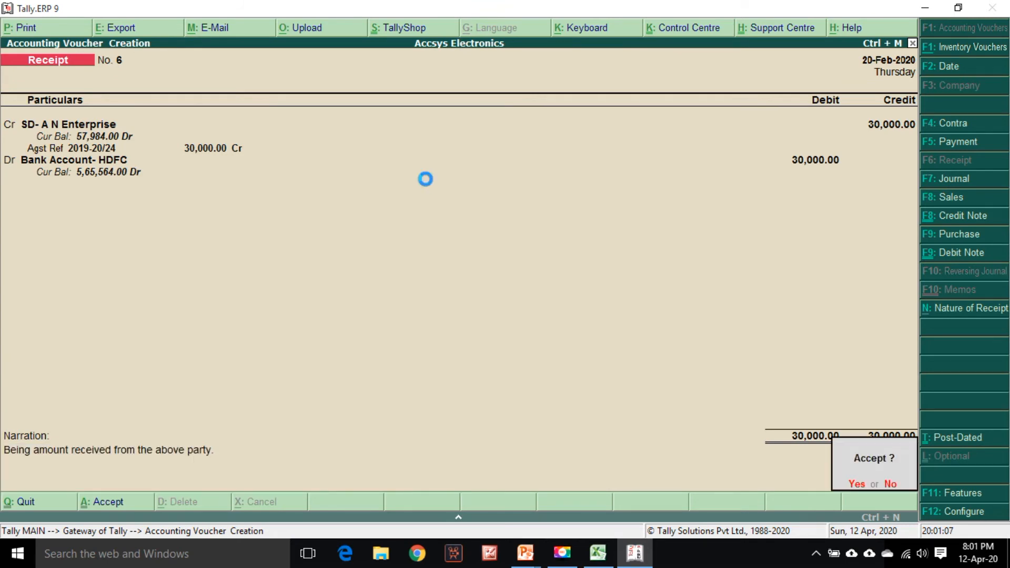
{"action": "key", "text": "alt+Tab"}
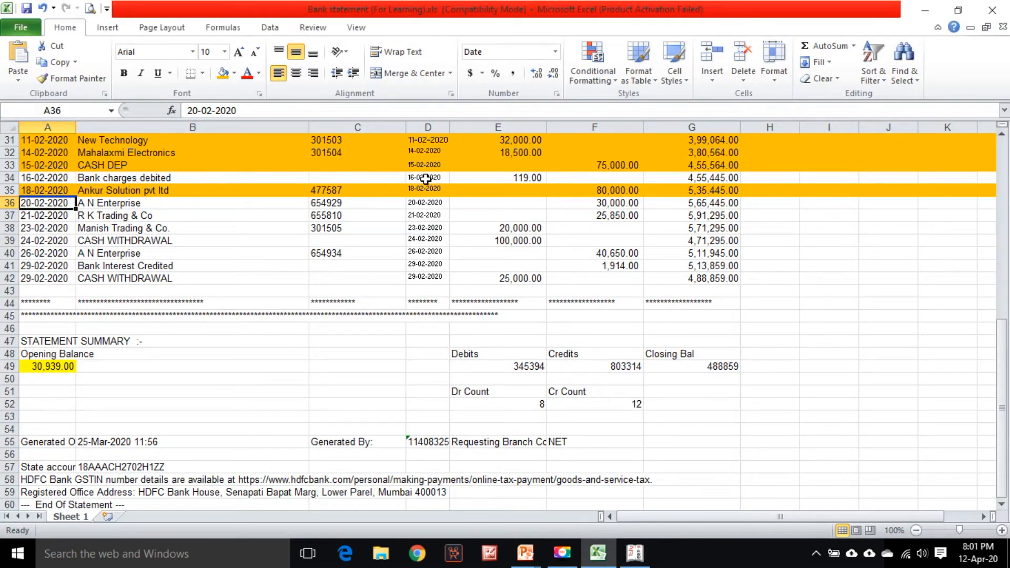
Highlight the A N Enterprise row 36 in the statement and select the R K Trading row 37 date
{"action": "left_click", "coordinate": [9, 203]}
{"action": "left_click", "coordinate": [224, 75]}
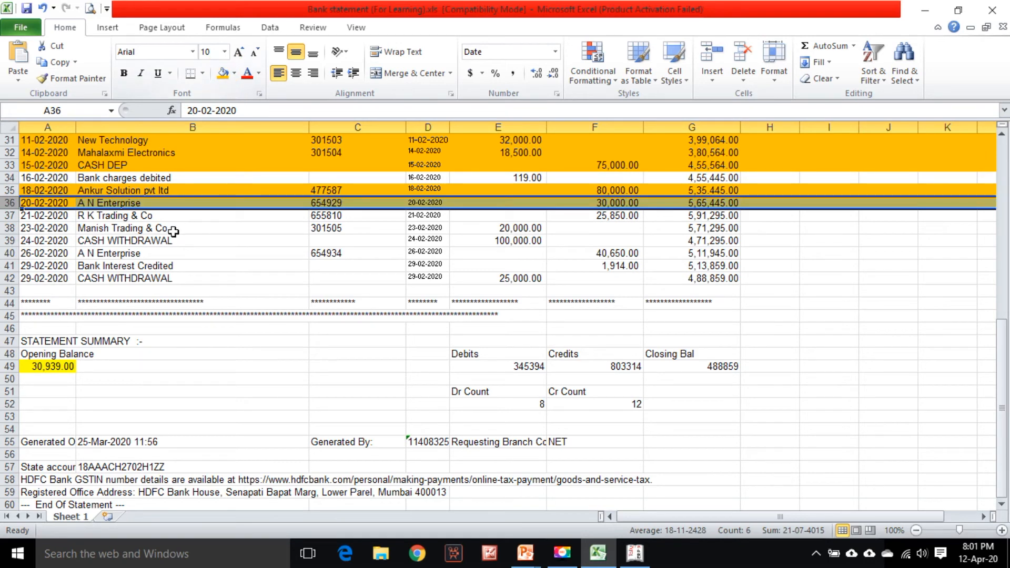
{"action": "left_click", "coordinate": [129, 217]}
{"action": "key", "text": "Left"}
{"action": "key", "text": "alt+Tab"}
{"action": "key", "text": "alt+Tab"}
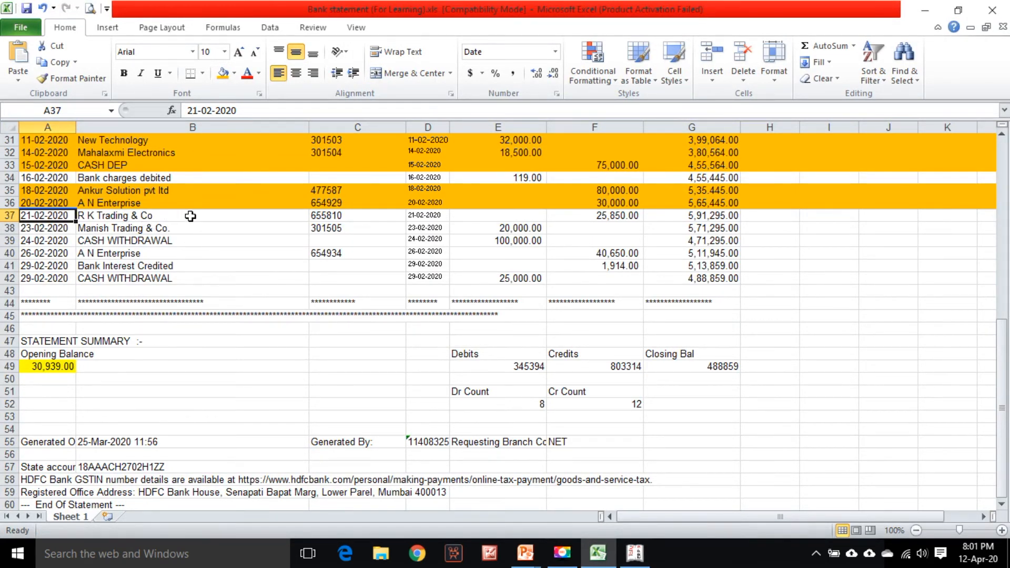
Set the receipt voucher date to 21/2 and credit the SD- R K Trading ledger
{"action": "key", "text": "alt+Tab"}
{"action": "key", "text": "F2"}
{"action": "type", "text": "21/2"}
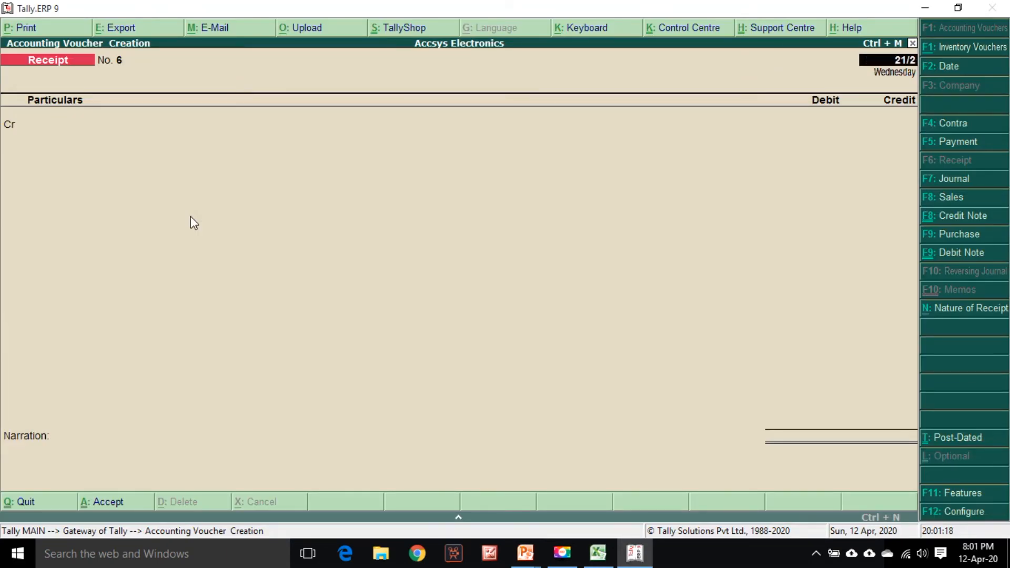
{"action": "key", "text": "Return"}
{"action": "type", "text": "rk"}
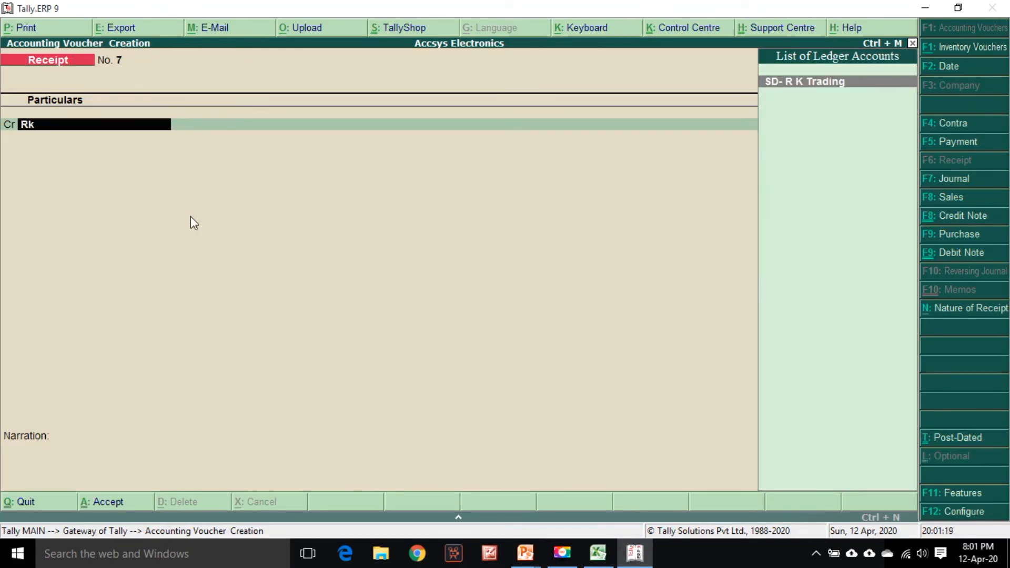
{"action": "key", "text": "Return"}
Credit SD- R K Trading with 25850 against bill 2019-20/022
{"action": "key", "text": "alt+Tab"}
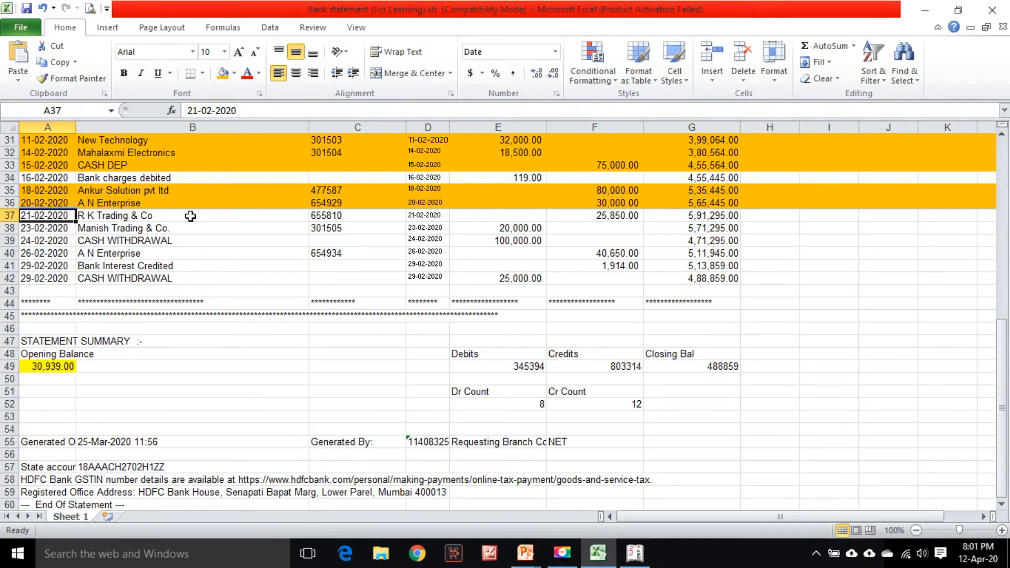
{"action": "key", "text": "alt+Tab"}
{"action": "type", "text": "25"}
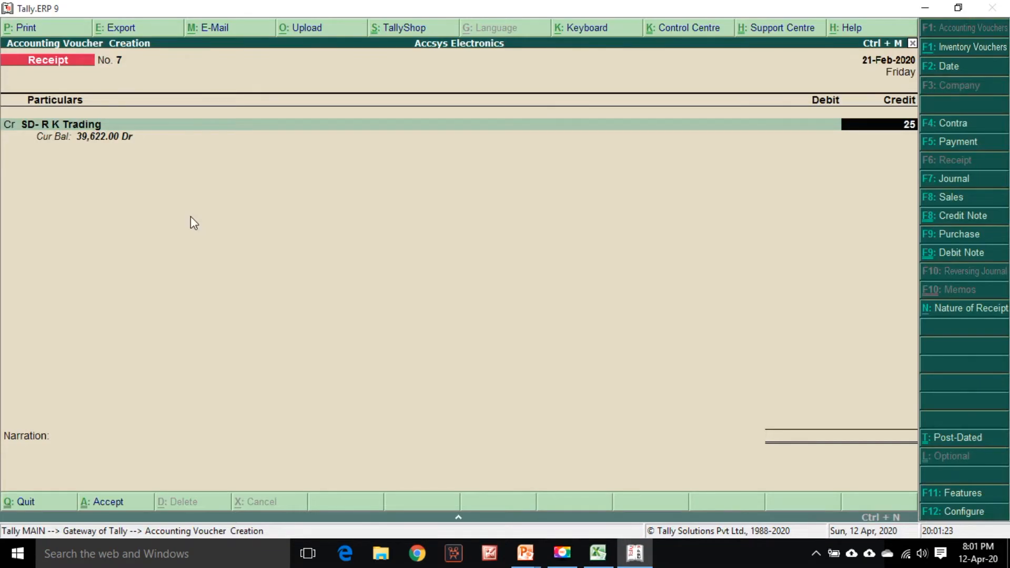
{"action": "key", "text": "alt+Tab"}
{"action": "key", "text": "alt+Tab"}
{"action": "type", "text": "850"}
{"action": "key", "text": "Return"}
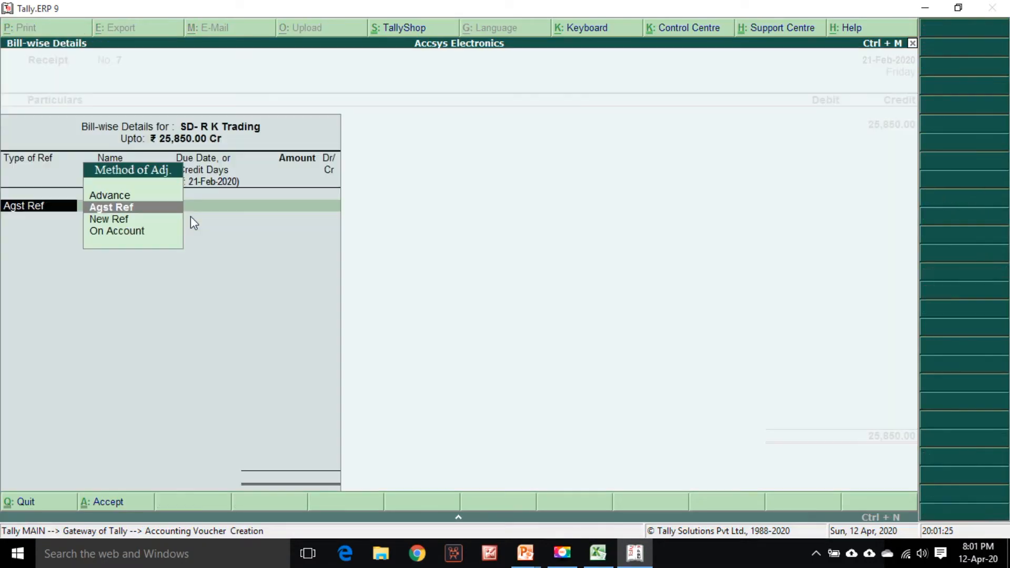
{"action": "key", "text": "Return"}
{"action": "key", "text": "Return"}
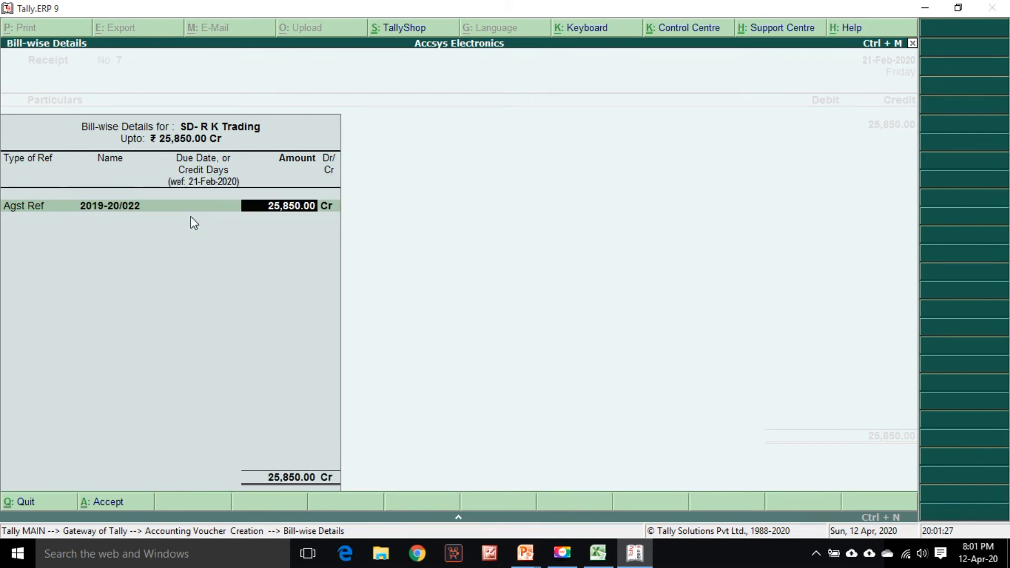
{"action": "key", "text": "Return"}
{"action": "key", "text": "Return"}
{"action": "key", "text": "Return"}
{"action": "key", "text": "Return"}
{"action": "key", "text": "Return"}
Accept the bill-wise allocation and enter instrument number 655810 in the HDFC bank allocation
{"action": "key", "text": "alt+Tab"}
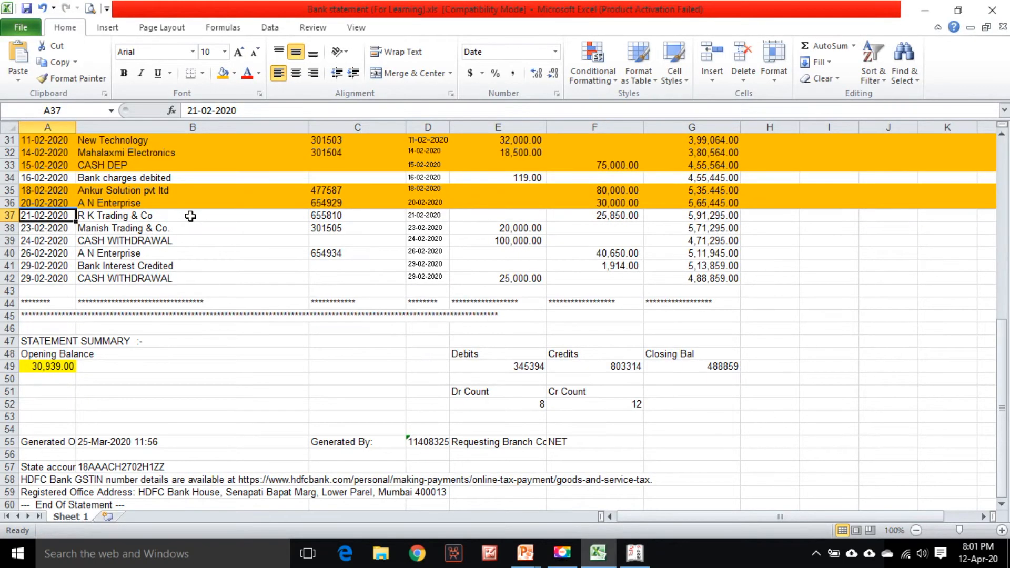
{"action": "key", "text": "alt+Tab"}
{"action": "type", "text": "655810"}
{"action": "key", "text": "Return"}
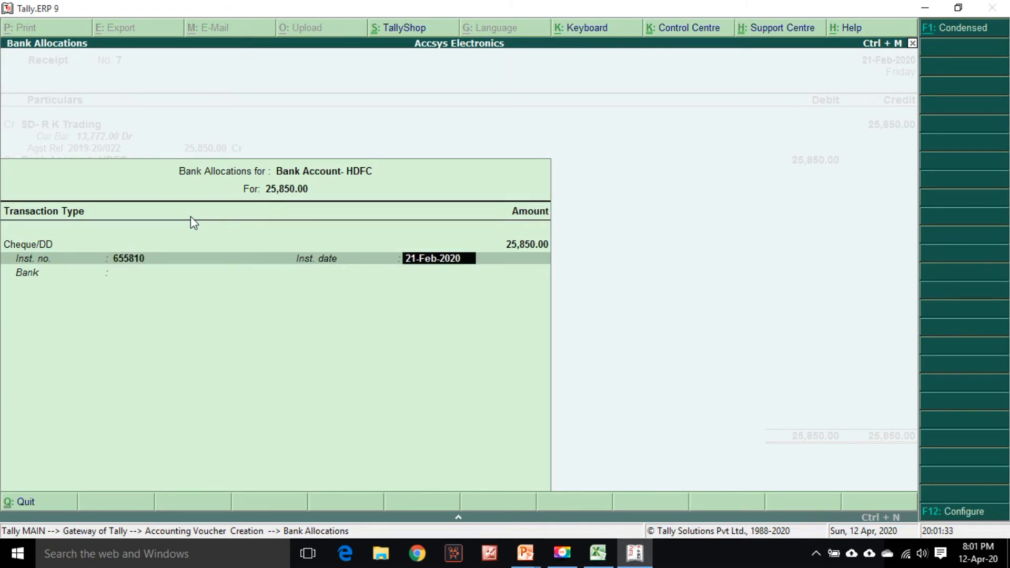
Repeat the previous narration and accept the R K Trading receipt voucher
{"action": "key", "text": "Return"}
{"action": "key", "text": "Return"}
{"action": "key", "text": "ctrl+r"}
{"action": "key", "text": "Return"}
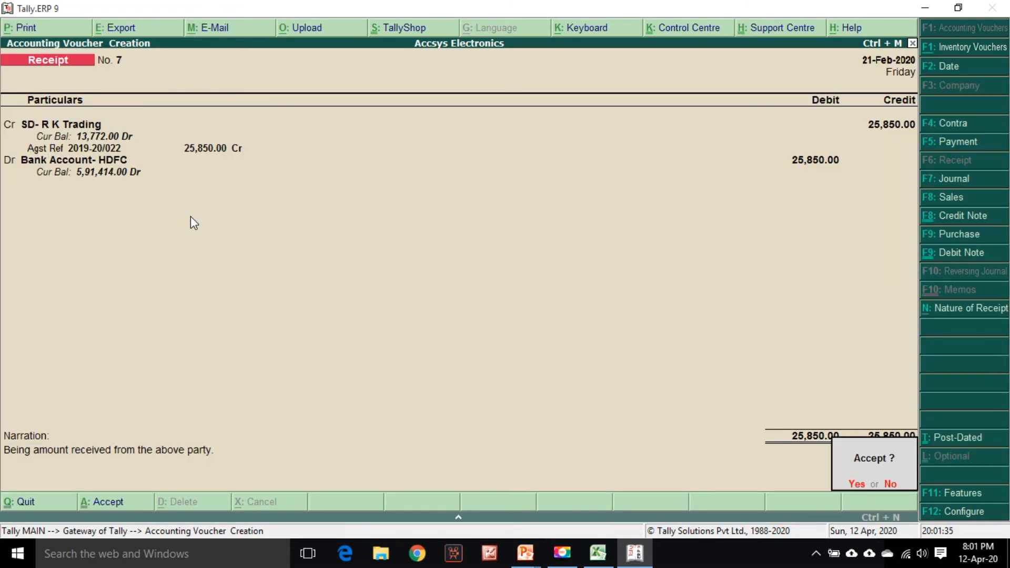
Highlight the R K Trading row 37 in the statement and select the Manish Trading row 38 date
{"action": "key", "text": "alt+Tab"}
{"action": "left_click", "coordinate": [6, 218]}
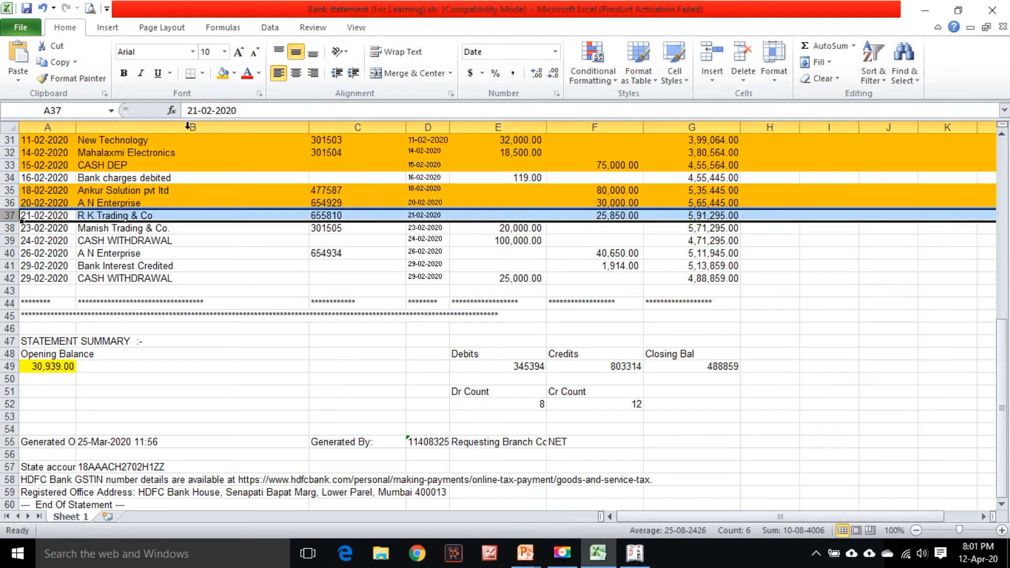
{"action": "left_click", "coordinate": [223, 73]}
{"action": "left_click", "coordinate": [129, 226]}
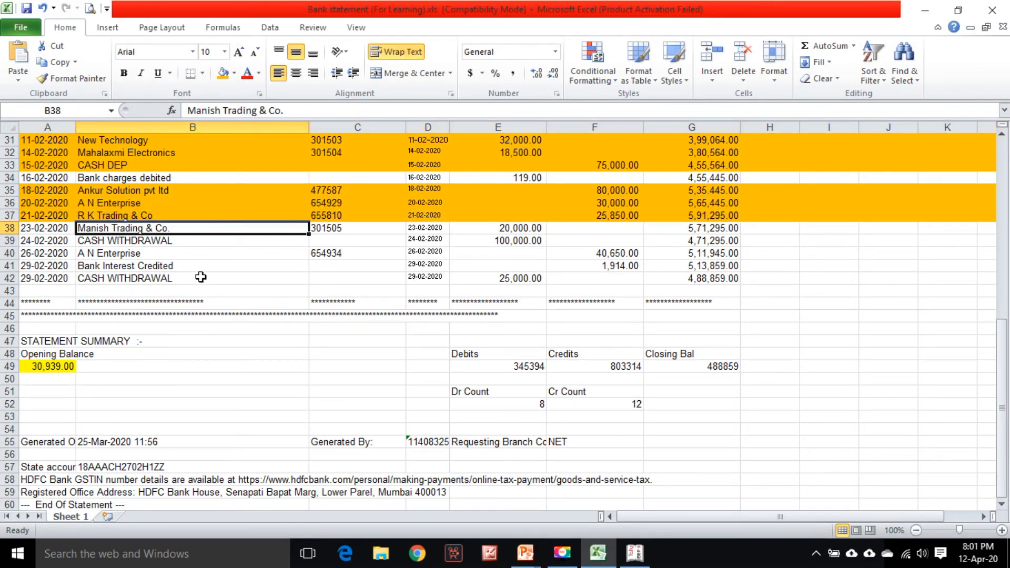
{"action": "left_click", "coordinate": [53, 231]}
Switch to a payment voucher and debit the Manish Trading ledger
{"action": "key", "text": "alt+Tab"}
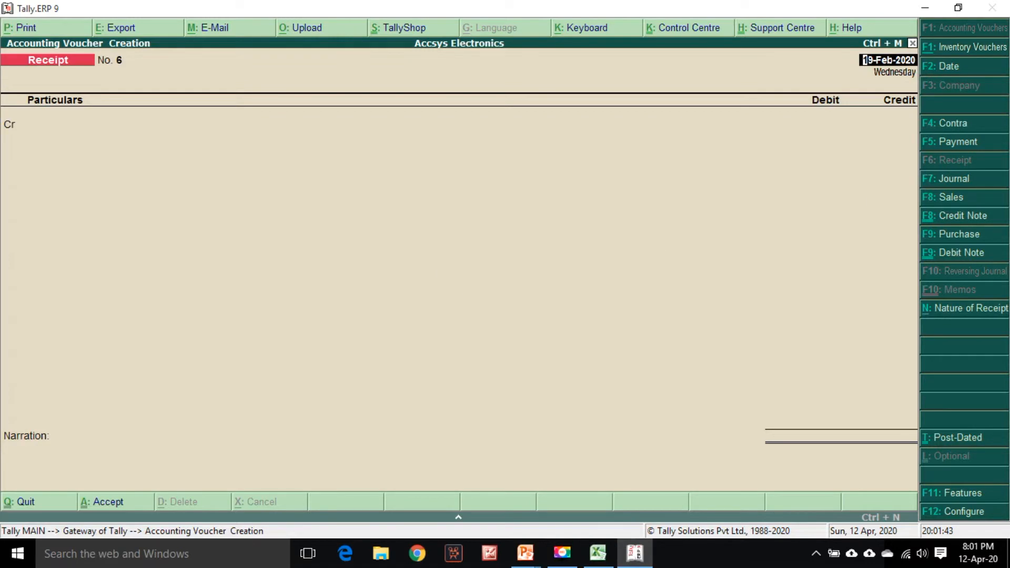
{"action": "left_click", "coordinate": [947, 145]}
{"action": "key", "text": "alt+Tab"}
{"action": "key", "text": "alt+Tab"}
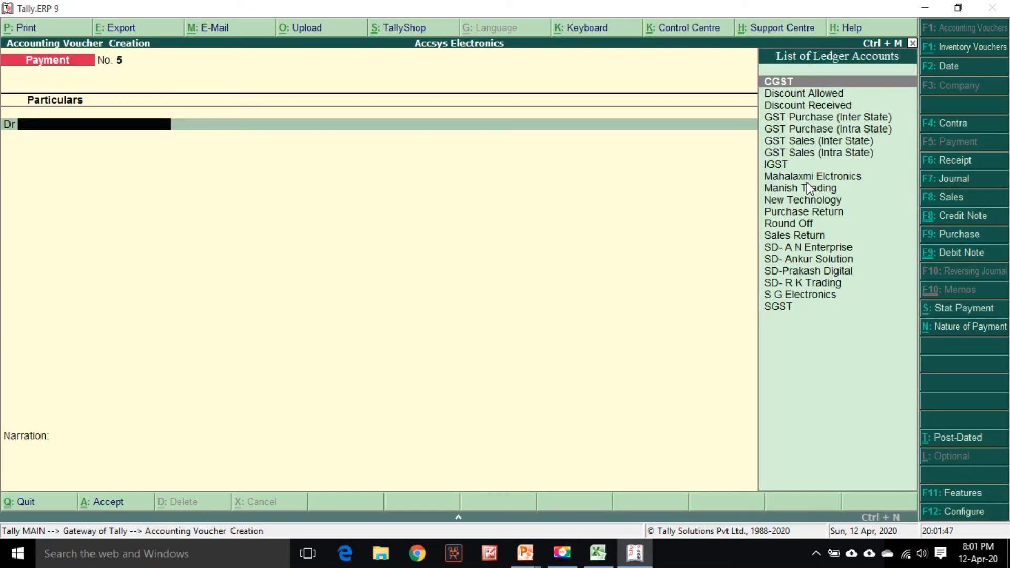
{"action": "type", "text": "man"}
{"action": "key", "text": "alt+Tab"}
Debit Manish Trading with 20000 against bill TI/552 and credit Bank Account- HDFC
{"action": "key", "text": "alt+Tab"}
{"action": "key", "text": "Return"}
{"action": "key", "text": "alt+Tab"}
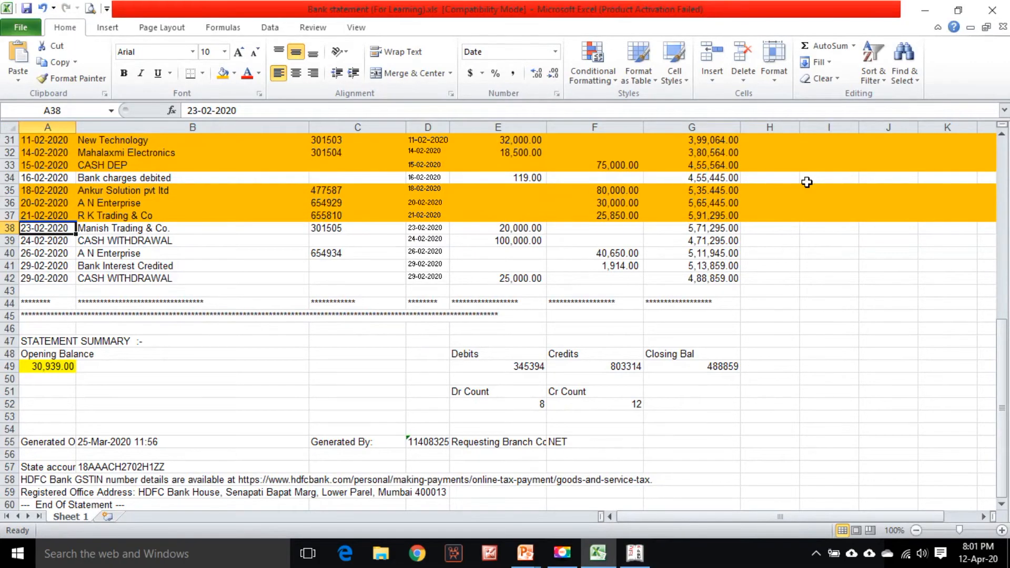
{"action": "key", "text": "alt+Tab"}
{"action": "type", "text": "20000"}
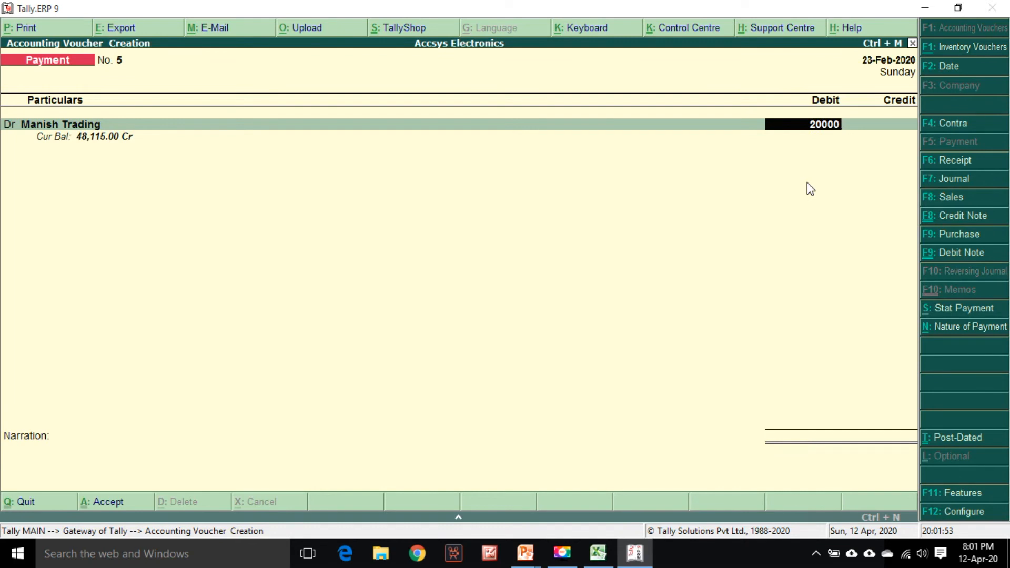
{"action": "key", "text": "Return"}
{"action": "key", "text": "Return"}
{"action": "key", "text": "Return"}
{"action": "key", "text": "Return"}
{"action": "key", "text": "Return"}
Keep cheque 301505 in the bank allocation and save the payment with narration 'Being payment made to the above party.'
{"action": "key", "text": "Return"}
{"action": "key", "text": "Return"}
{"action": "key", "text": "Return"}
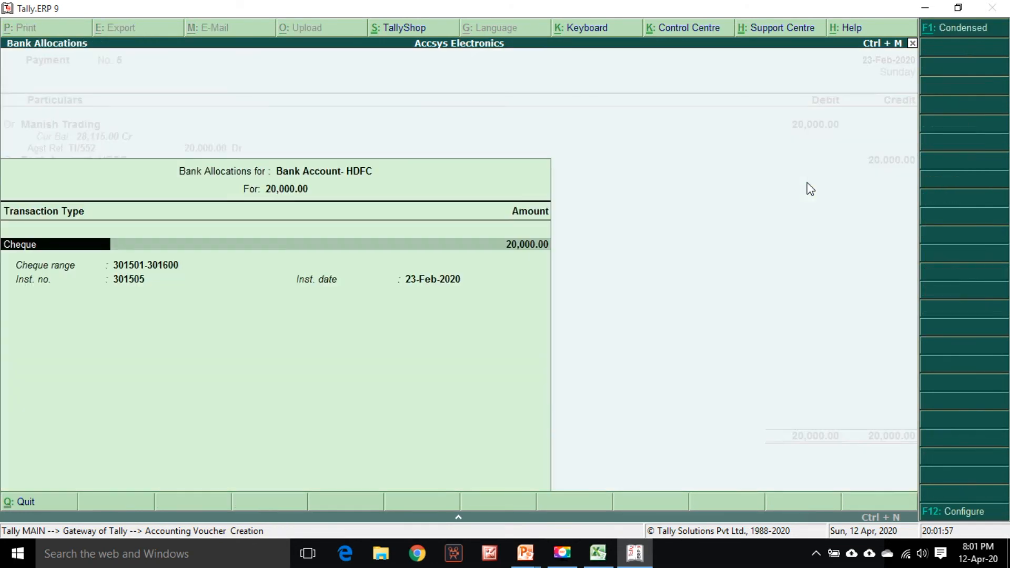
{"action": "key", "text": "Return"}
{"action": "key", "text": "Return"}
{"action": "key", "text": "alt+Tab"}
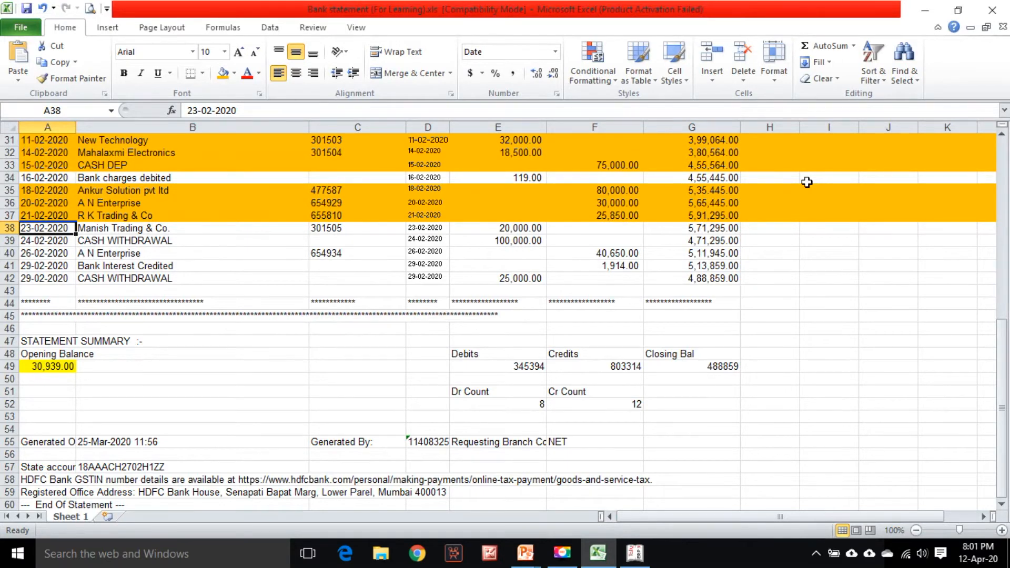
{"action": "key", "text": "alt+Tab"}
{"action": "key", "text": "Return"}
{"action": "key", "text": "Return"}
{"action": "type", "text": "Being payment made to the above party."}
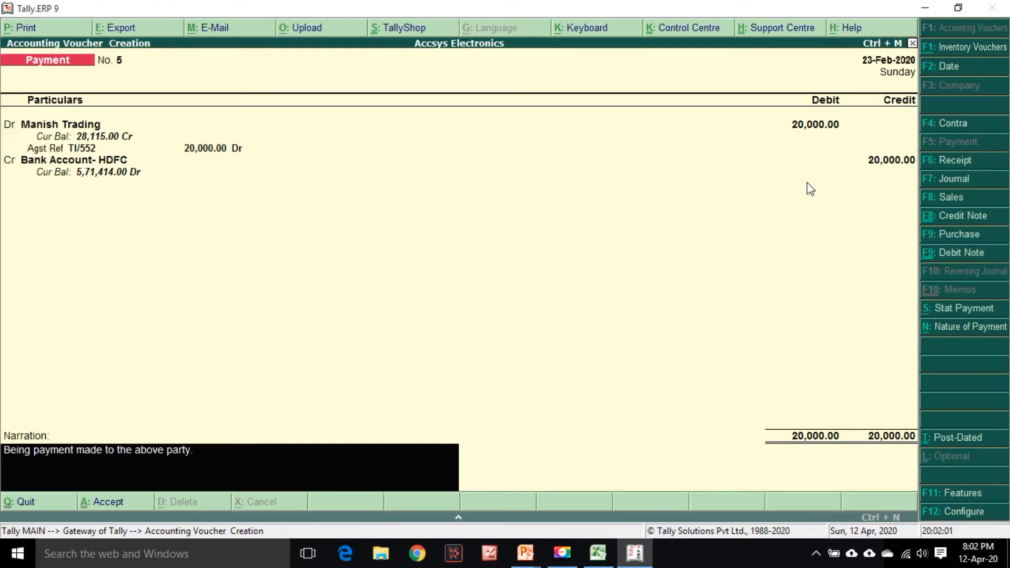
{"action": "key", "text": "Return"}
Highlight the Manish Trading row 38 in the statement and select the cash withdrawal row 39
{"action": "key", "text": "alt+Tab"}
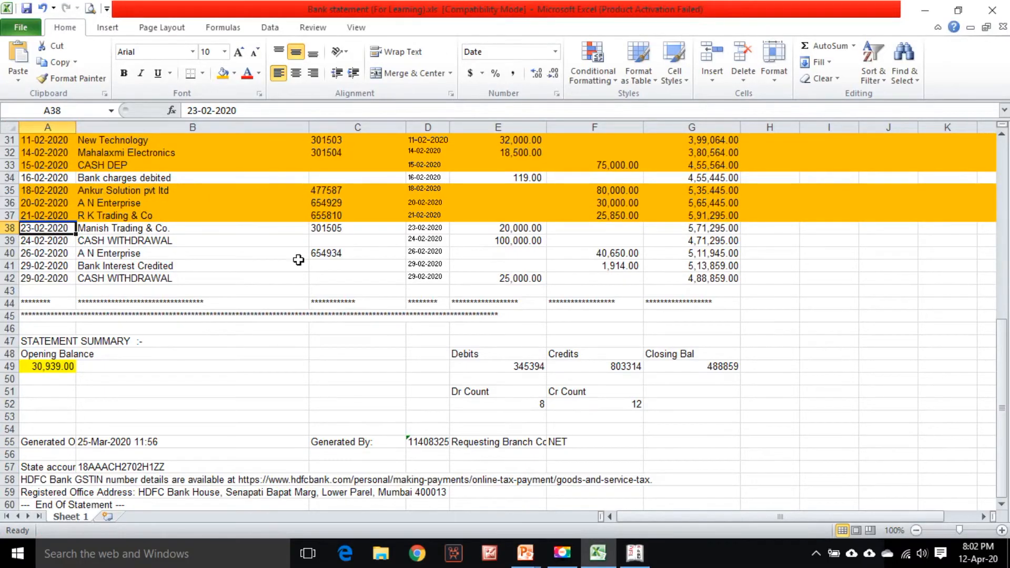
{"action": "left_click", "coordinate": [10, 228]}
{"action": "left_click", "coordinate": [222, 74]}
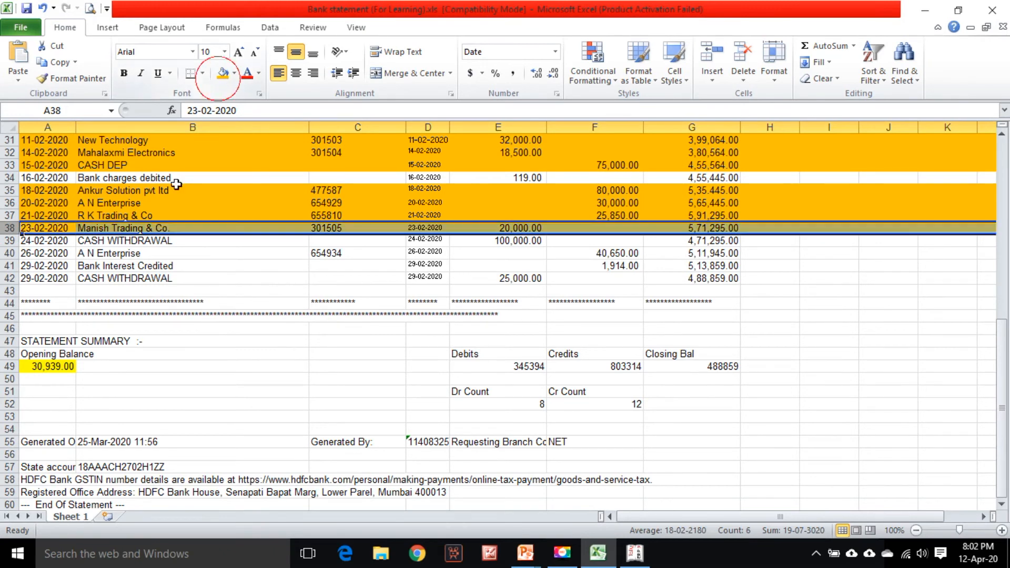
{"action": "left_click", "coordinate": [109, 239]}
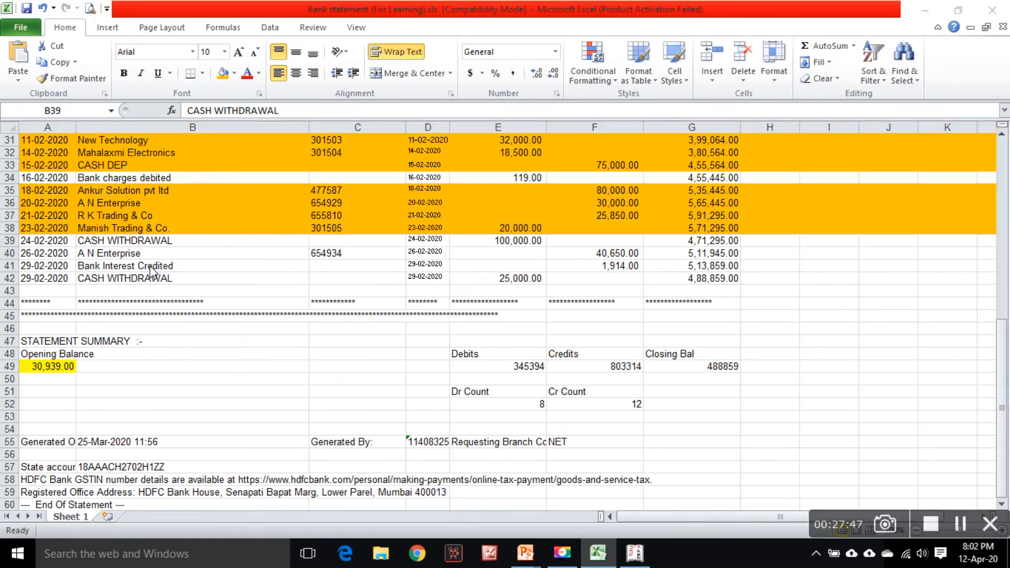
Switch to a contra voucher and set its date to 24/2
{"action": "key", "text": "alt+Tab"}
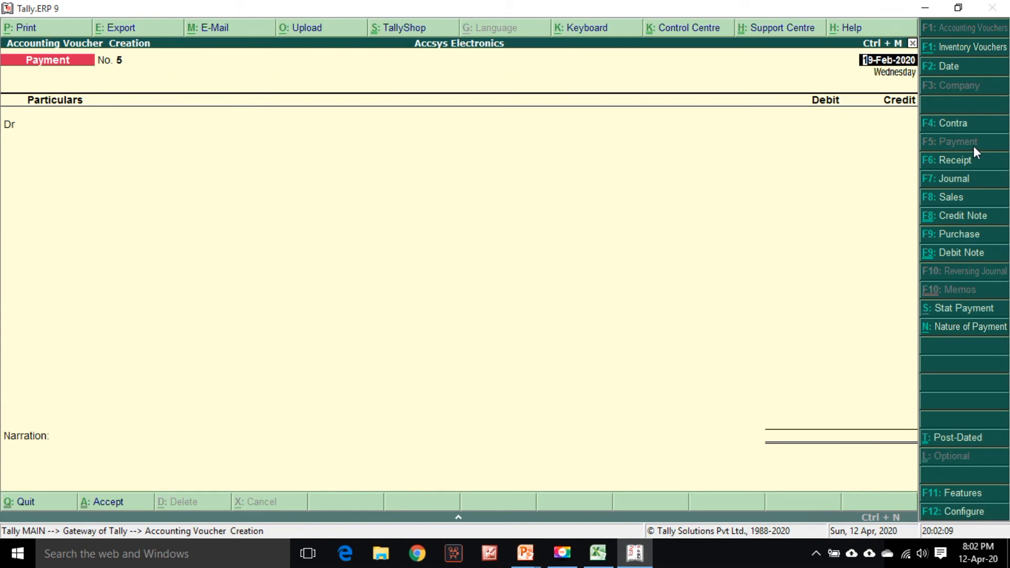
{"action": "left_click", "coordinate": [961, 127]}
{"action": "key", "text": "alt+Tab"}
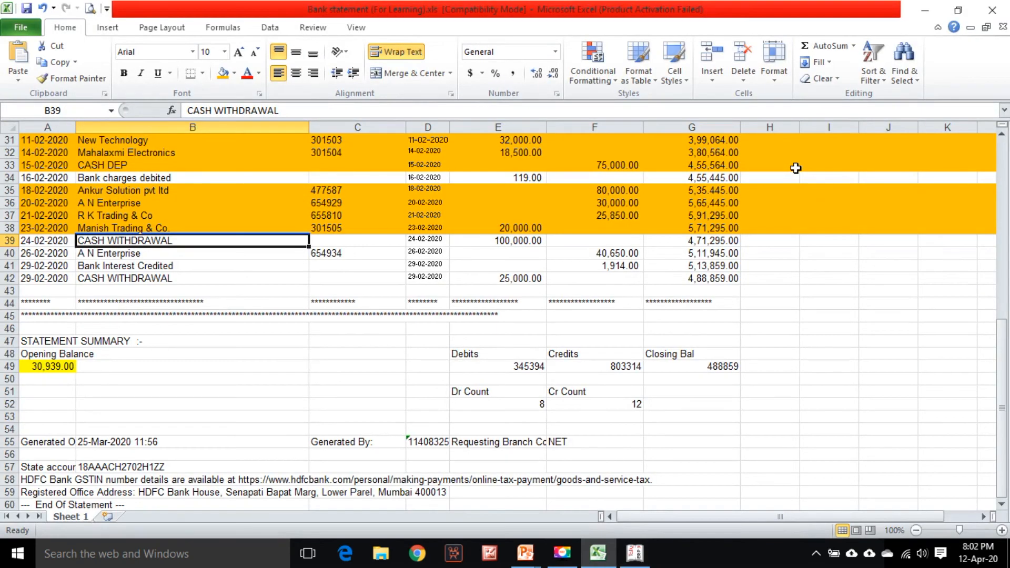
{"action": "key", "text": "alt+Tab"}
{"action": "key", "text": "F2"}
{"action": "type", "text": "24/2"}
{"action": "key", "text": "Return"}
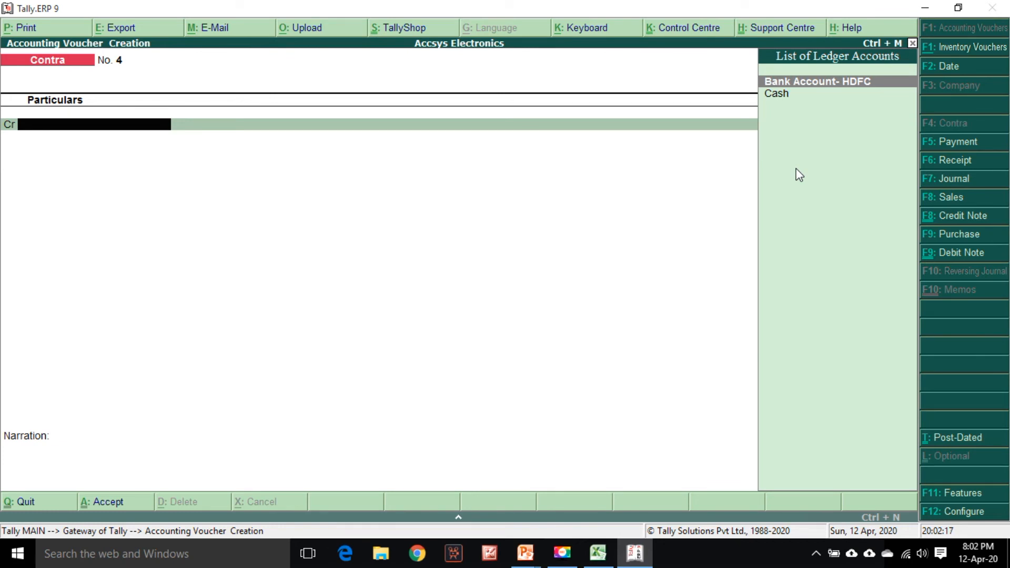
Credit Bank Account- HDFC with 100000 in the contra voucher
{"action": "key", "text": "Return"}
{"action": "key", "text": "alt+Tab"}
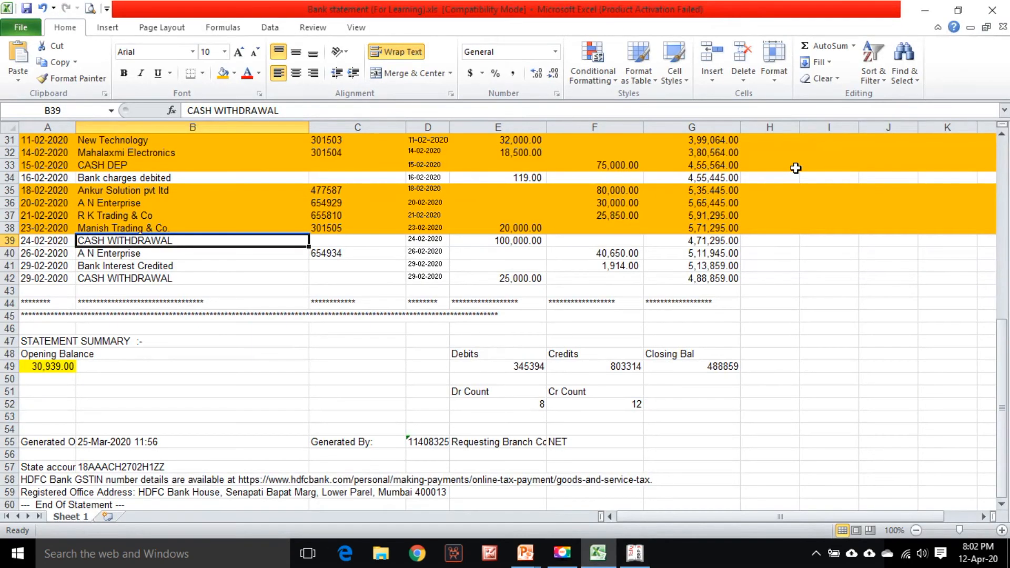
{"action": "key", "text": "alt+Tab"}
{"action": "type", "text": "100000"}
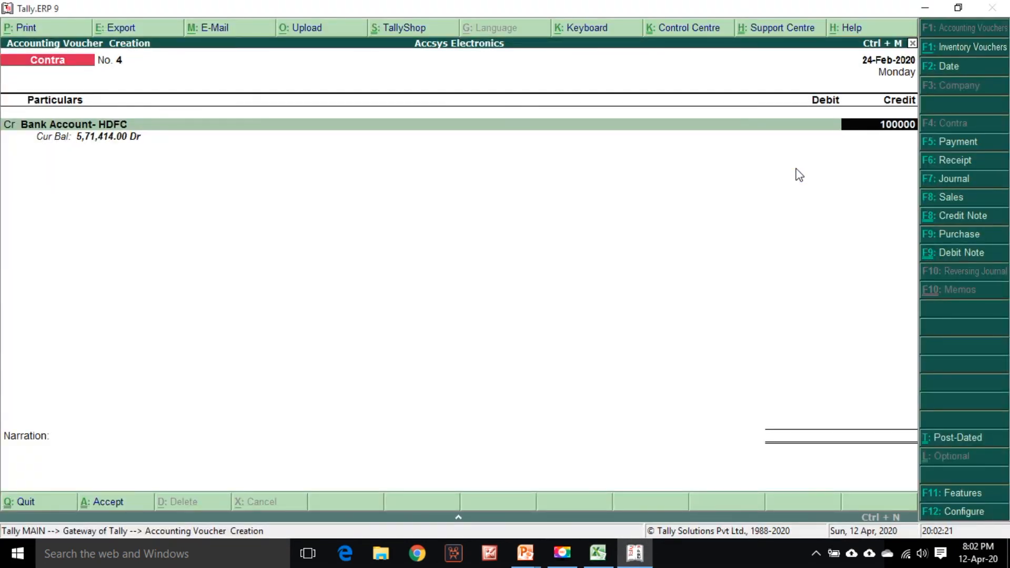
{"action": "key", "text": "Return"}
{"action": "key", "text": "Return"}
Change the bank allocation transaction type to Others and clear the instrument number
{"action": "key", "text": "alt+Tab"}
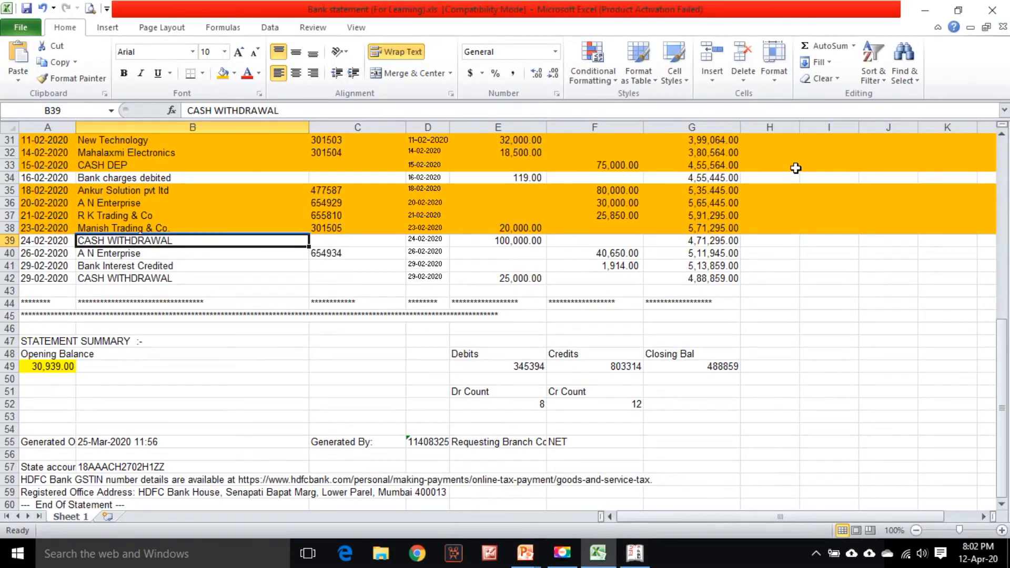
{"action": "key", "text": "alt+Tab"}
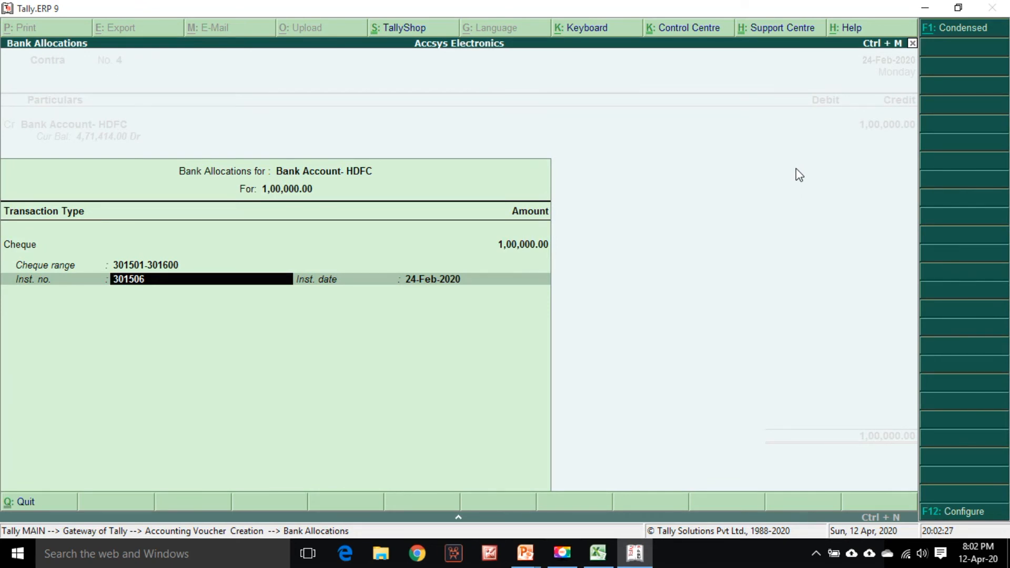
{"action": "key", "text": "BackSpace"}
{"action": "key", "text": "BackSpace"}
{"action": "key", "text": "BackSpace"}
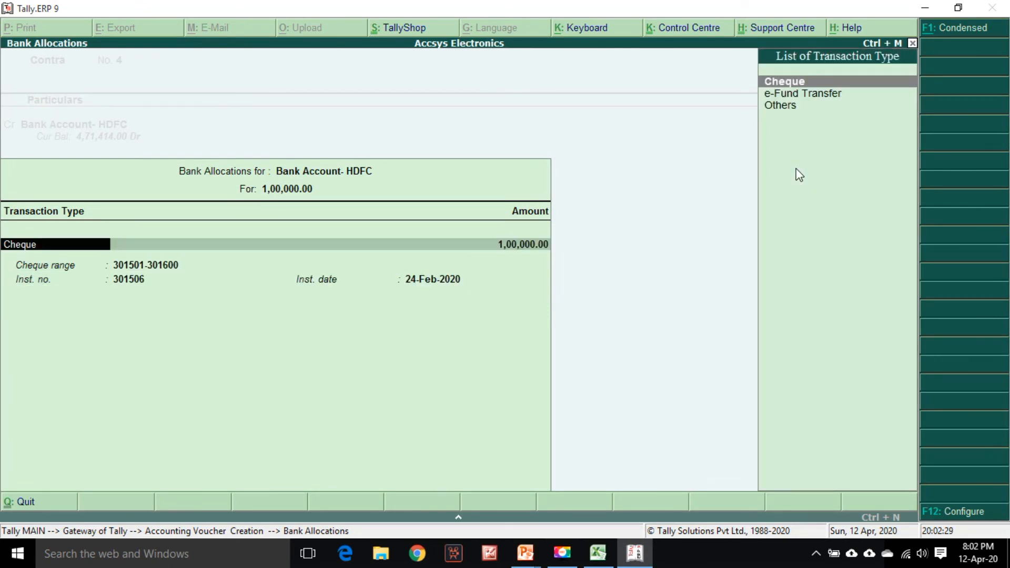
{"action": "key", "text": "Down"}
{"action": "key", "text": "Down"}
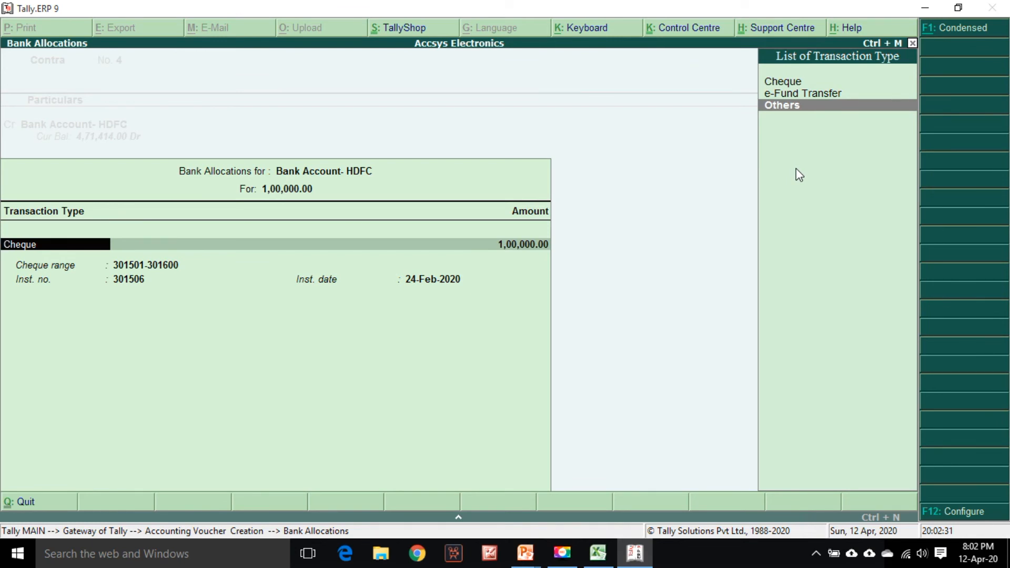
{"action": "key", "text": "Return"}
{"action": "key", "text": "Return"}
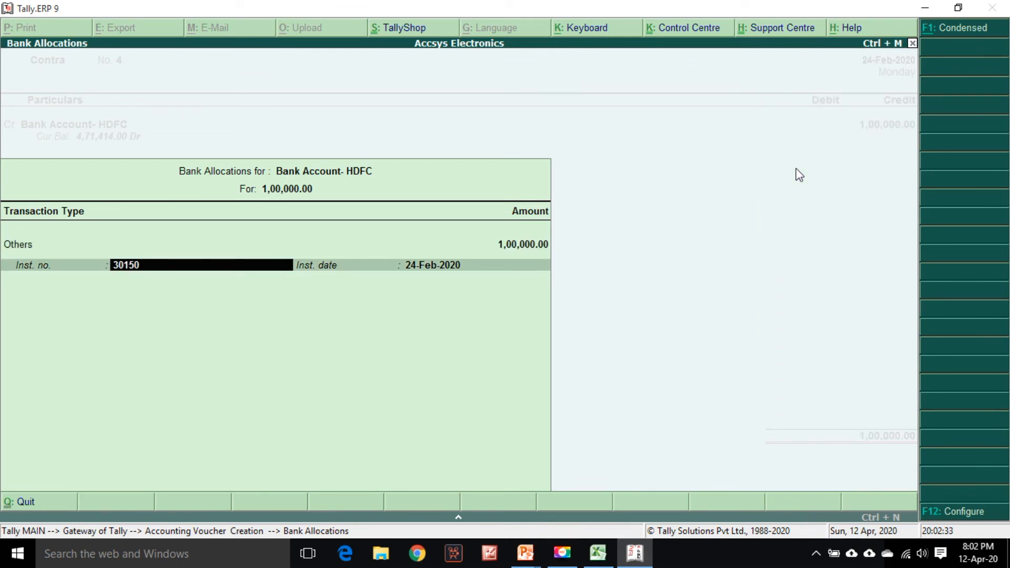
{"action": "key", "text": "BackSpace"}
{"action": "key", "text": "BackSpace"}
{"action": "key", "text": "BackSpace"}
{"action": "key", "text": "Return"}
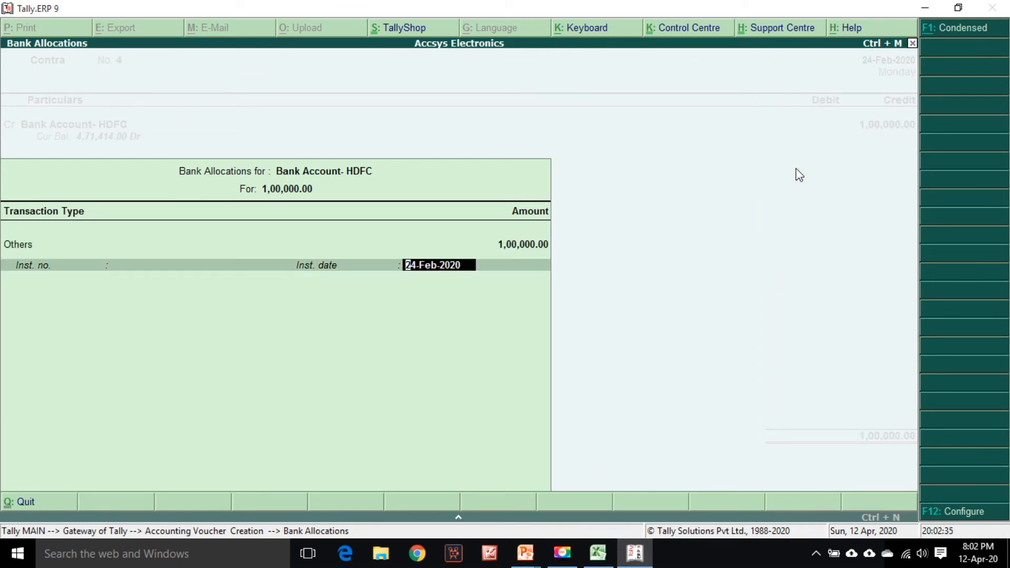
Clear the instrument date and complete the bank allocation
{"action": "key", "text": "Delete"}
{"action": "key", "text": "Delete"}
{"action": "key", "text": "Delete"}
{"action": "key", "text": "Delete"}
{"action": "key", "text": "Delete"}
{"action": "key", "text": "Delete"}
{"action": "key", "text": "Delete"}
{"action": "key", "text": "Delete"}
{"action": "key", "text": "Delete"}
{"action": "key", "text": "Delete"}
{"action": "key", "text": "BackSpace"}
{"action": "key", "text": "BackSpace"}
{"action": "key", "text": "Return"}
{"action": "key", "text": "Return"}
Debit the Cash ledger with the full 1,00,000 in the contra voucher
{"action": "key", "text": "Return"}
{"action": "key", "text": "Return"}
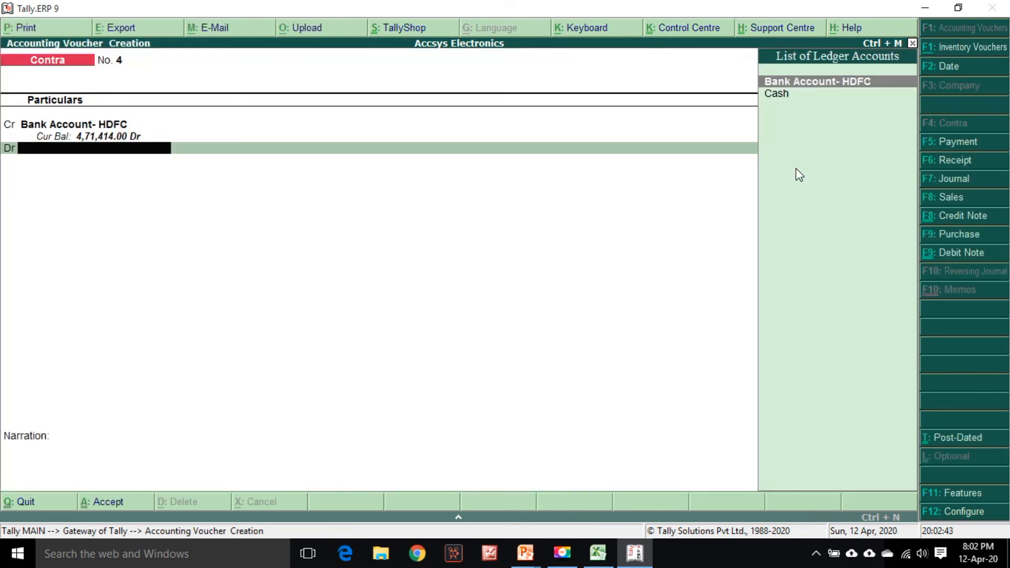
{"action": "key", "text": "Down"}
{"action": "key", "text": "Return"}
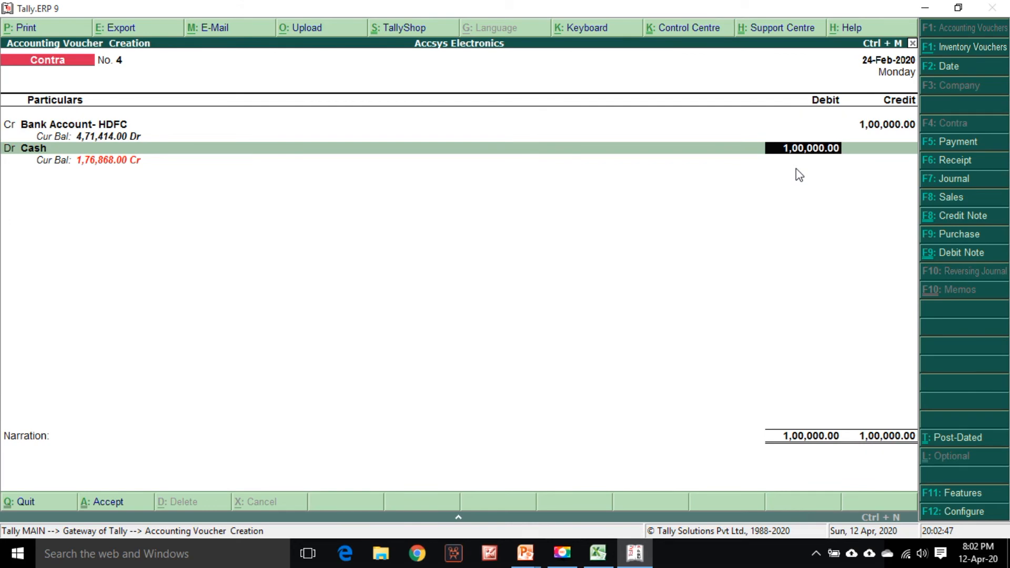
{"action": "key", "text": "alt+Tab"}
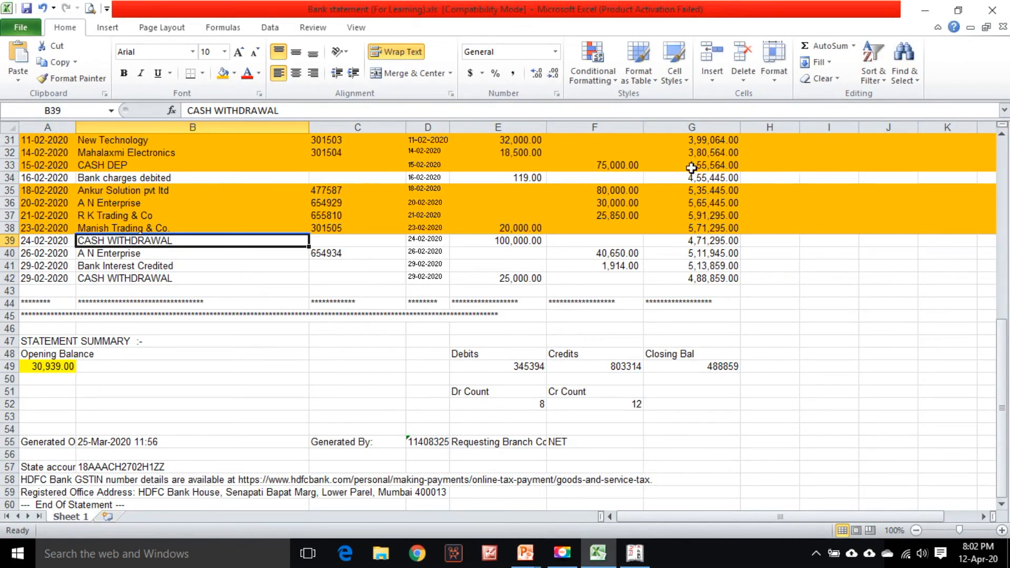
{"action": "key", "text": "alt+Tab"}
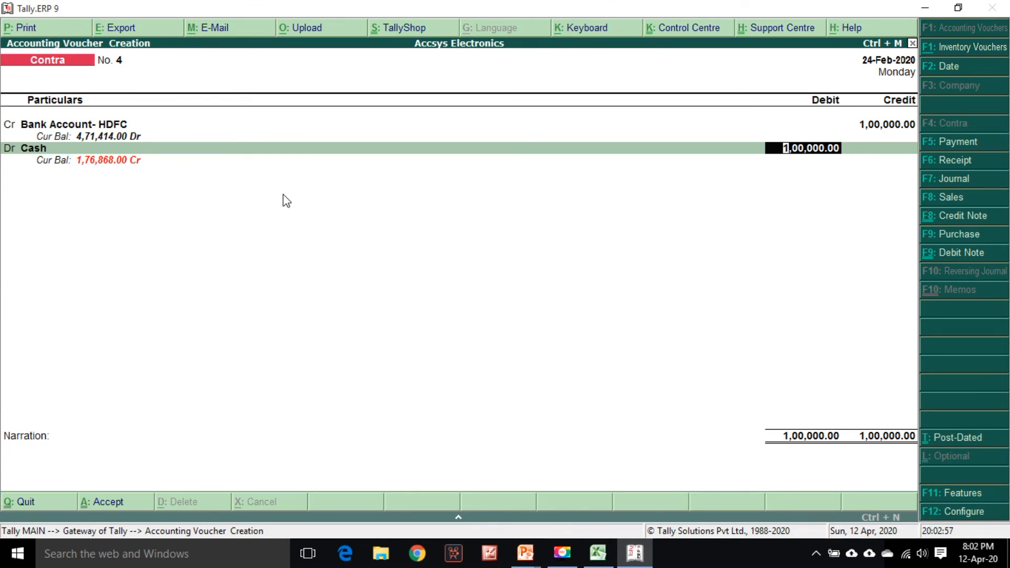
{"action": "key", "text": "Return"}
{"action": "key", "text": "Return"}
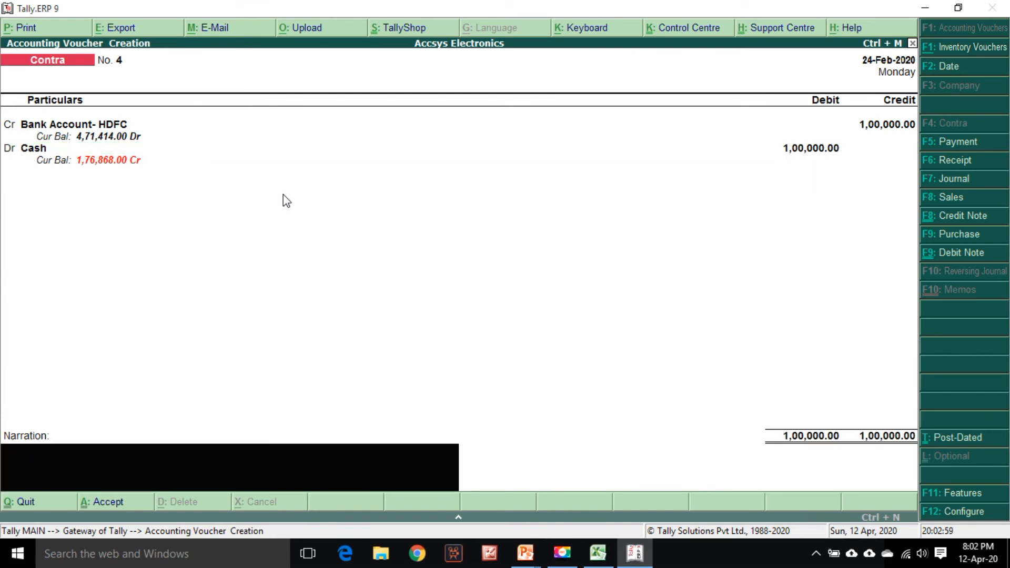
Enter a narration for cash withdrawn from bank and accept the contra voucher
{"action": "type", "text": "Being cash deposited"}
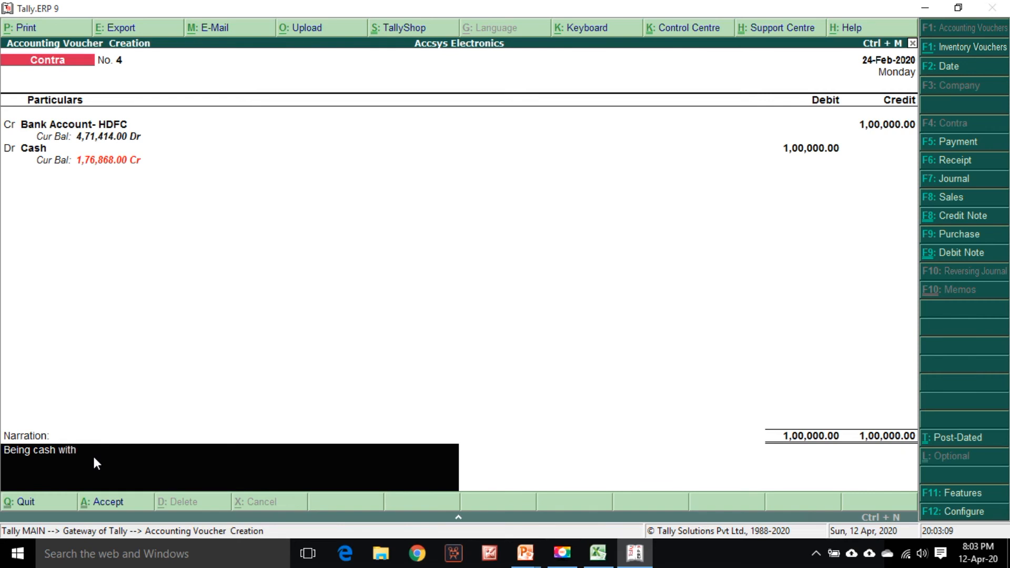
{"action": "type", "text": "from bank"}
{"action": "key", "text": "Return"}
Highlight the cash withdrawal row 39 in the statement and select the A N Enterprise row 40
{"action": "key", "text": "alt+Tab"}
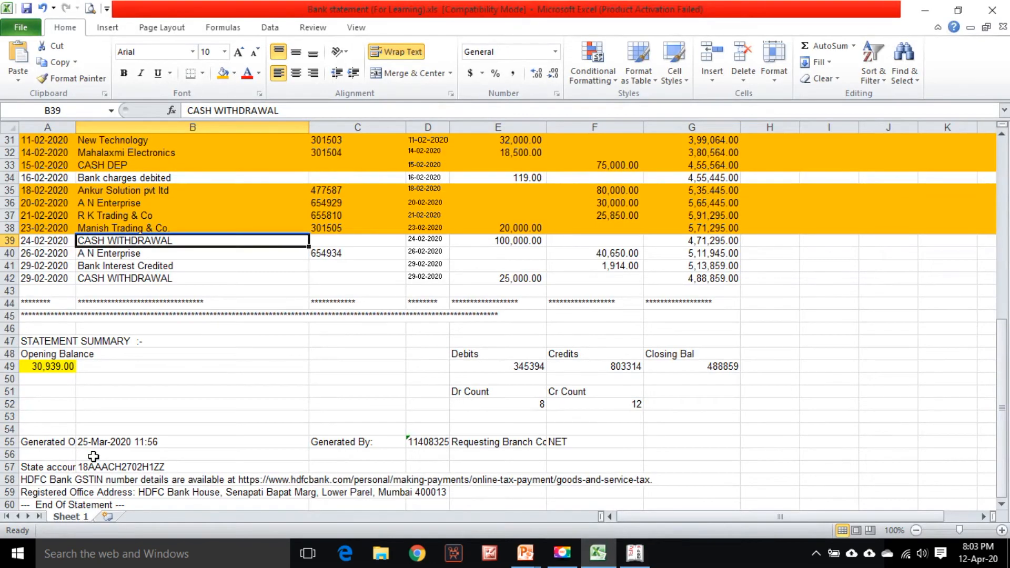
{"action": "left_click", "coordinate": [2, 244]}
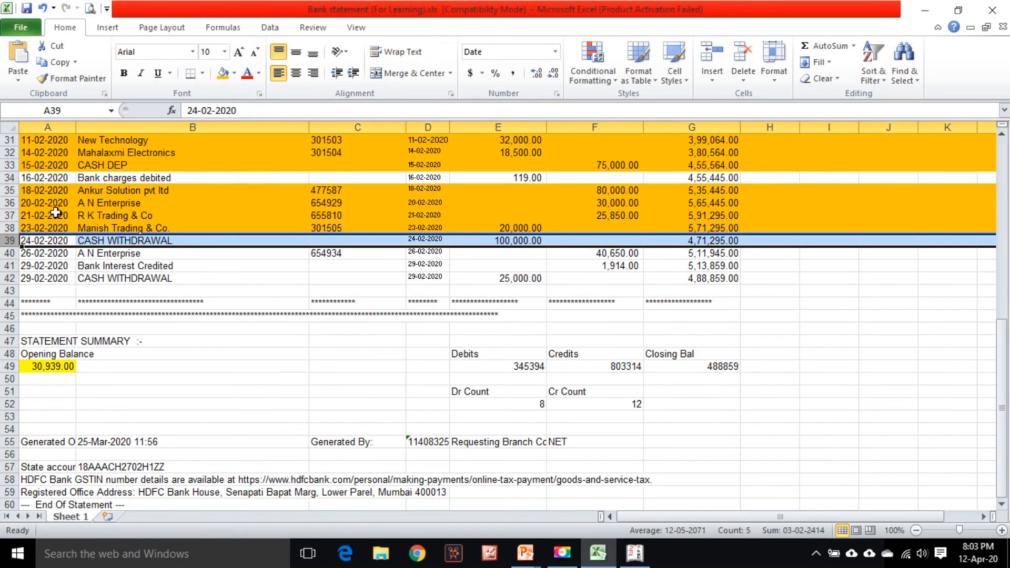
{"action": "left_click", "coordinate": [136, 253]}
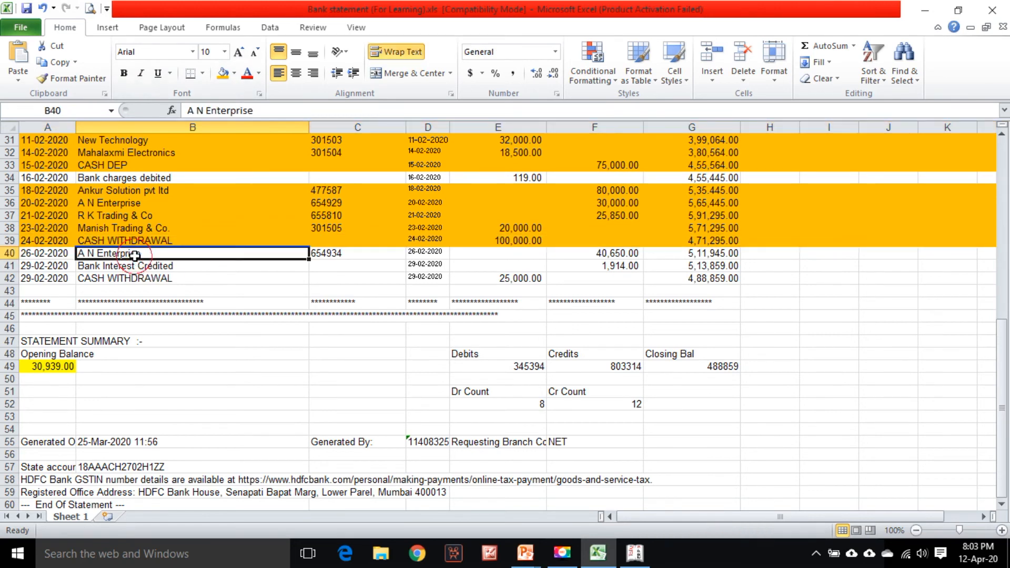
Start a receipt voucher dated 26-Feb-2020 and credit the SD- A N Enterprise ledger
{"action": "scroll", "coordinate": [195, 313], "scroll_direction": "down", "scroll_amount": 1}
{"action": "key", "text": "alt+Tab"}
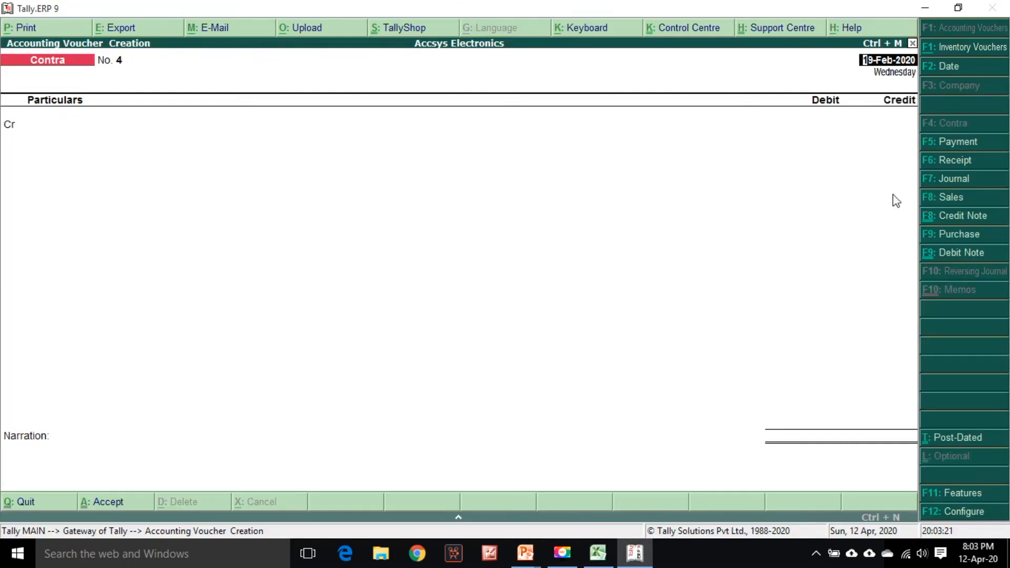
{"action": "left_click", "coordinate": [980, 161]}
{"action": "key", "text": "alt+Tab"}
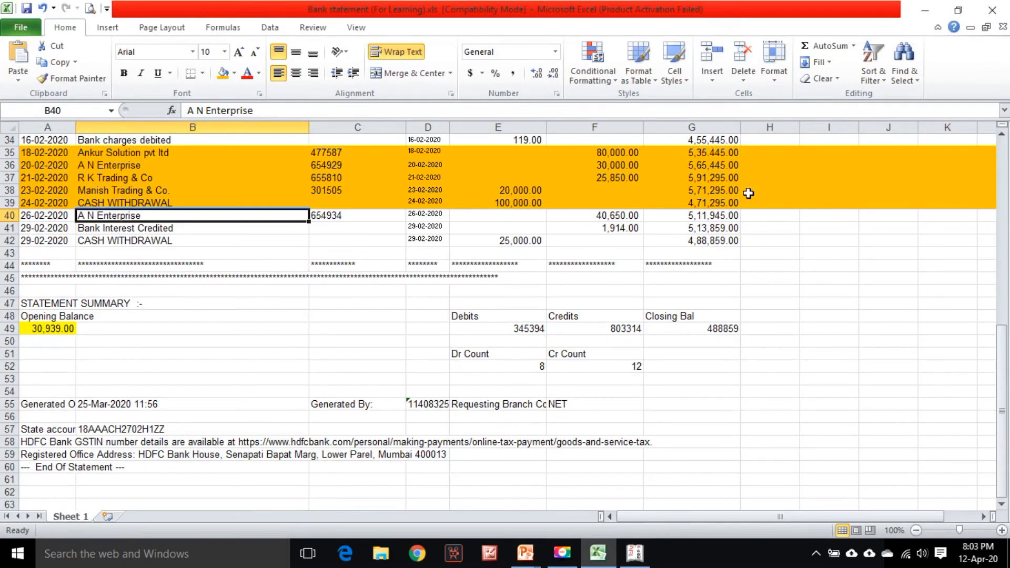
{"action": "key", "text": "alt+Tab"}
{"action": "type", "text": "26-2"}
{"action": "key", "text": "Return"}
{"action": "type", "text": "An"}
{"action": "key", "text": "Down"}
{"action": "key", "text": "Return"}
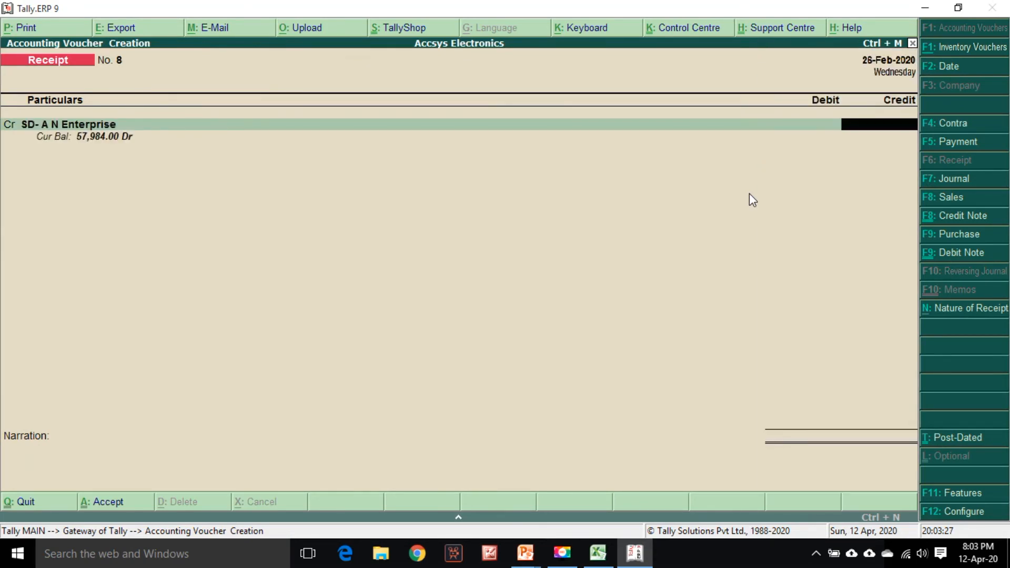
Enter 40,650 for SD- A N Enterprise and allocate it against pending bill 2019-20/24
{"action": "key", "text": "alt+Tab"}
{"action": "key", "text": "alt+Tab"}
{"action": "type", "text": "40,650"}
{"action": "key", "text": "Return"}
{"action": "key", "text": "Return"}
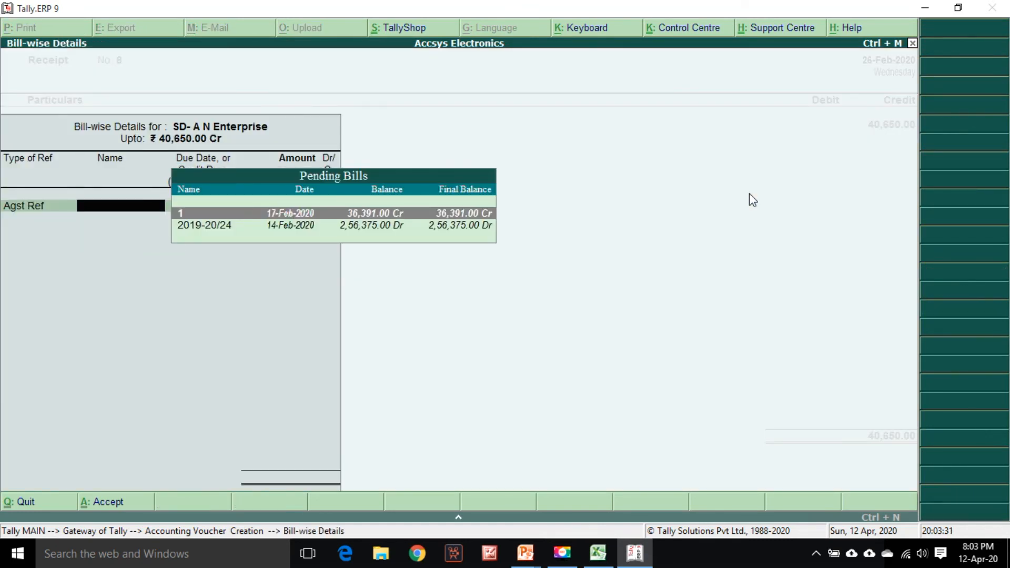
{"action": "key", "text": "Down"}
{"action": "key", "text": "Return"}
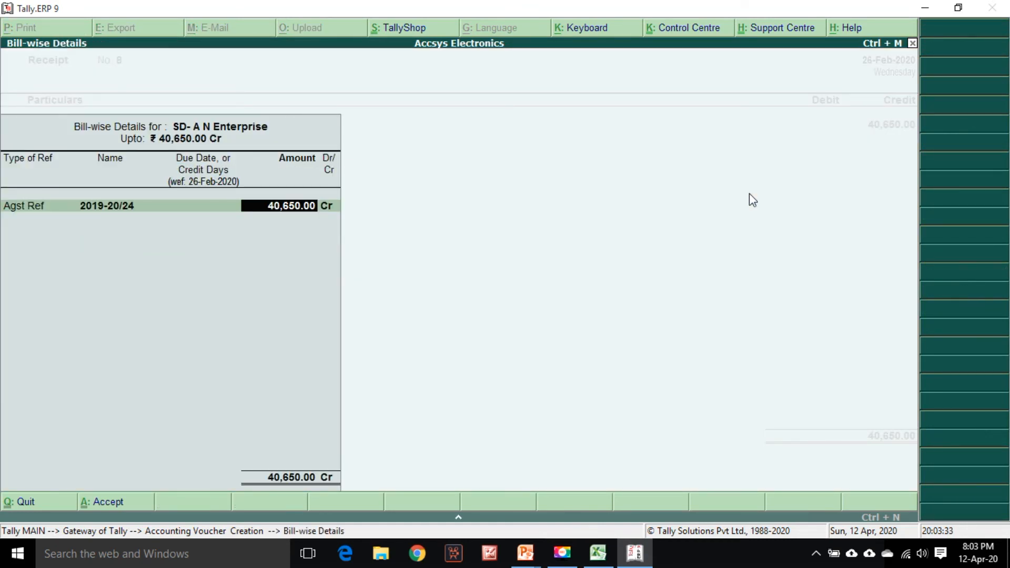
{"action": "key", "text": "Return"}
{"action": "key", "text": "Return"}
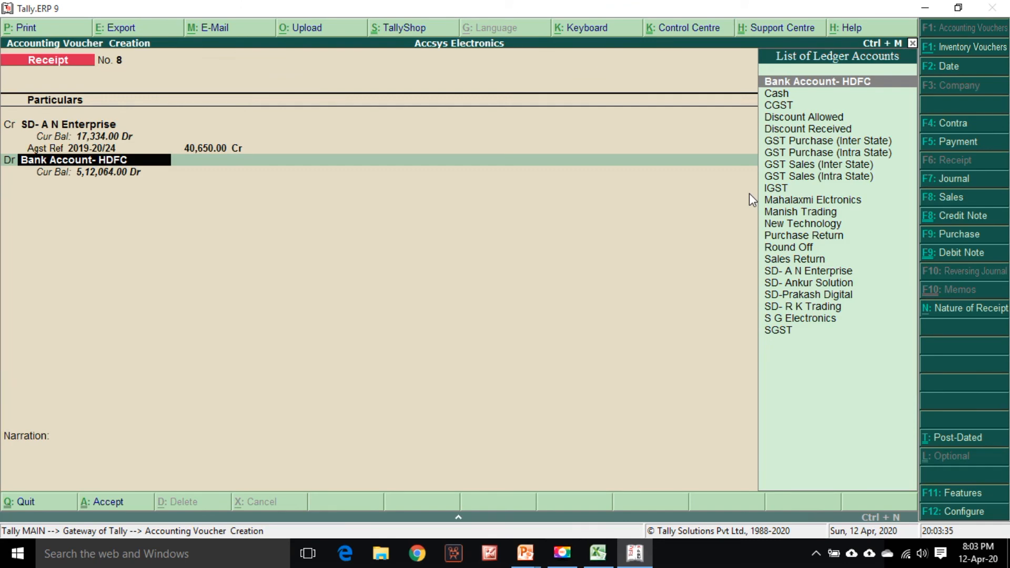
Debit Bank Account- HDFC and enter the cheque number from statement row 40 in the bank allocation
{"action": "key", "text": "Return"}
{"action": "key", "text": "Return"}
{"action": "key", "text": "Return"}
{"action": "key", "text": "Return"}
{"action": "key", "text": "alt+Tab"}
{"action": "key", "text": "alt+Tab"}
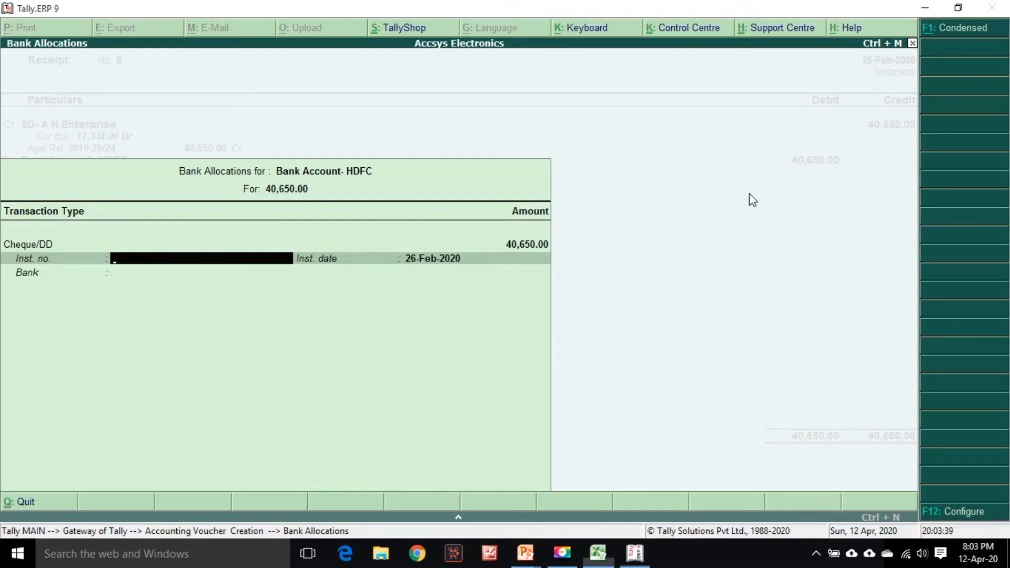
{"action": "type", "text": "654"}
{"action": "key", "text": "alt+Tab"}
{"action": "key", "text": "alt+Tab"}
{"action": "type", "text": "9"}
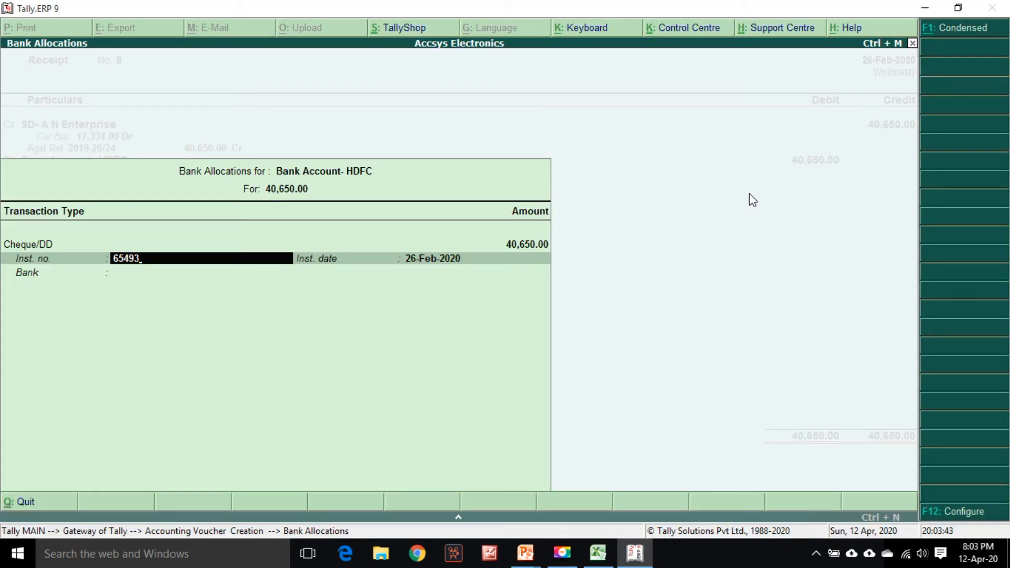
{"action": "key", "text": "alt+Tab"}
{"action": "key", "text": "alt+Tab"}
{"action": "key", "text": "Return"}
{"action": "key", "text": "Return"}
Repeat the previous narration for the amount received from the party and accept the receipt voucher
{"action": "key", "text": "Return"}
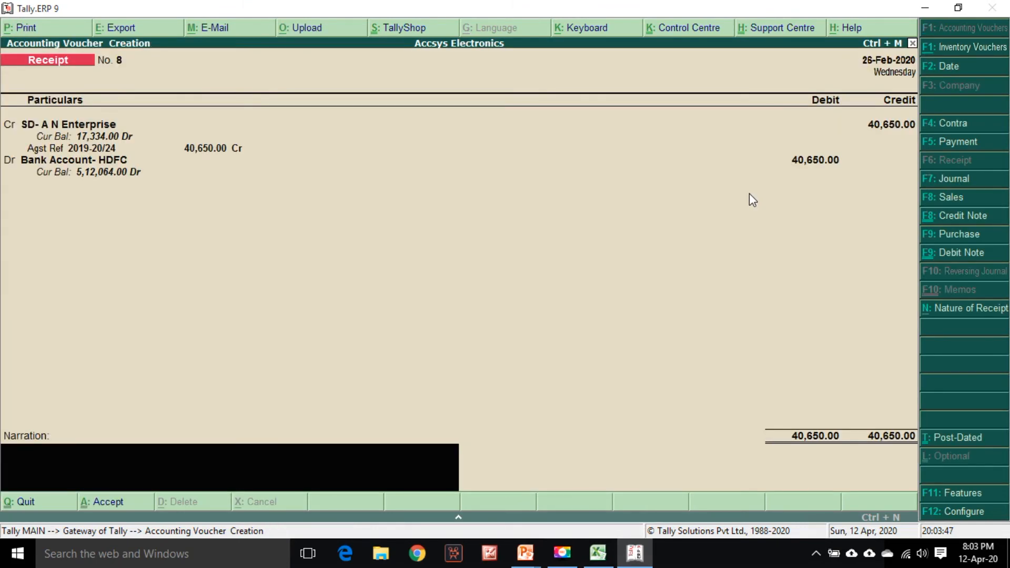
{"action": "key", "text": "ctrl+r"}
{"action": "key", "text": "Return"}
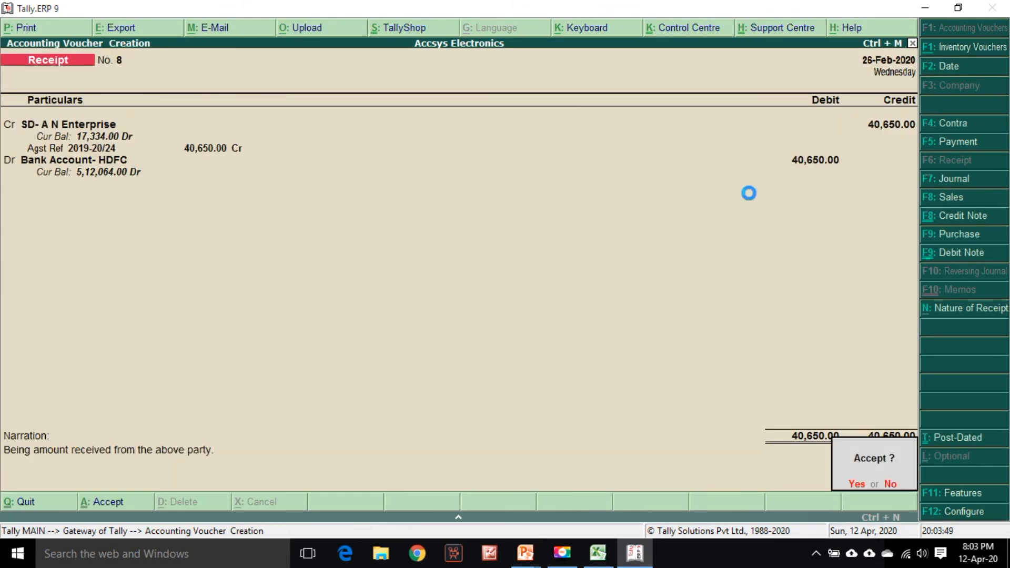
{"action": "key", "text": "Return"}
Highlight the A N Enterprise row 40 in the statement with the orange fill
{"action": "key", "text": "alt+Tab"}
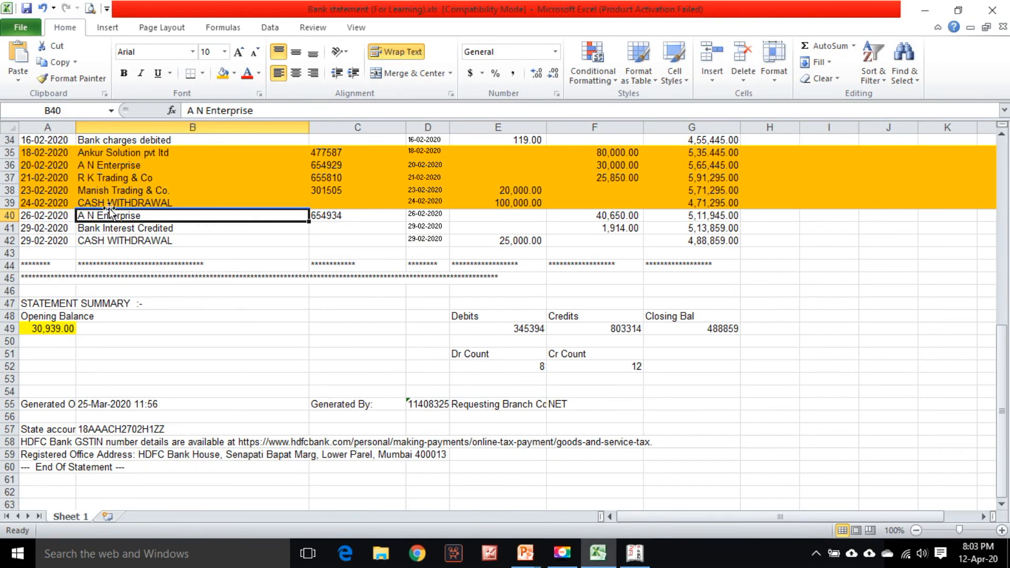
{"action": "left_click", "coordinate": [9, 216]}
{"action": "left_click", "coordinate": [223, 75]}
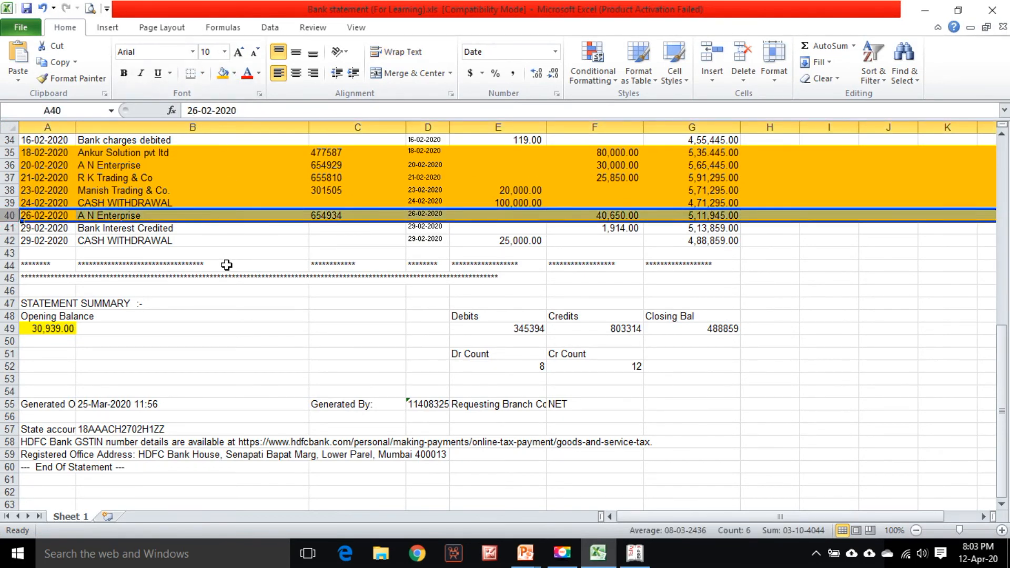
Examine the Bank Interest Credited and cash withdrawal rows 41 and 42 of the statement
{"action": "left_click", "coordinate": [160, 228]}
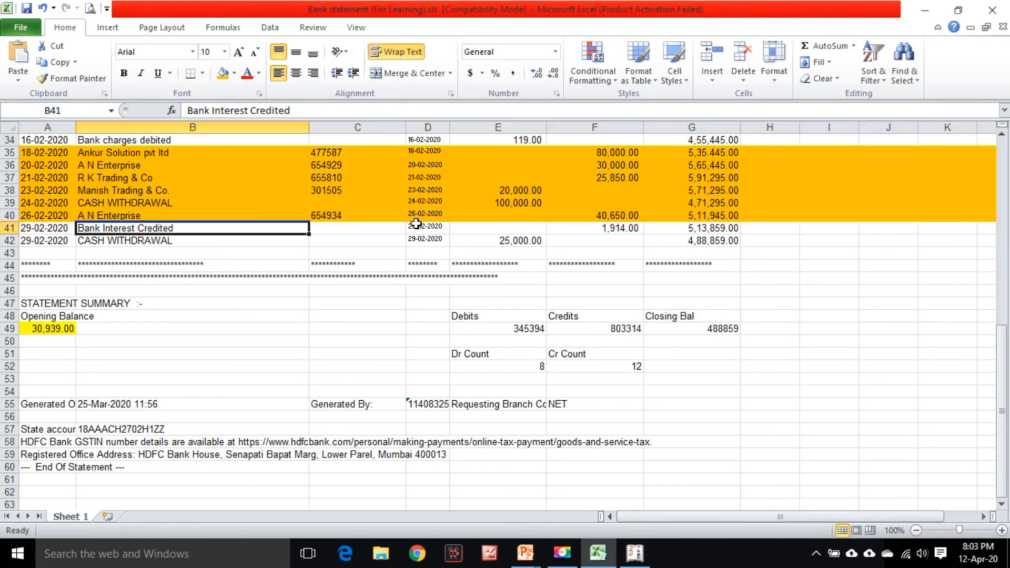
{"action": "left_click", "coordinate": [600, 227]}
{"action": "scroll", "coordinate": [515, 247], "scroll_direction": "up", "scroll_amount": 2}
{"action": "left_click", "coordinate": [157, 217]}
{"action": "left_click", "coordinate": [529, 215]}
{"action": "left_click", "coordinate": [99, 305]}
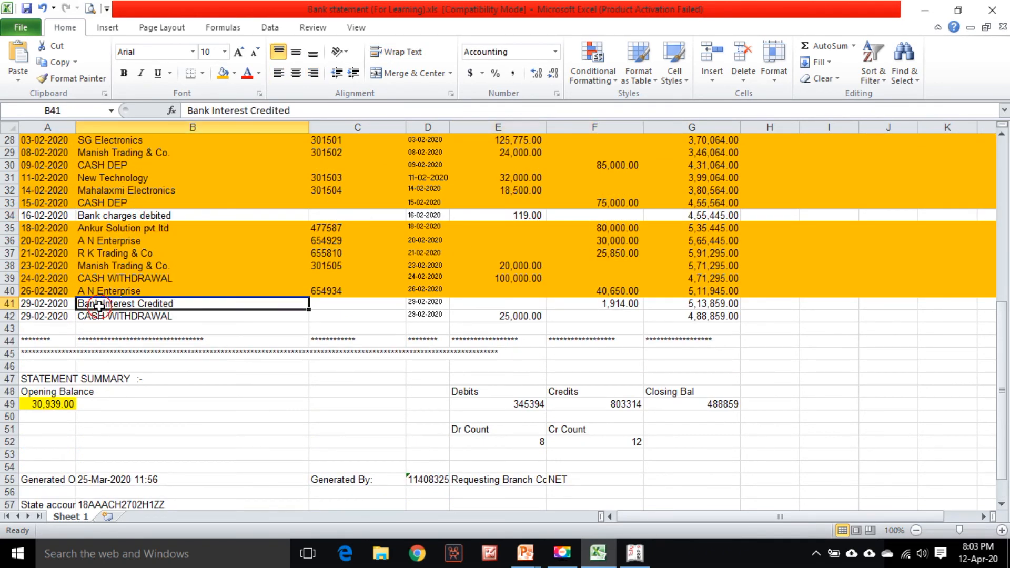
{"action": "left_click", "coordinate": [605, 304]}
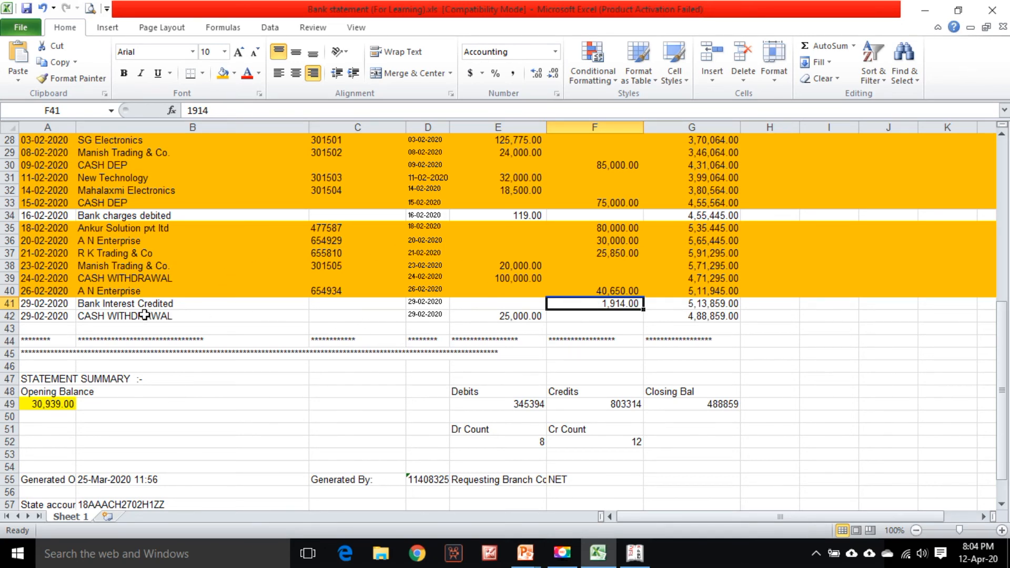
{"action": "scroll", "coordinate": [483, 304], "scroll_direction": "up", "scroll_amount": 3}
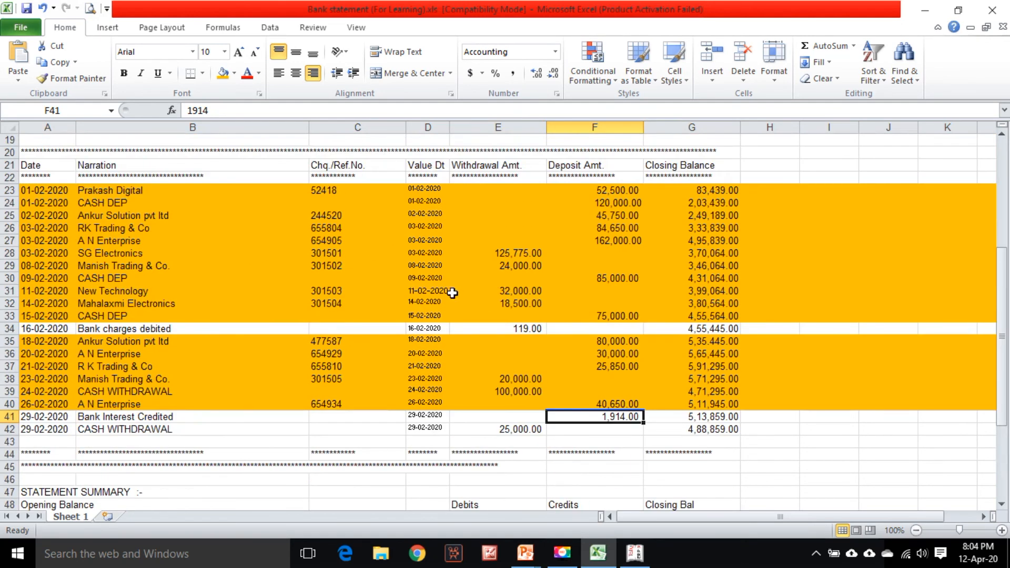
{"action": "scroll", "coordinate": [452, 293], "scroll_direction": "up", "scroll_amount": 6}
{"action": "scroll", "coordinate": [408, 293], "scroll_direction": "down", "scroll_amount": 9}
{"action": "scroll", "coordinate": [339, 371], "scroll_direction": "down", "scroll_amount": 1}
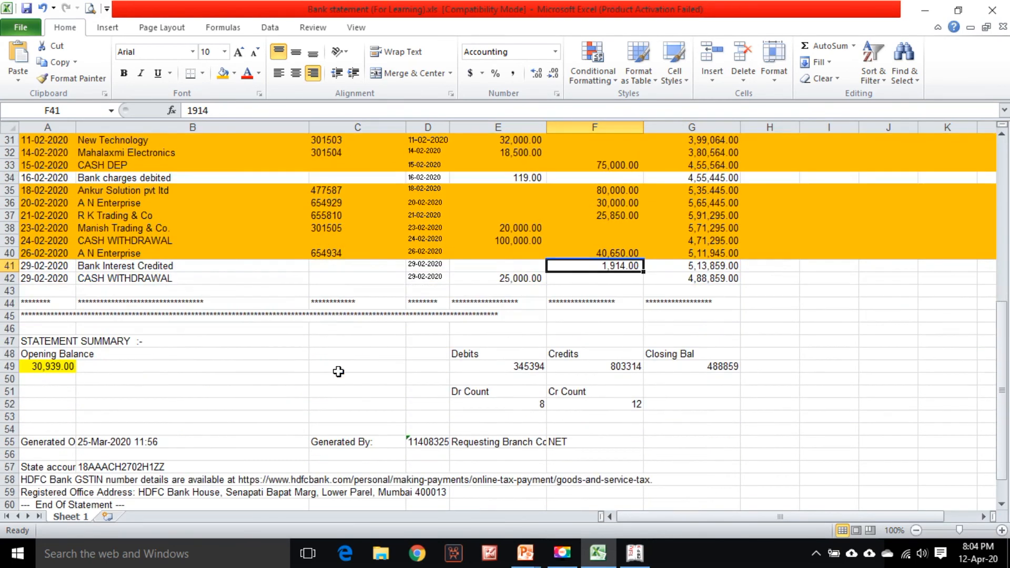
{"action": "left_click", "coordinate": [119, 282]}
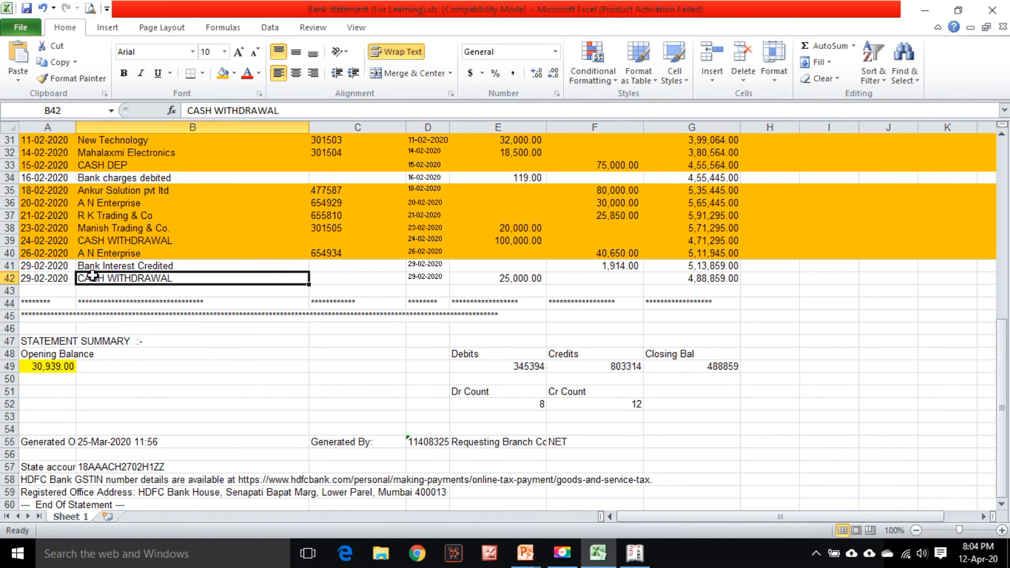
{"action": "left_click", "coordinate": [31, 279]}
Start a contra voucher dated 29-Feb-2020 crediting Bank Account- HDFC
{"action": "key", "text": "alt+Tab"}
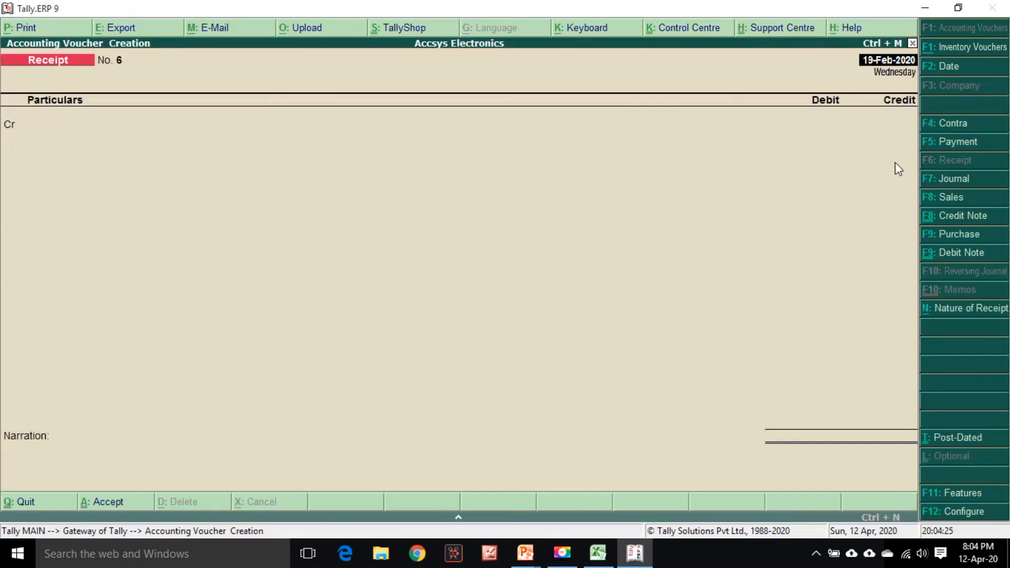
{"action": "left_click", "coordinate": [954, 126]}
{"action": "key", "text": "alt+Tab"}
{"action": "key", "text": "alt+Tab"}
{"action": "type", "text": "2"}
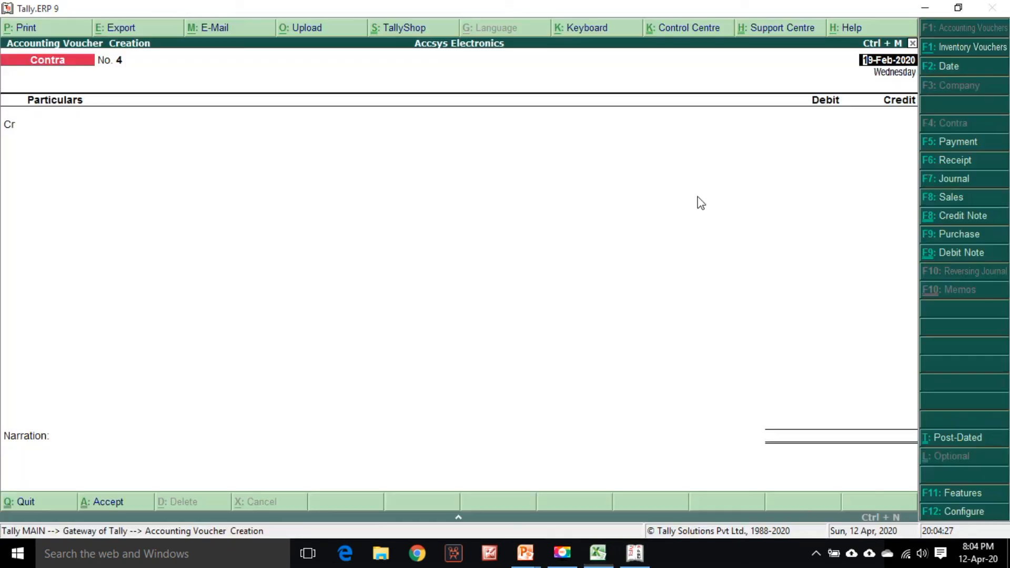
{"action": "type", "text": "9/"}
{"action": "key", "text": "Return"}
{"action": "key", "text": "alt+Tab"}
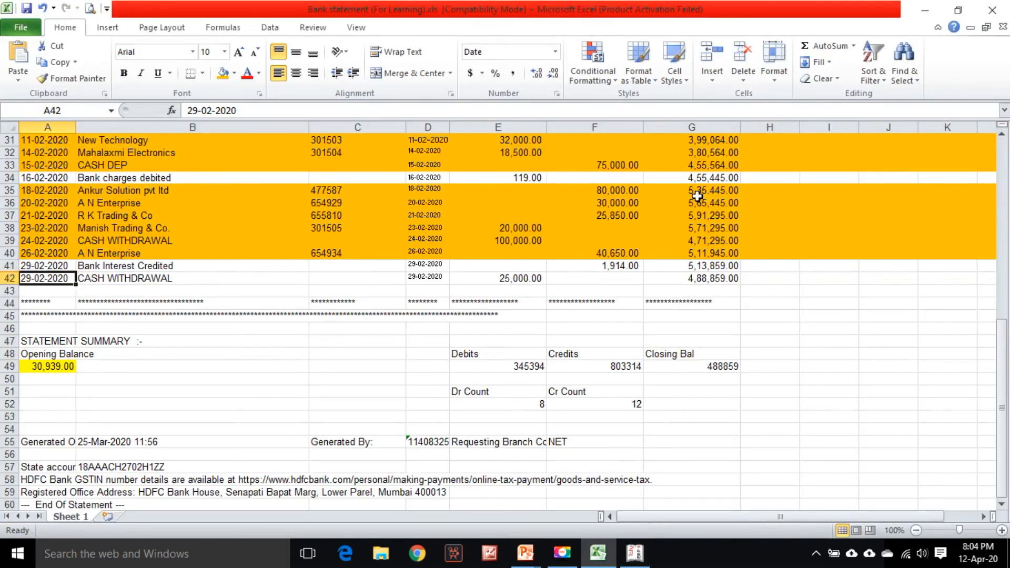
{"action": "key", "text": "alt+Tab"}
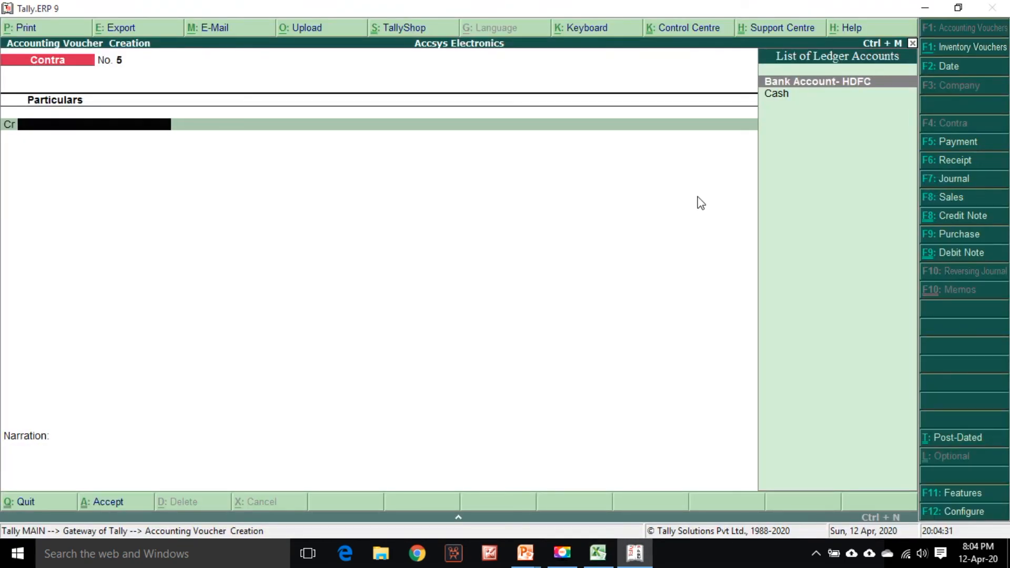
{"action": "key", "text": "Return"}
Credit 25,000 to the bank, complete the bank allocation and debit the Cash ledger
{"action": "key", "text": "alt+Tab"}
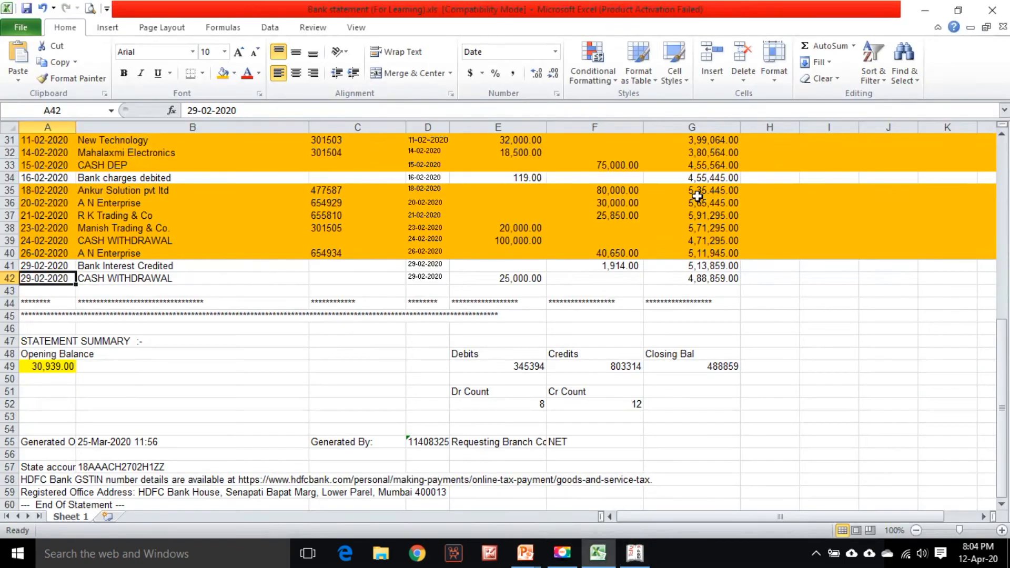
{"action": "key", "text": "alt+Tab"}
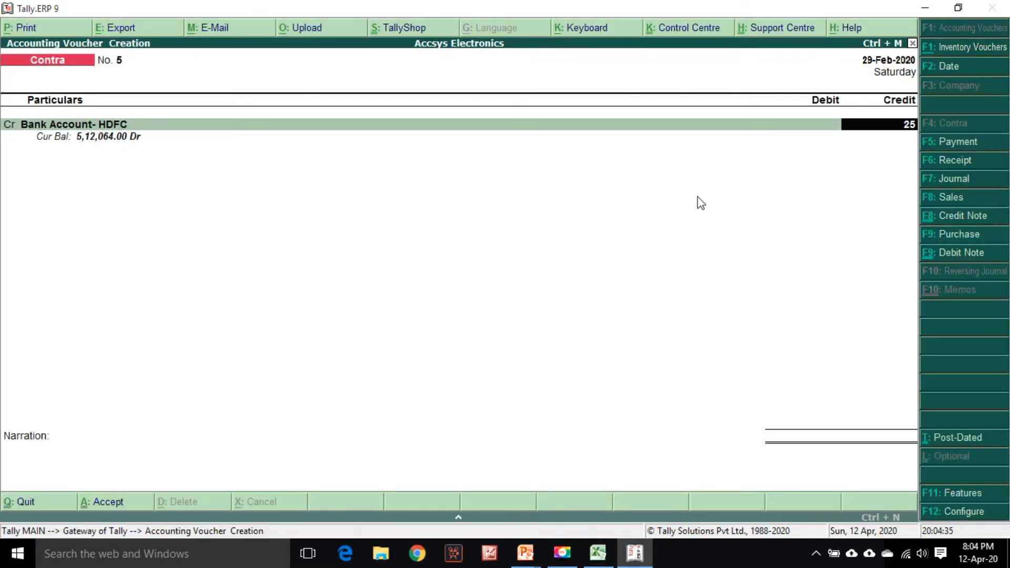
{"action": "type", "text": "25000"}
{"action": "key", "text": "Return"}
{"action": "key", "text": "Return"}
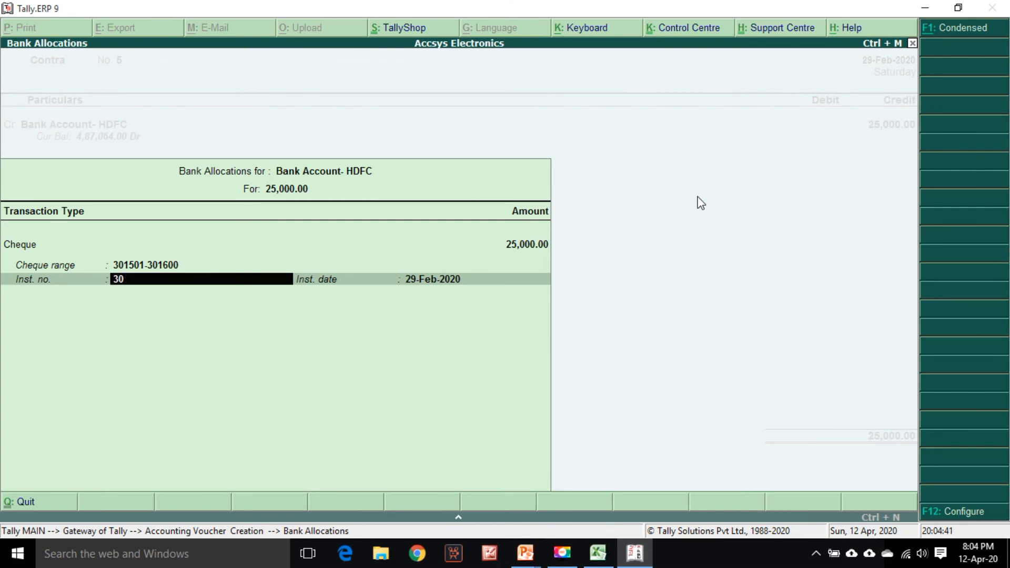
{"action": "key", "text": "Return"}
Enter the narration "Being cash withdrawn from bank" and accept the contra voucher
{"action": "key", "text": "Return"}
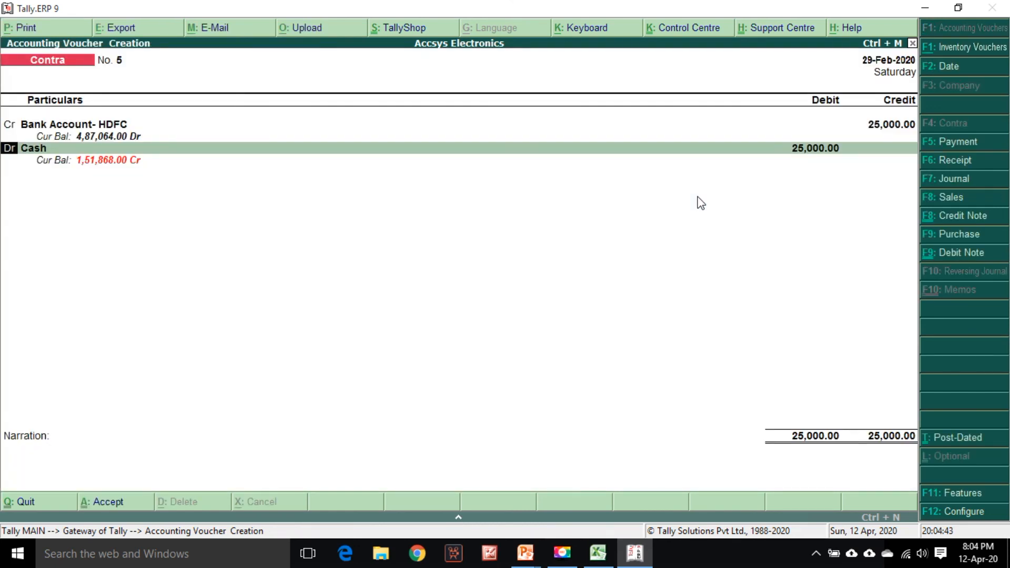
{"action": "key", "text": "Return"}
{"action": "key", "text": "Return"}
{"action": "key", "text": "Return"}
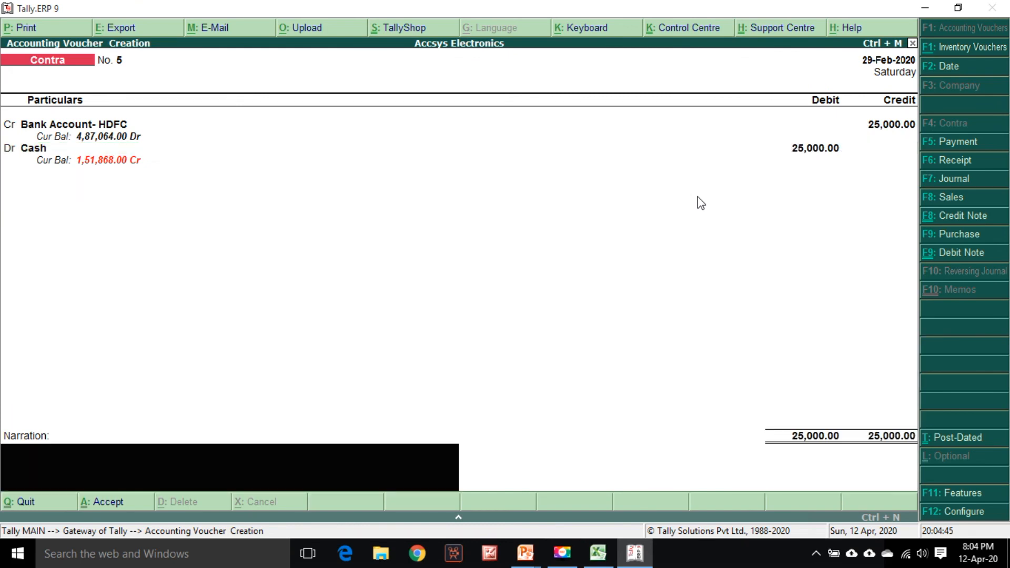
{"action": "type", "text": "Being cash withdrawn from bank"}
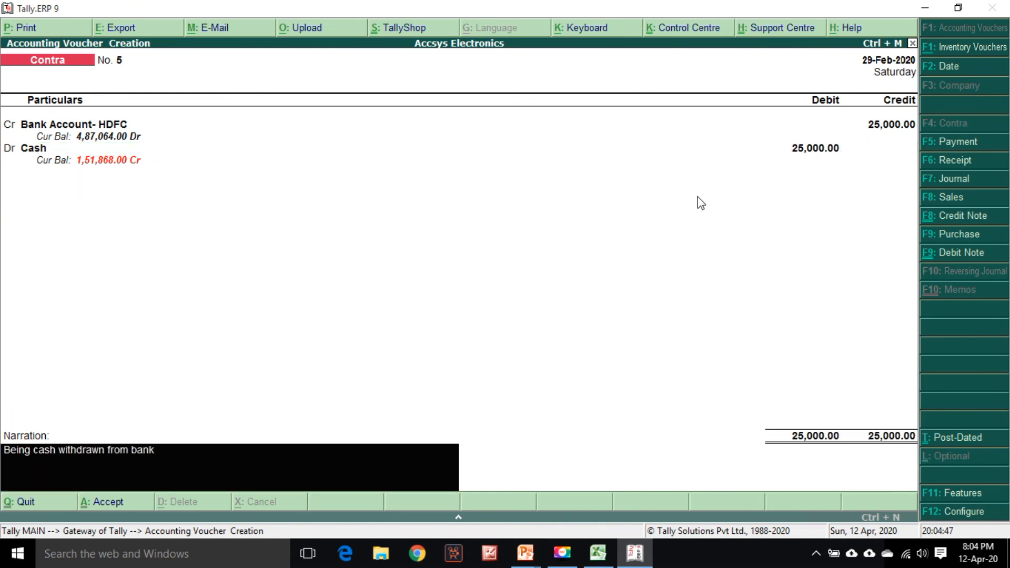
{"action": "key", "text": "Return"}
{"action": "key", "text": "Return"}
Highlight the cash withdrawal row 42 in the statement with the orange fill
{"action": "key", "text": "alt+Tab"}
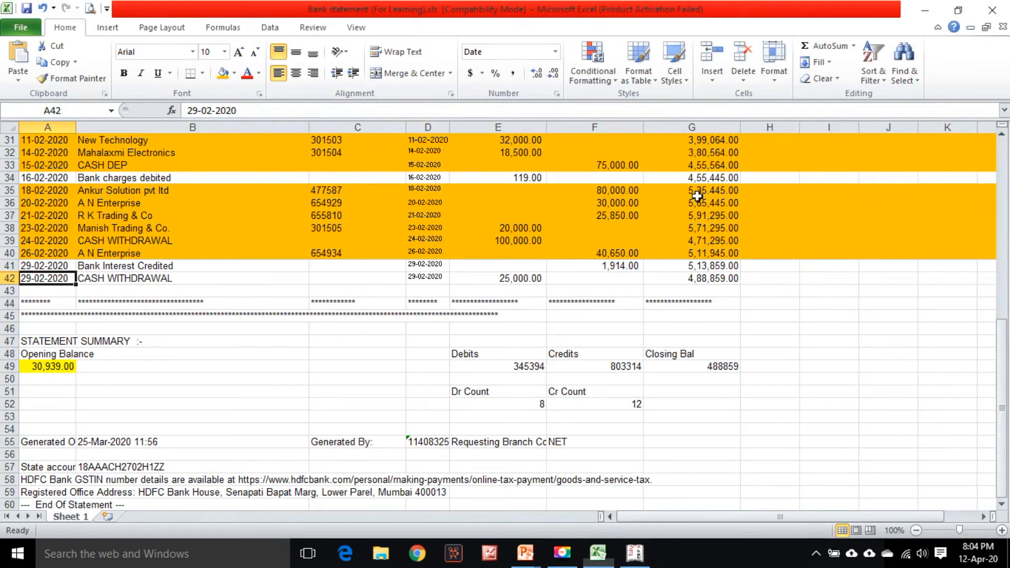
{"action": "left_click", "coordinate": [10, 278]}
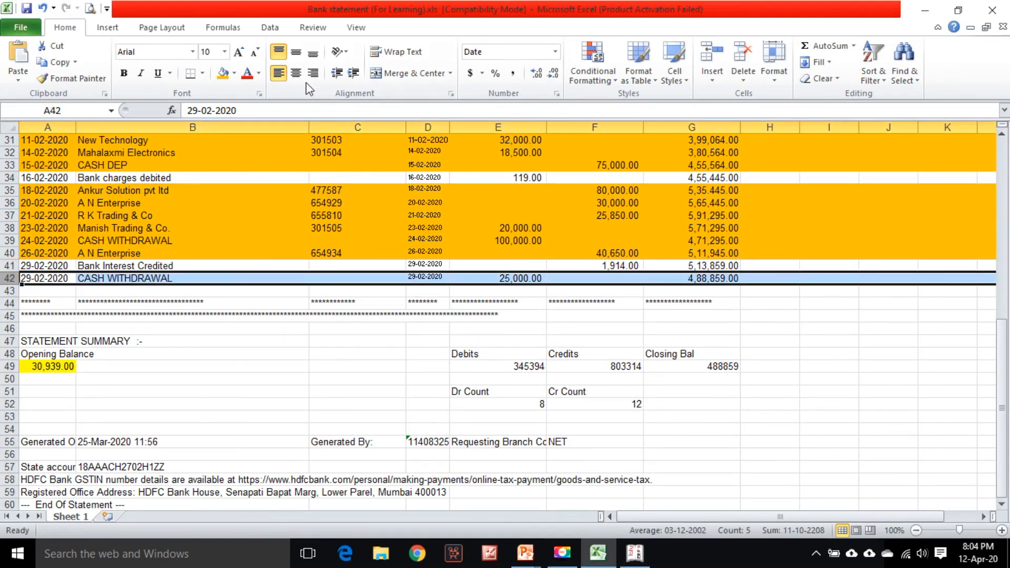
{"action": "left_click", "coordinate": [222, 72]}
{"action": "scroll", "coordinate": [780, 409], "scroll_direction": "up", "scroll_amount": 6}
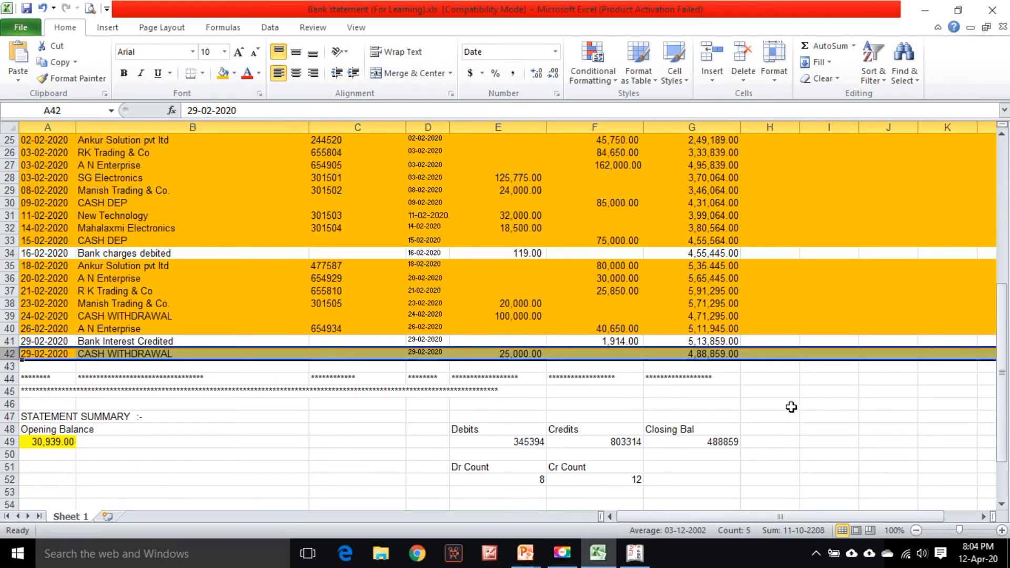
{"action": "scroll", "coordinate": [800, 408], "scroll_direction": "down", "scroll_amount": 1}
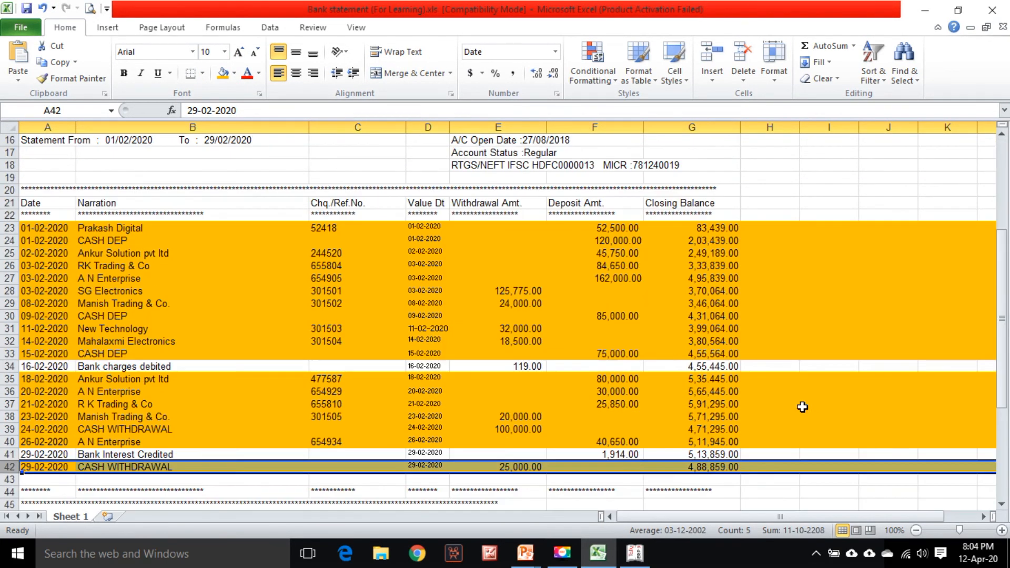
Leave voucher entry and open the February 2020 vouchers of the Bank Account- HDFC cash/bank book
{"action": "left_click", "coordinate": [634, 552]}
{"action": "key", "text": "Escape"}
{"action": "key", "text": "y"}
{"action": "key", "text": "Down"}
{"action": "key", "text": "Down"}
{"action": "key", "text": "Down"}
{"action": "key", "text": "Down"}
{"action": "key", "text": "Down"}
{"action": "key", "text": "Down"}
{"action": "key", "text": "Down"}
{"action": "key", "text": "Down"}
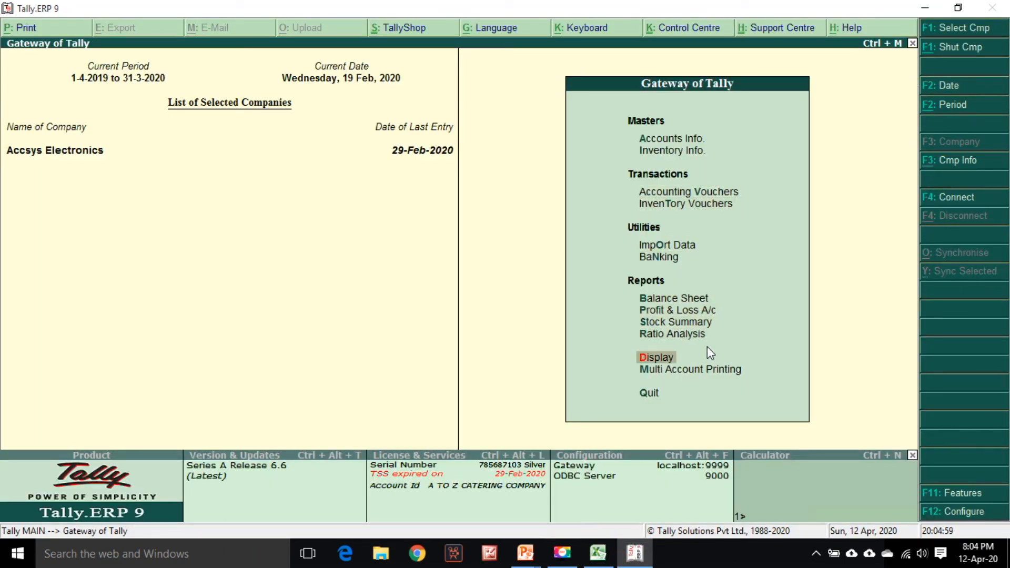
{"action": "key", "text": "Return"}
{"action": "key", "text": "Down"}
{"action": "key", "text": "Down"}
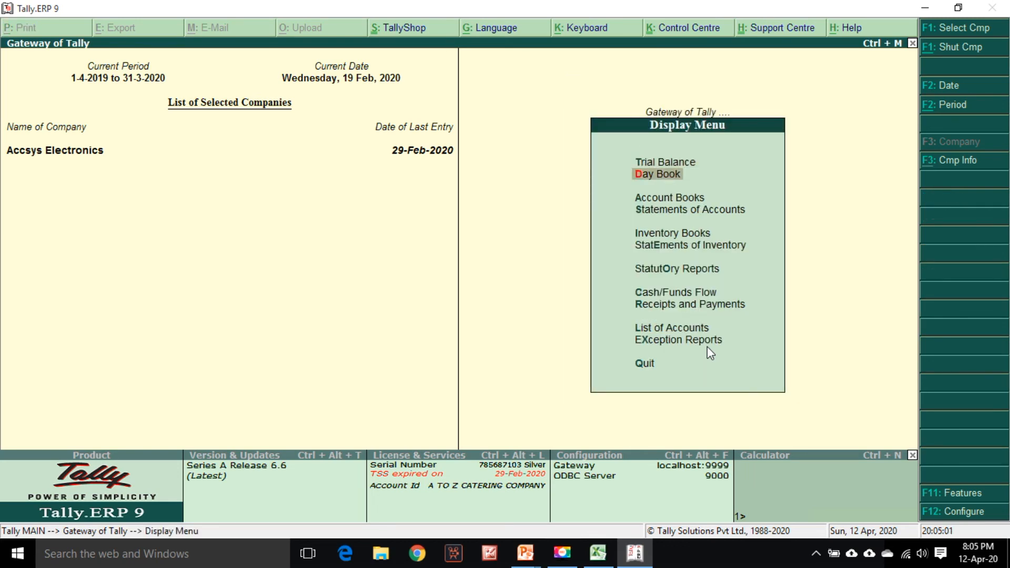
{"action": "key", "text": "Return"}
{"action": "key", "text": "Down"}
{"action": "key", "text": "Return"}
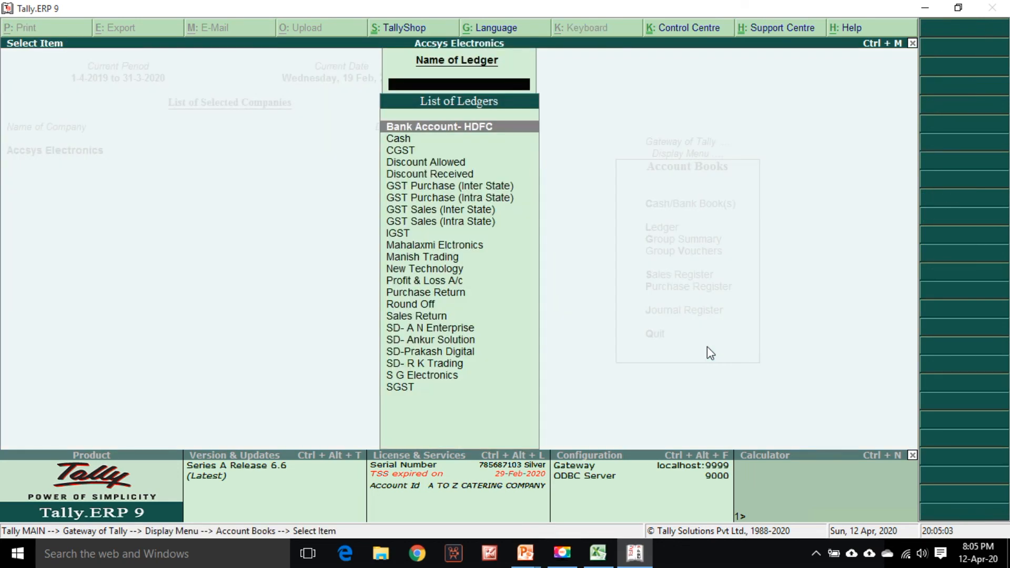
{"action": "key", "text": "Escape"}
{"action": "key", "text": "Up"}
{"action": "key", "text": "Return"}
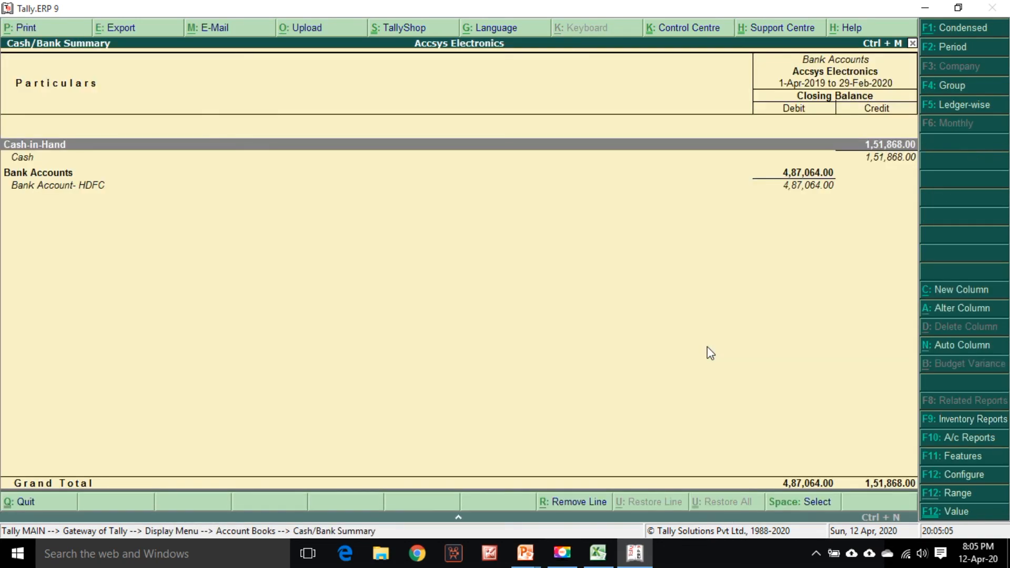
{"action": "key", "text": "Down"}
{"action": "key", "text": "Return"}
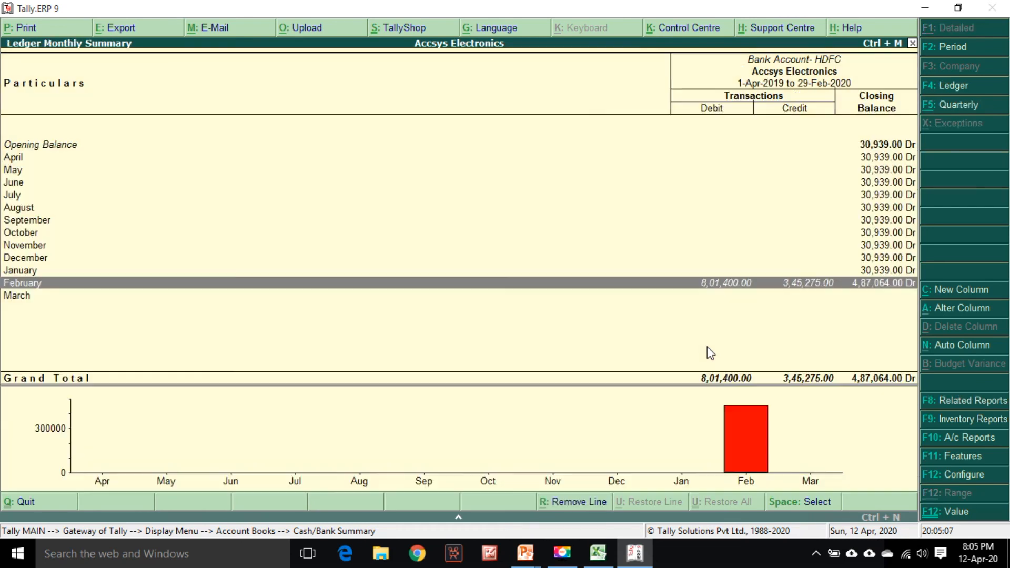
{"action": "key", "text": "Return"}
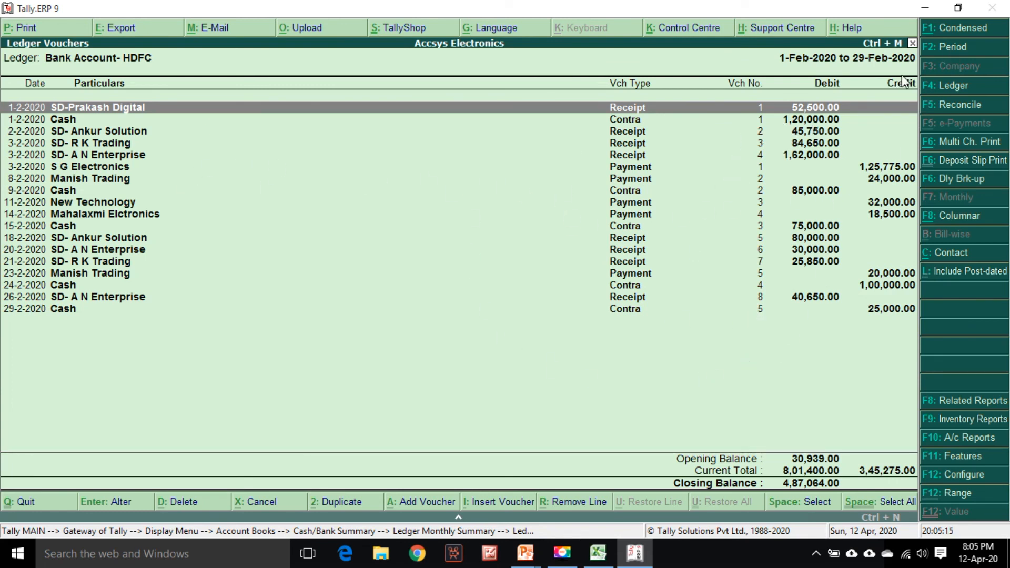
Configure the ledger vouchers report to Detailed format showing bill-wise details, bank details and narrations
{"action": "left_click", "coordinate": [953, 32]}
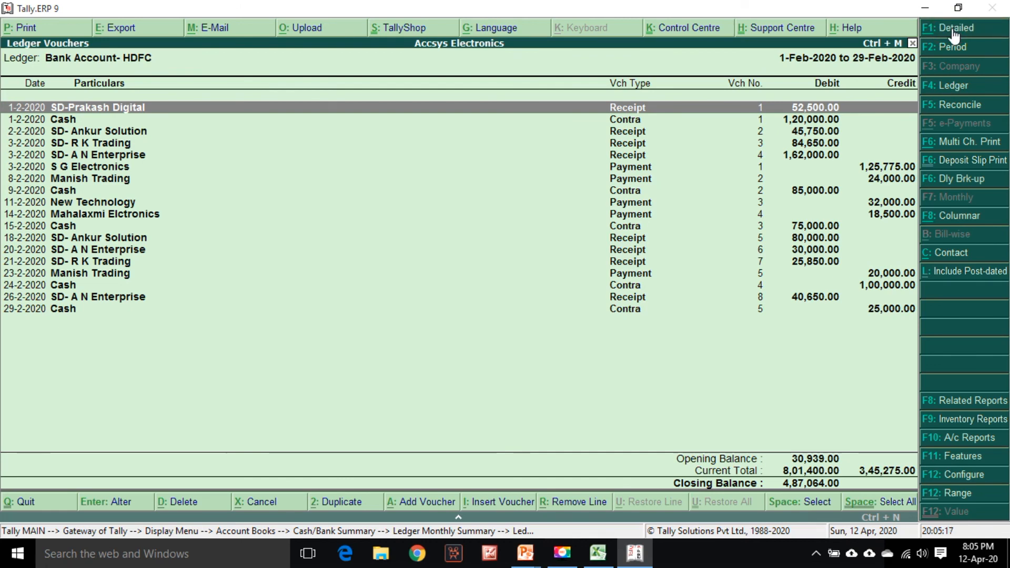
{"action": "key", "text": "F12"}
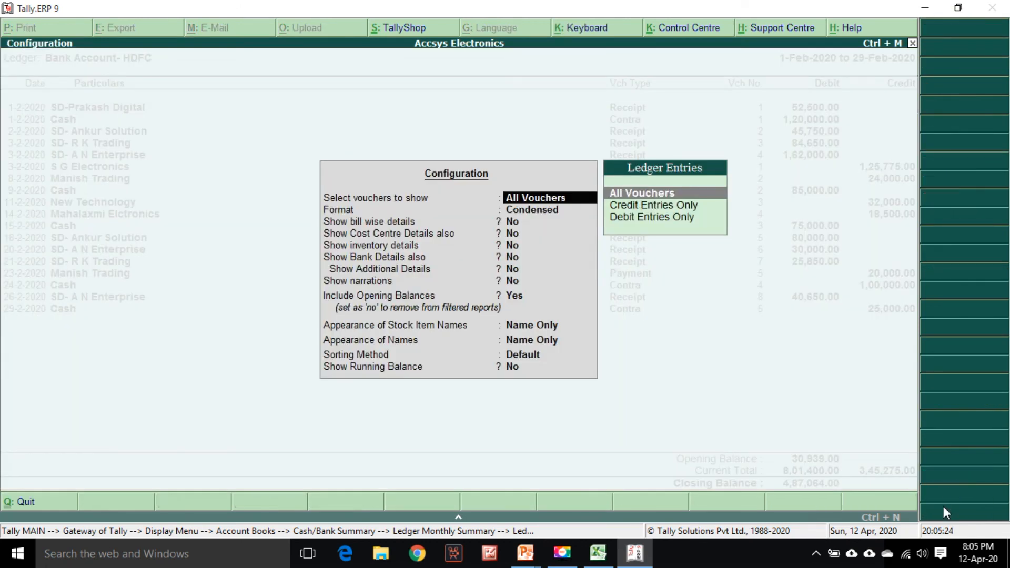
{"action": "key", "text": "Return"}
{"action": "key", "text": "Down"}
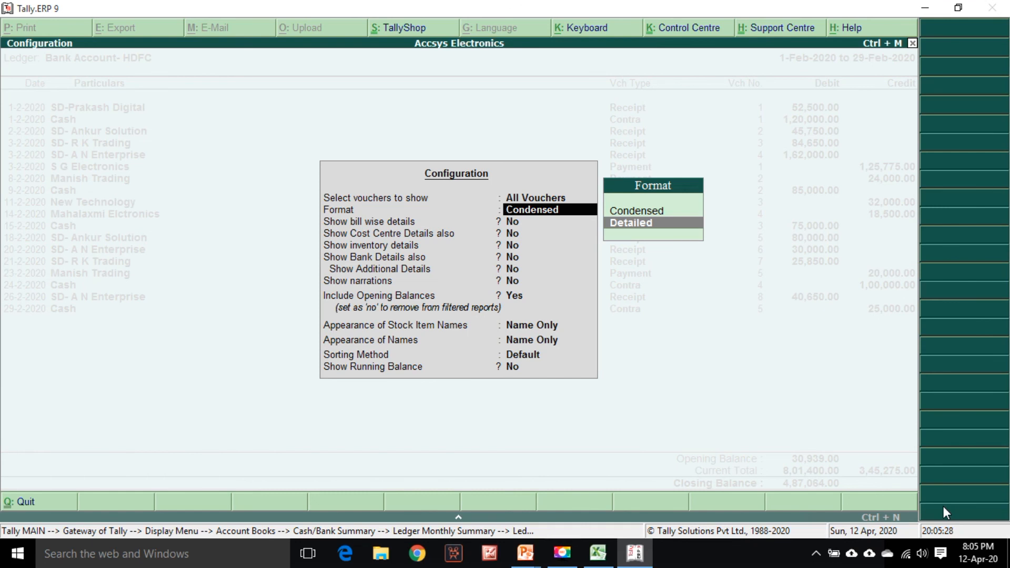
{"action": "key", "text": "Return"}
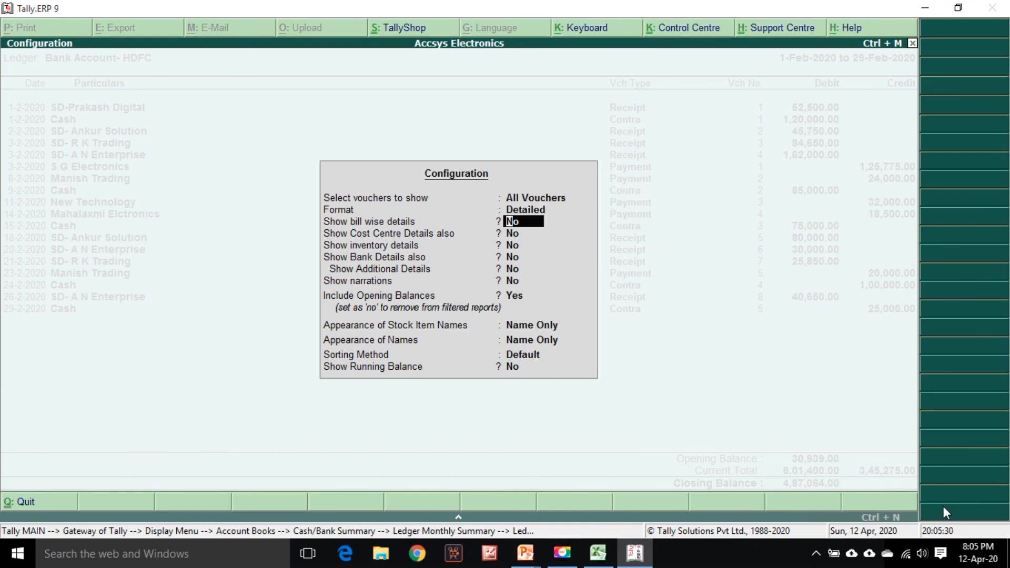
{"action": "key", "text": "Return"}
{"action": "key", "text": "Return"}
{"action": "key", "text": "Return"}
{"action": "type", "text": "y"}
{"action": "key", "text": "Return"}
{"action": "key", "text": "Return"}
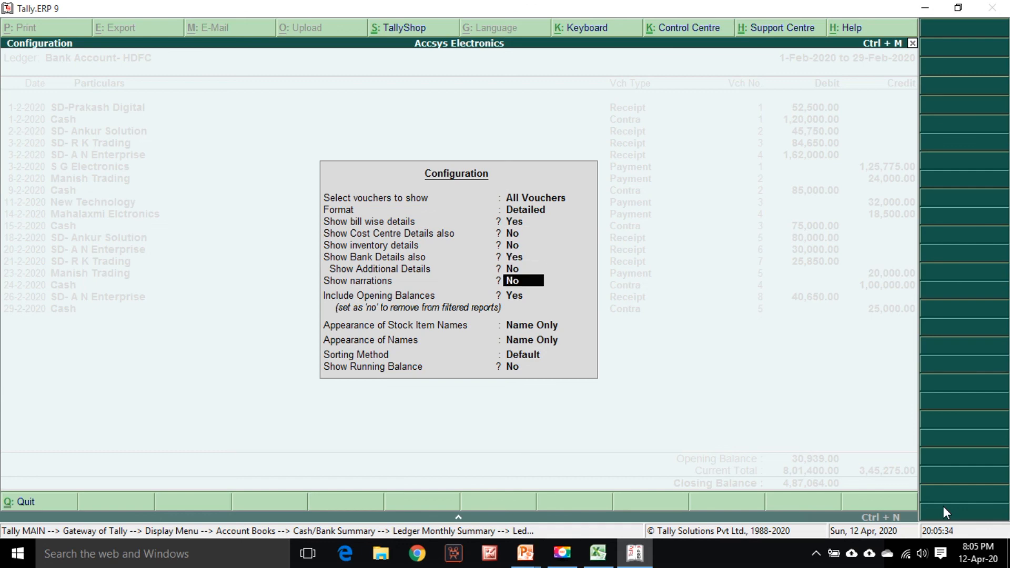
{"action": "type", "text": "y"}
{"action": "key", "text": "Return"}
{"action": "key", "text": "Return"}
{"action": "key", "text": "Return"}
{"action": "key", "text": "Return"}
{"action": "key", "text": "Return"}
{"action": "key", "text": "Return"}
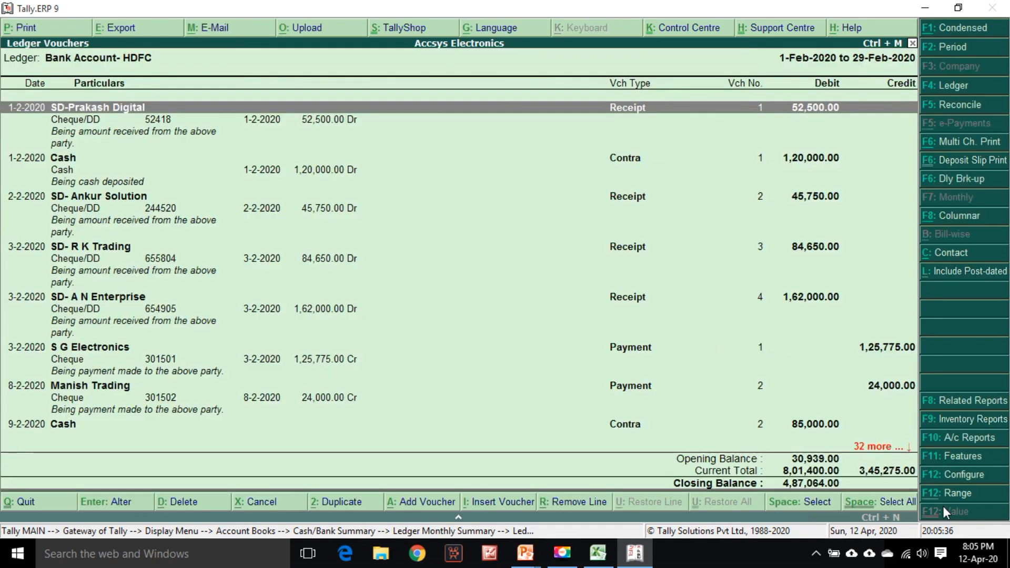
Scroll through the detailed bank ledger entries to check them against the statement
{"action": "key", "text": "Down"}
{"action": "key", "text": "Down"}
{"action": "key", "text": "Down"}
{"action": "key", "text": "Down"}
{"action": "key", "text": "Down"}
{"action": "key", "text": "Down"}
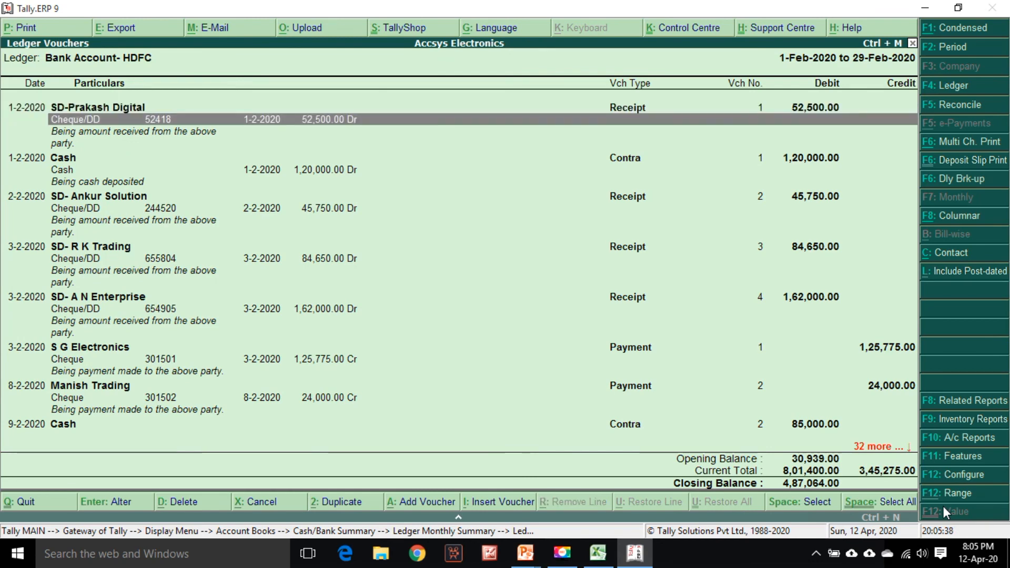
{"action": "key", "text": "Down"}
{"action": "key", "text": "Down"}
{"action": "key", "text": "Down"}
{"action": "key", "text": "Down"}
{"action": "key", "text": "Down"}
{"action": "key", "text": "Down"}
{"action": "key", "text": "Down"}
{"action": "key", "text": "Down"}
{"action": "key", "text": "Down"}
{"action": "key", "text": "Down"}
{"action": "key", "text": "Down"}
{"action": "key", "text": "Down"}
{"action": "key", "text": "Down"}
{"action": "key", "text": "Down"}
{"action": "key", "text": "Down"}
{"action": "key", "text": "Down"}
{"action": "key", "text": "Down"}
{"action": "key", "text": "Down"}
{"action": "key", "text": "Down"}
{"action": "key", "text": "Down"}
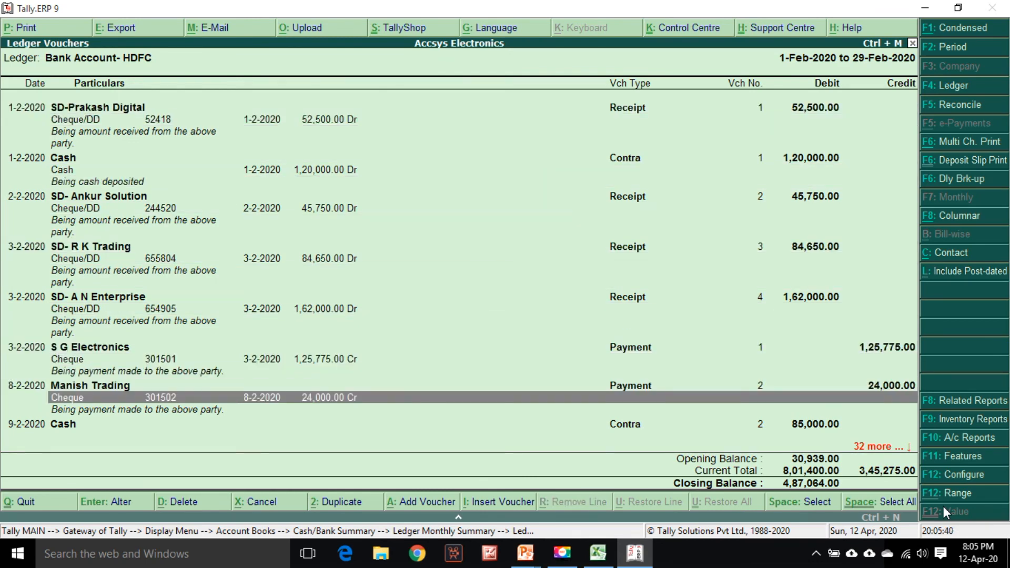
{"action": "key", "text": "Down"}
{"action": "key", "text": "Down"}
{"action": "key", "text": "Down"}
{"action": "key", "text": "Down"}
{"action": "key", "text": "Down"}
{"action": "key", "text": "Down"}
{"action": "key", "text": "Down"}
{"action": "key", "text": "Down"}
{"action": "key", "text": "Down"}
{"action": "key", "text": "Down"}
{"action": "key", "text": "Down"}
{"action": "key", "text": "Down"}
{"action": "key", "text": "Down"}
{"action": "key", "text": "Down"}
{"action": "key", "text": "Down"}
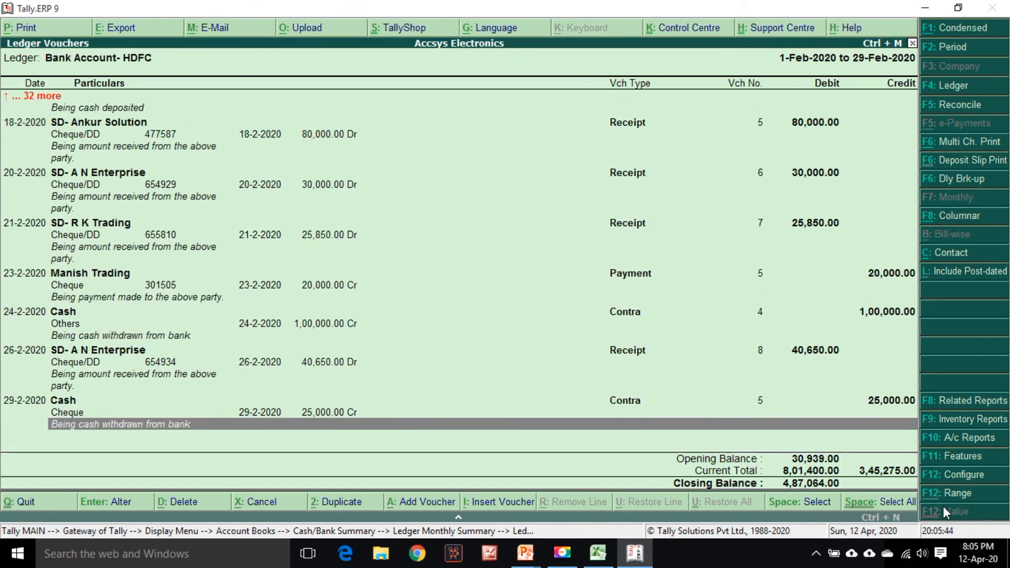
{"action": "key", "text": "Up"}
{"action": "key", "text": "Up"}
{"action": "key", "text": "Up"}
{"action": "key", "text": "Up"}
{"action": "key", "text": "Up"}
{"action": "key", "text": "Up"}
{"action": "key", "text": "Up"}
{"action": "key", "text": "Up"}
{"action": "key", "text": "Up"}
{"action": "key", "text": "Up"}
{"action": "key", "text": "Up"}
{"action": "key", "text": "Up"}
{"action": "key", "text": "Up"}
{"action": "key", "text": "Up"}
{"action": "key", "text": "Up"}
{"action": "key", "text": "Up"}
{"action": "key", "text": "Up"}
{"action": "key", "text": "Up"}
{"action": "key", "text": "Up"}
{"action": "key", "text": "Up"}
{"action": "key", "text": "Up"}
{"action": "key", "text": "Up"}
{"action": "key", "text": "Up"}
{"action": "key", "text": "Up"}
{"action": "key", "text": "Up"}
{"action": "key", "text": "Up"}
{"action": "key", "text": "Up"}
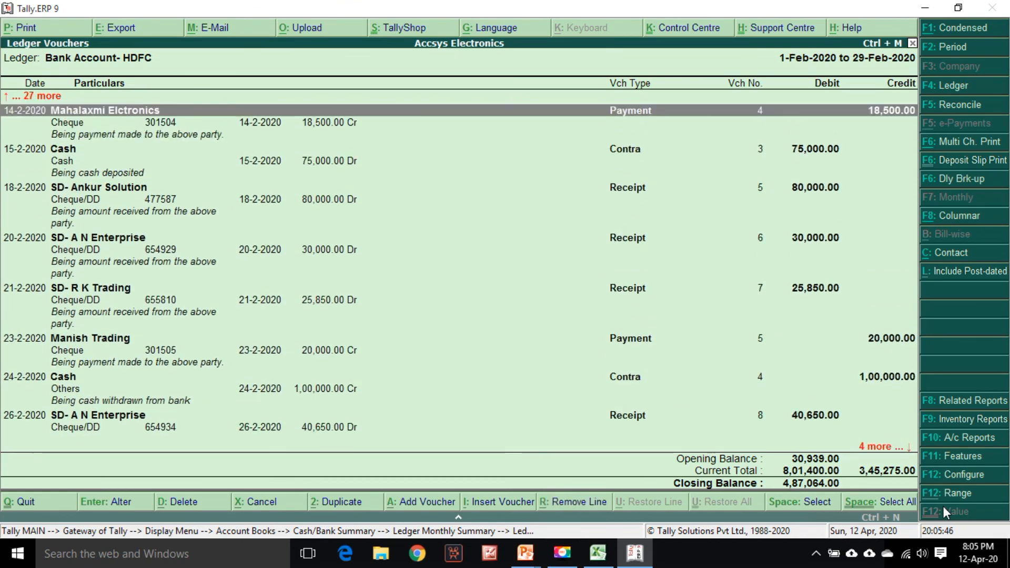
{"action": "key", "text": "Down"}
{"action": "key", "text": "Down"}
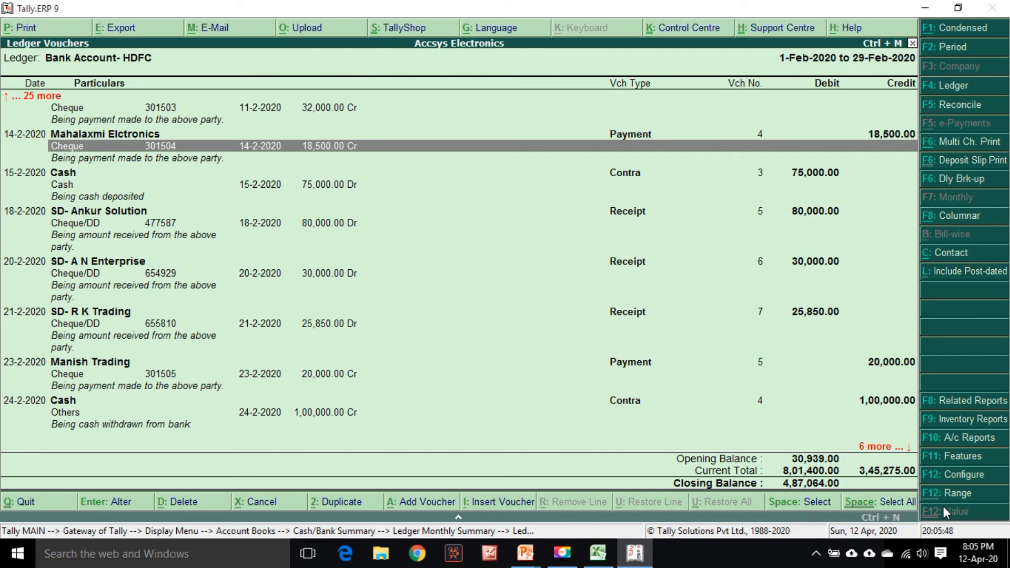
{"action": "key", "text": "Down"}
{"action": "key", "text": "Down"}
{"action": "key", "text": "Down"}
{"action": "key", "text": "Down"}
{"action": "key", "text": "Down"}
{"action": "key", "text": "Down"}
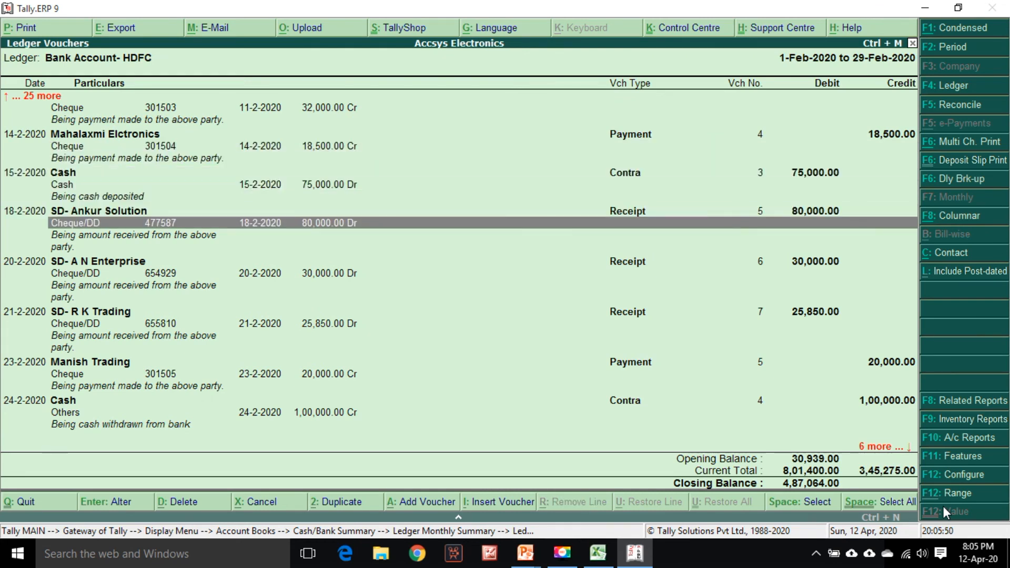
{"action": "key", "text": "Down"}
{"action": "key", "text": "Down"}
{"action": "key", "text": "Down"}
{"action": "key", "text": "Down"}
{"action": "key", "text": "Down"}
{"action": "key", "text": "Down"}
{"action": "key", "text": "Down"}
{"action": "key", "text": "Down"}
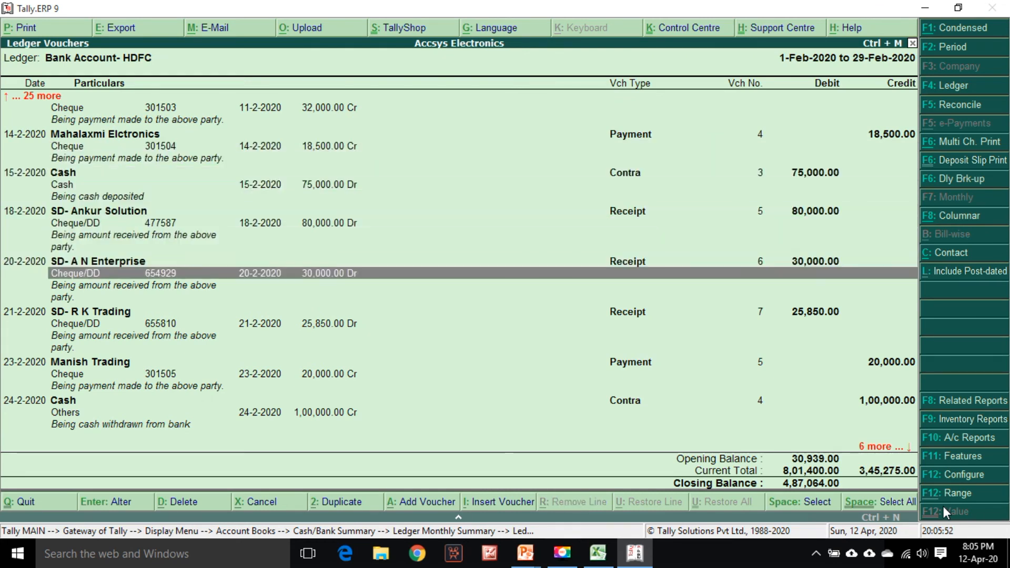
{"action": "key", "text": "Up"}
{"action": "key", "text": "Up"}
{"action": "key", "text": "Down"}
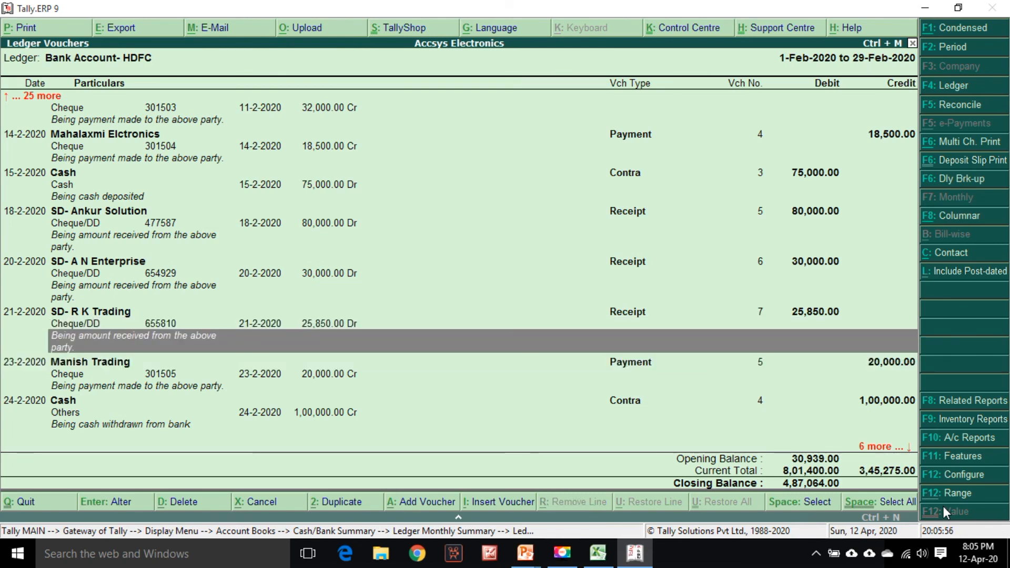
{"action": "key", "text": "Down"}
{"action": "key", "text": "Down"}
{"action": "key", "text": "Down"}
{"action": "key", "text": "Down"}
{"action": "key", "text": "Down"}
{"action": "key", "text": "Down"}
{"action": "key", "text": "Down"}
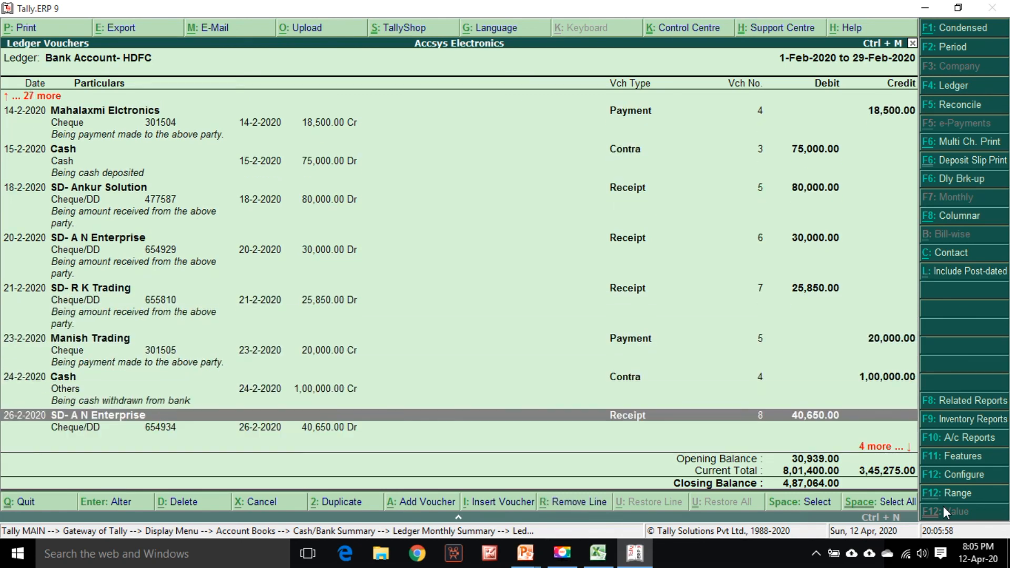
{"action": "key", "text": "Up"}
{"action": "key", "text": "Up"}
{"action": "key", "text": "Up"}
{"action": "key", "text": "Up"}
{"action": "key", "text": "Up"}
{"action": "key", "text": "Up"}
{"action": "key", "text": "Up"}
{"action": "key", "text": "Up"}
{"action": "key", "text": "Up"}
{"action": "key", "text": "Up"}
{"action": "key", "text": "Up"}
{"action": "key", "text": "Up"}
{"action": "key", "text": "Up"}
{"action": "key", "text": "Up"}
{"action": "key", "text": "Up"}
{"action": "key", "text": "Up"}
{"action": "key", "text": "Up"}
{"action": "key", "text": "Up"}
{"action": "key", "text": "Up"}
{"action": "key", "text": "Up"}
{"action": "key", "text": "Up"}
{"action": "key", "text": "Up"}
{"action": "key", "text": "Up"}
{"action": "key", "text": "Up"}
{"action": "key", "text": "Up"}
{"action": "key", "text": "Up"}
{"action": "key", "text": "Up"}
{"action": "key", "text": "Up"}
{"action": "key", "text": "Up"}
{"action": "key", "text": "Up"}
{"action": "key", "text": "Up"}
{"action": "key", "text": "Up"}
{"action": "key", "text": "Up"}
{"action": "key", "text": "Up"}
{"action": "key", "text": "Up"}
{"action": "key", "text": "Up"}
{"action": "key", "text": "Up"}
{"action": "key", "text": "Up"}
{"action": "key", "text": "Up"}
{"action": "key", "text": "Up"}
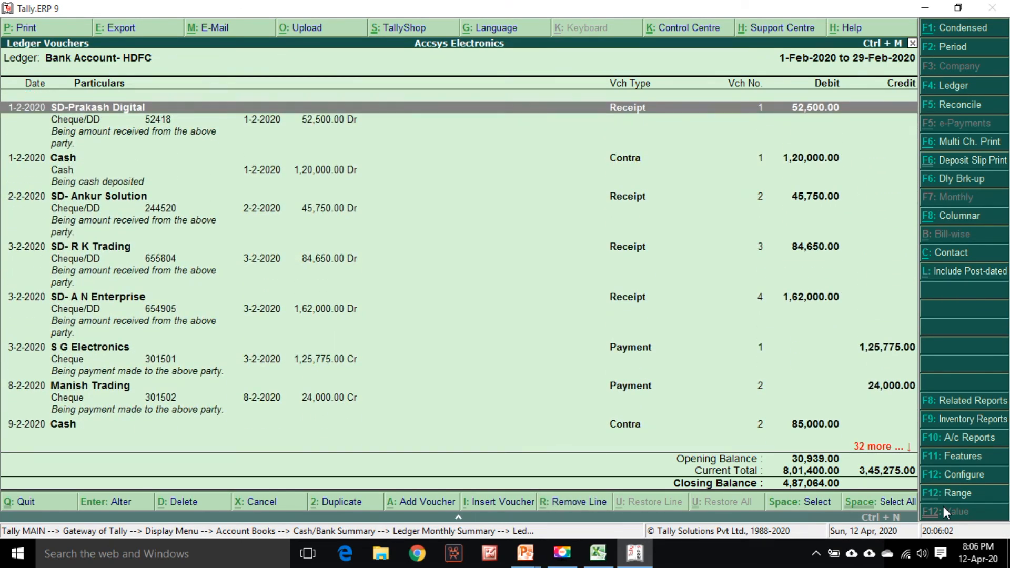
{"action": "key", "text": "Down"}
{"action": "key", "text": "Down"}
{"action": "key", "text": "Down"}
{"action": "key", "text": "Down"}
{"action": "key", "text": "Down"}
{"action": "key", "text": "Down"}
{"action": "key", "text": "Down"}
{"action": "key", "text": "Down"}
{"action": "key", "text": "Down"}
{"action": "key", "text": "Down"}
{"action": "key", "text": "Down"}
{"action": "key", "text": "Down"}
{"action": "key", "text": "Down"}
{"action": "key", "text": "Down"}
{"action": "key", "text": "Down"}
{"action": "key", "text": "Down"}
{"action": "key", "text": "Down"}
{"action": "key", "text": "Down"}
{"action": "key", "text": "Down"}
{"action": "key", "text": "Down"}
{"action": "key", "text": "Down"}
{"action": "key", "text": "Down"}
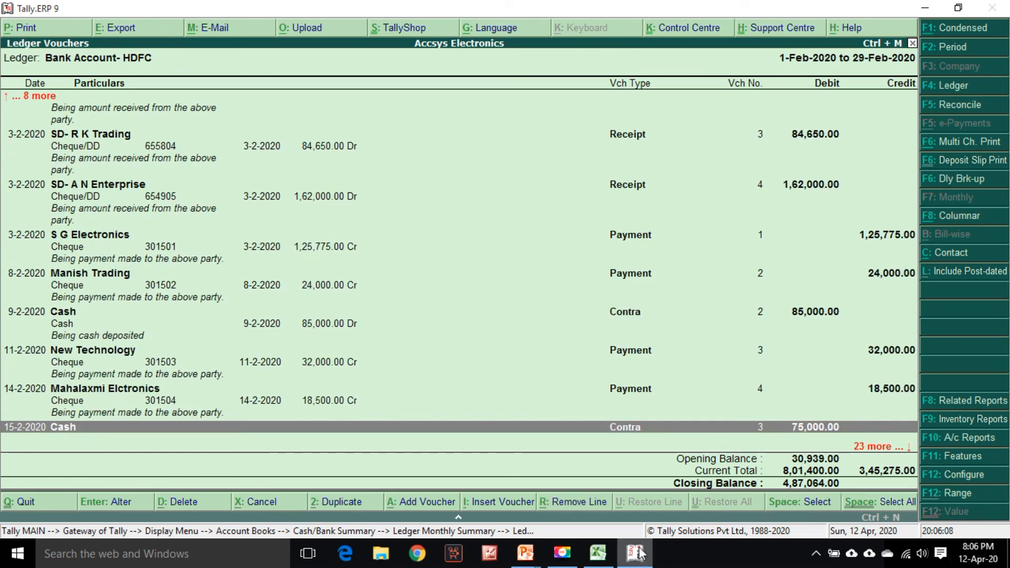
Review the statement summary and transaction rows in the bank statement workbook
{"action": "left_click", "coordinate": [598, 552]}
{"action": "scroll", "coordinate": [795, 459], "scroll_direction": "down", "scroll_amount": 5}
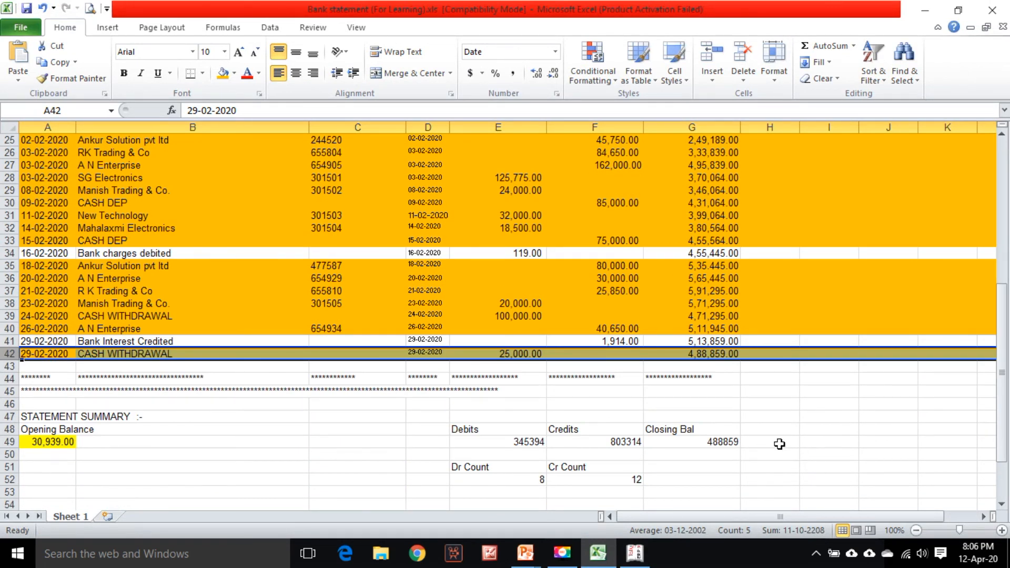
{"action": "key", "text": "alt"}
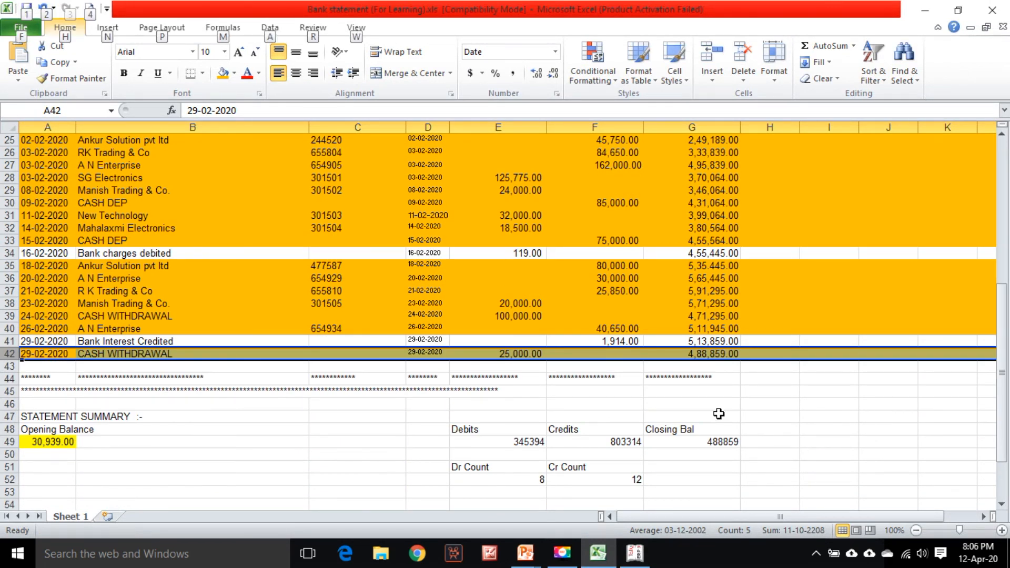
{"action": "key", "text": "alt"}
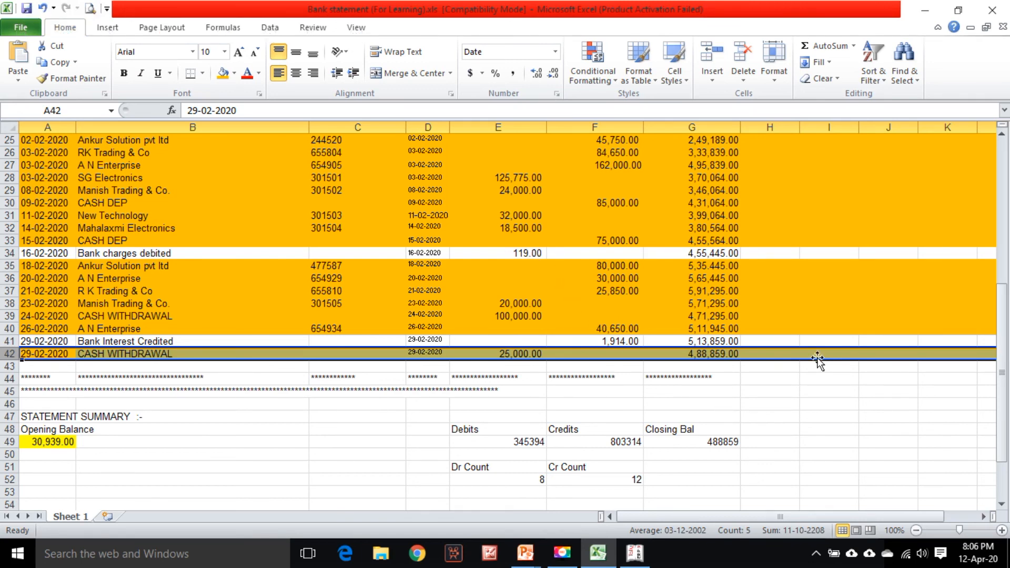
{"action": "scroll", "coordinate": [817, 361], "scroll_direction": "up", "scroll_amount": 8}
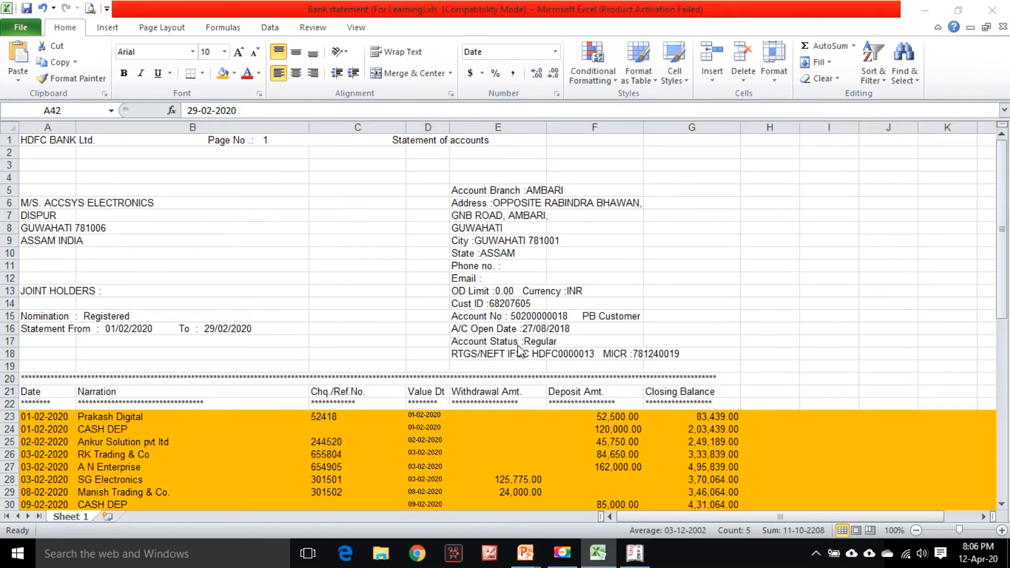
Reopen the Bank Account- HDFC ledger vouchers through the Ledger report, searching for HDF
{"action": "key", "text": "alt+Tab"}
{"action": "key", "text": "Escape"}
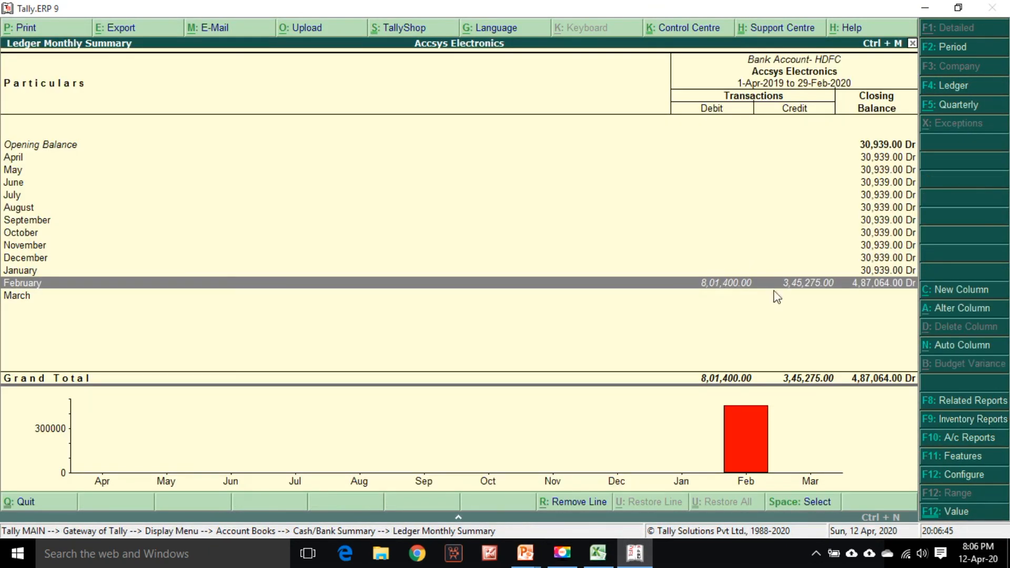
{"action": "key", "text": "Return"}
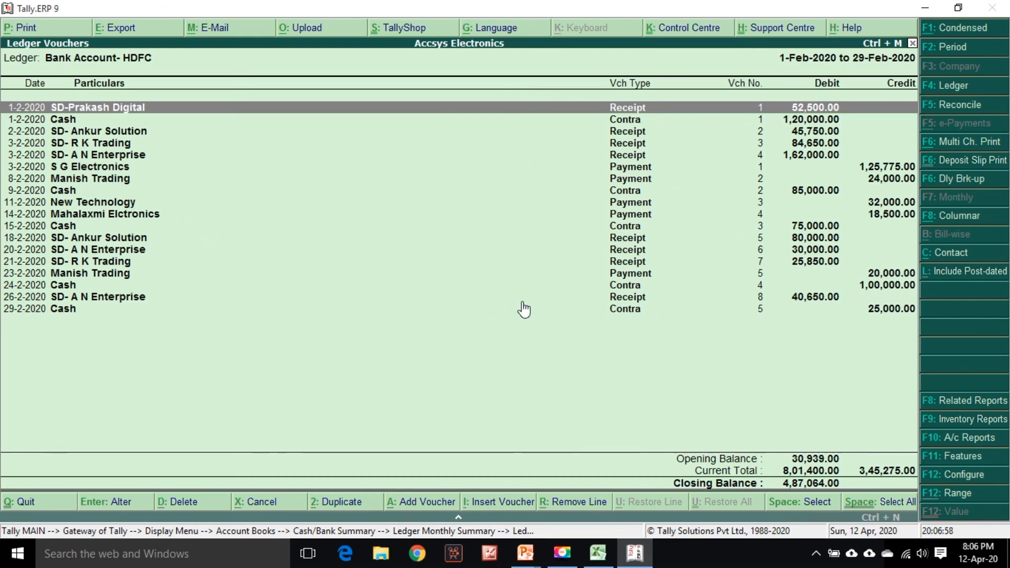
{"action": "key", "text": "Escape"}
{"action": "key", "text": "Escape"}
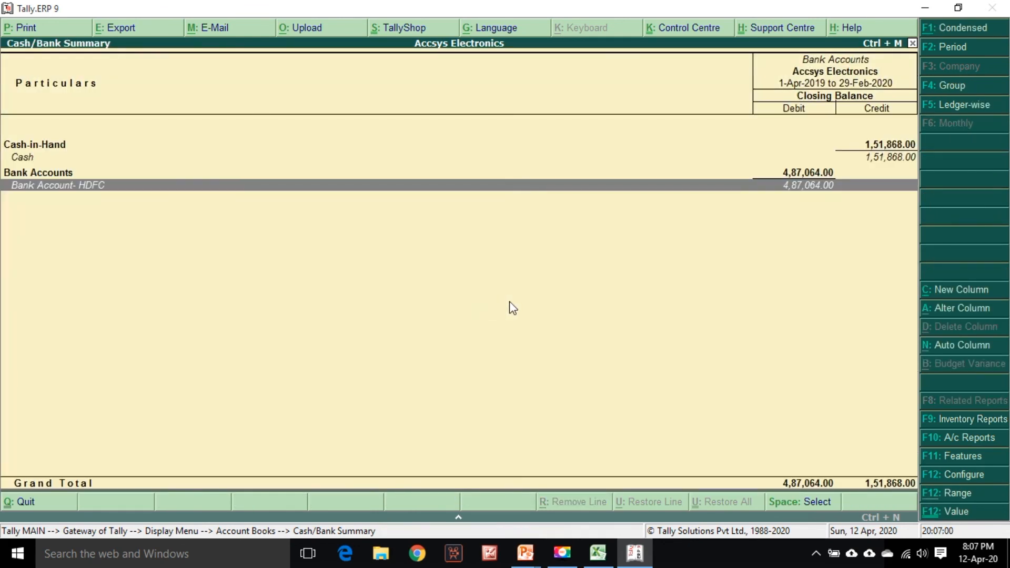
{"action": "key", "text": "Escape"}
{"action": "key", "text": "Down"}
{"action": "key", "text": "Down"}
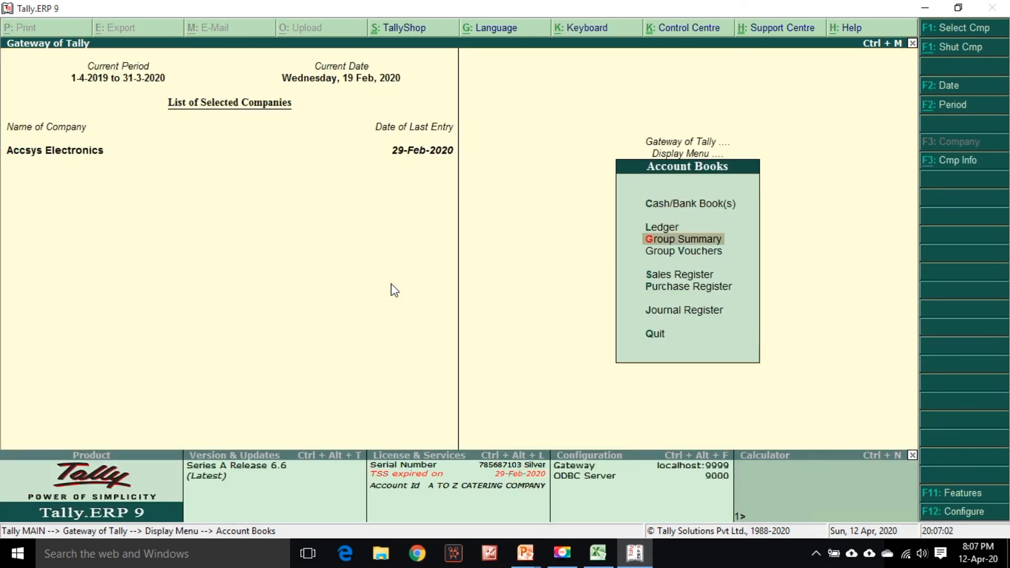
{"action": "key", "text": "Up"}
{"action": "key", "text": "Return"}
{"action": "type", "text": "HdF"}
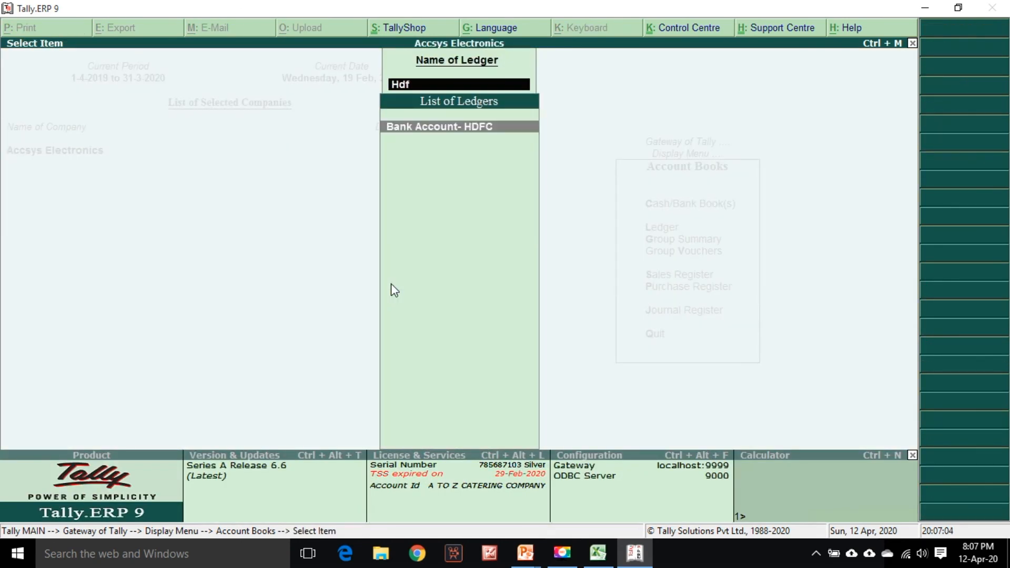
{"action": "key", "text": "Return"}
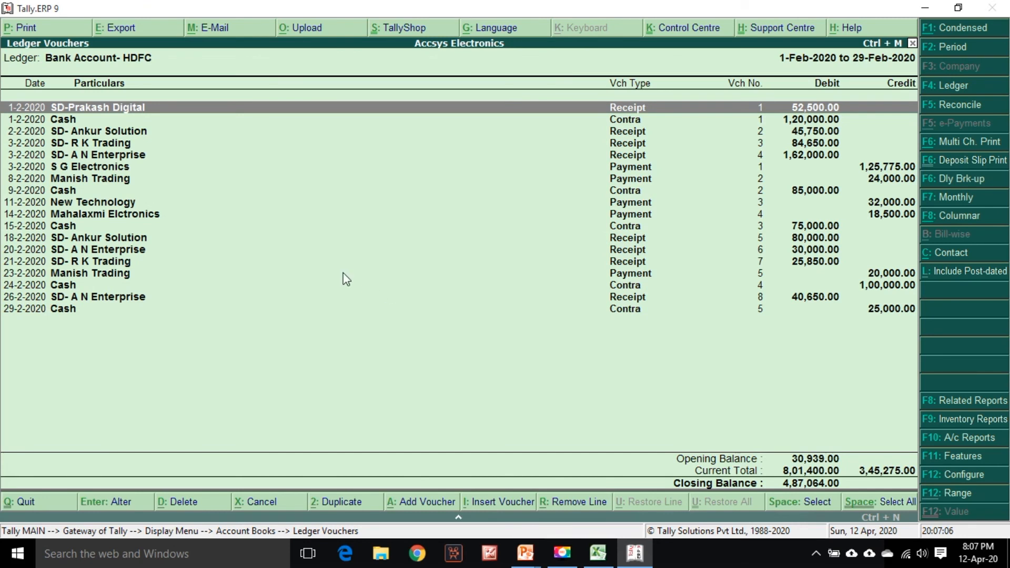